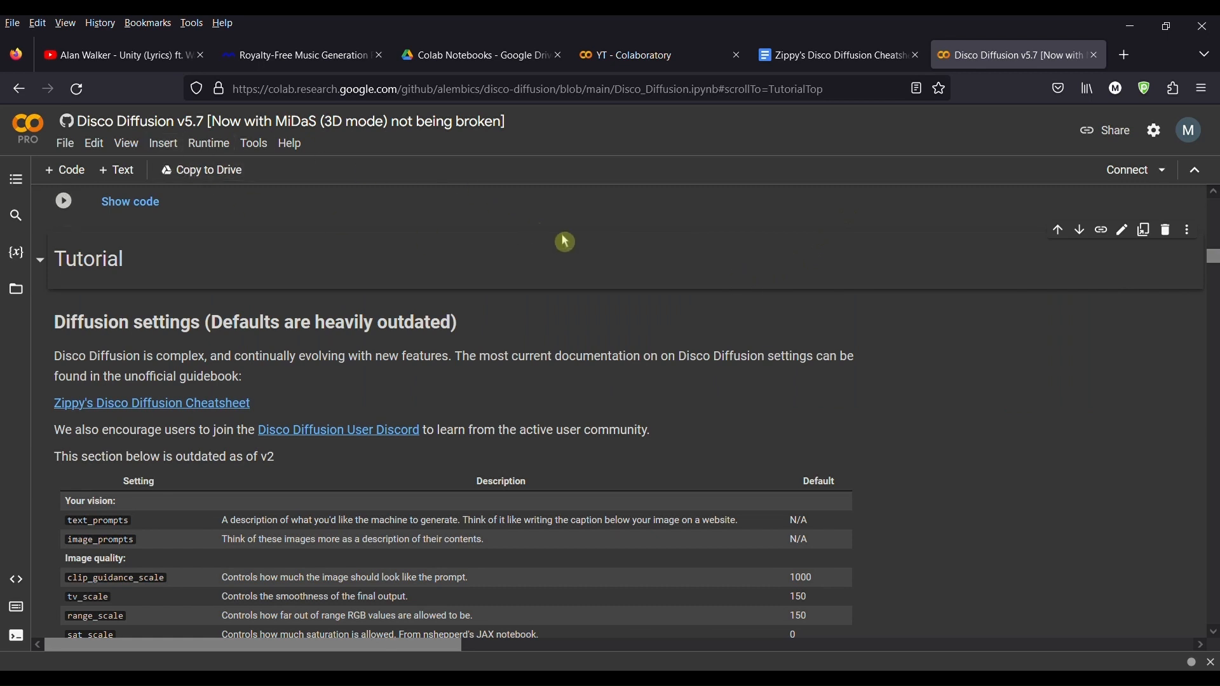
Step: Open the Zippy's Disco Diffusion Cheatsheet tab and read through its introduction and Quick Start sections
mouse_move(572, 242)
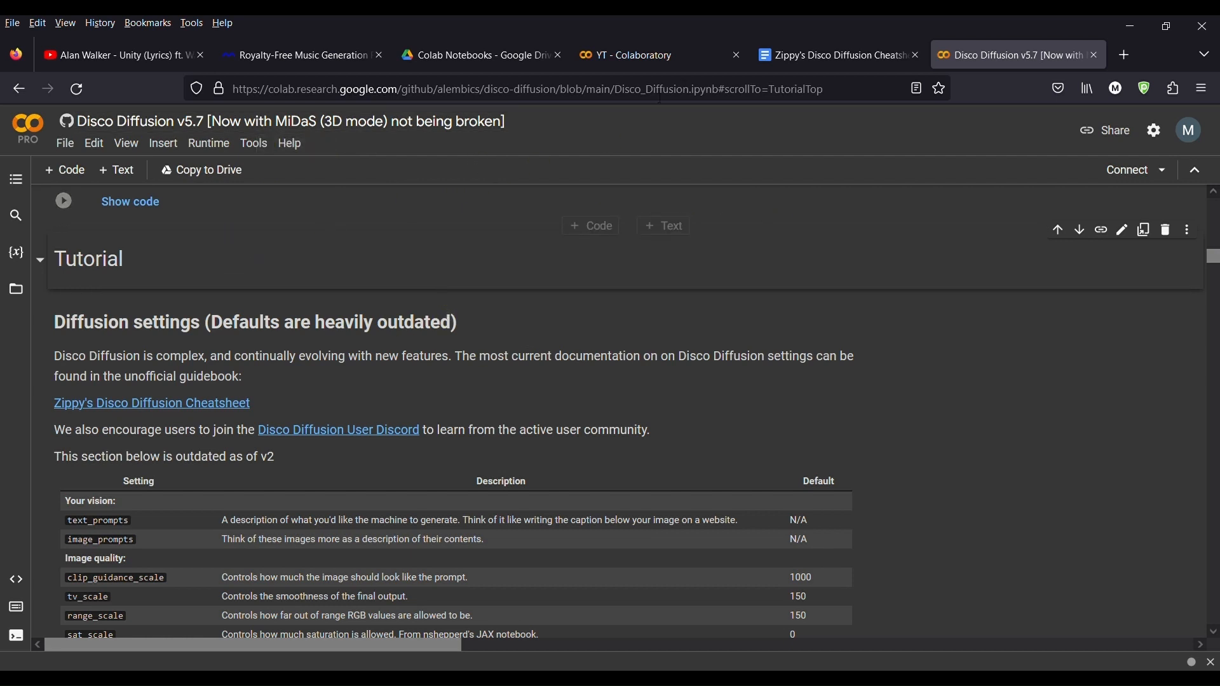
left_click(826, 62)
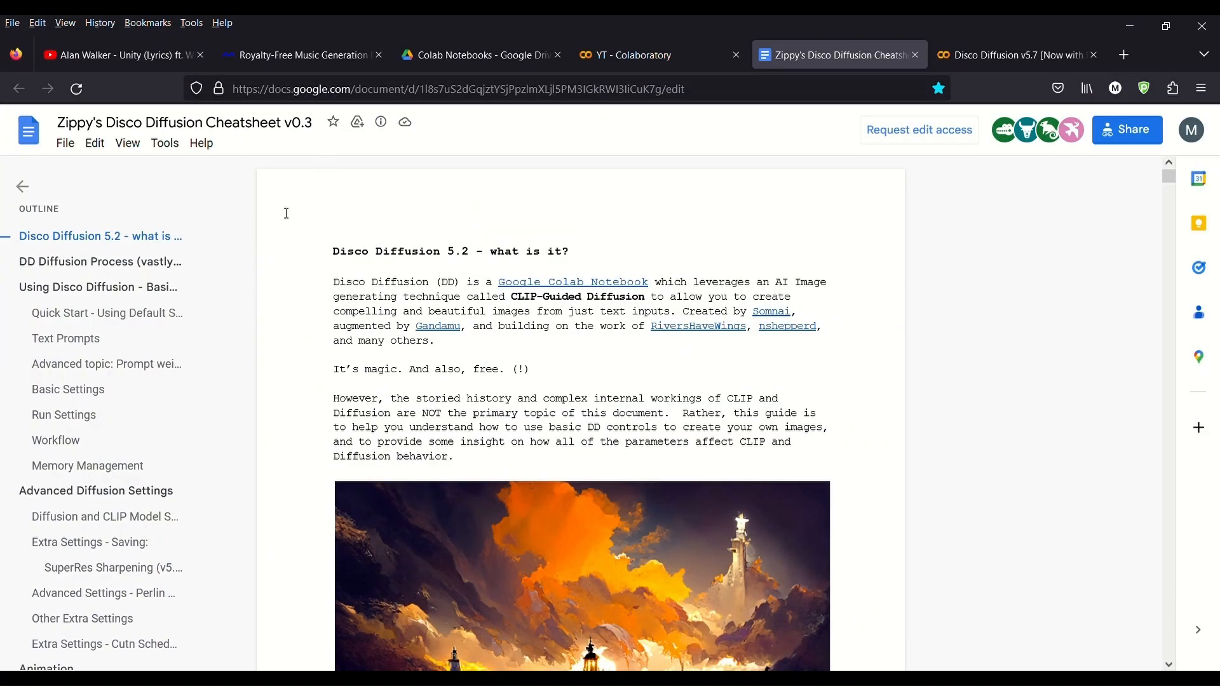
scroll(305, 355, "down", 3)
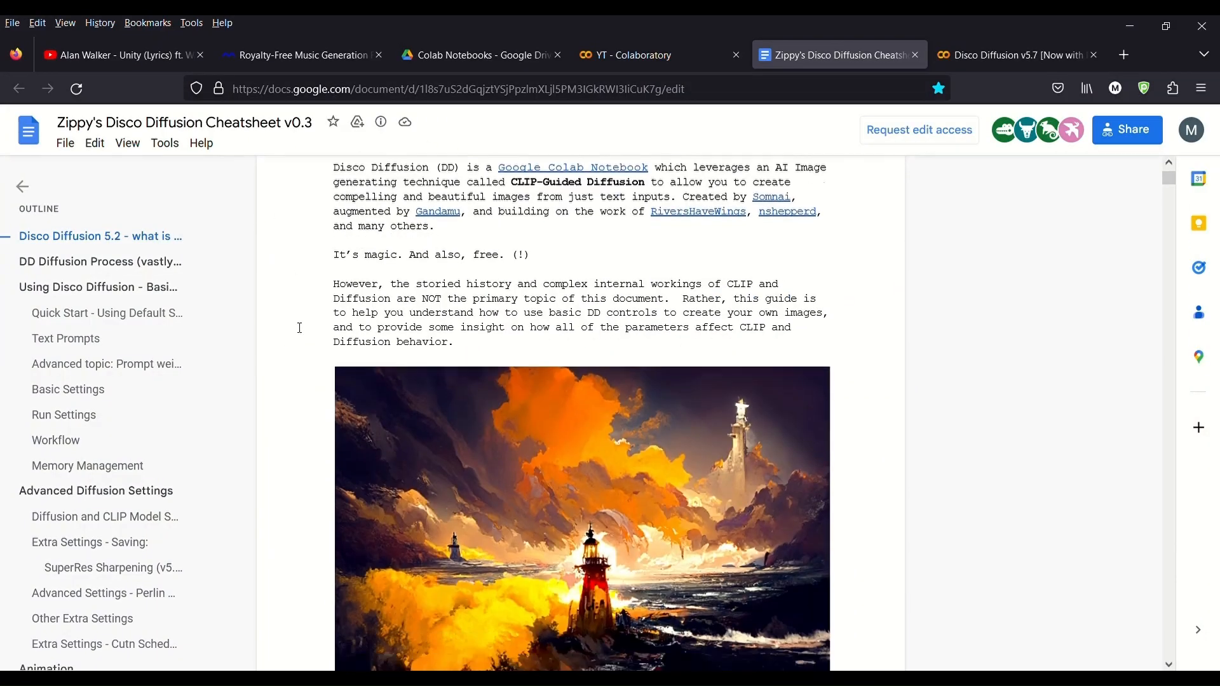
scroll(305, 356, "down", 6)
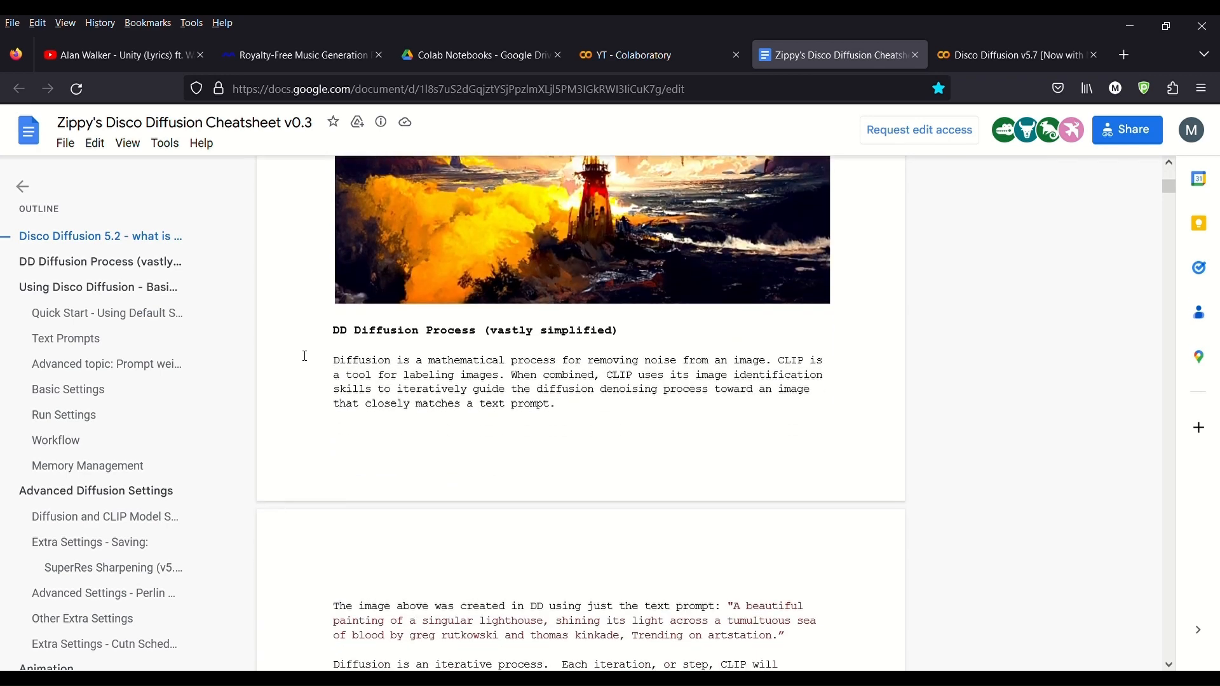
scroll(305, 356, "down", 2)
scroll(392, 369, "down", 3)
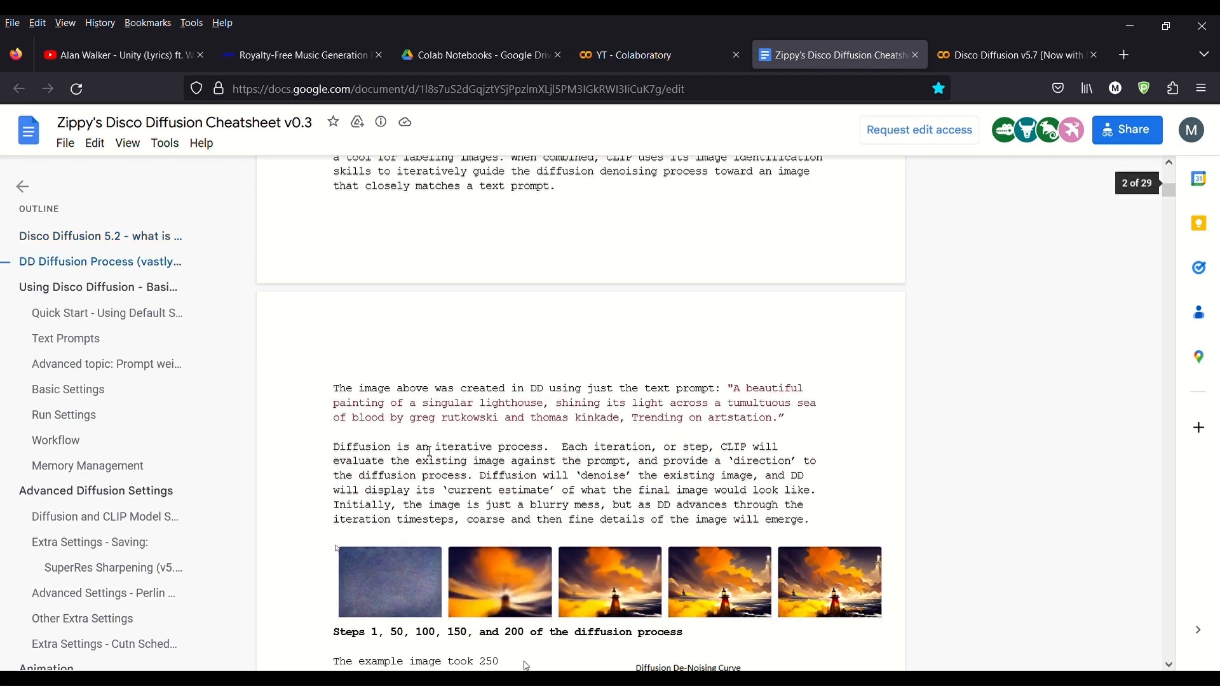
scroll(326, 420, "down", 12)
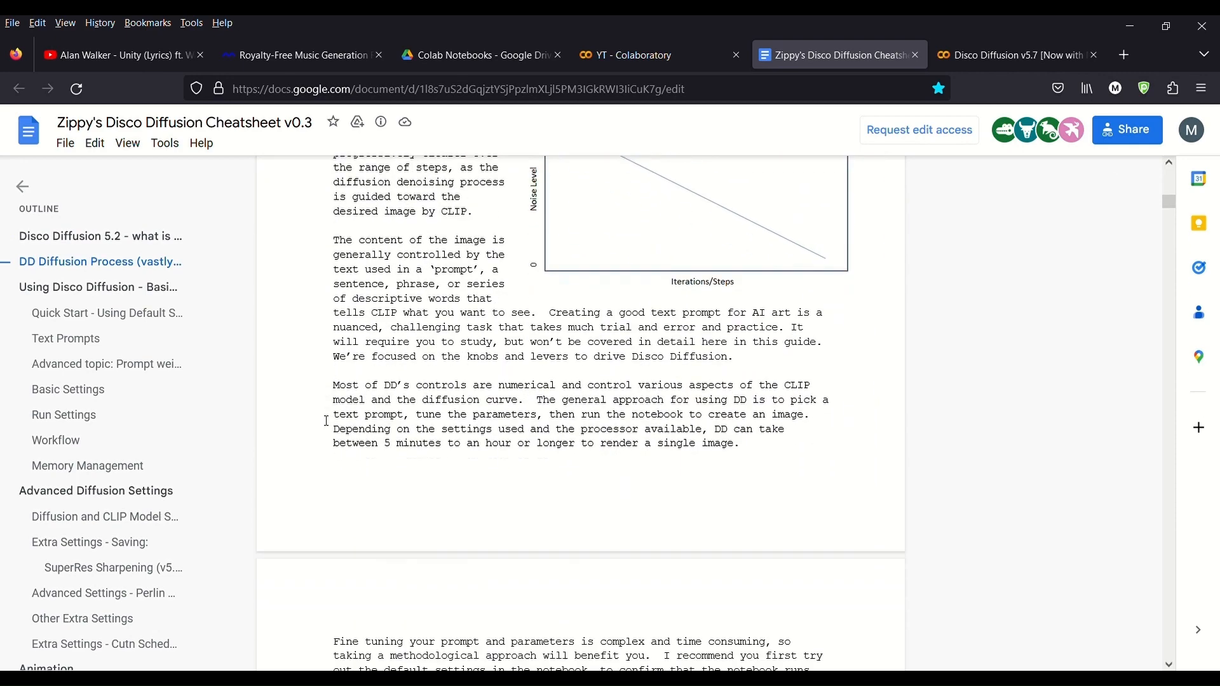
scroll(326, 420, "down", 5)
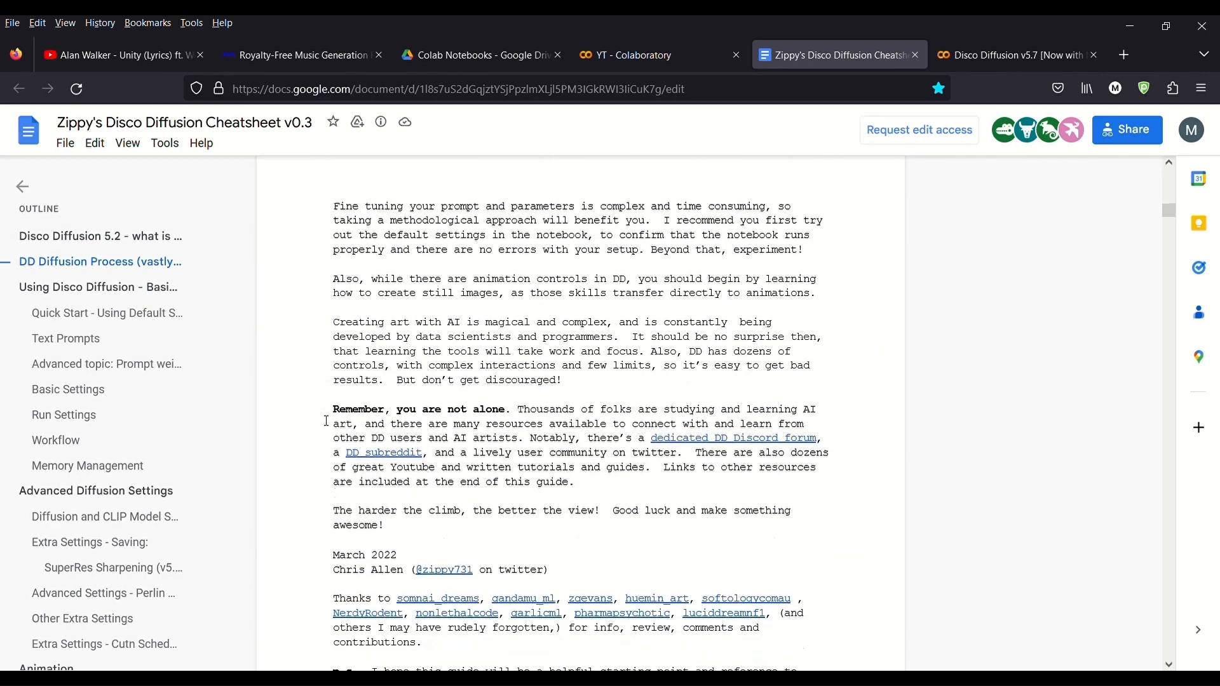
scroll(326, 420, "down", 11)
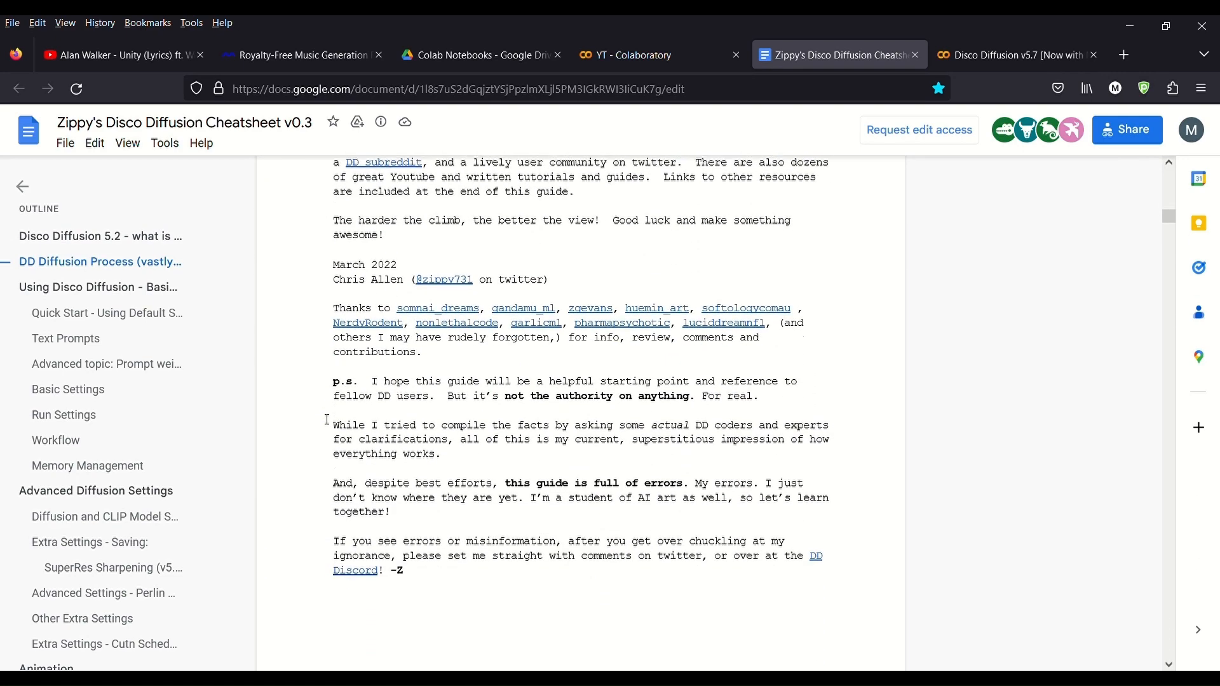
scroll(327, 420, "down", 3)
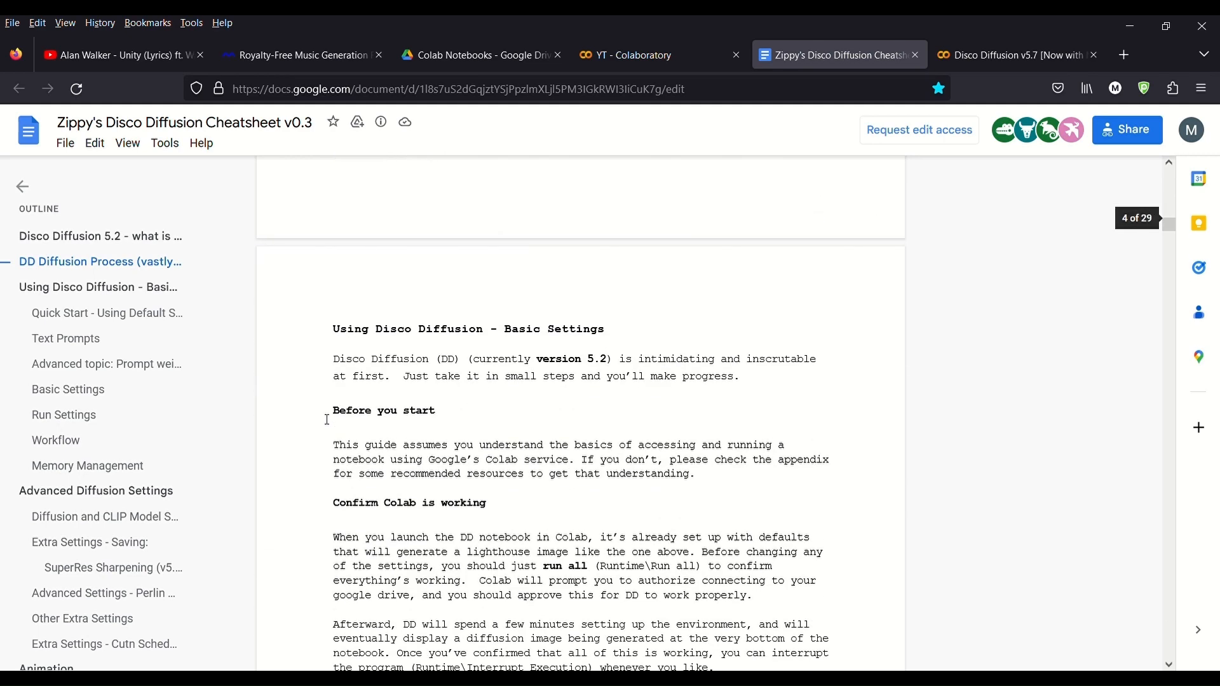
scroll(322, 401, "down", 1)
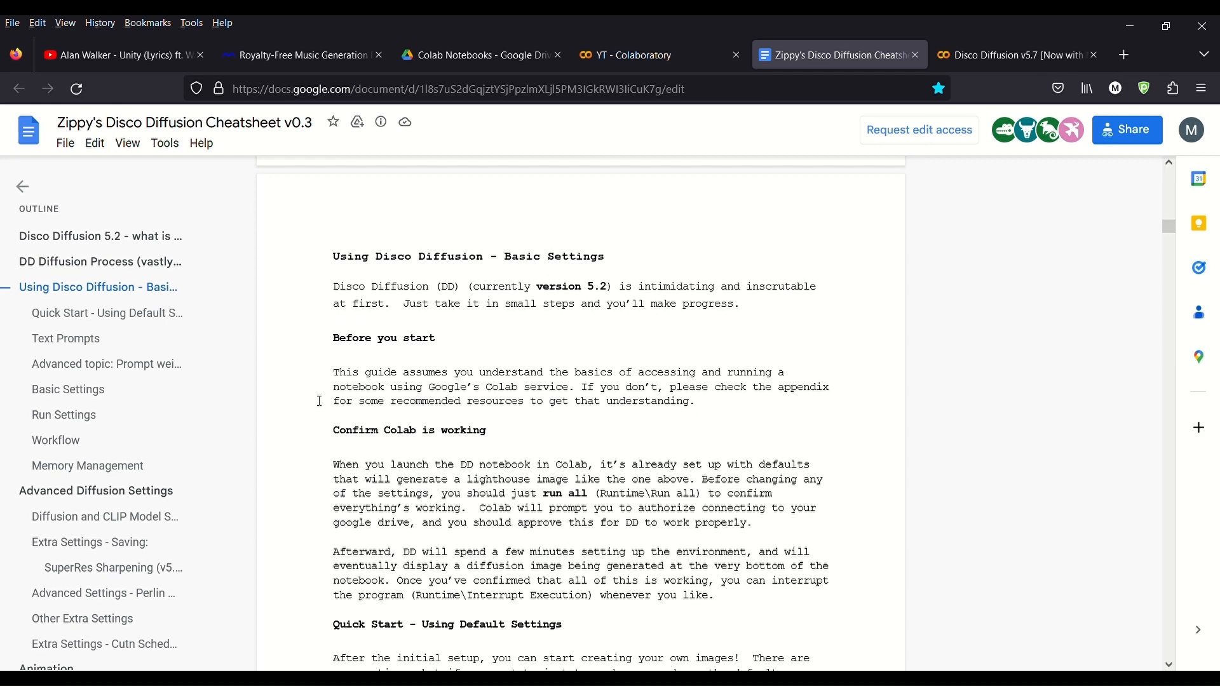
scroll(328, 376, "down", 1)
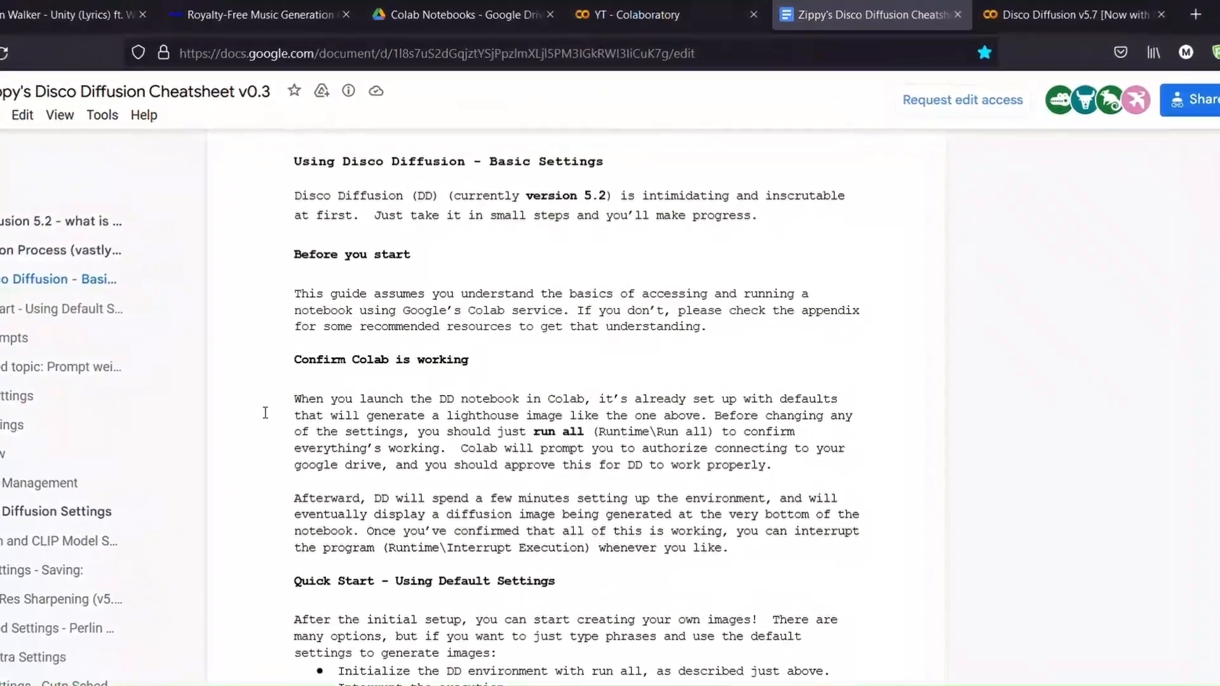
scroll(273, 413, "down", 3)
scroll(250, 417, "down", 2)
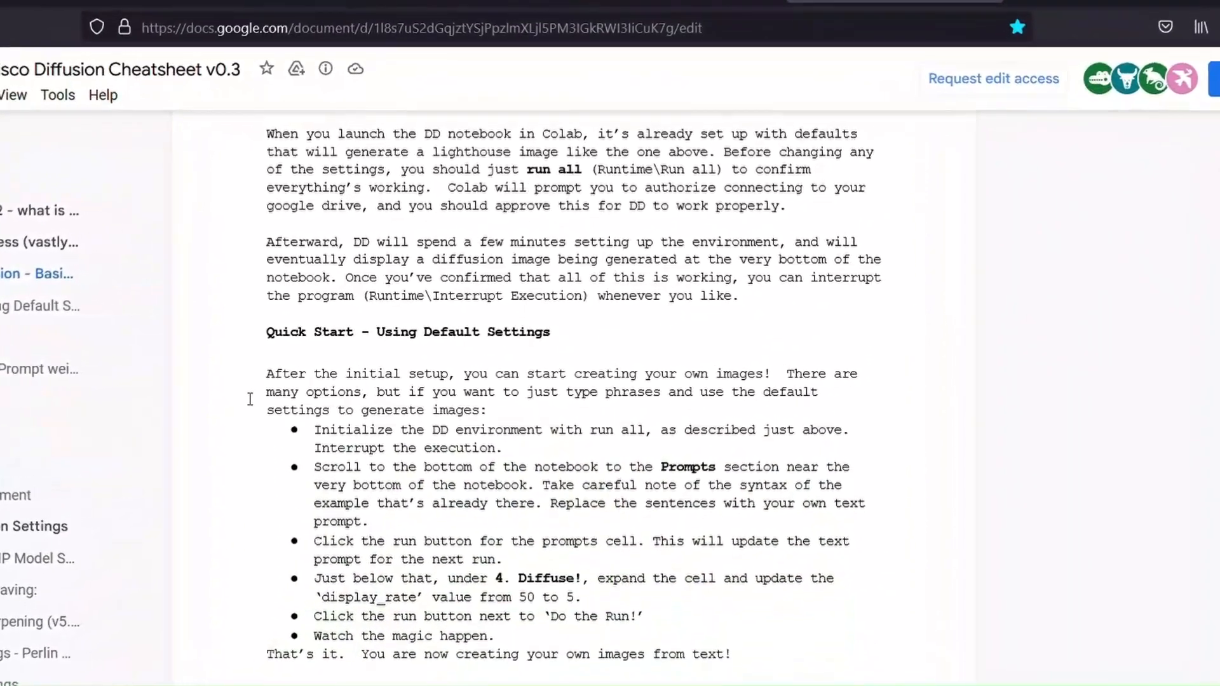
scroll(229, 572, "down", 5)
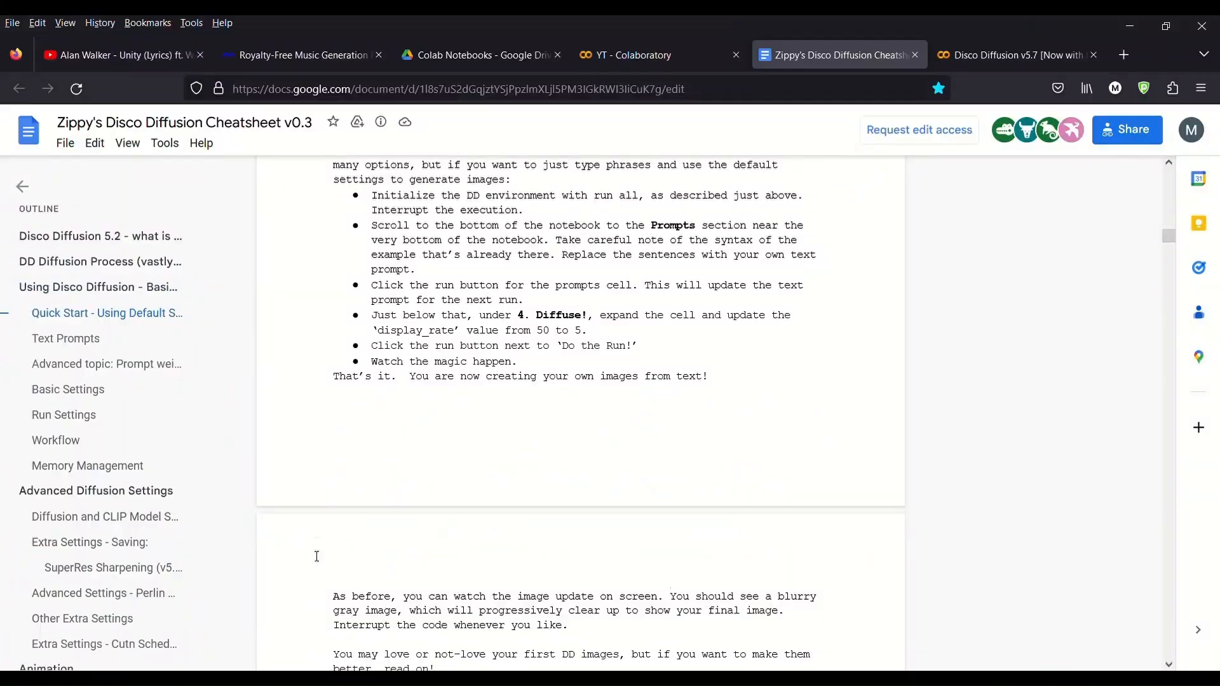
scroll(317, 556, "down", 2)
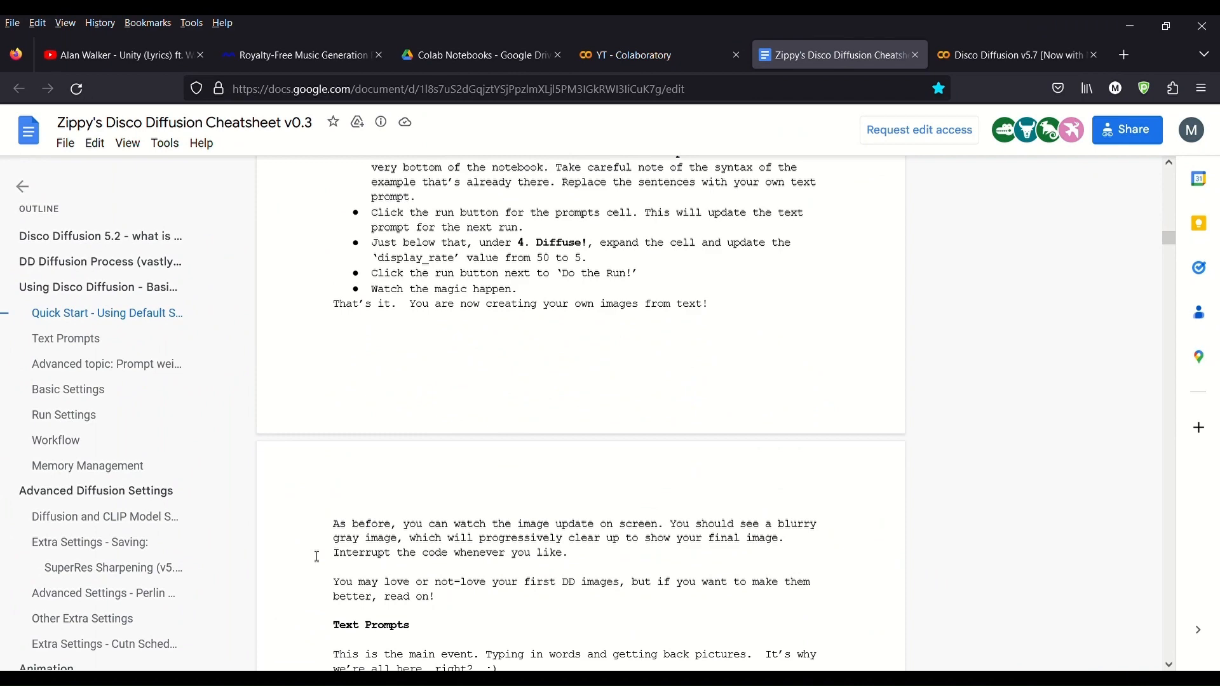
scroll(317, 557, "up", 3)
scroll(317, 557, "down", 10)
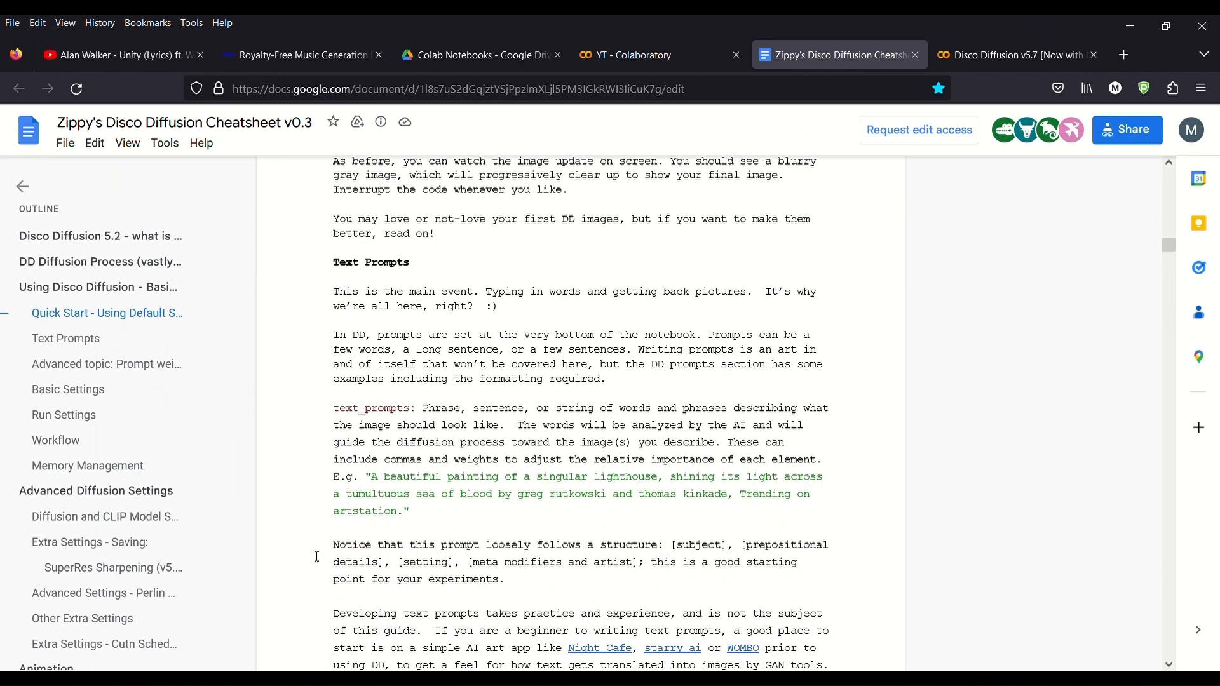
scroll(735, 262, "up", 8)
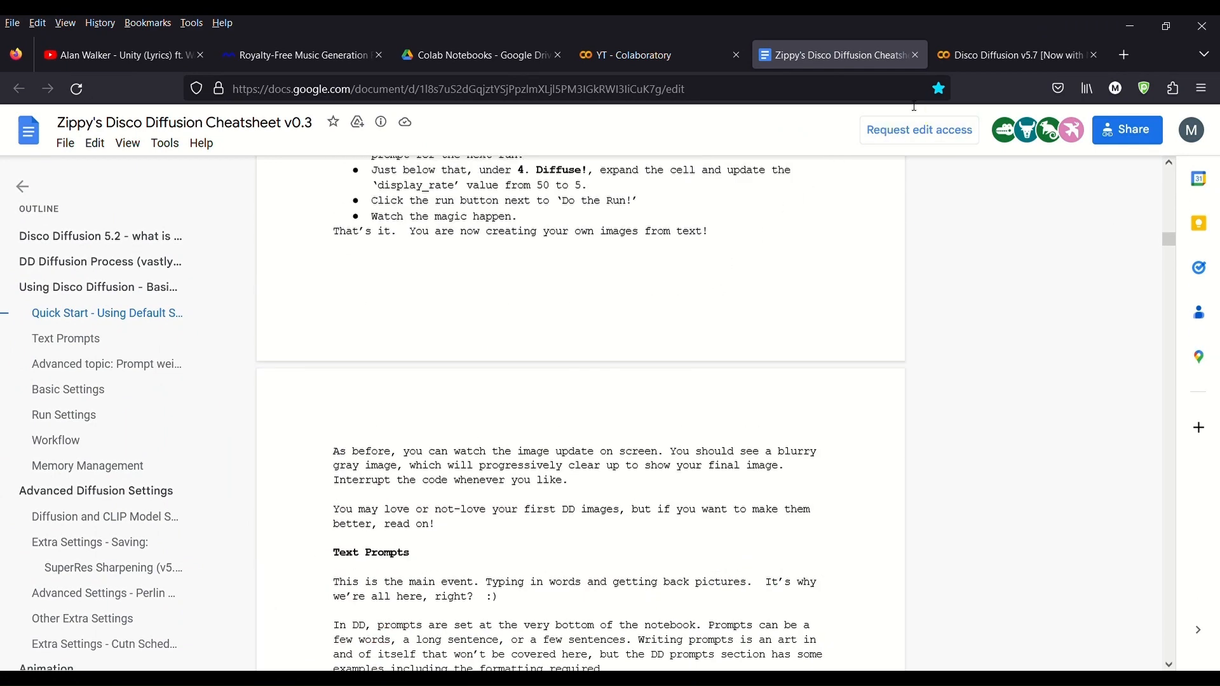
Step: Return to the Disco Diffusion v5.7 notebook tab and read through its credits, changelog and tutorial sections
left_click(991, 63)
scroll(408, 321, "up", 4)
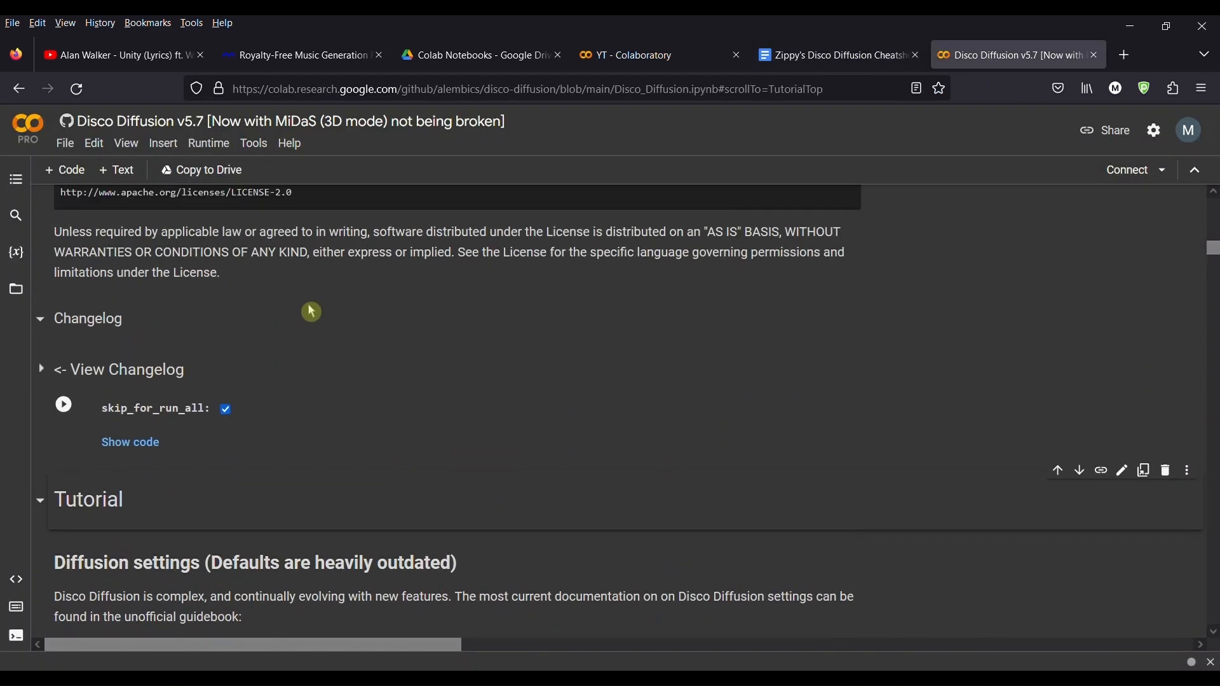
scroll(312, 312, "up", 20)
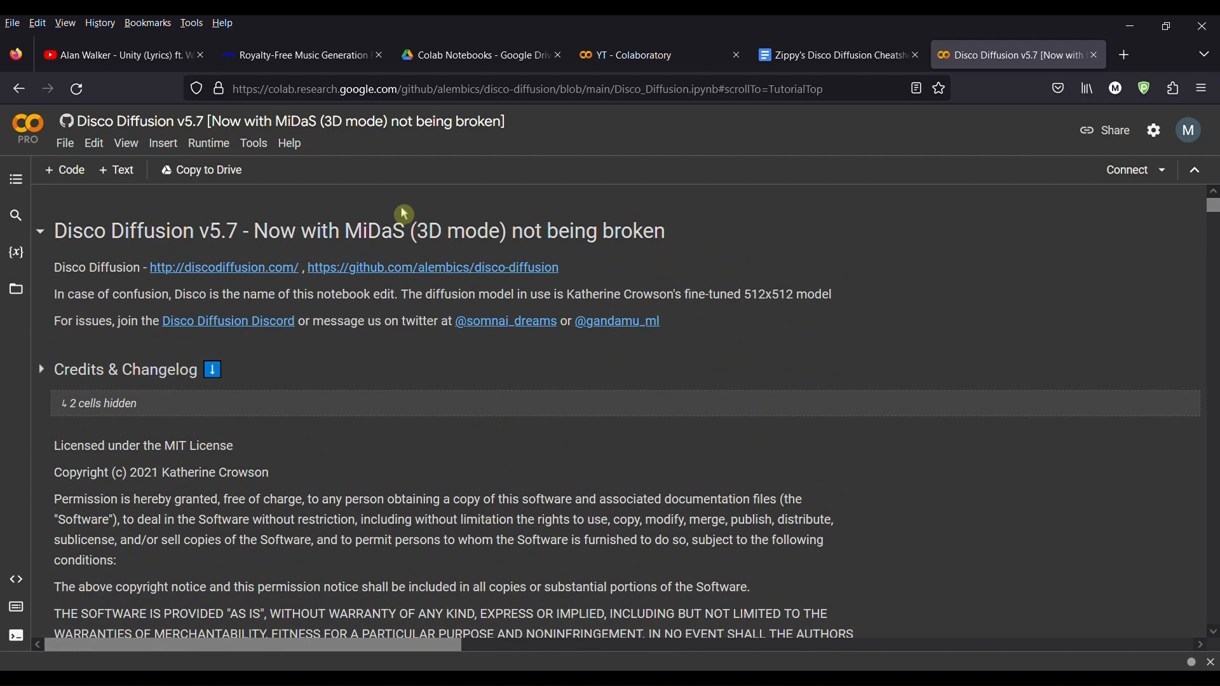
scroll(384, 346, "down", 5)
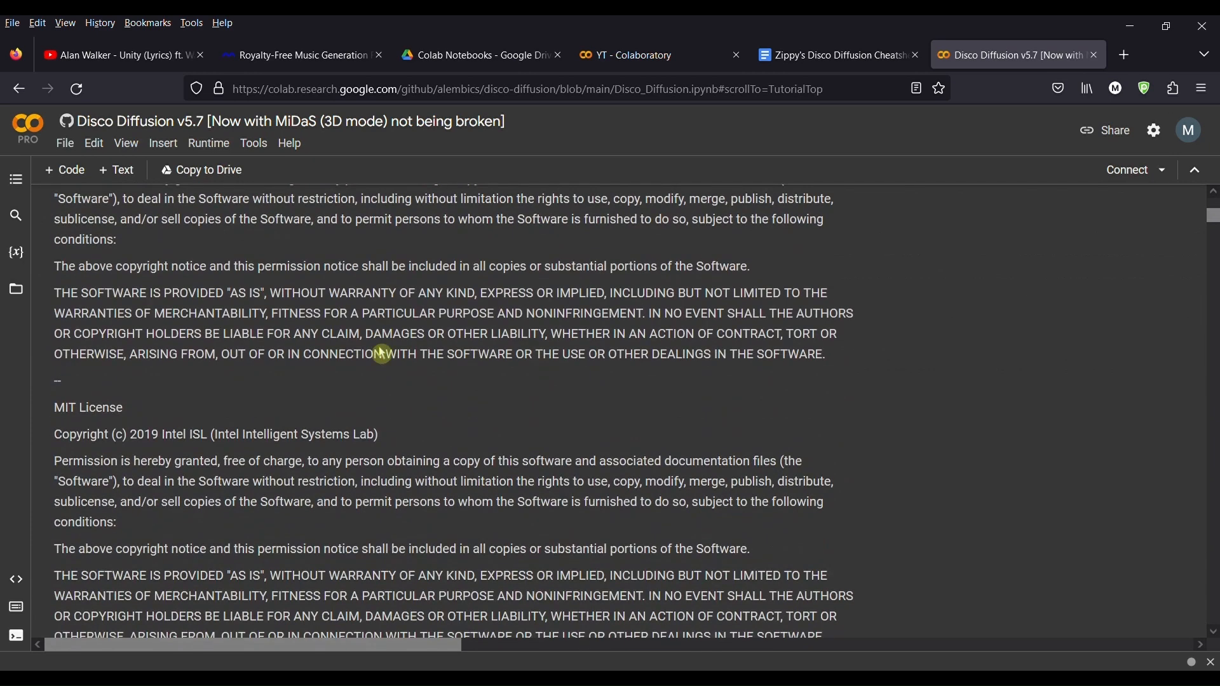
scroll(381, 352, "down", 10)
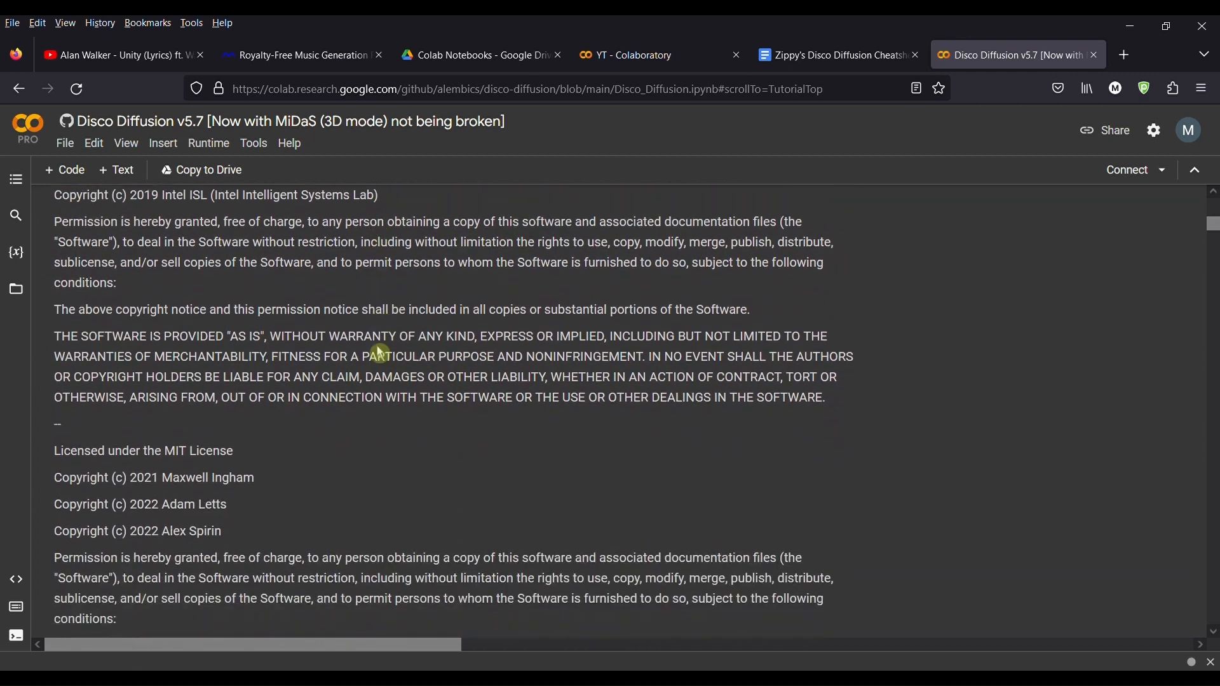
scroll(380, 355, "down", 4)
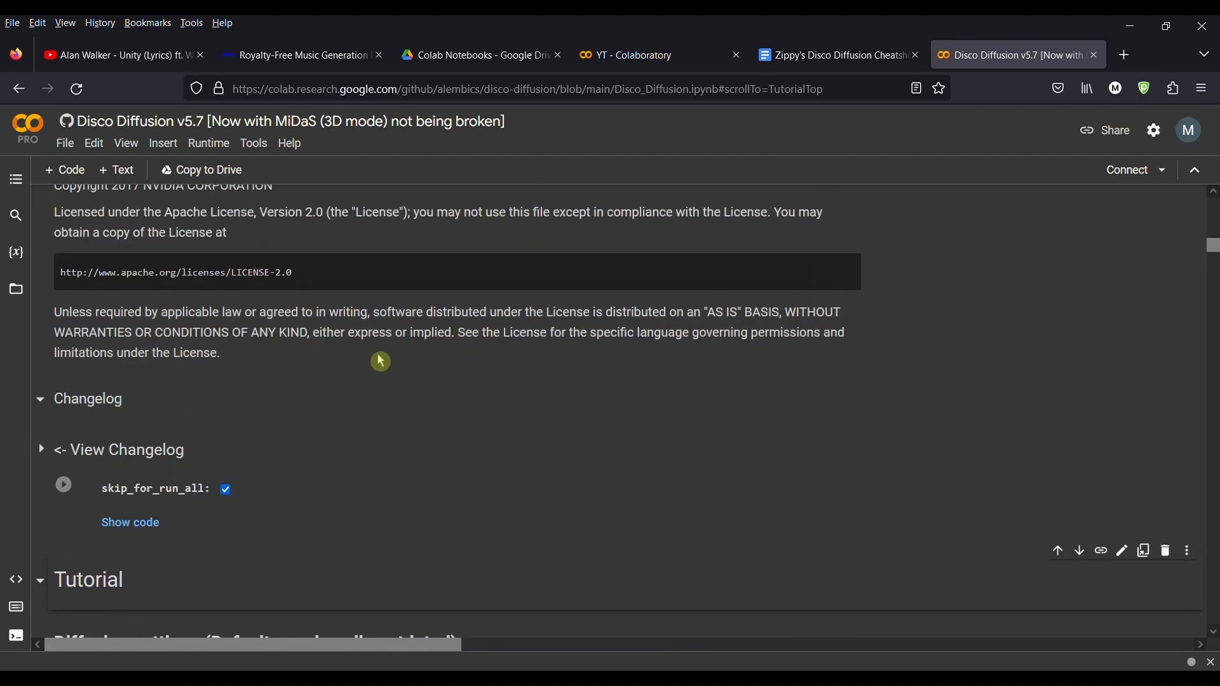
scroll(382, 361, "down", 5)
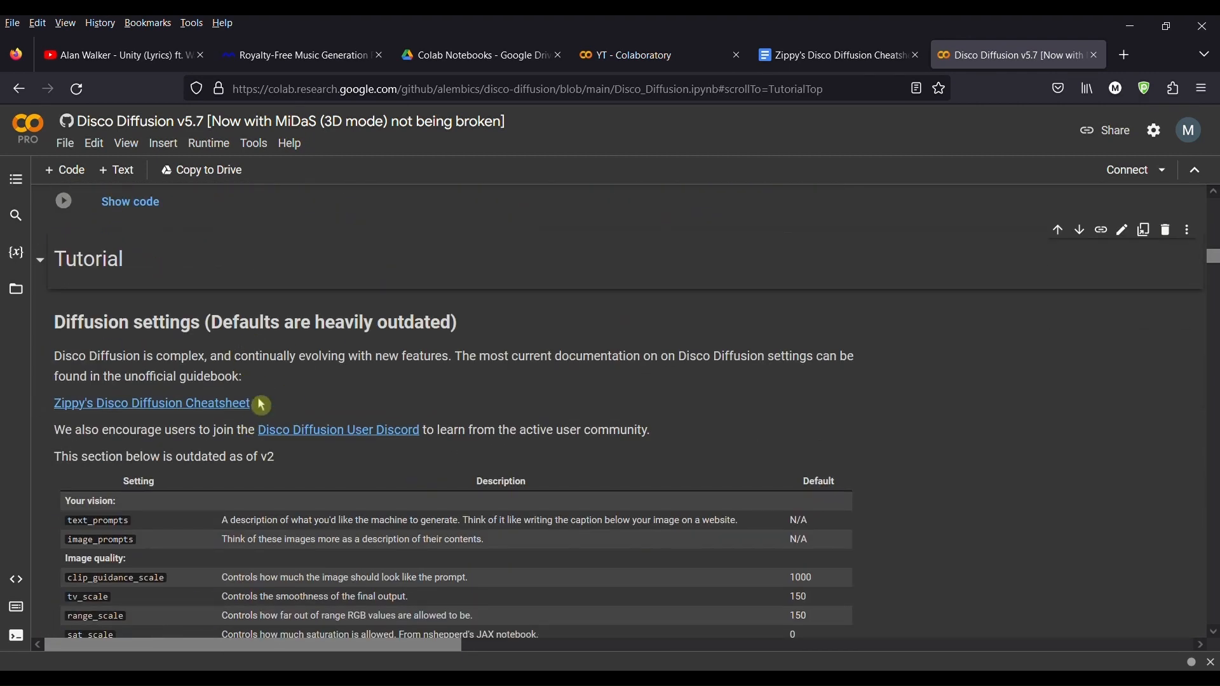
scroll(249, 450, "down", 3)
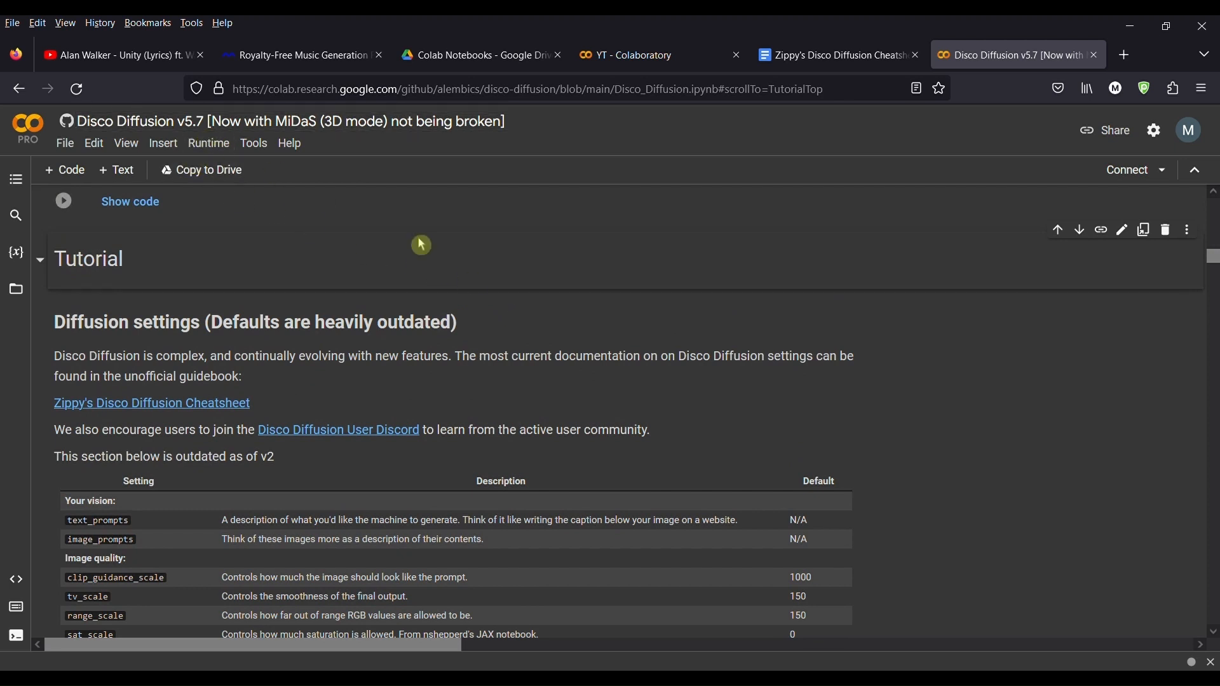
mouse_move(586, 309)
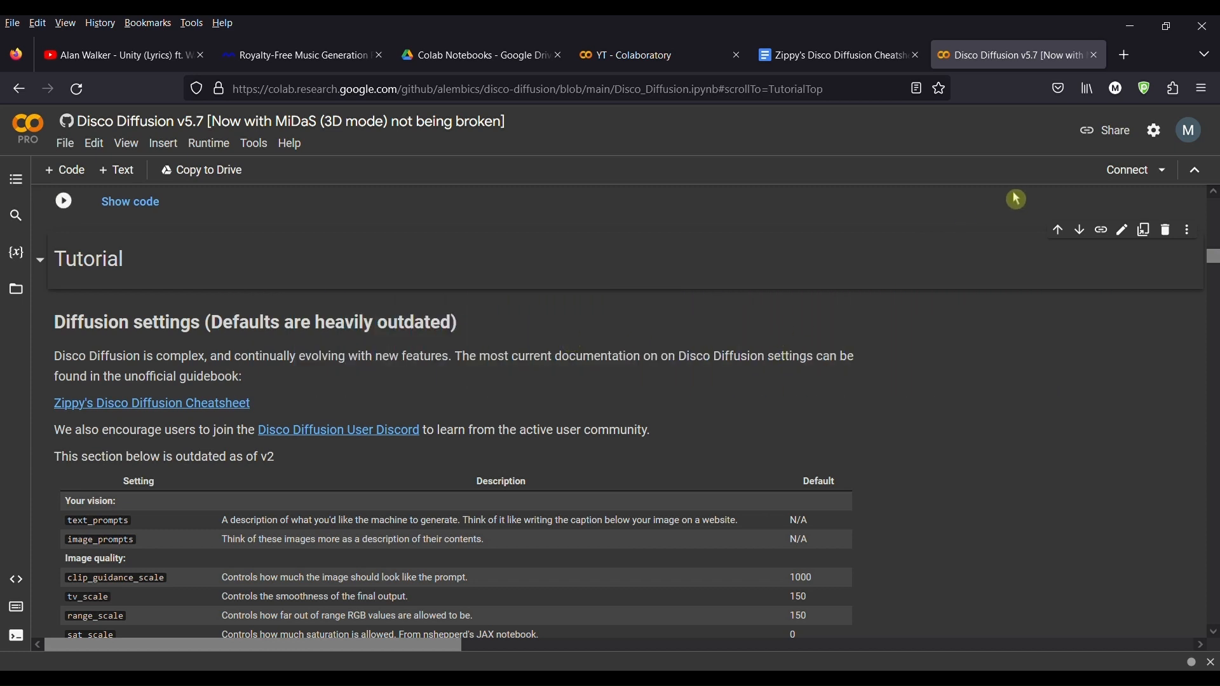
scroll(608, 316, "up", 10)
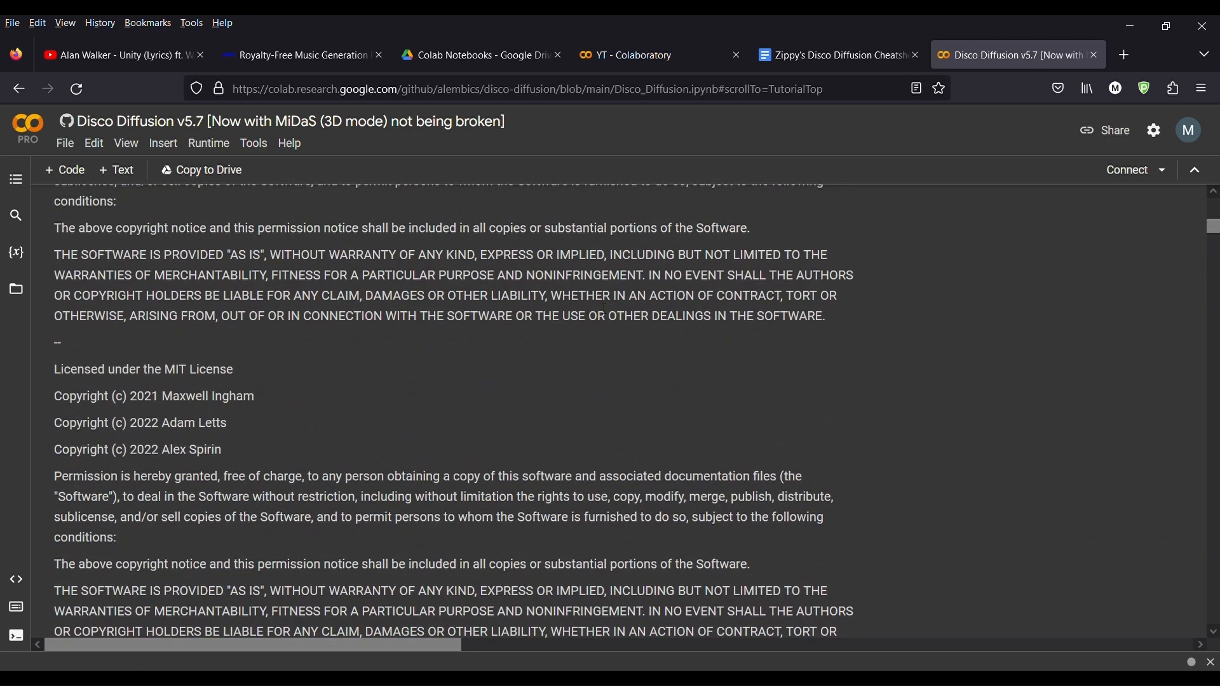
scroll(605, 311, "up", 5)
left_click(257, 145)
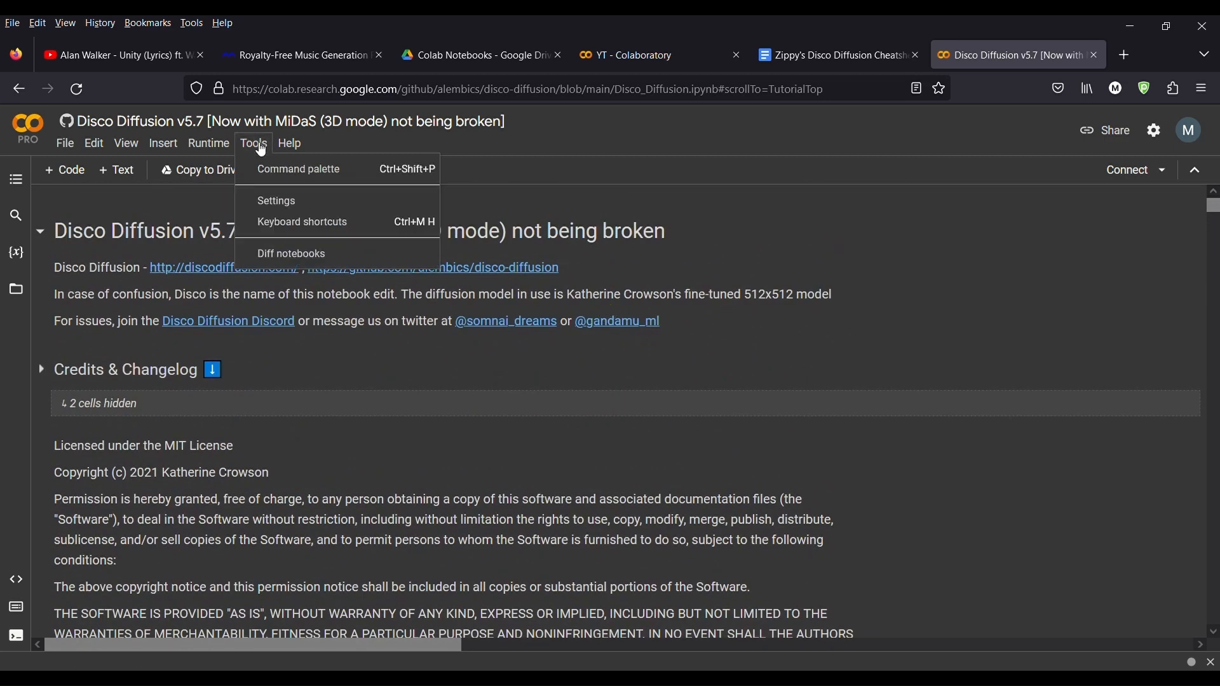
left_click(331, 210)
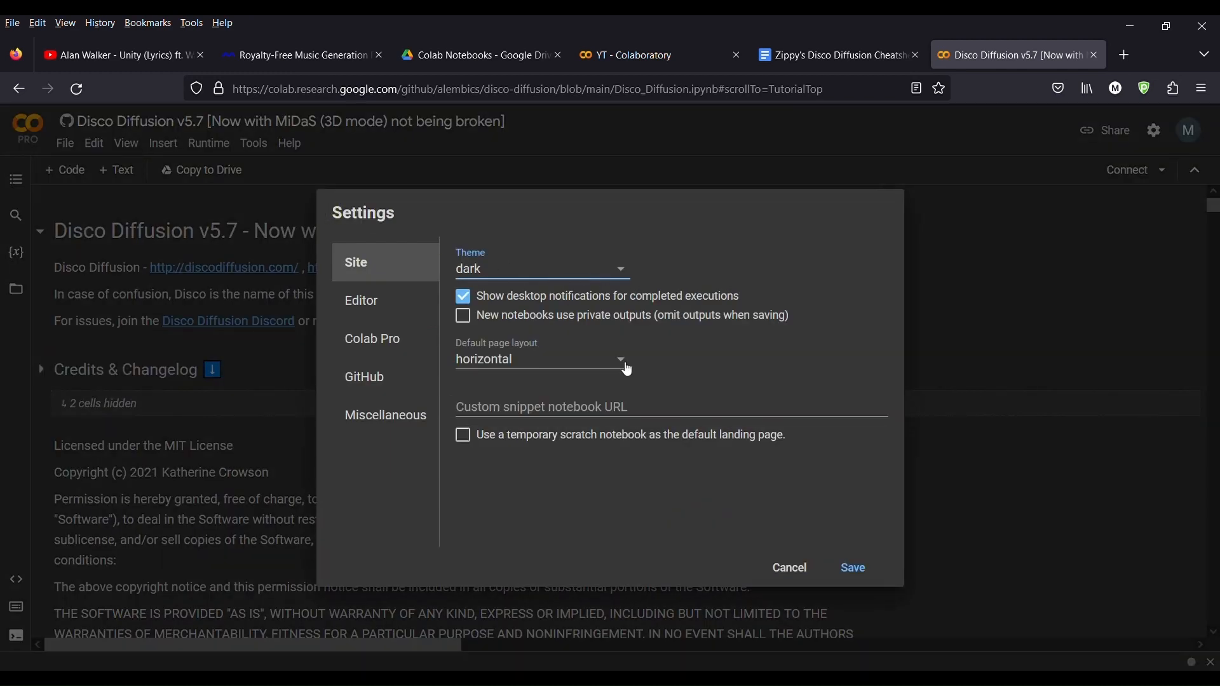
left_click(791, 567)
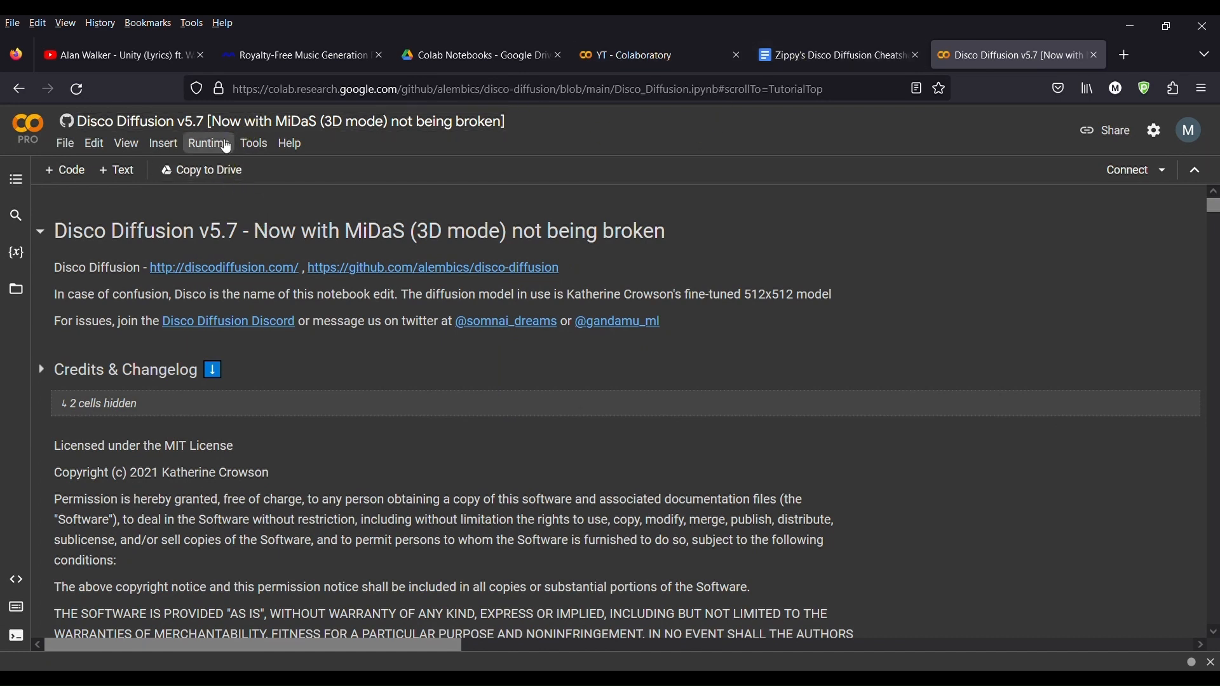
Step: Collapse all sections of the Disco Diffusion notebook and scroll through the section headings
left_click(223, 146)
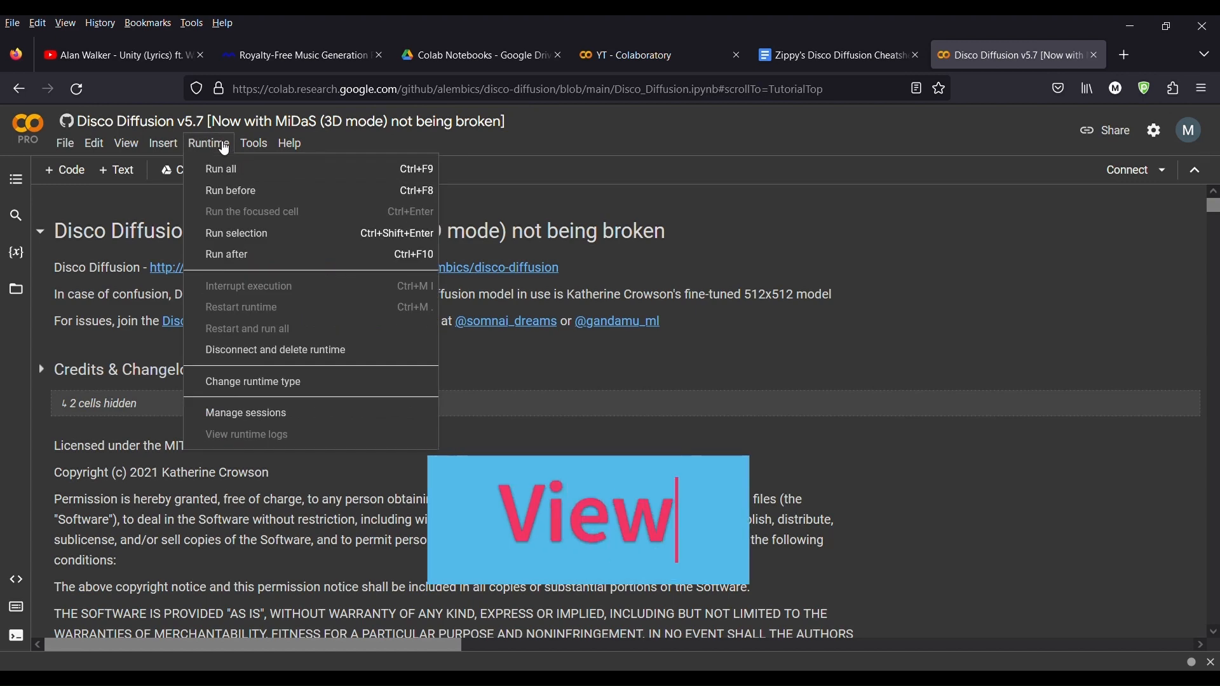
left_click(137, 148)
left_click(137, 149)
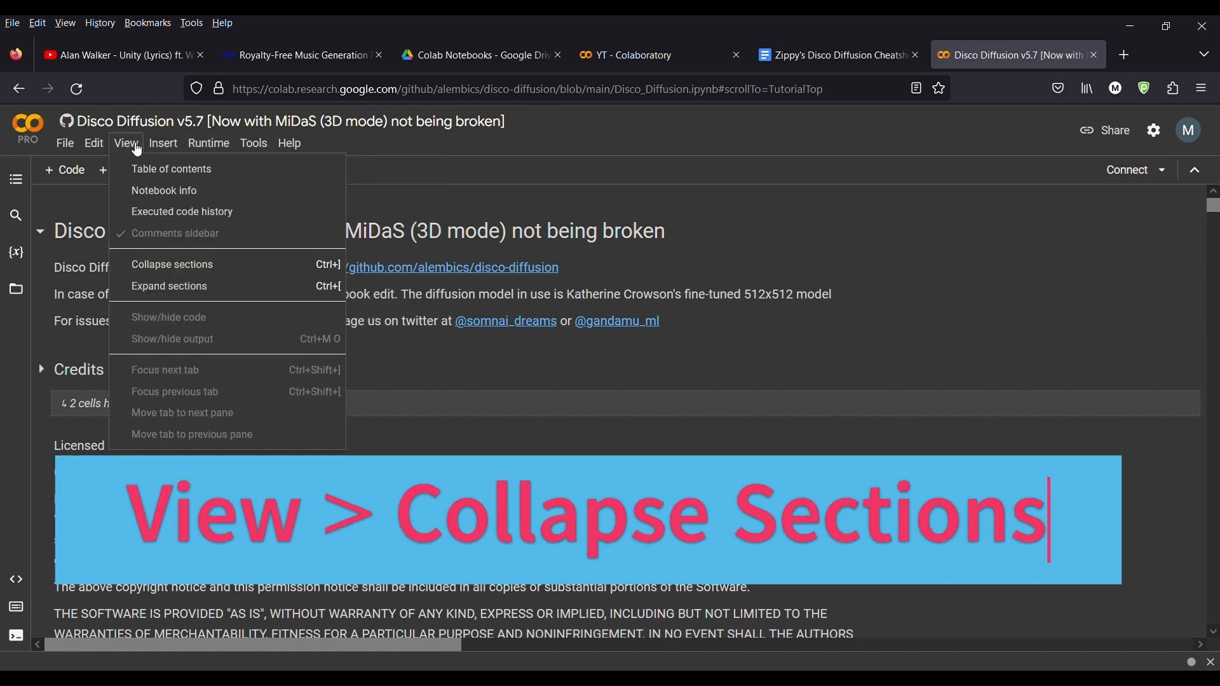
left_click(172, 271)
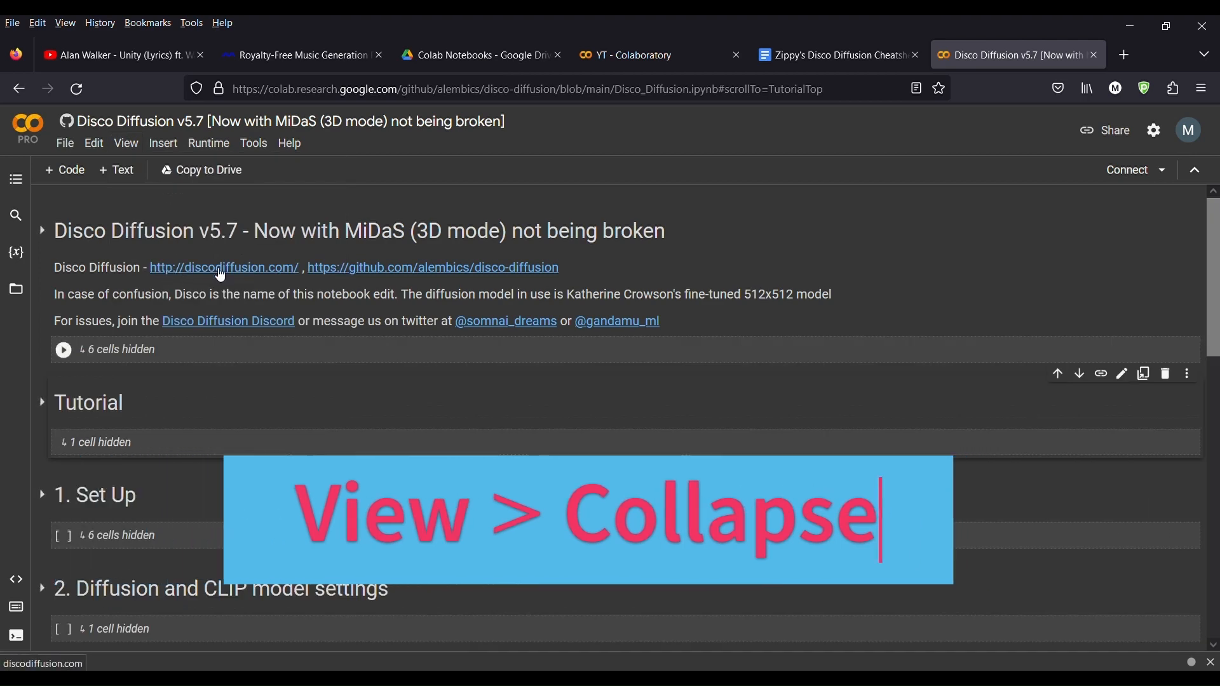
scroll(294, 330, "down", 3)
scroll(253, 362, "down", 5)
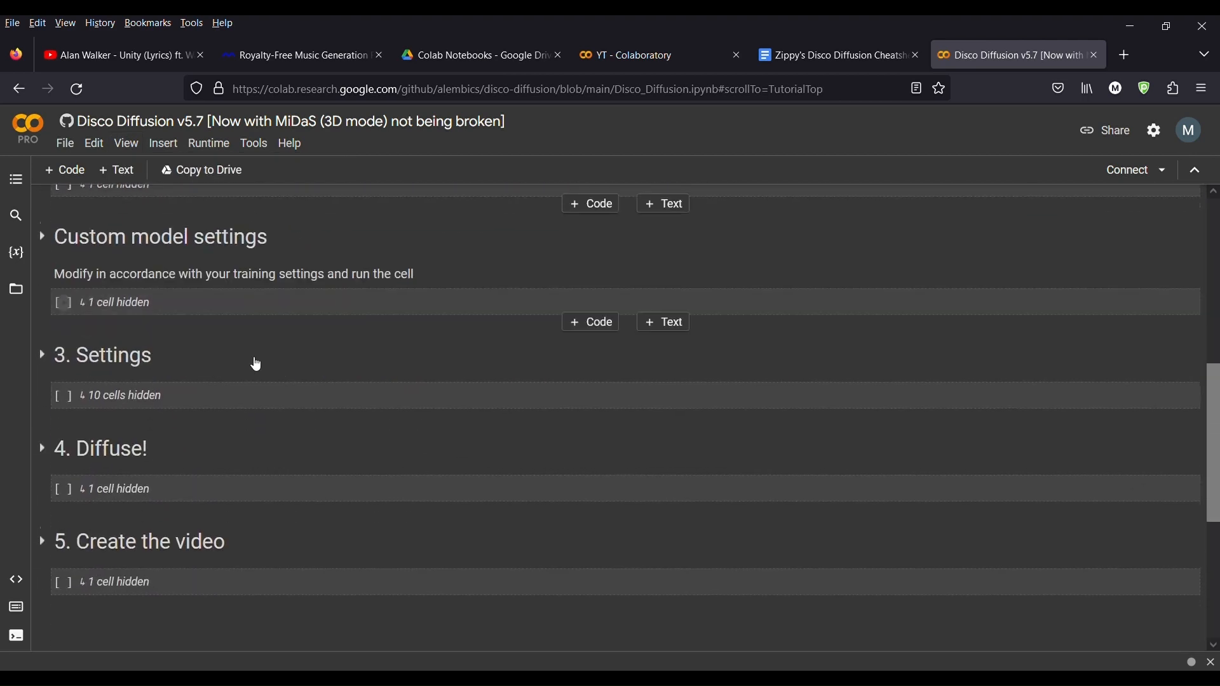
scroll(261, 398, "up", 4)
scroll(262, 400, "down", 3)
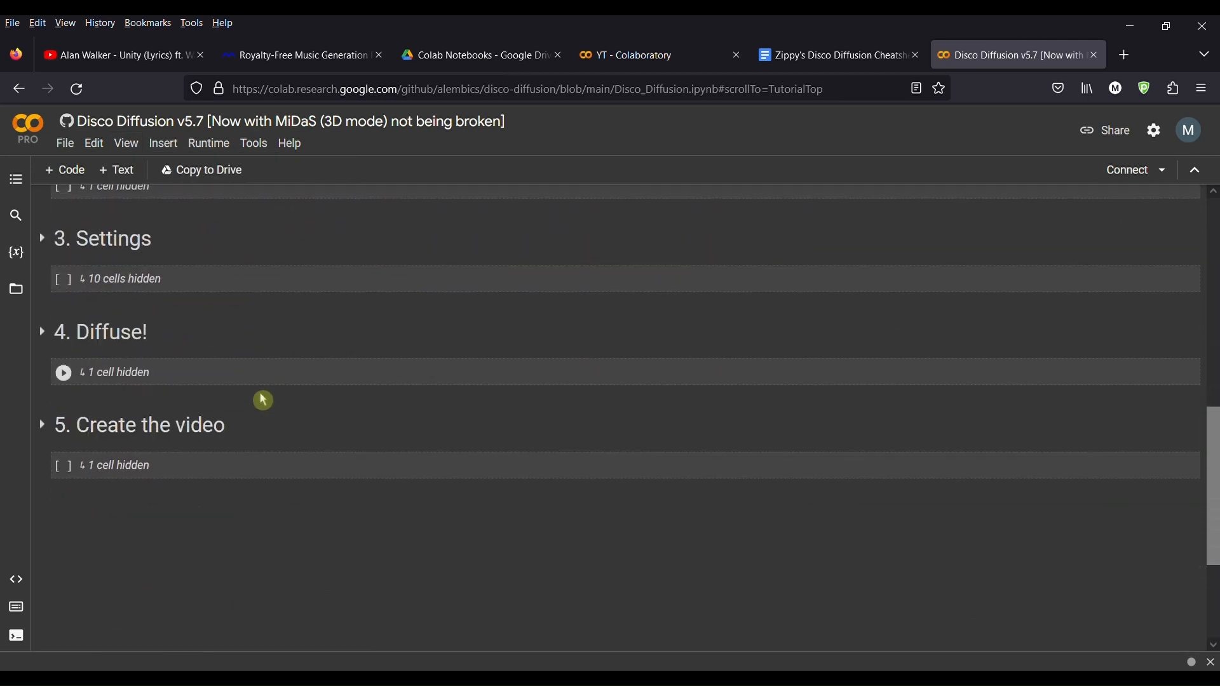
scroll(262, 397, "up", 8)
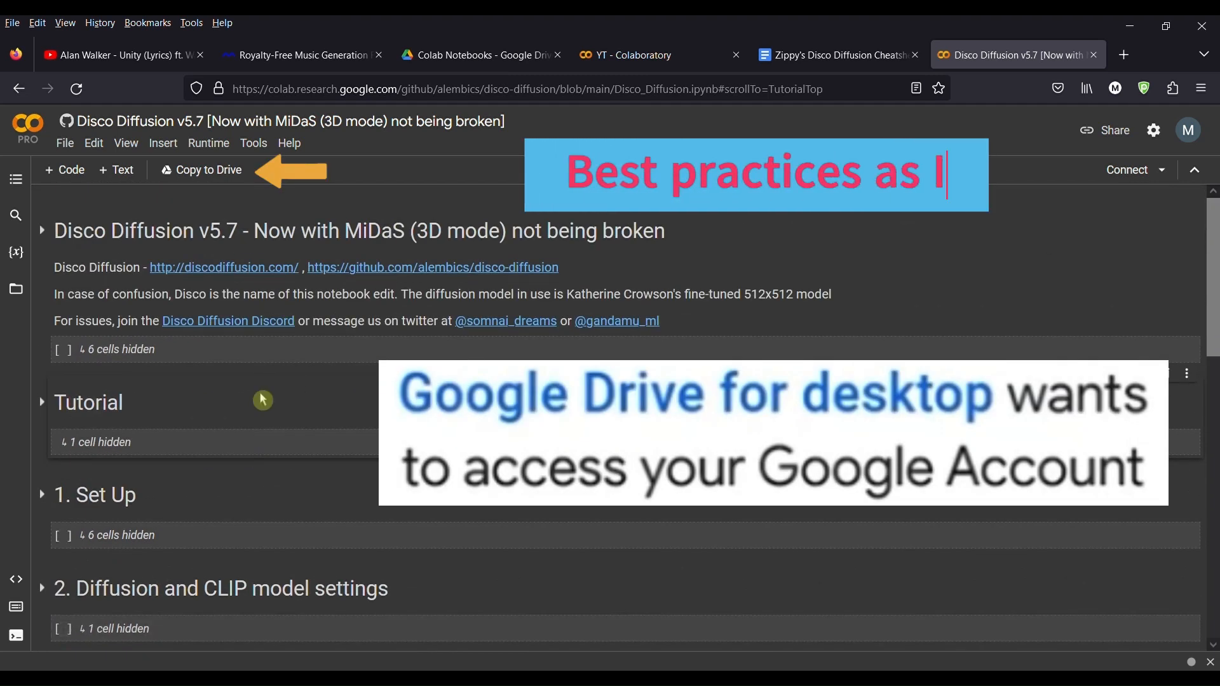
Step: Switch to the YT - Colaboratory notebook tab
left_click(663, 62)
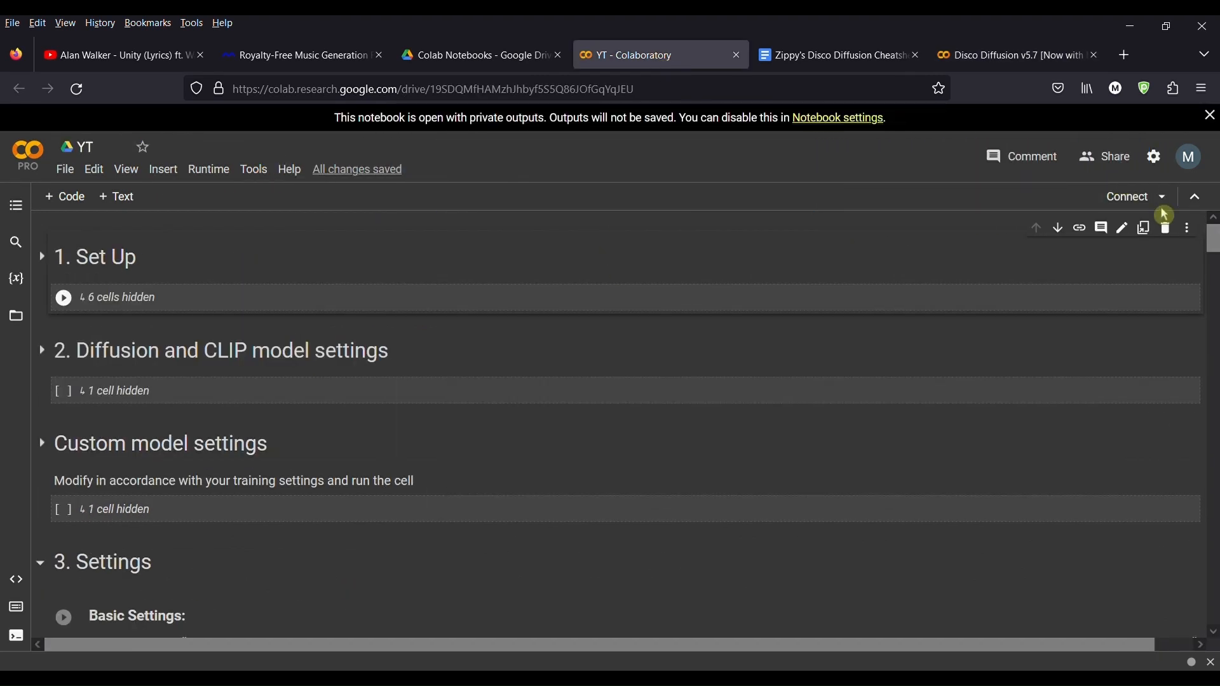
Step: Connect the notebook to a hosted runtime
left_click(1163, 199)
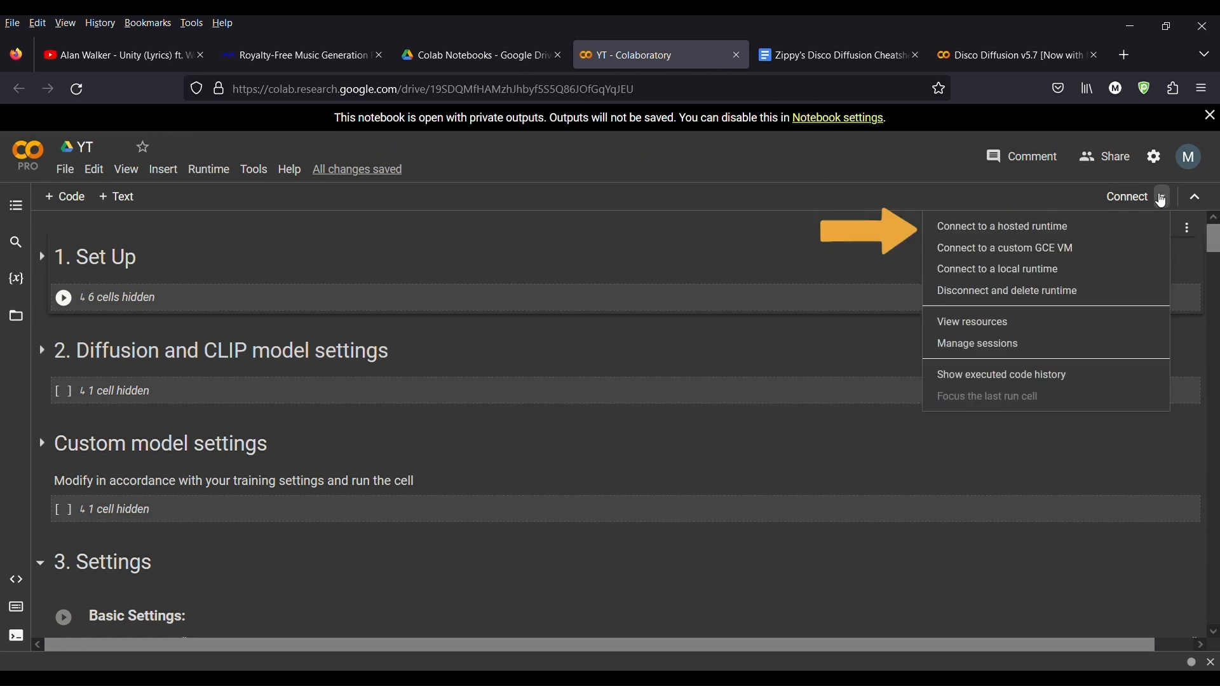
left_click(1059, 236)
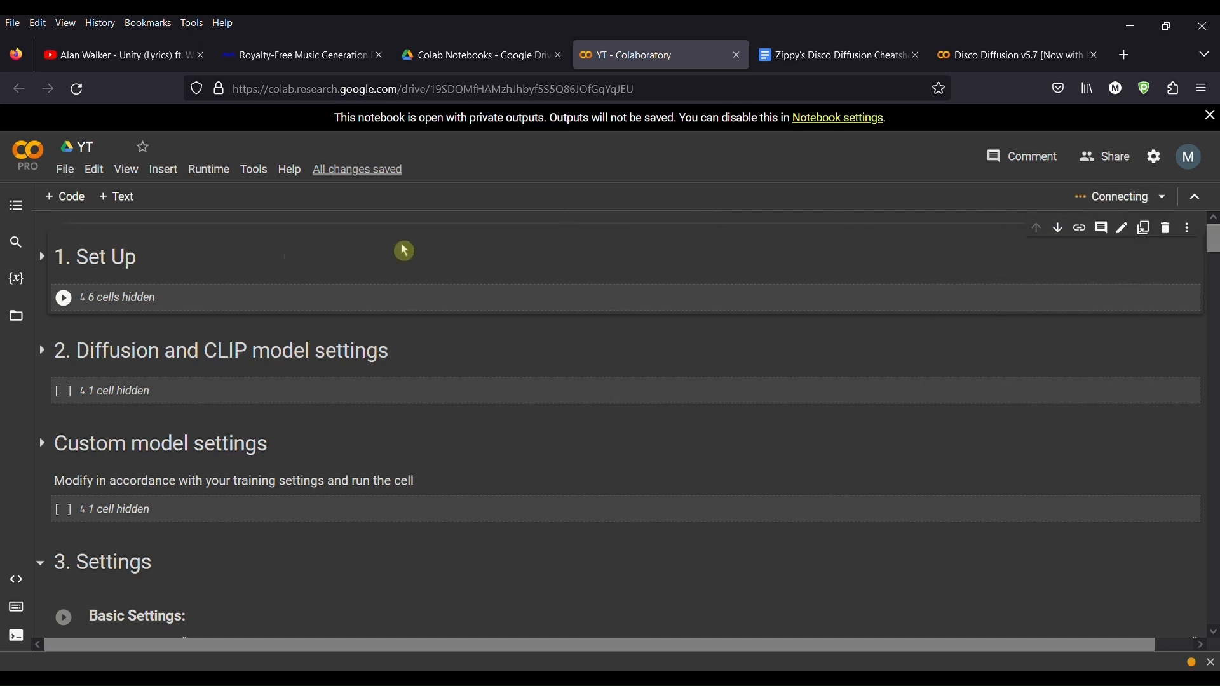
scroll(184, 350, "down", 4)
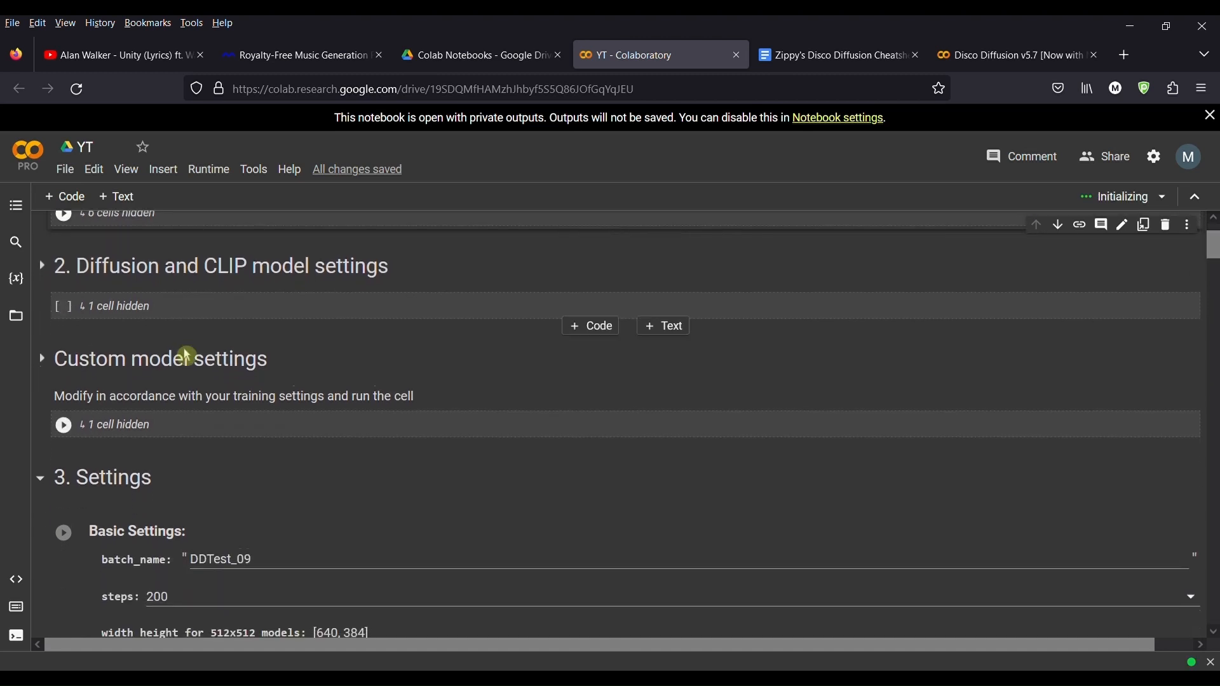
scroll(214, 389, "up", 4)
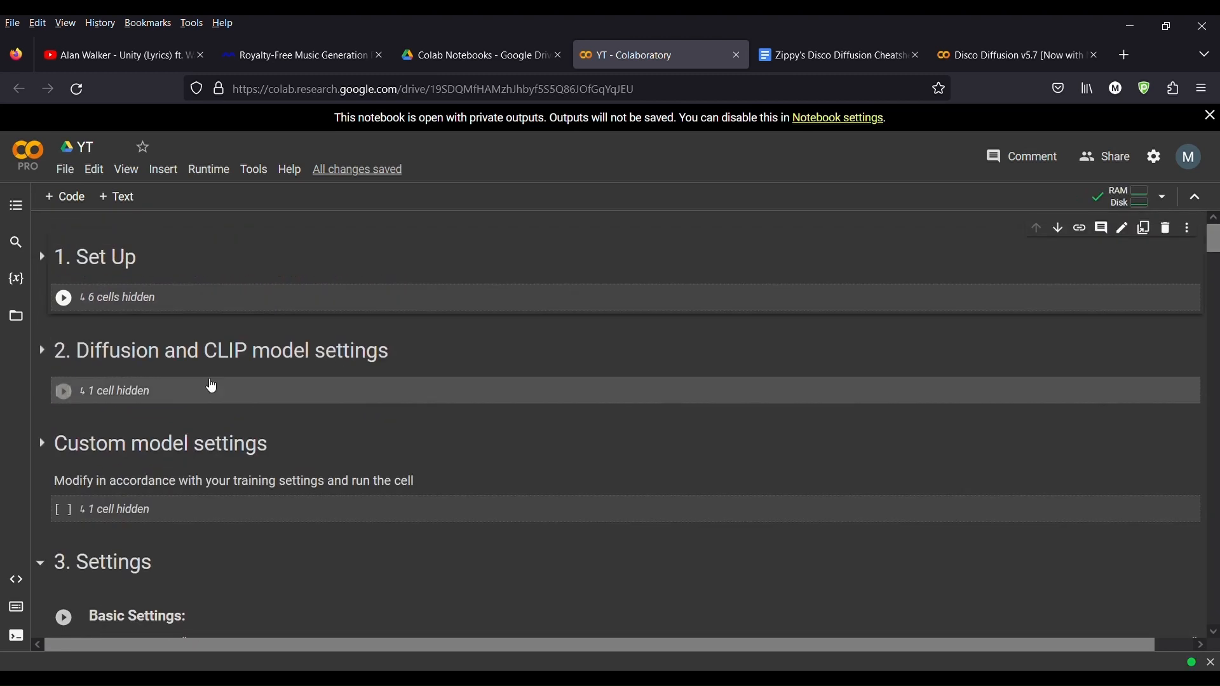
mouse_move(1152, 205)
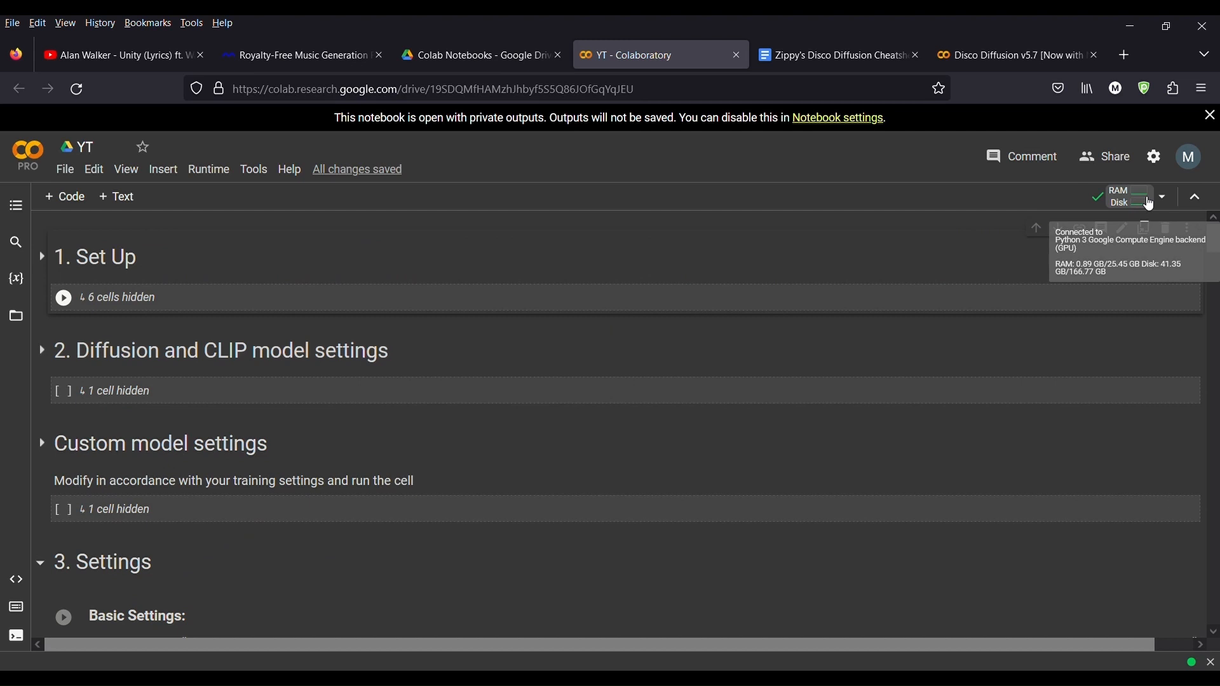
Step: Expand the Set Up section and open the Files panel
left_click(49, 260)
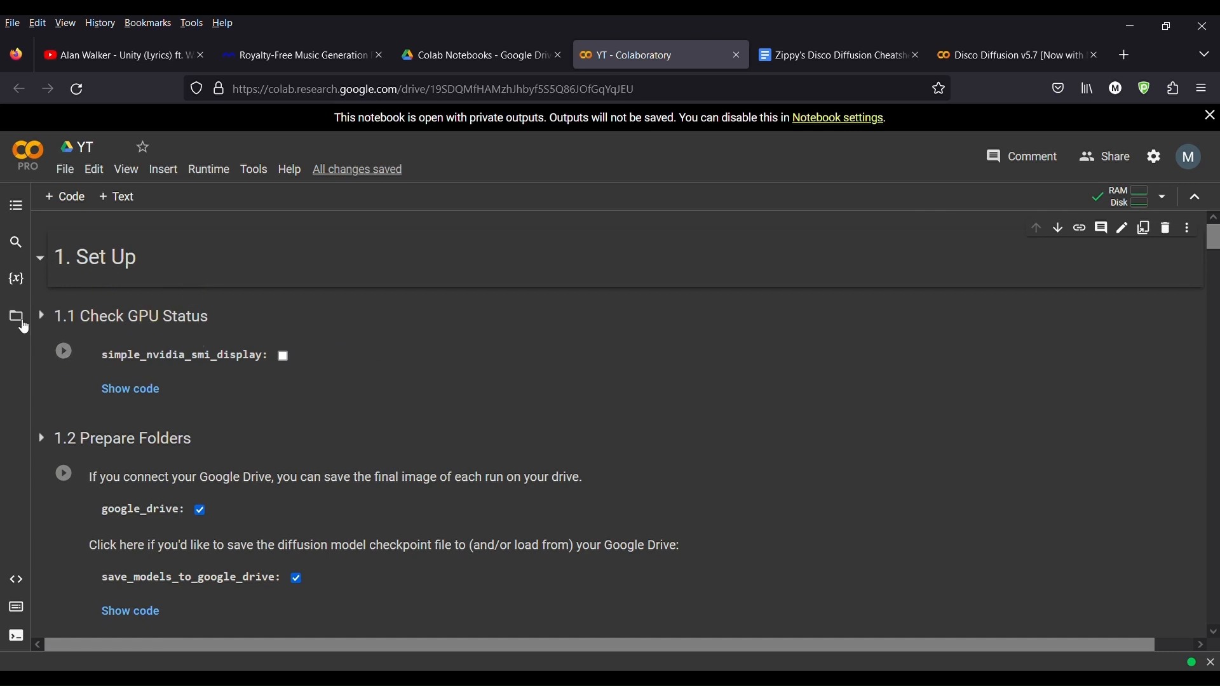
left_click(20, 321)
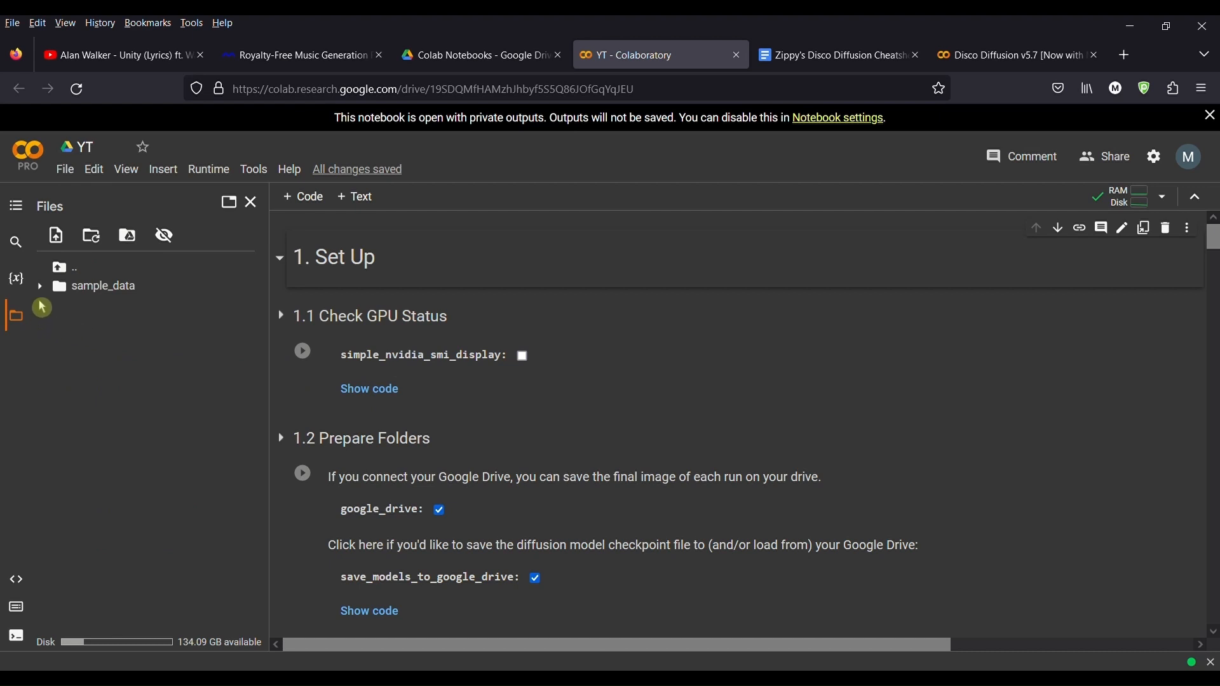
Step: Browse the Disco_Diffusion folder in Google Drive, looking into its models, init_images and images_out subfolders
left_click(465, 60)
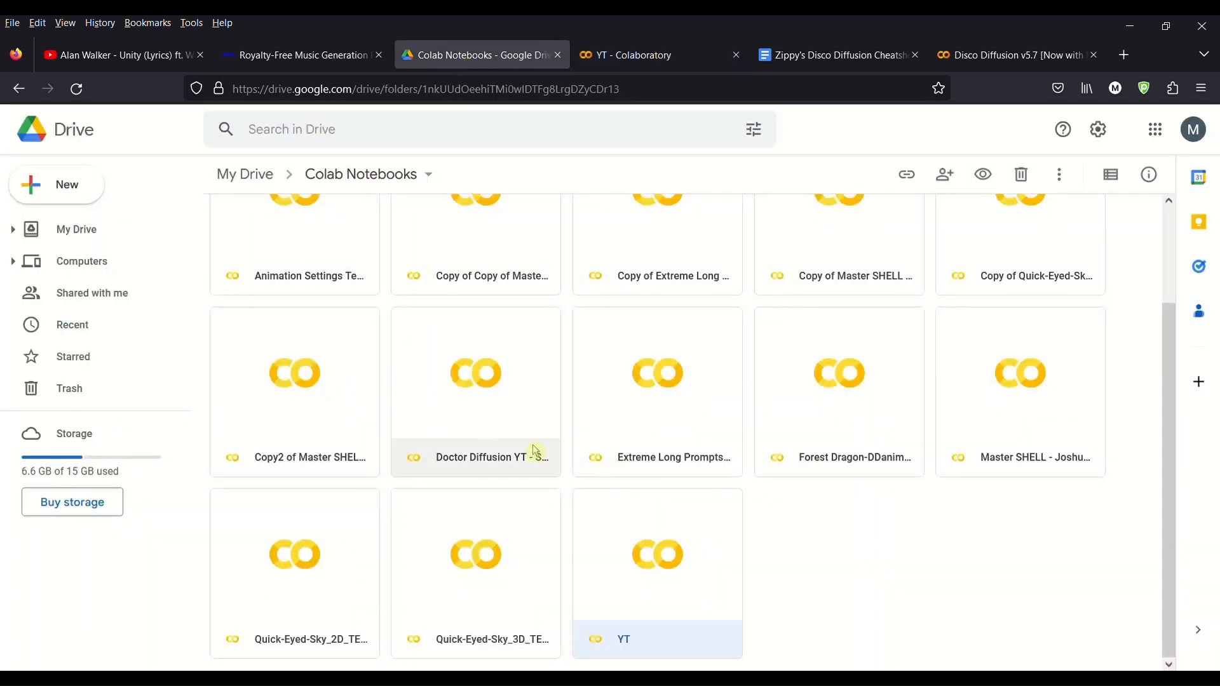
scroll(538, 453, "down", 2)
scroll(538, 448, "up", 2)
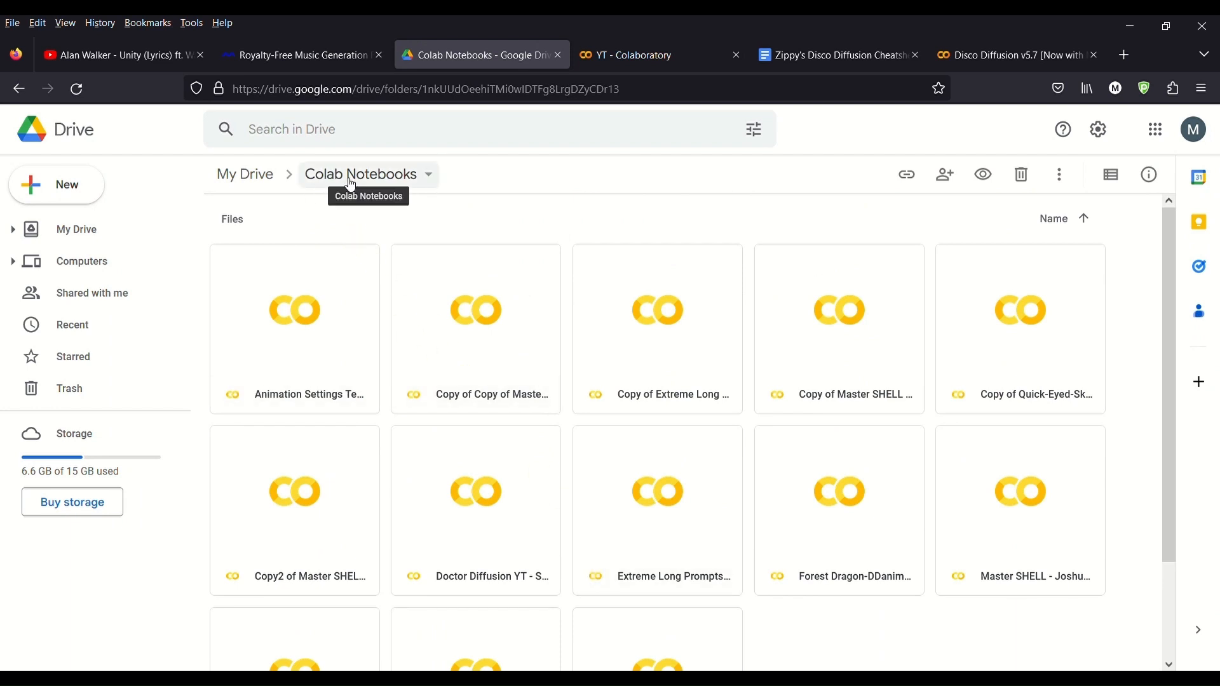
left_click(247, 176)
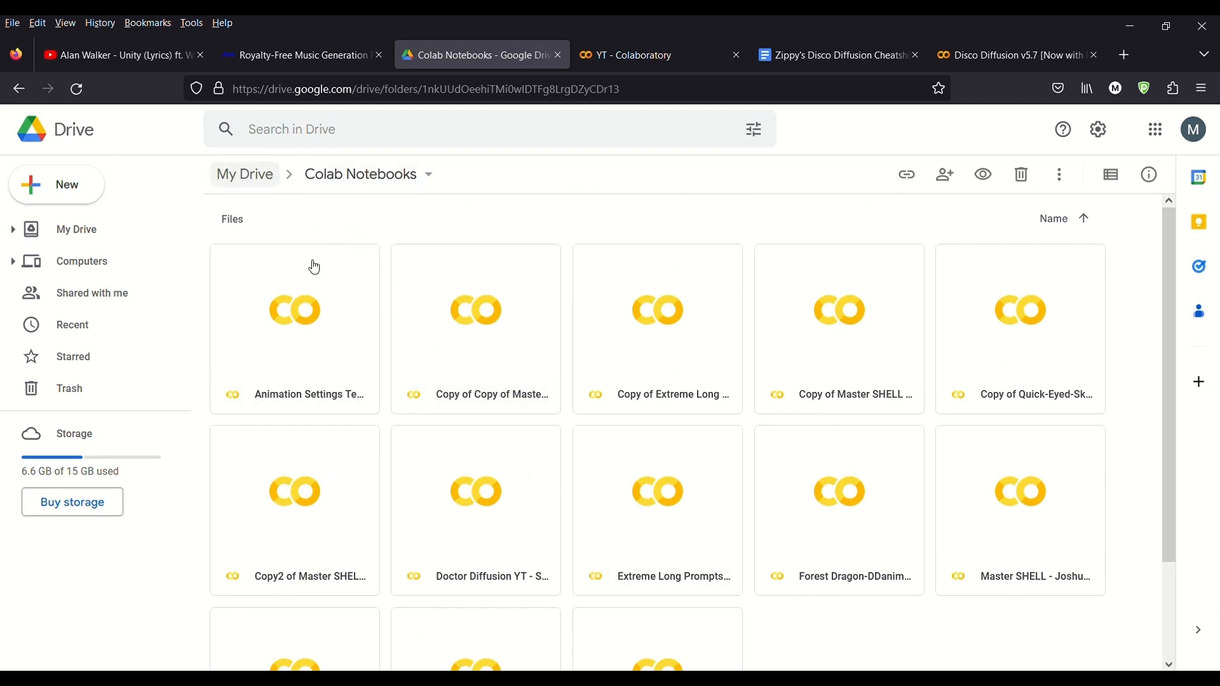
double_click(329, 477)
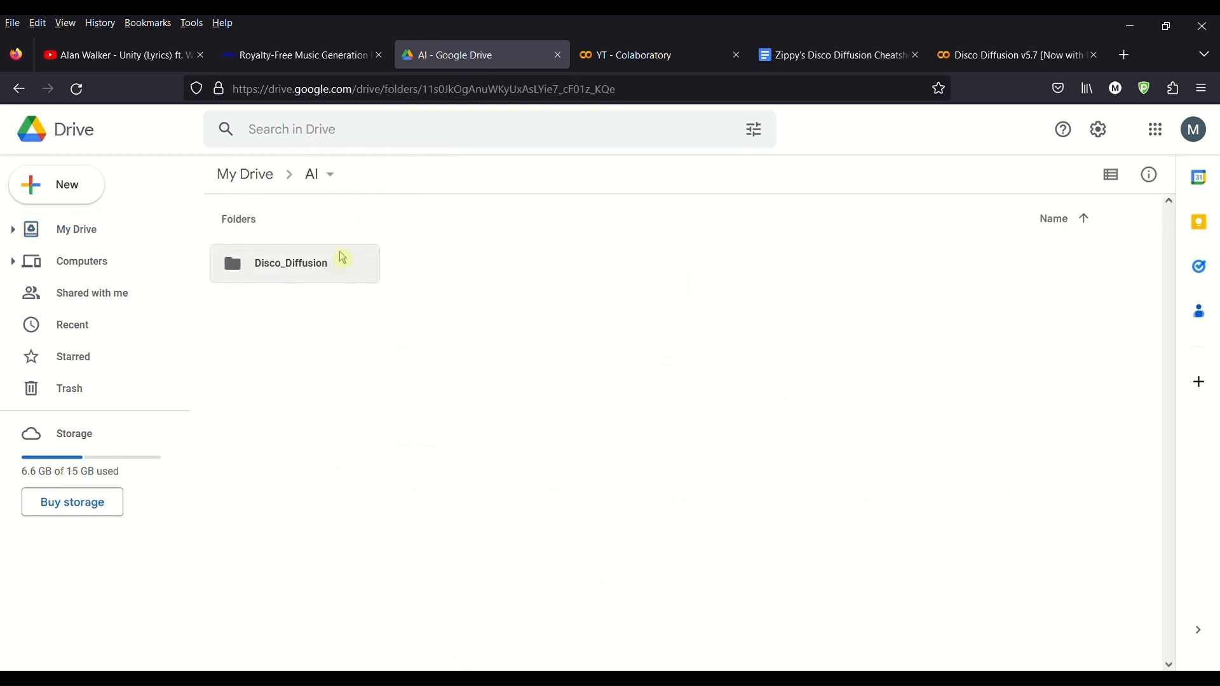
double_click(308, 274)
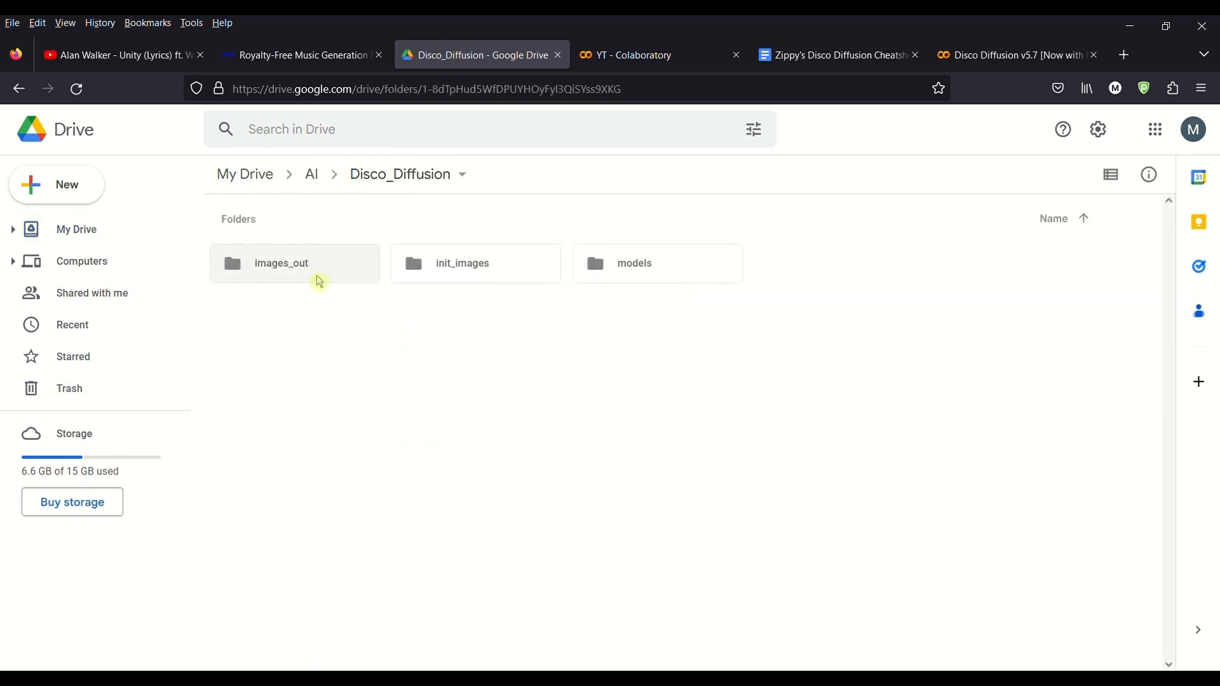
double_click(644, 275)
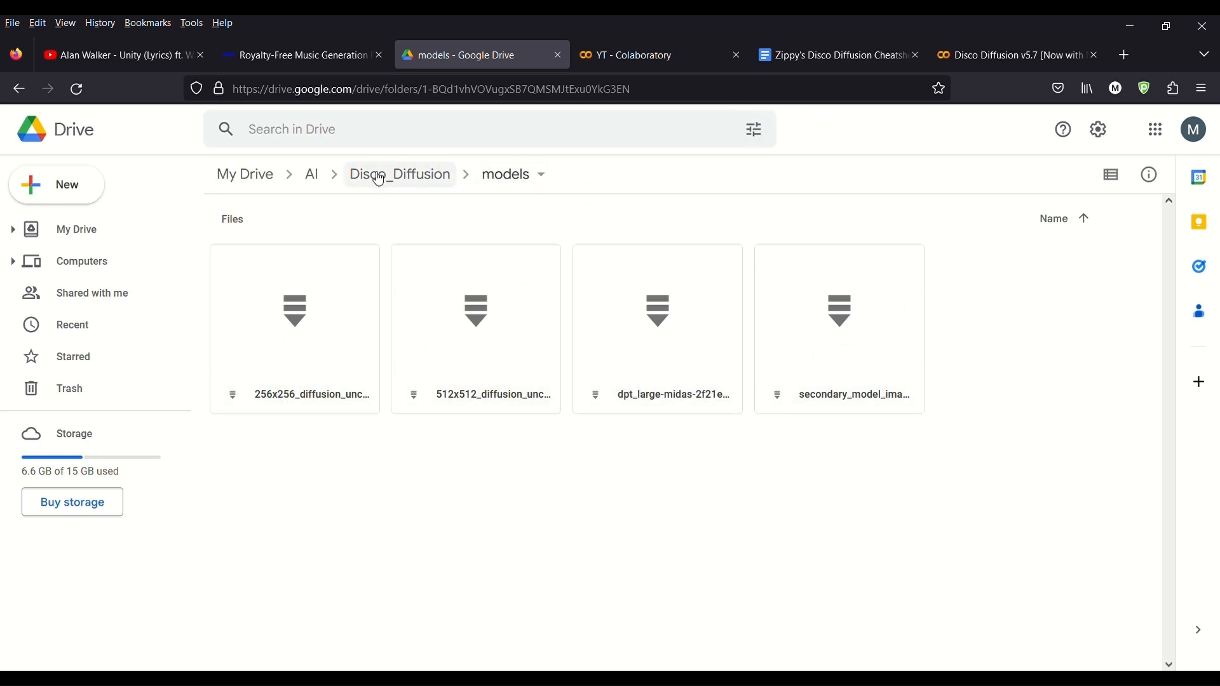
left_click(313, 175)
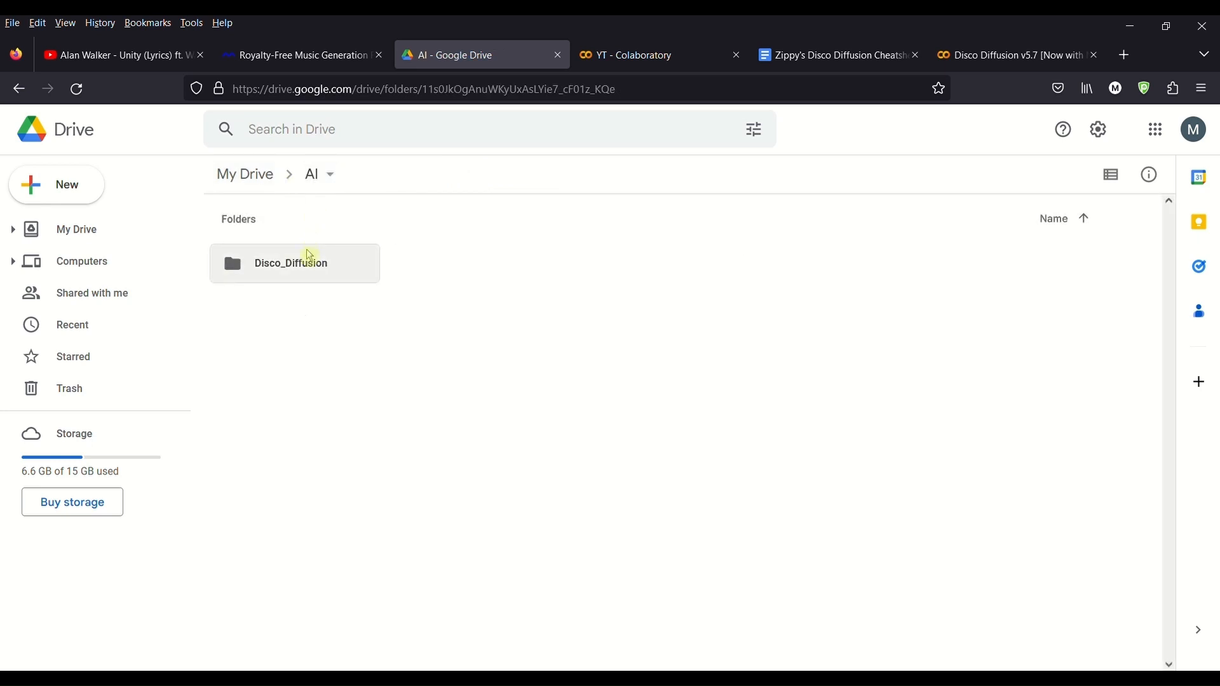
double_click(307, 262)
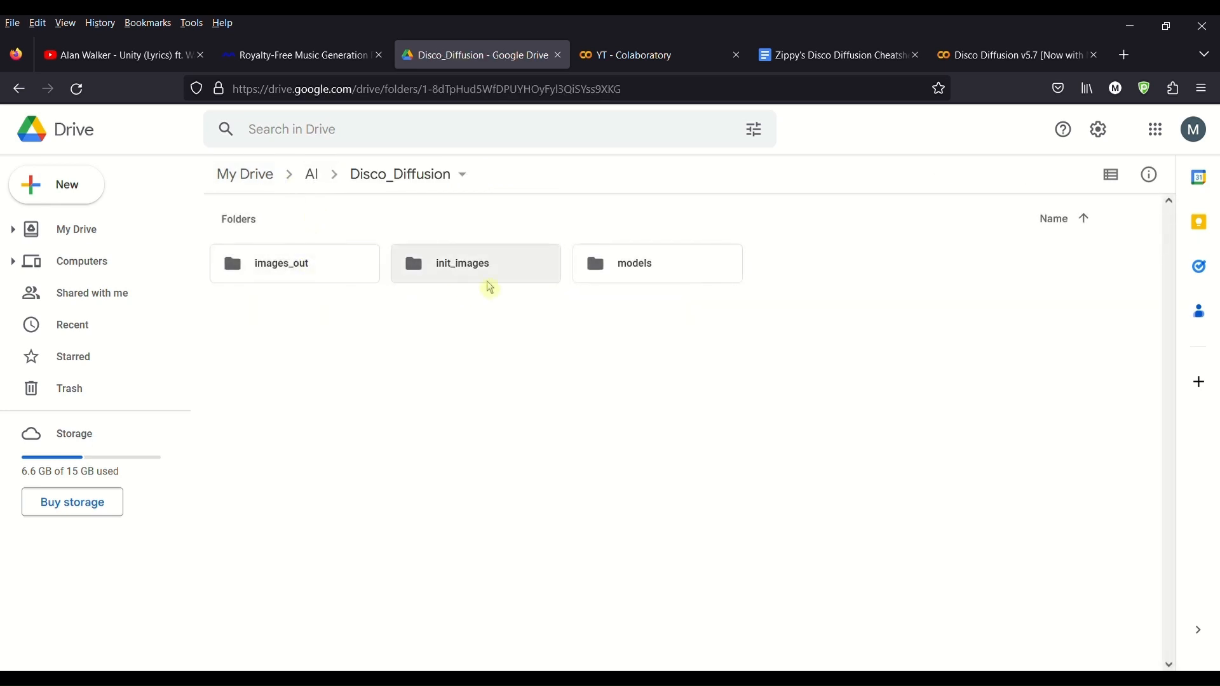
double_click(492, 282)
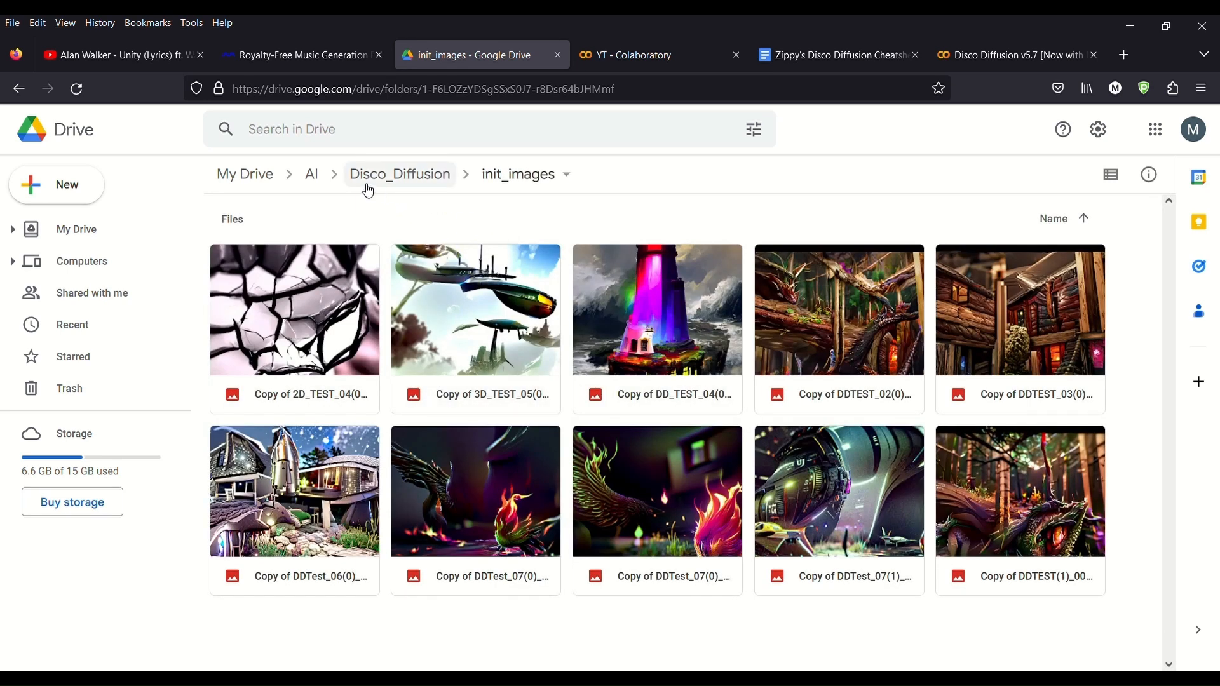
left_click(409, 183)
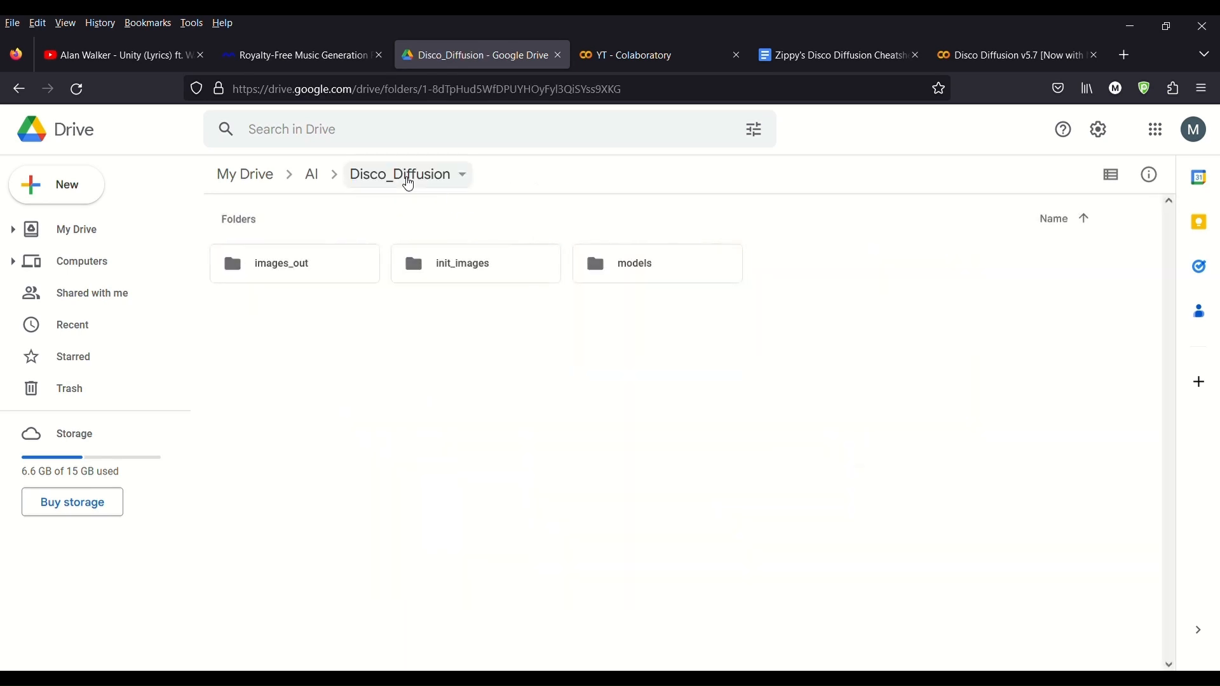
double_click(328, 266)
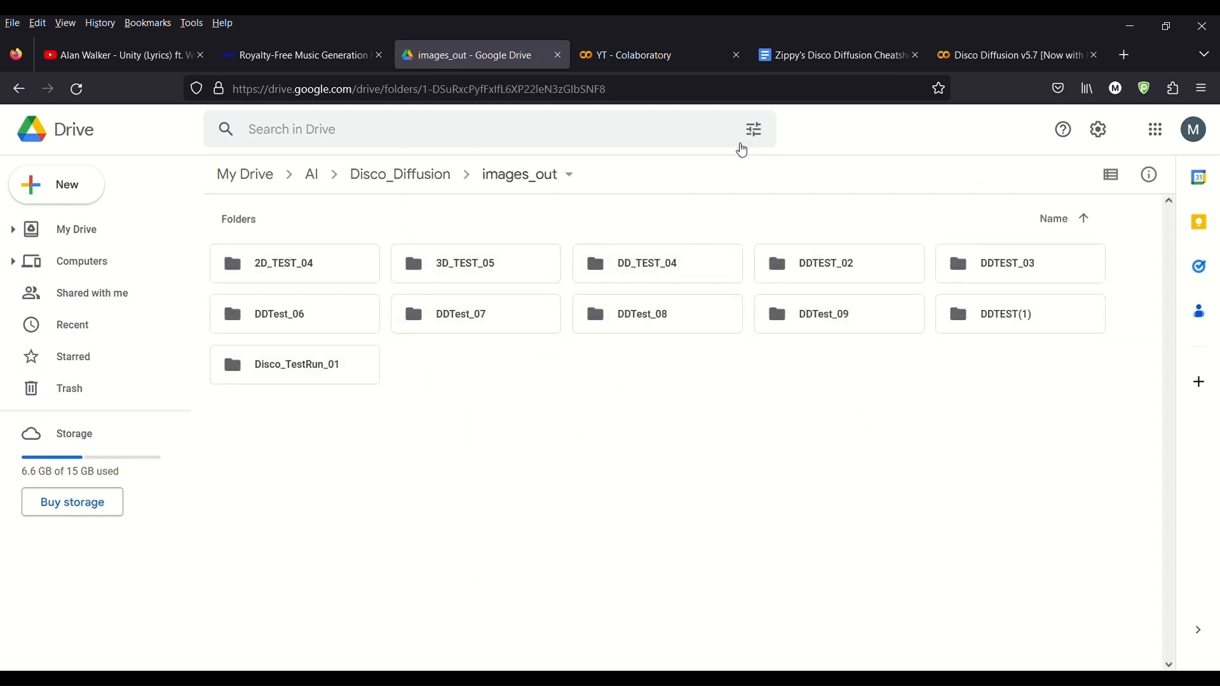
Step: Return to the YT notebook, close the Files panel and run the Check GPU Status cell
left_click(678, 64)
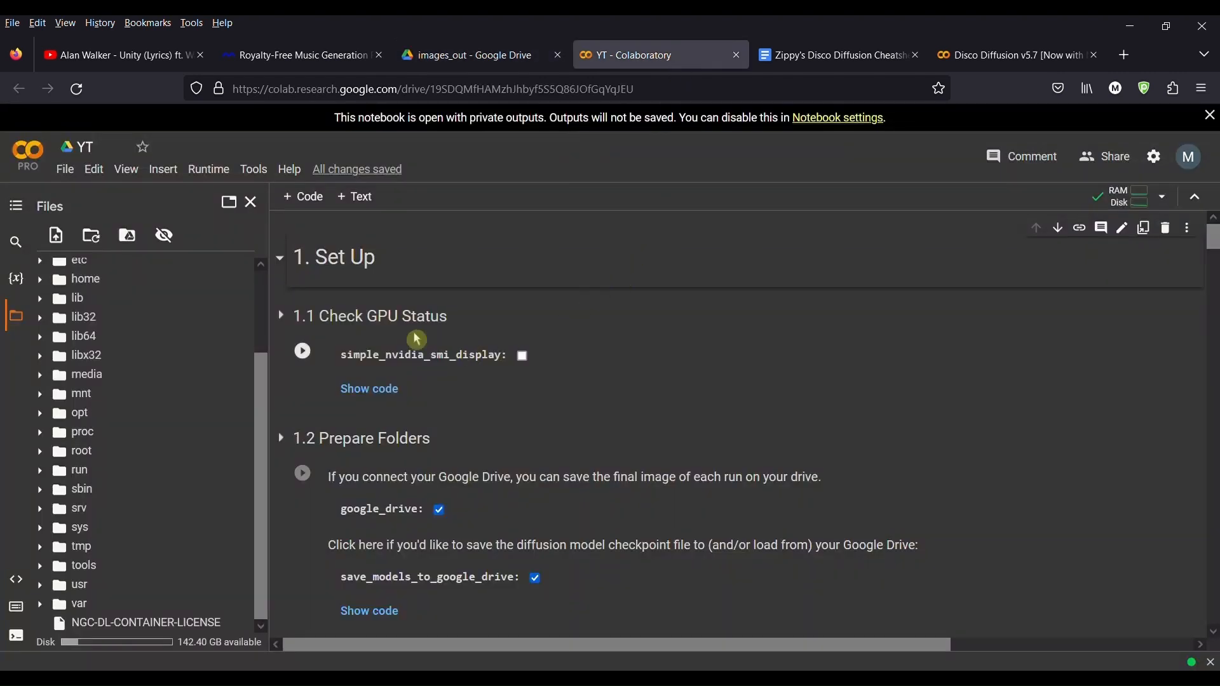
left_click(252, 204)
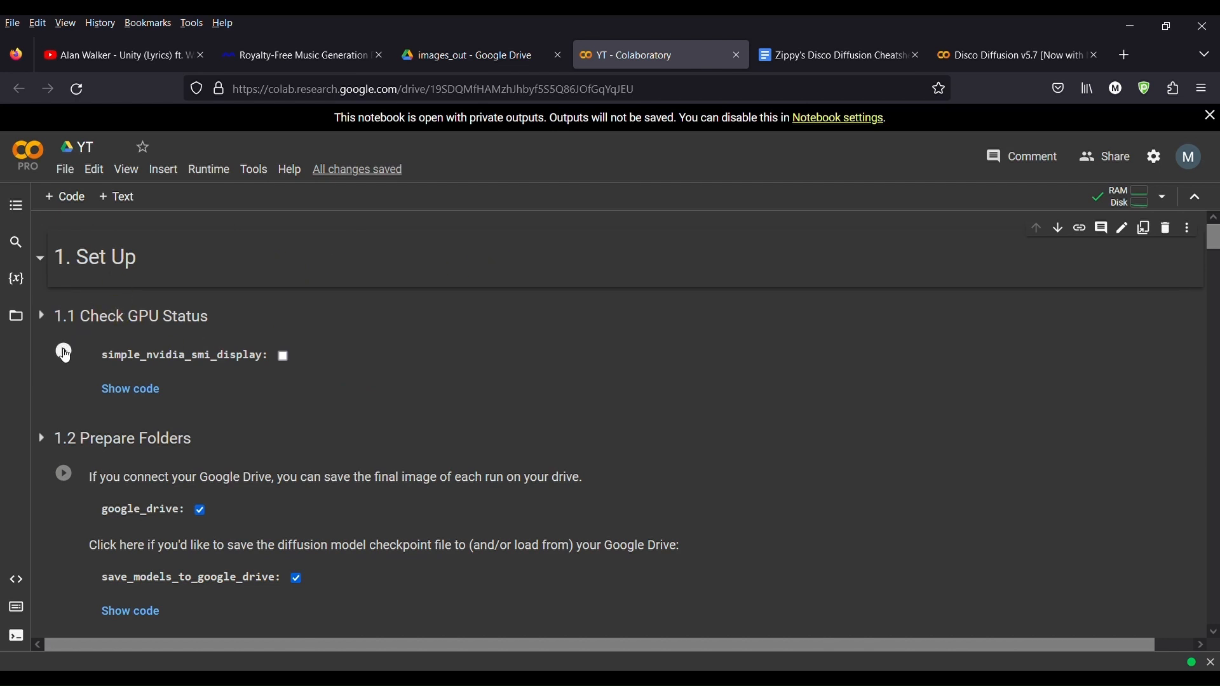
left_click(64, 352)
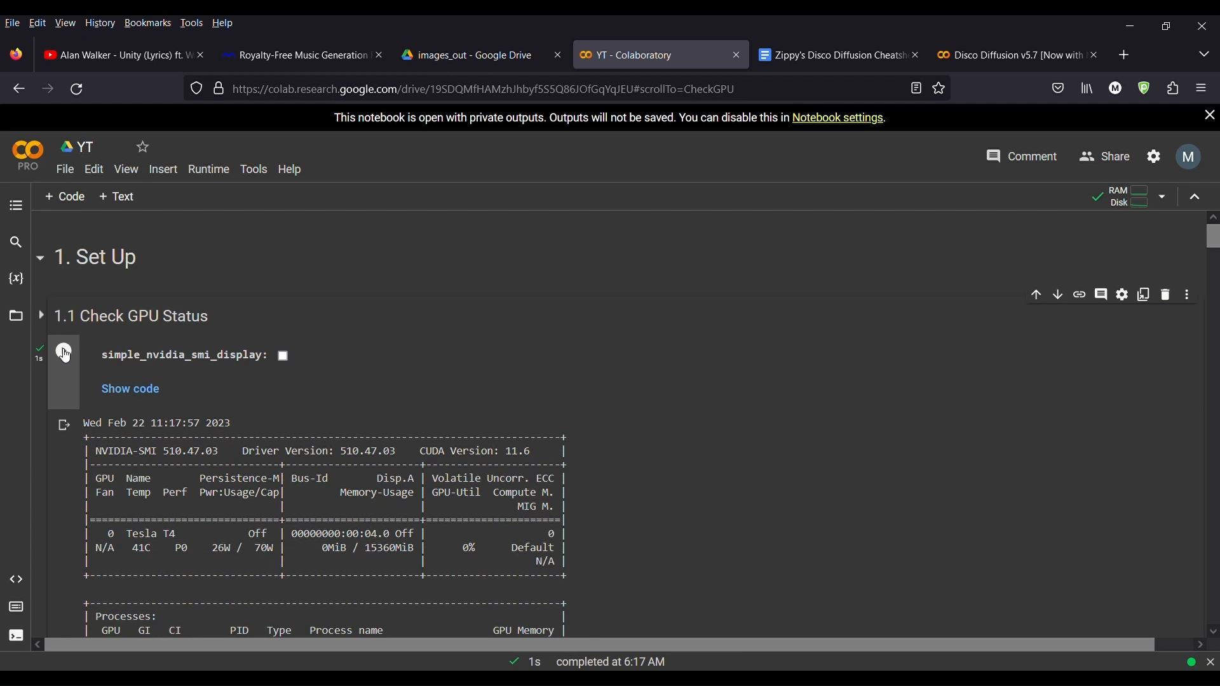
Step: Examine the GPU status output to see which GPU model is assigned
scroll(249, 493, "down", 3)
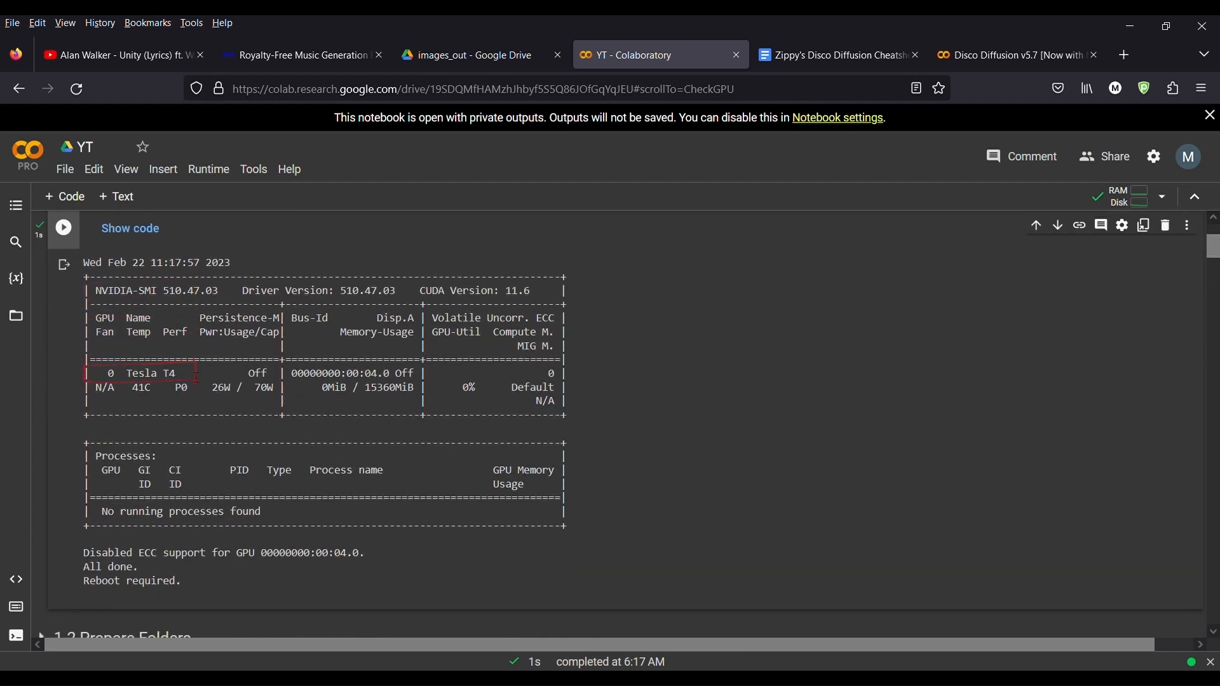
left_click_drag(197, 378, 148, 375)
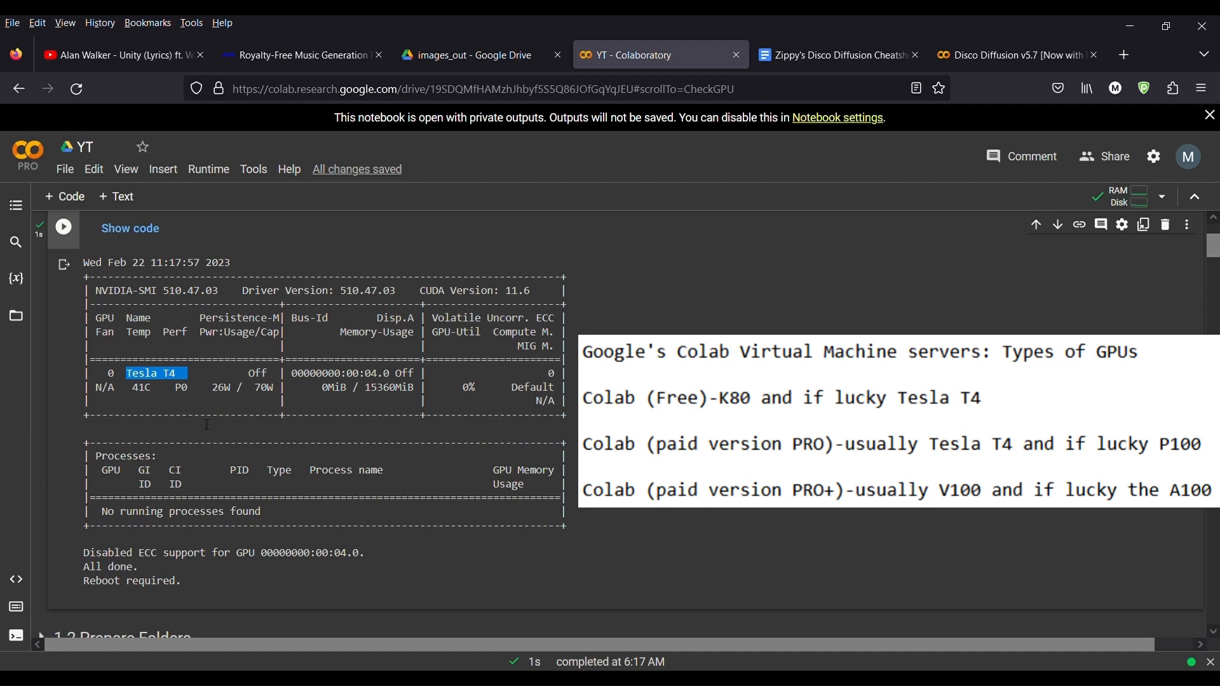
left_click(289, 387)
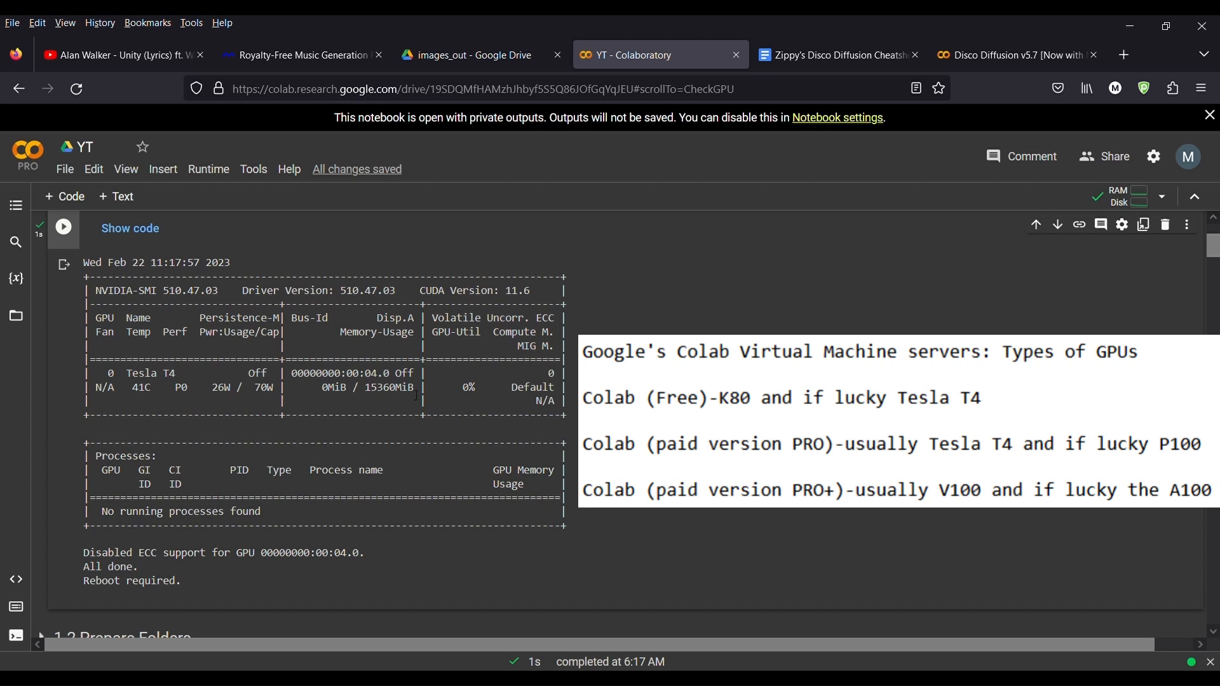
Step: Run the Diffusion and CLIP model settings cell
scroll(412, 397, "up", 3)
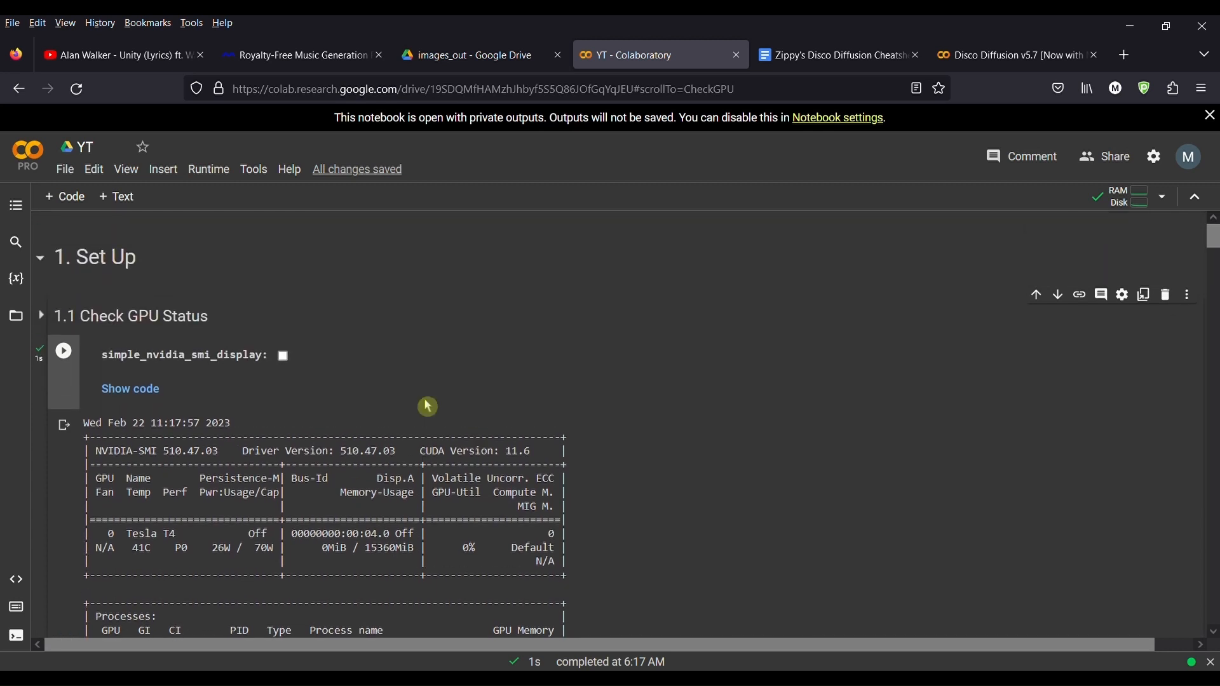
scroll(425, 404, "down", 2)
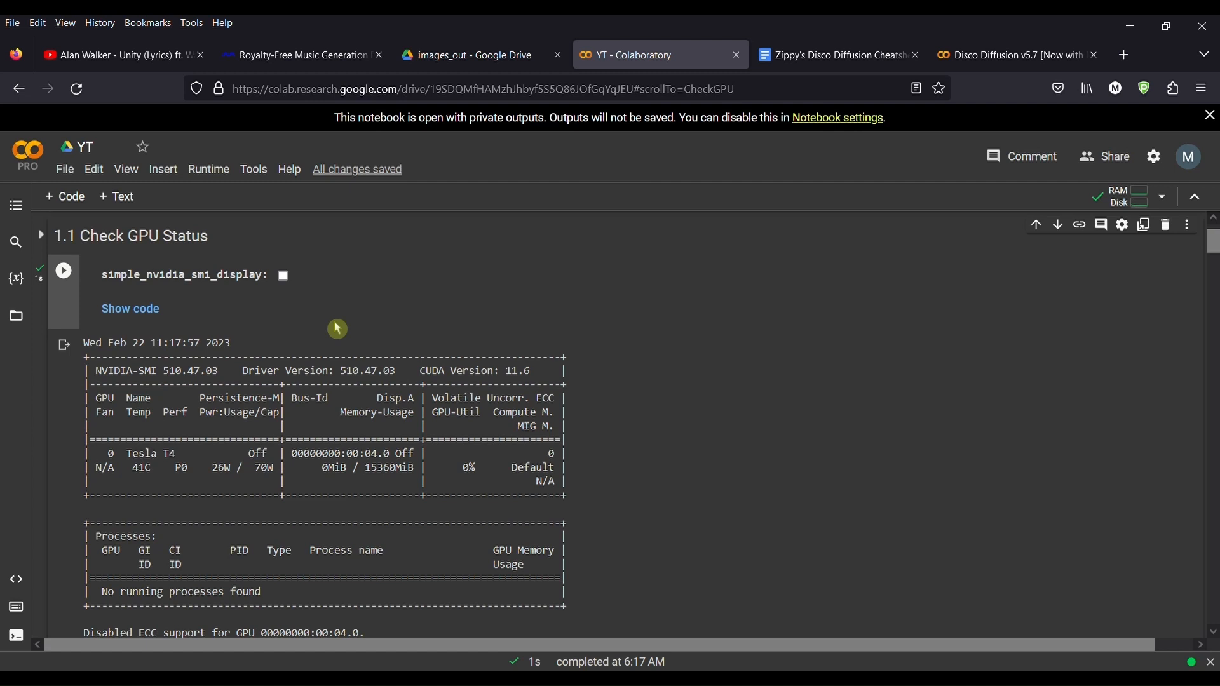
scroll(337, 328, "down", 5)
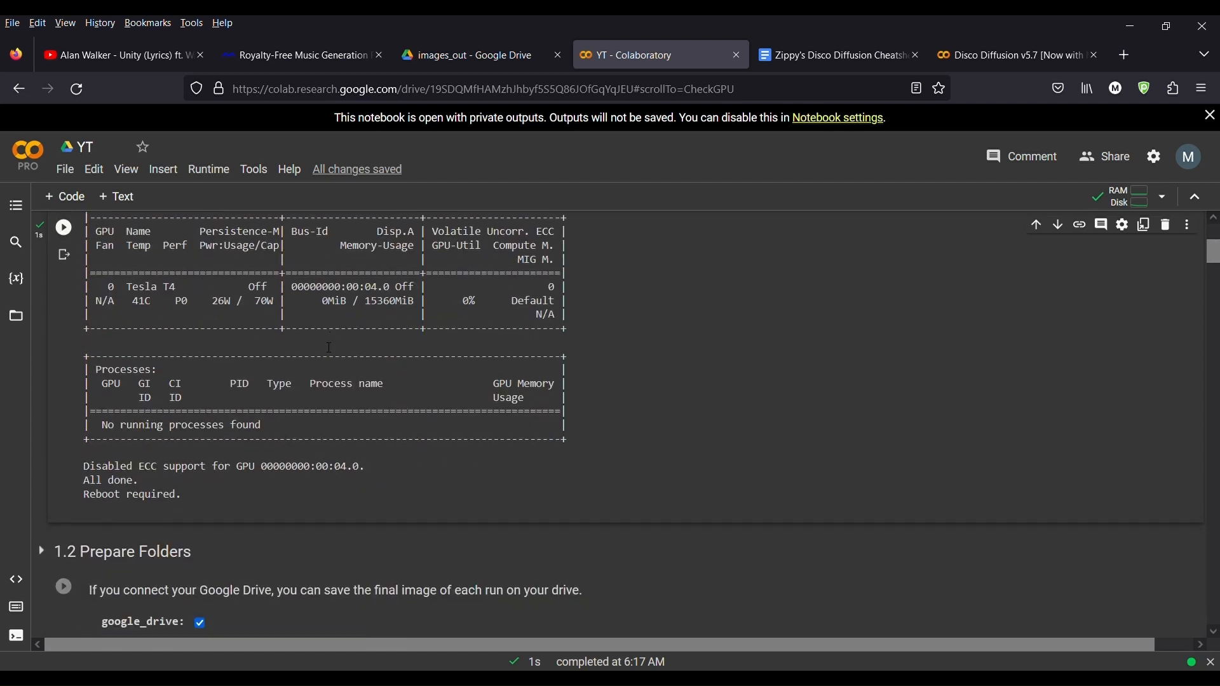
scroll(300, 385, "down", 3)
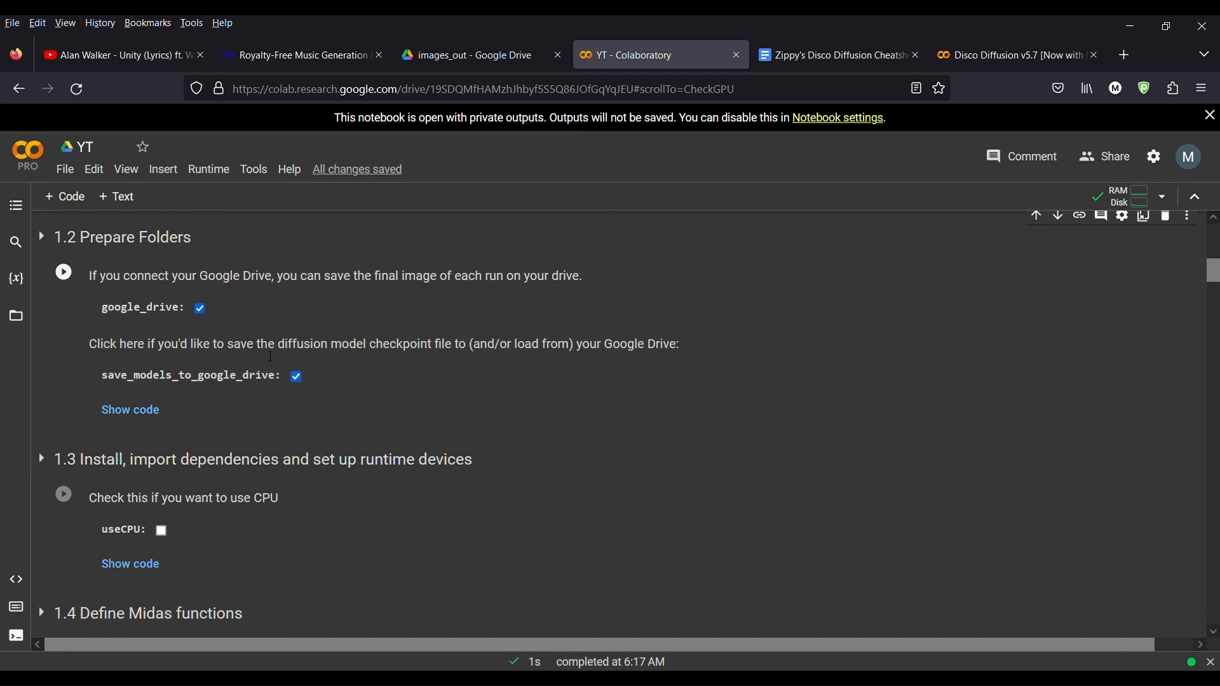
scroll(254, 346, "up", 3)
scroll(213, 337, "up", 6)
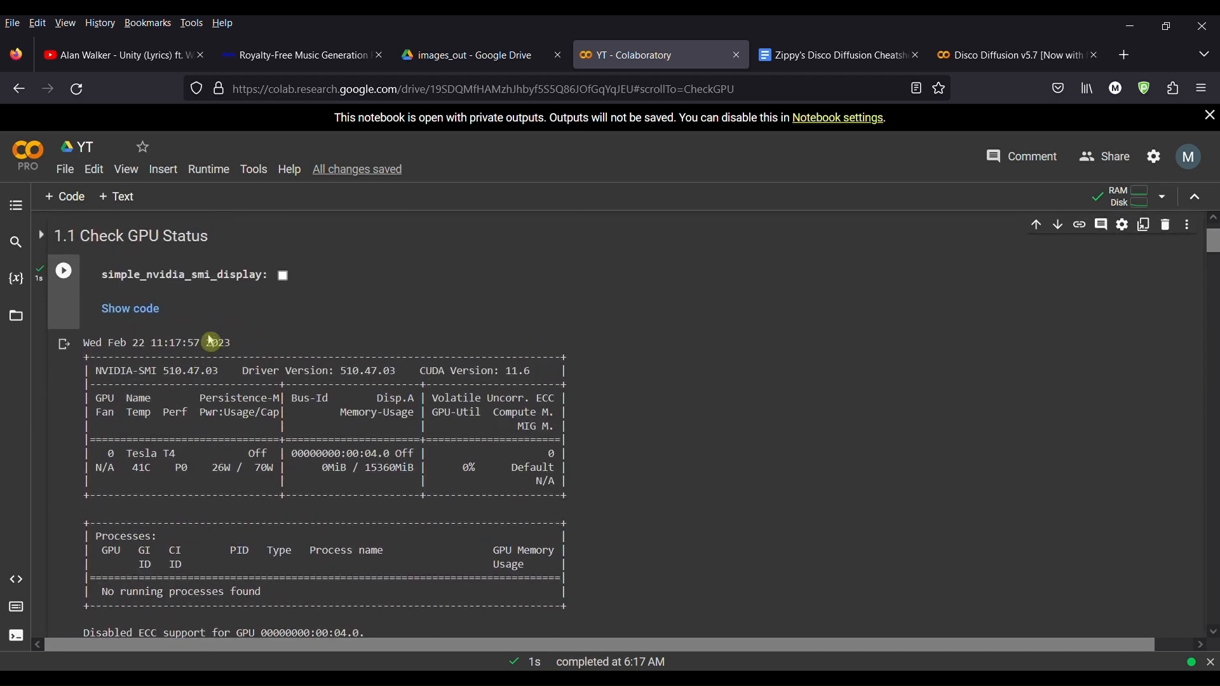
scroll(112, 307, "down", 2)
scroll(97, 324, "down", 5)
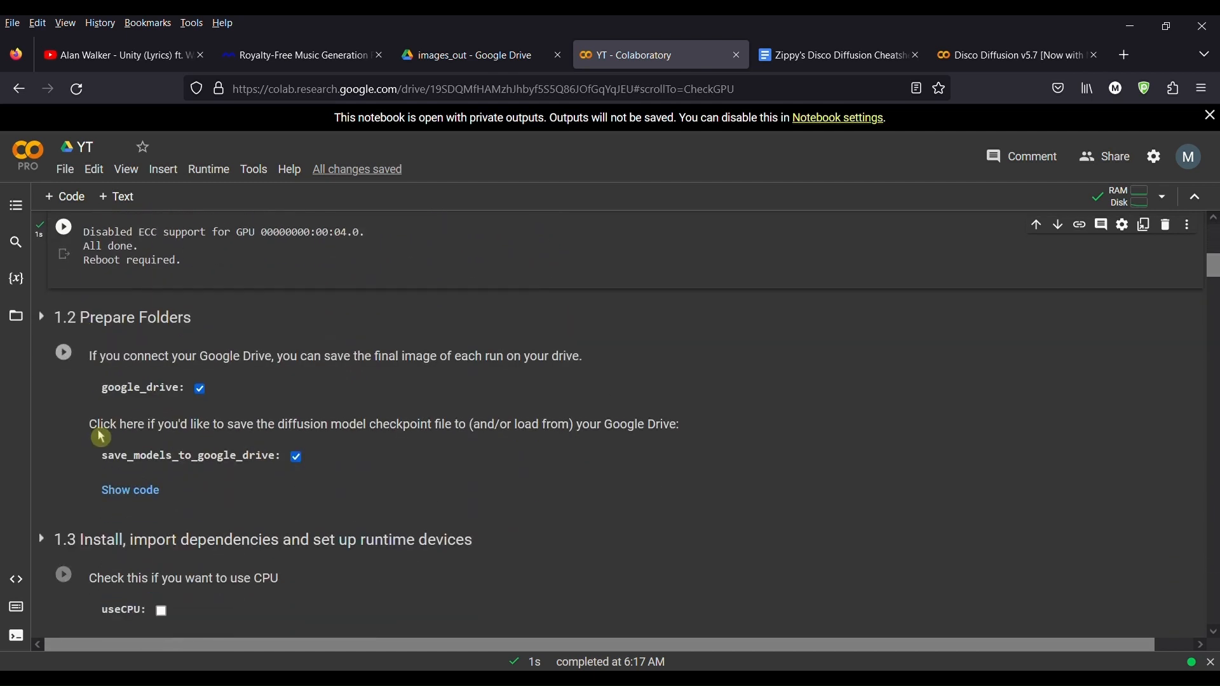
scroll(85, 408, "down", 4)
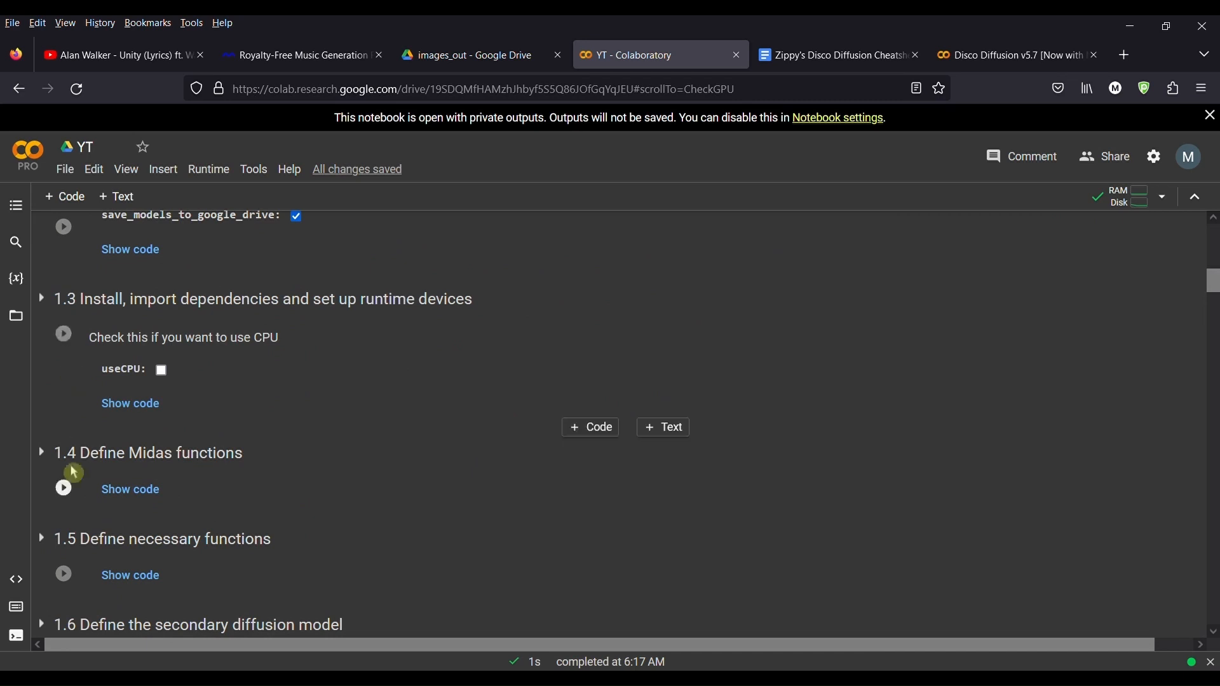
scroll(70, 413, "down", 3)
scroll(94, 505, "down", 1)
scroll(94, 505, "down", 2)
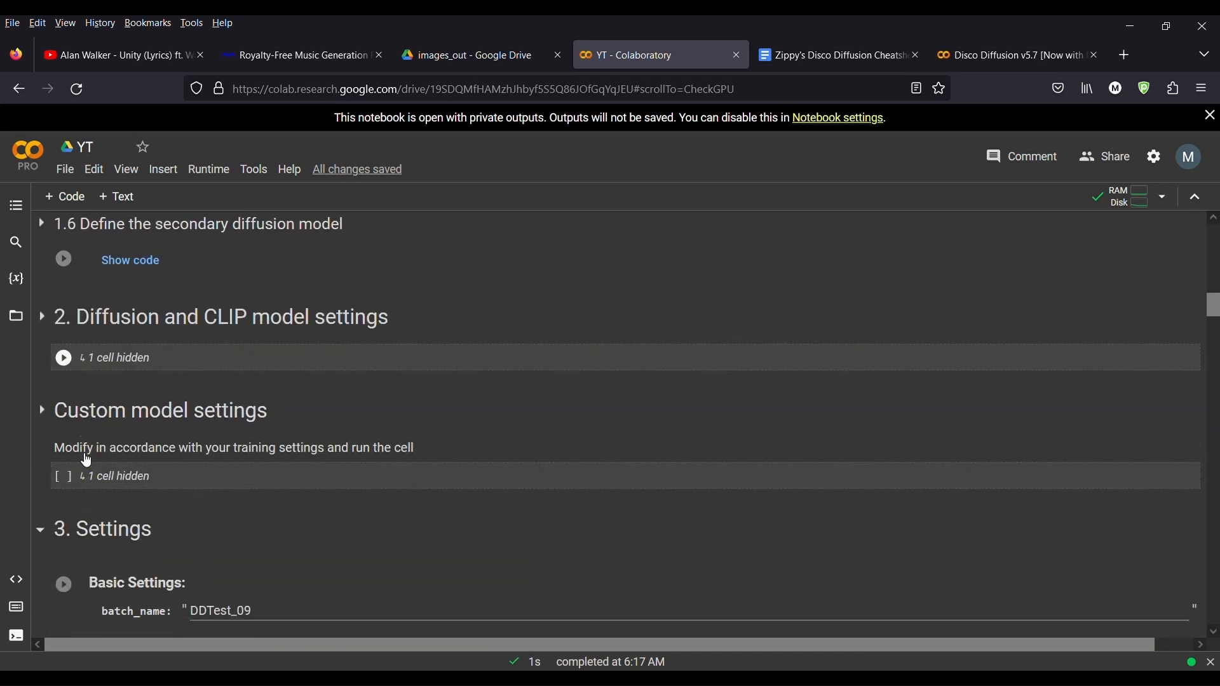
left_click(64, 358)
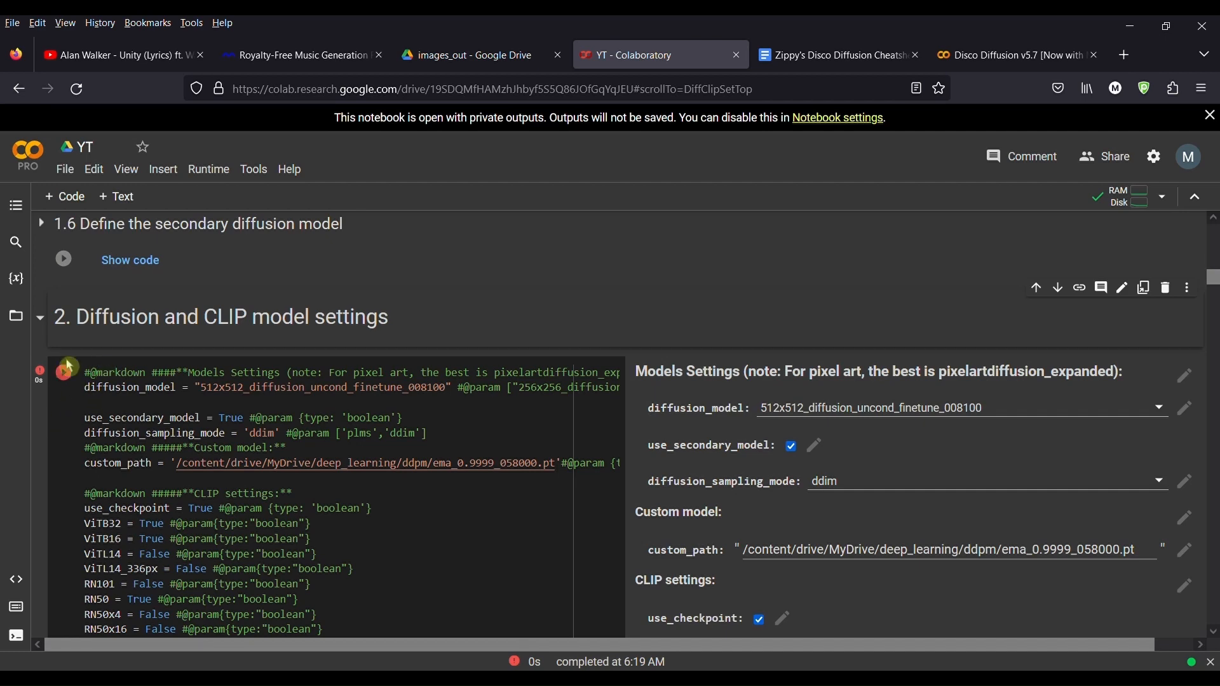
Step: Close the Disco Diffusion v5.7 browser tab
scroll(352, 547, "down", 15)
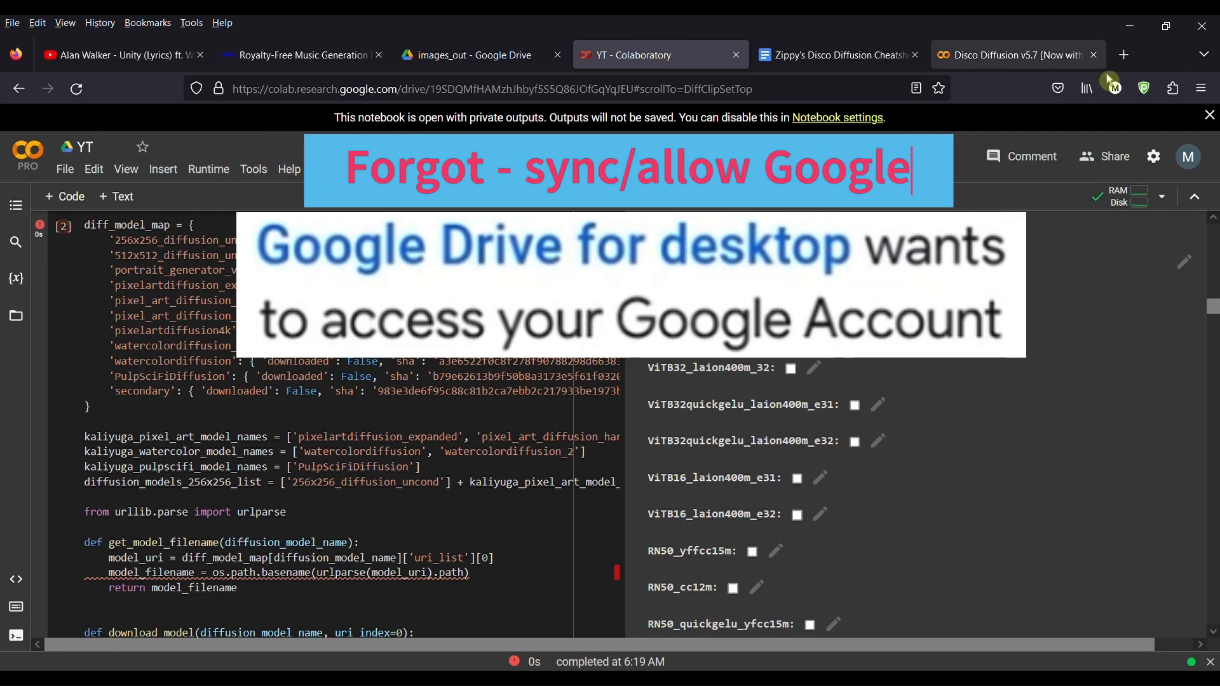
left_click(1097, 56)
scroll(343, 407, "down", 10)
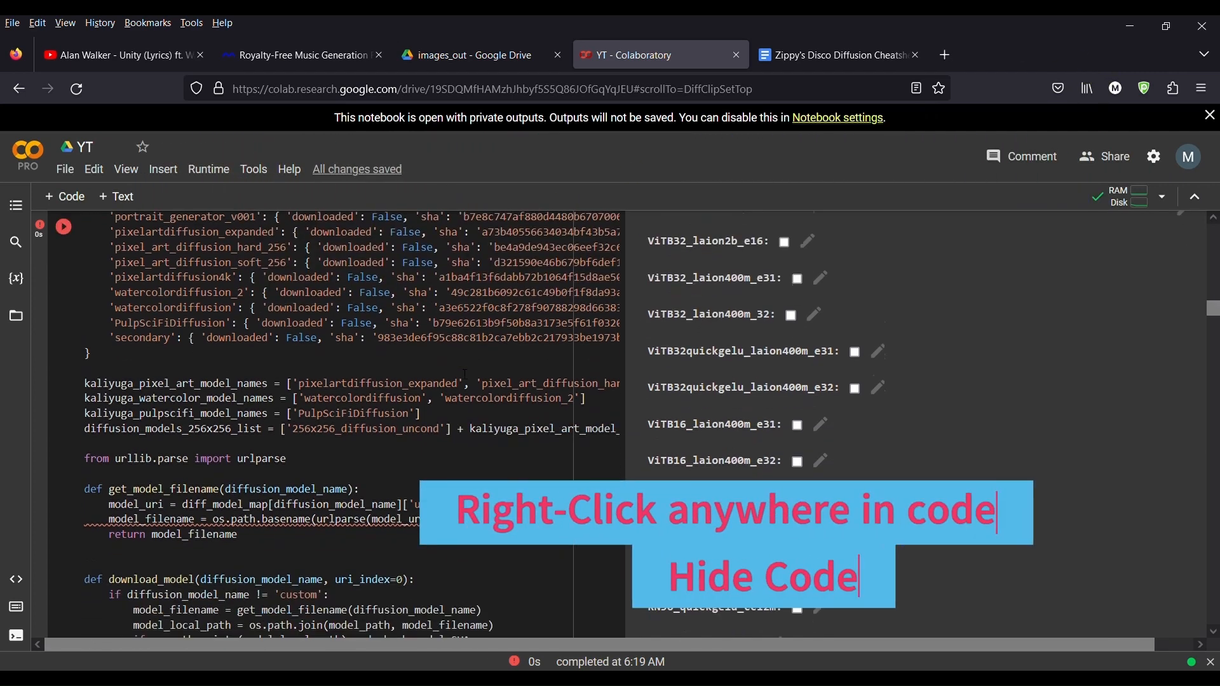
Step: Review the diffusion model cell's code and its error traceback around the Custom model settings section
scroll(343, 407, "down", 15)
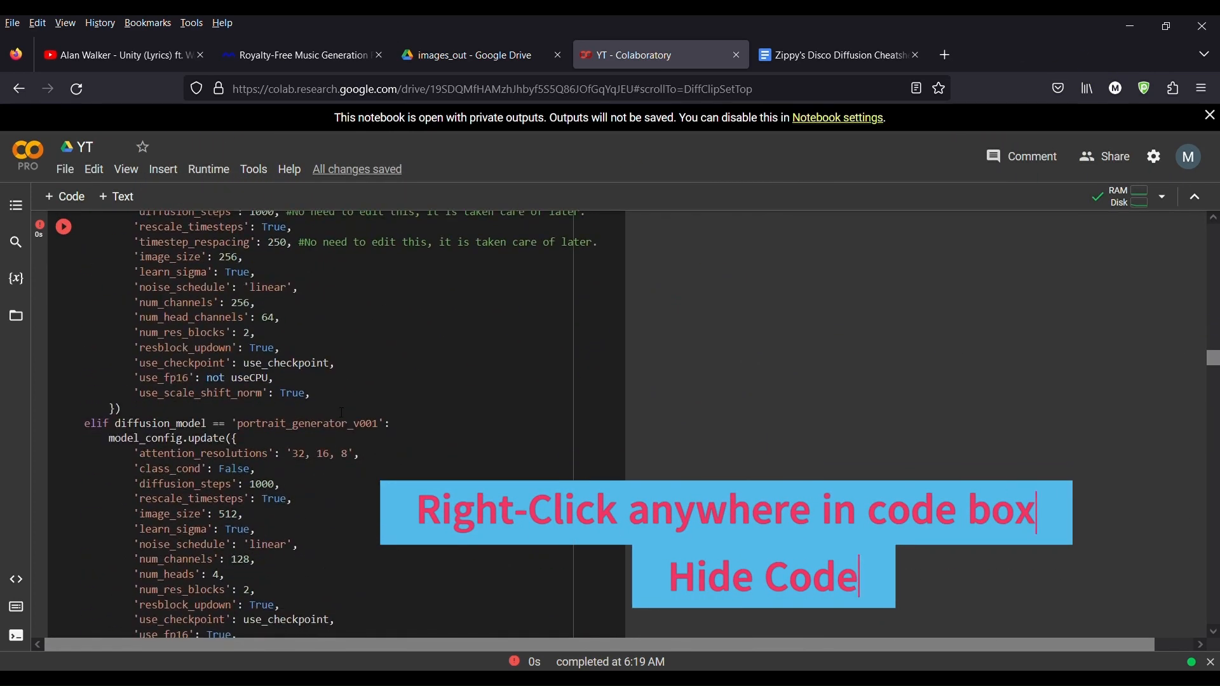
scroll(343, 413, "down", 15)
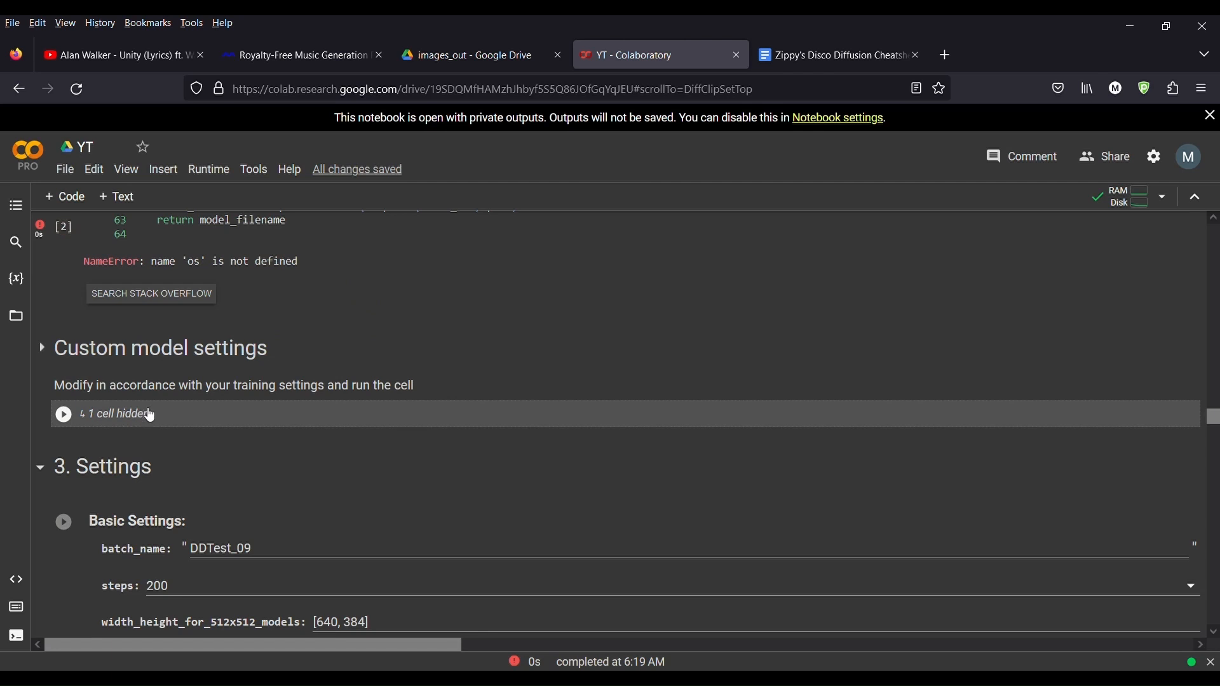
scroll(150, 416, "down", 3)
scroll(90, 341, "up", 2)
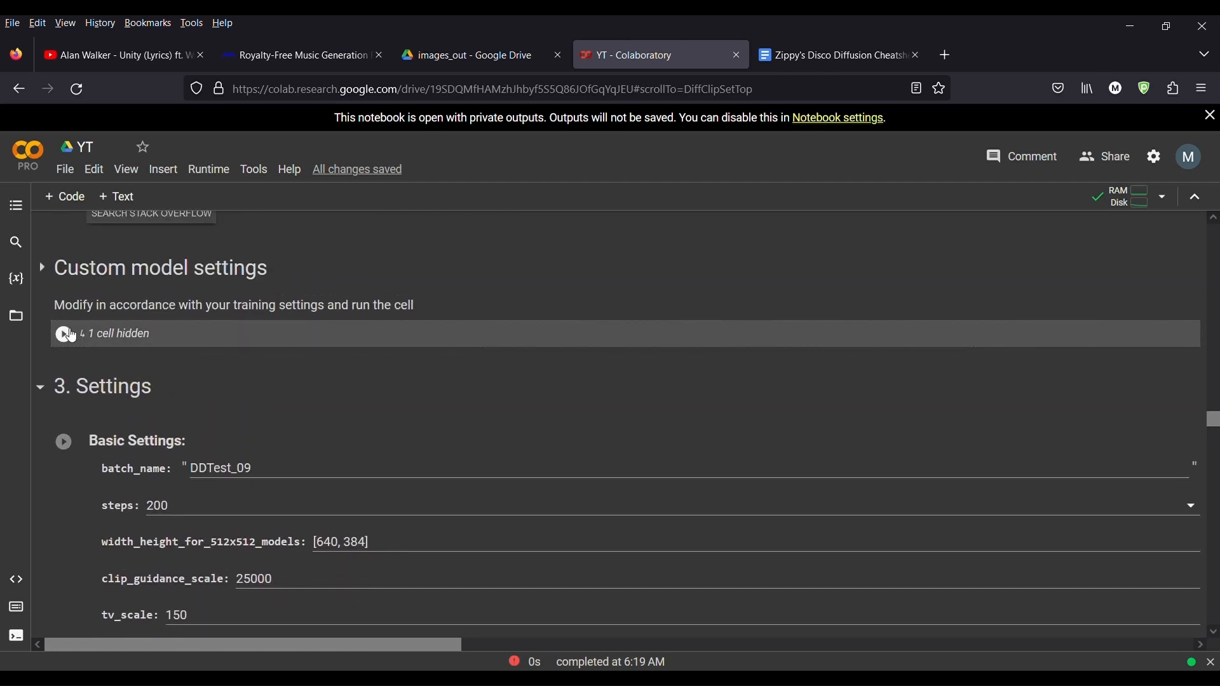
left_click(68, 334)
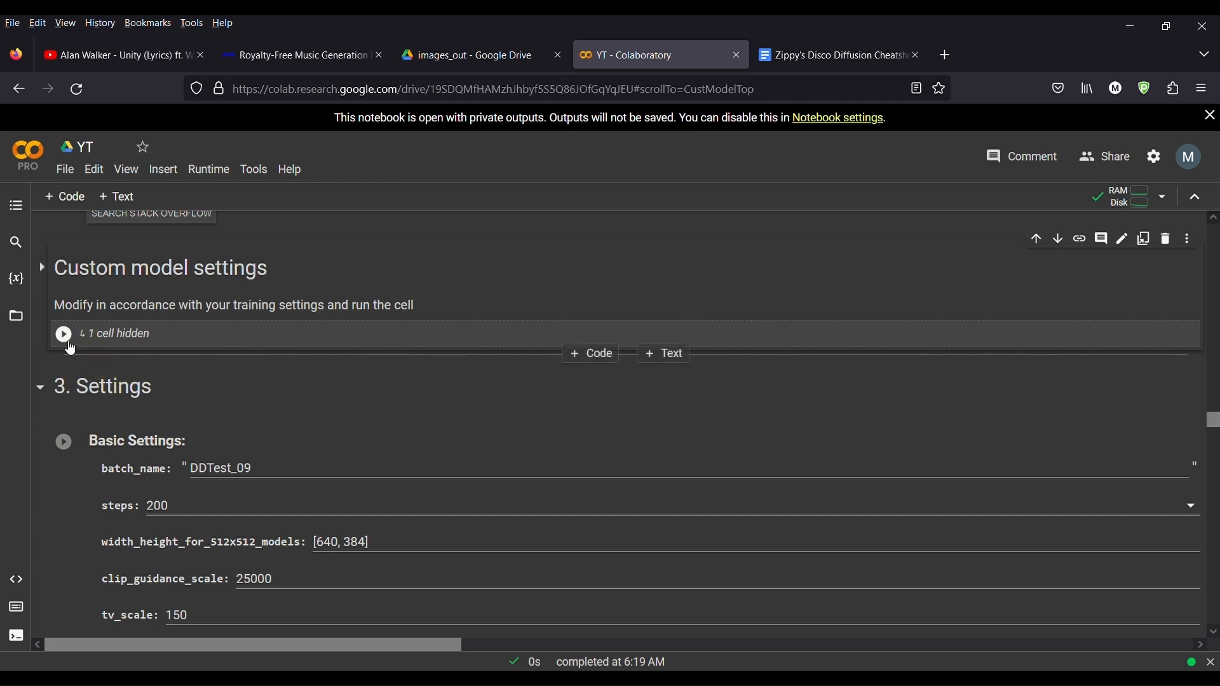
scroll(70, 432, "down", 2)
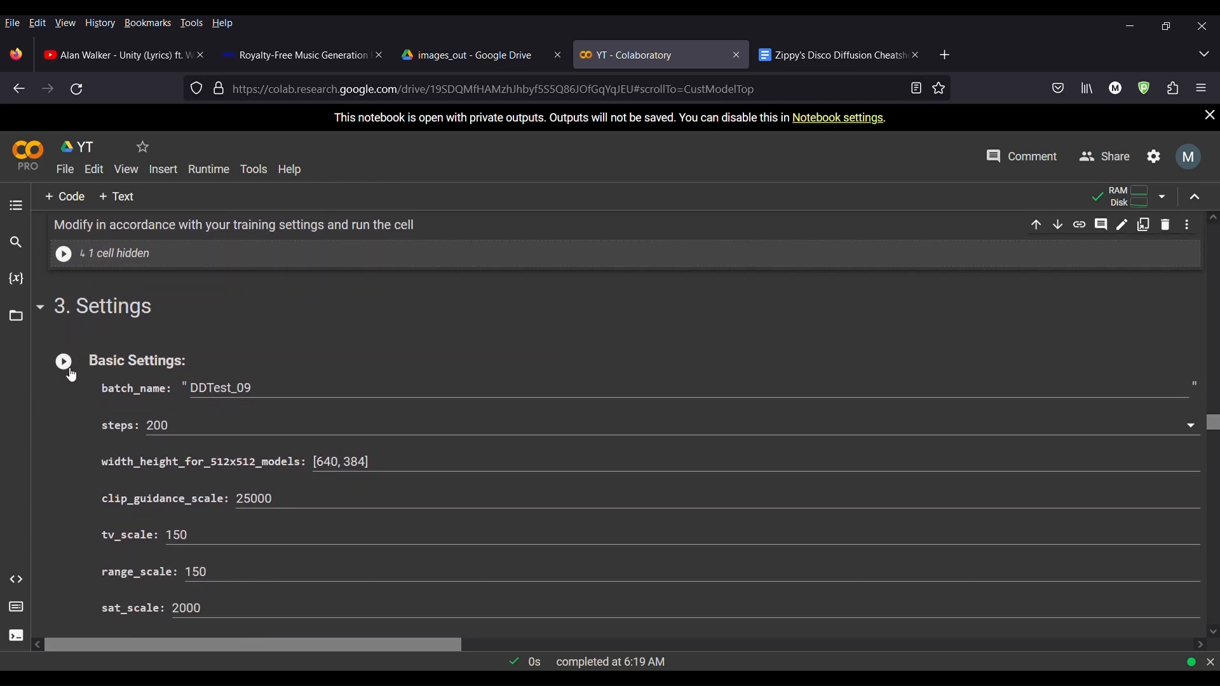
scroll(104, 466, "down", 3)
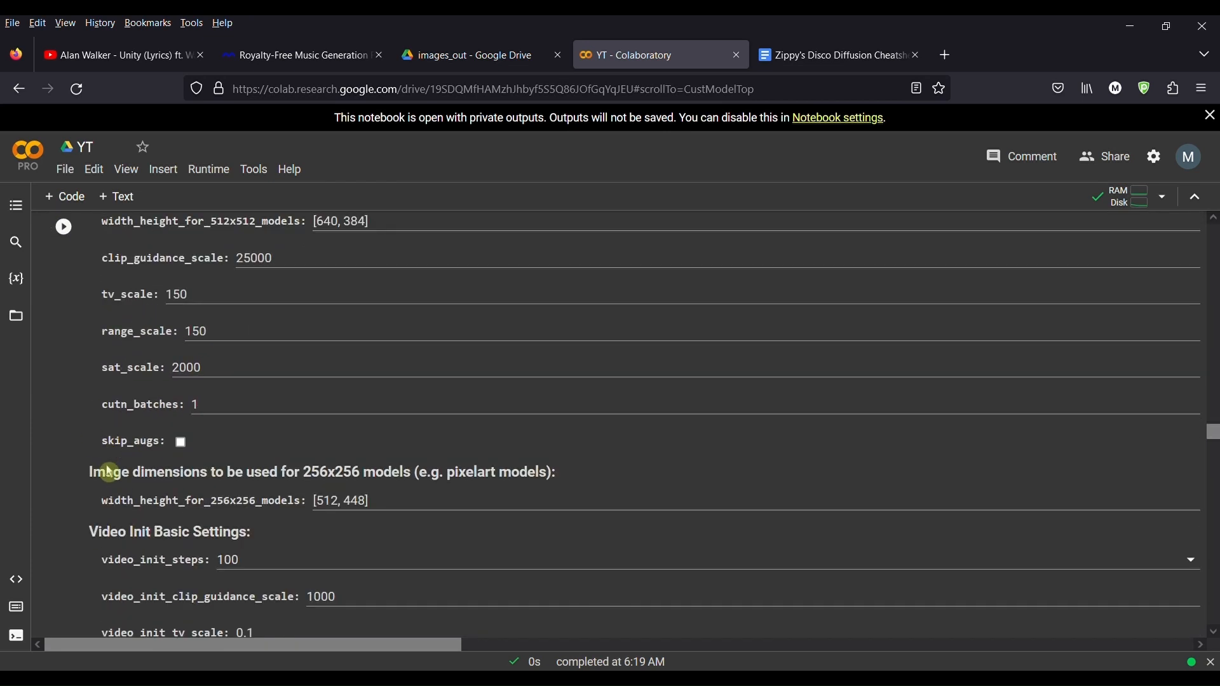
scroll(108, 471, "up", 2)
scroll(95, 280, "up", 7)
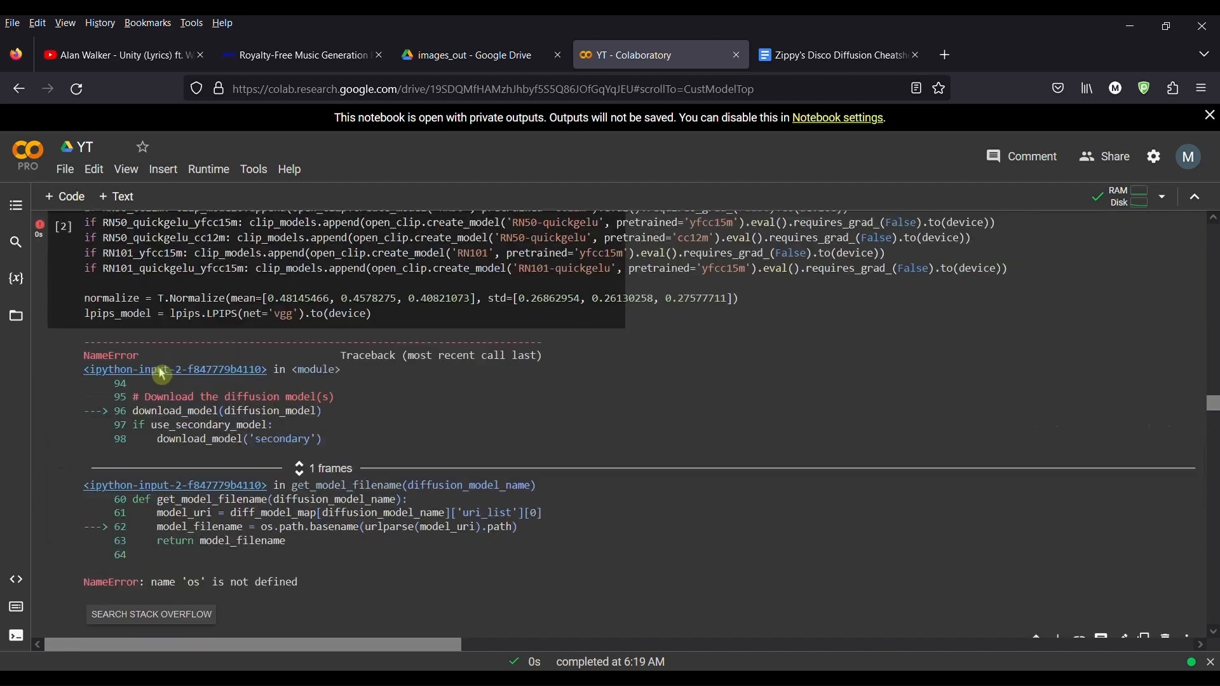
scroll(161, 401, "down", 4)
scroll(162, 402, "down", 1)
scroll(164, 400, "up", 2)
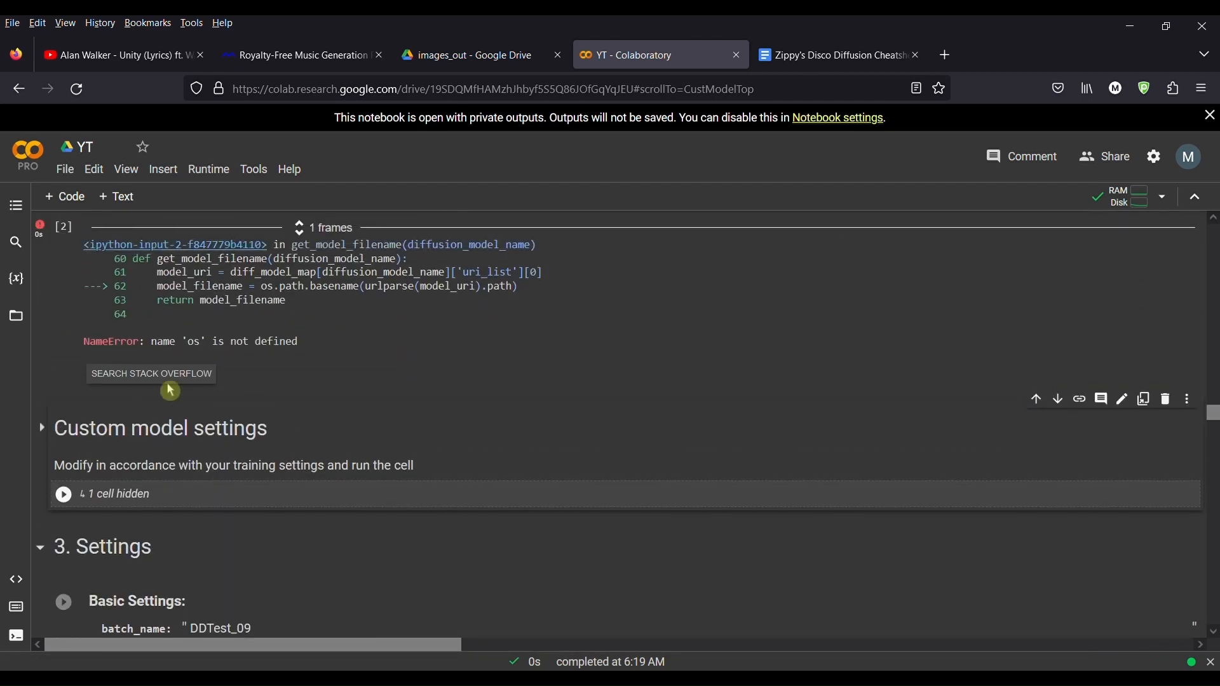
scroll(230, 376, "up", 2)
scroll(229, 376, "up", 3)
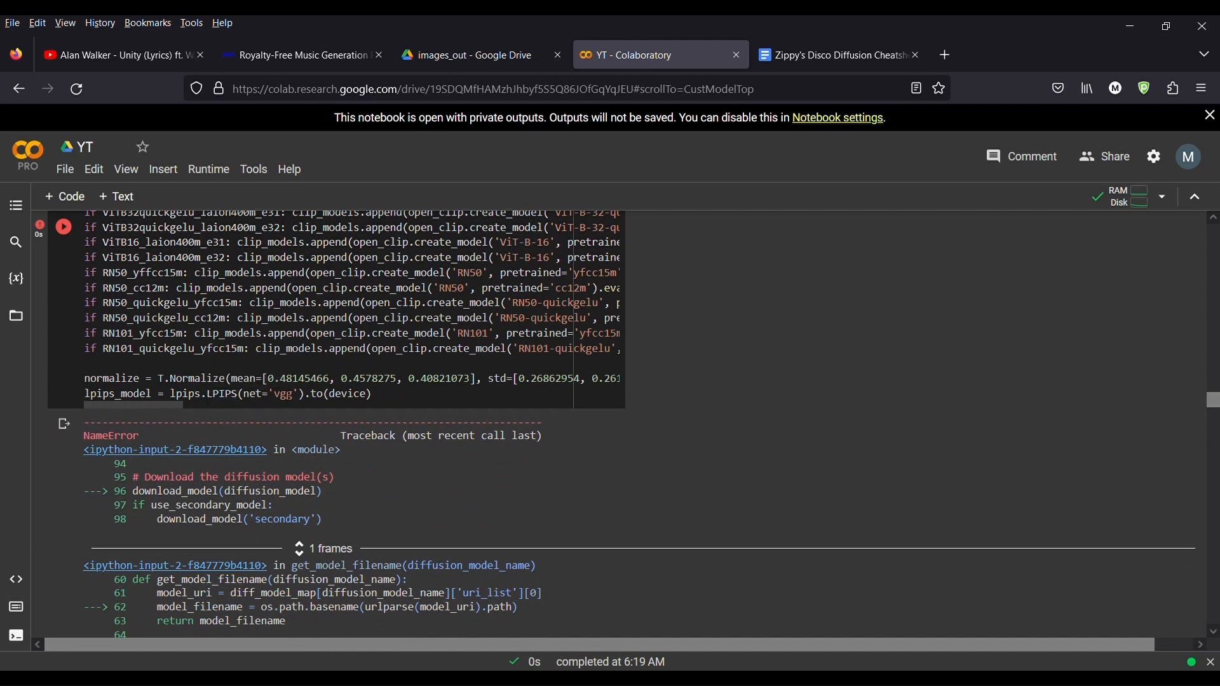
Step: Glance at the cheatsheet tab, then browse the Drive folders up to My Drive and open Colab Notebooks
left_click(831, 64)
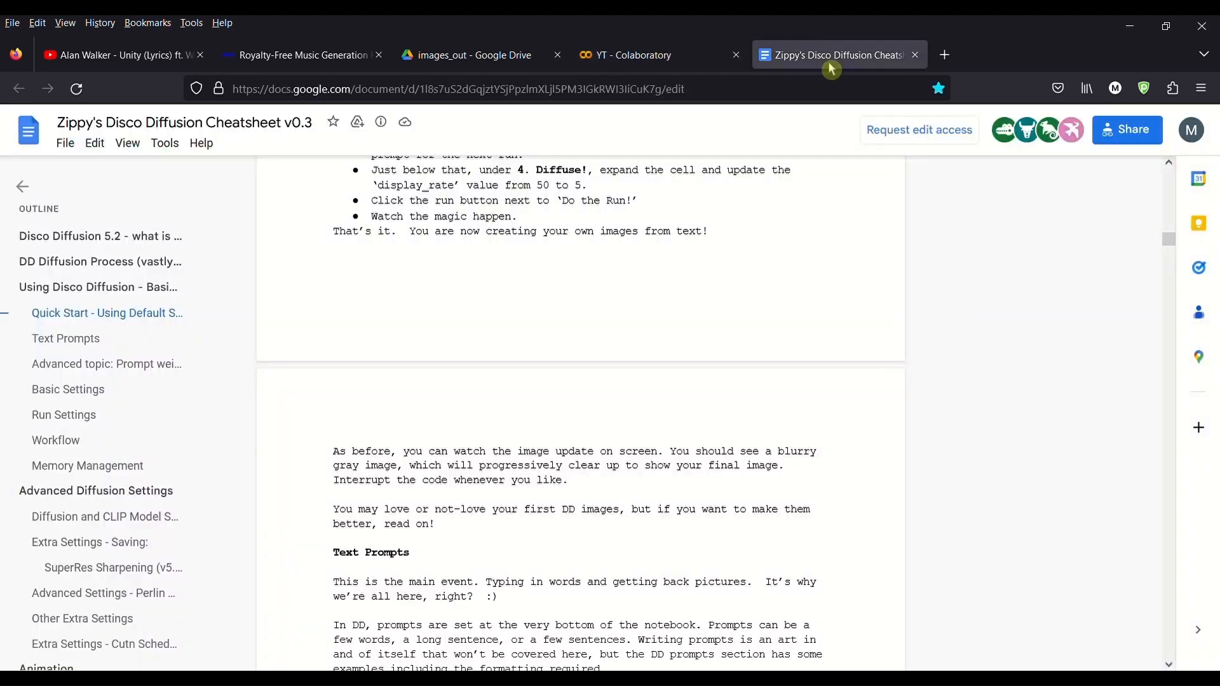
left_click(686, 62)
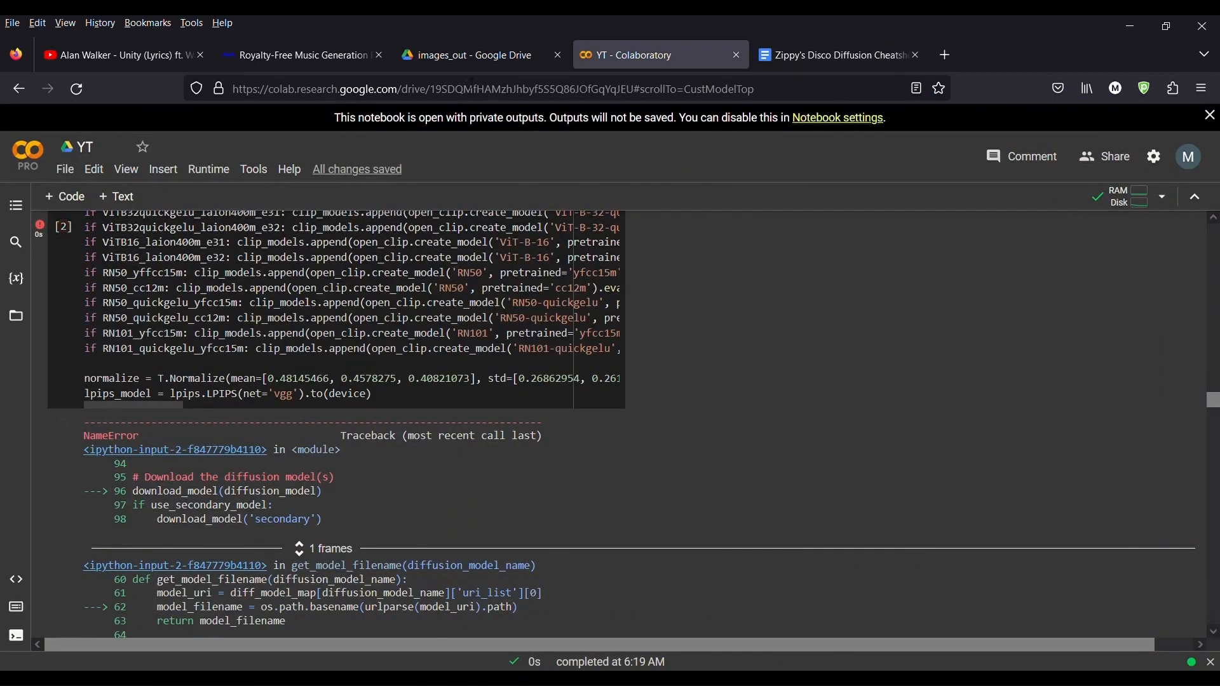
left_click(478, 57)
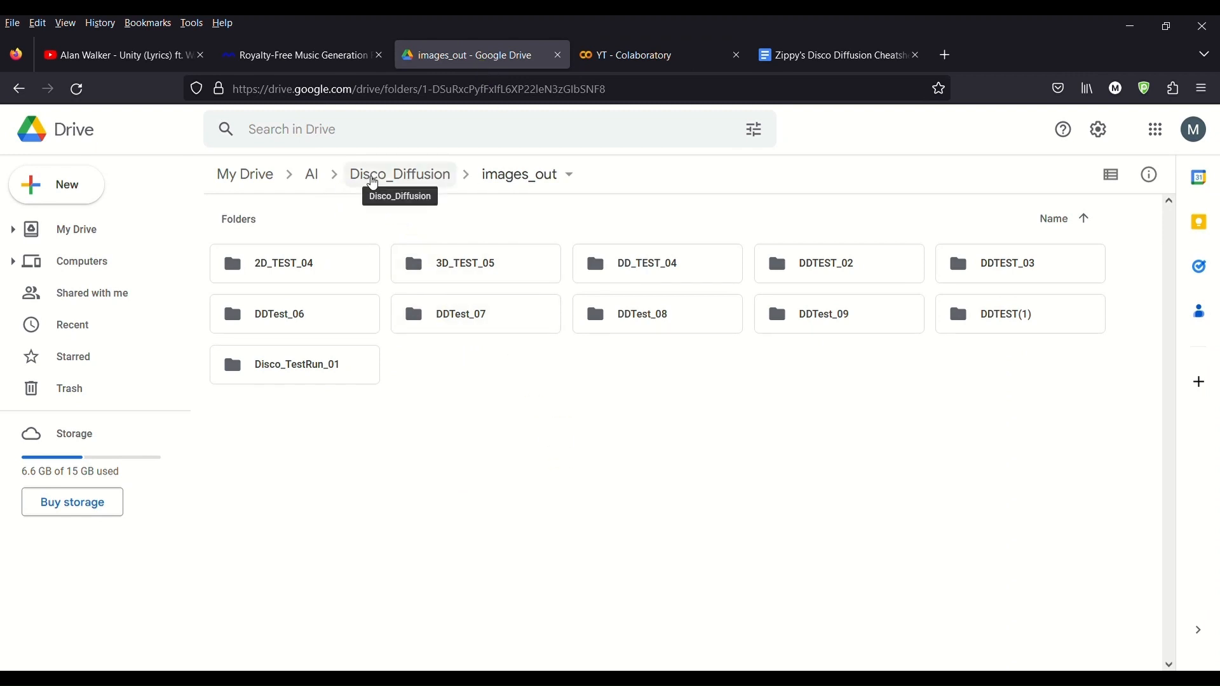
left_click(375, 183)
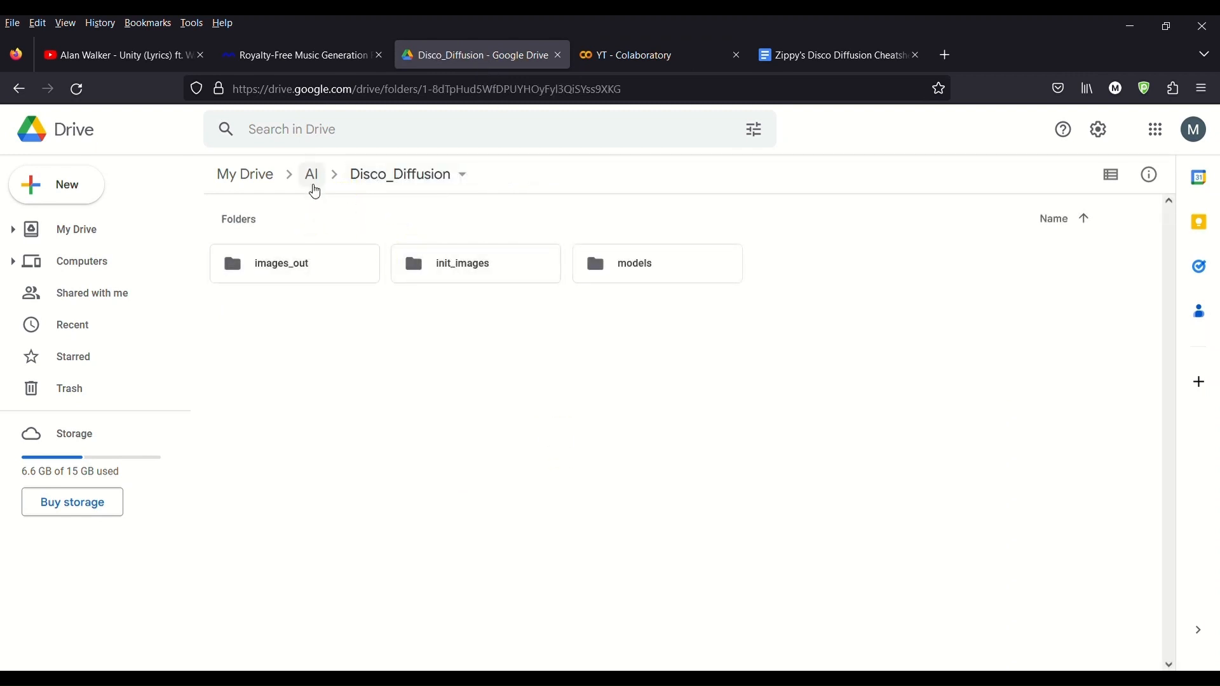
left_click(314, 186)
left_click(254, 184)
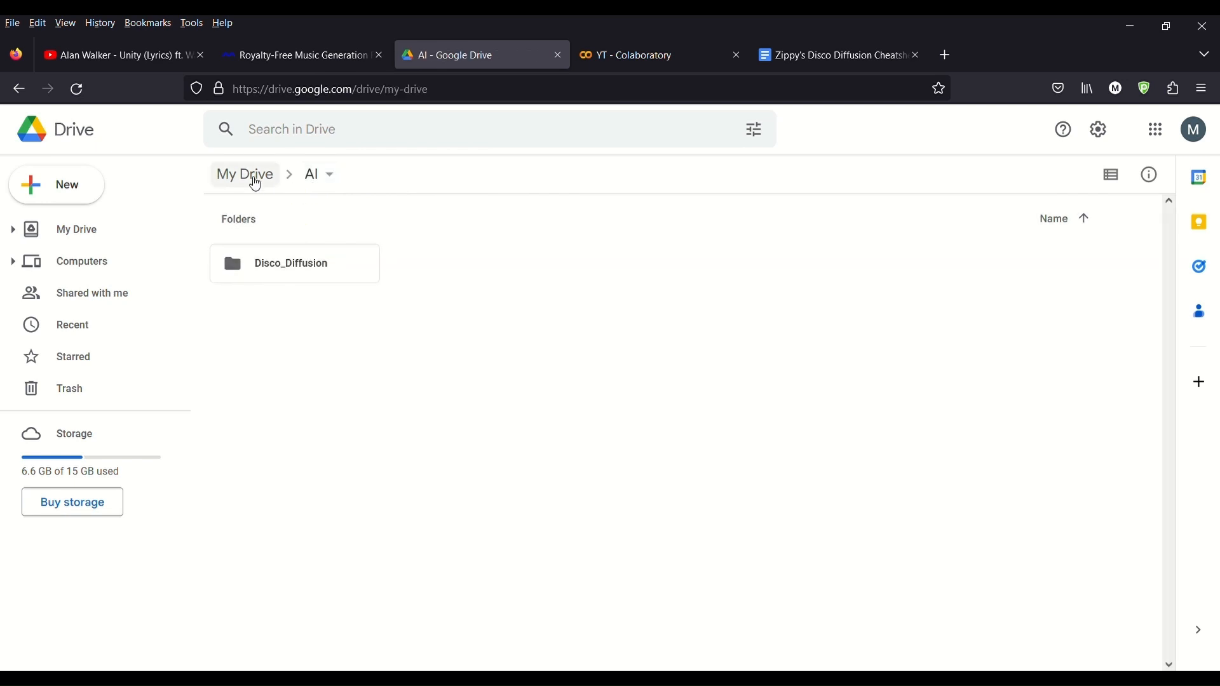
double_click(477, 469)
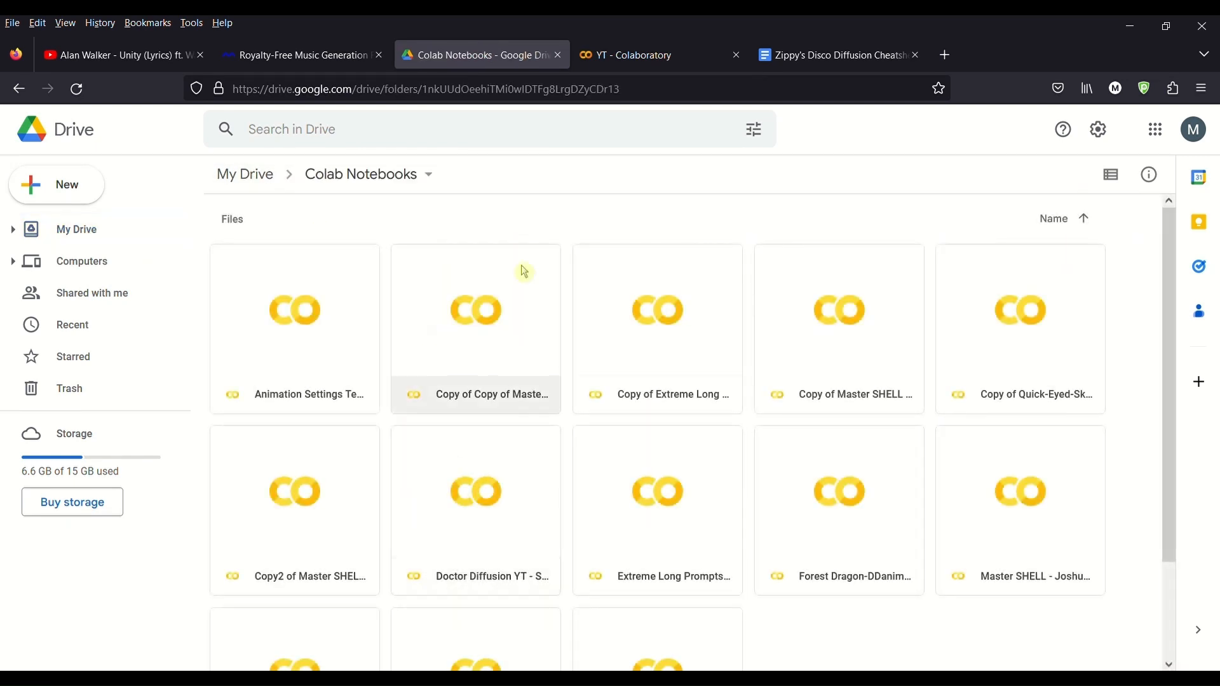
left_click(654, 57)
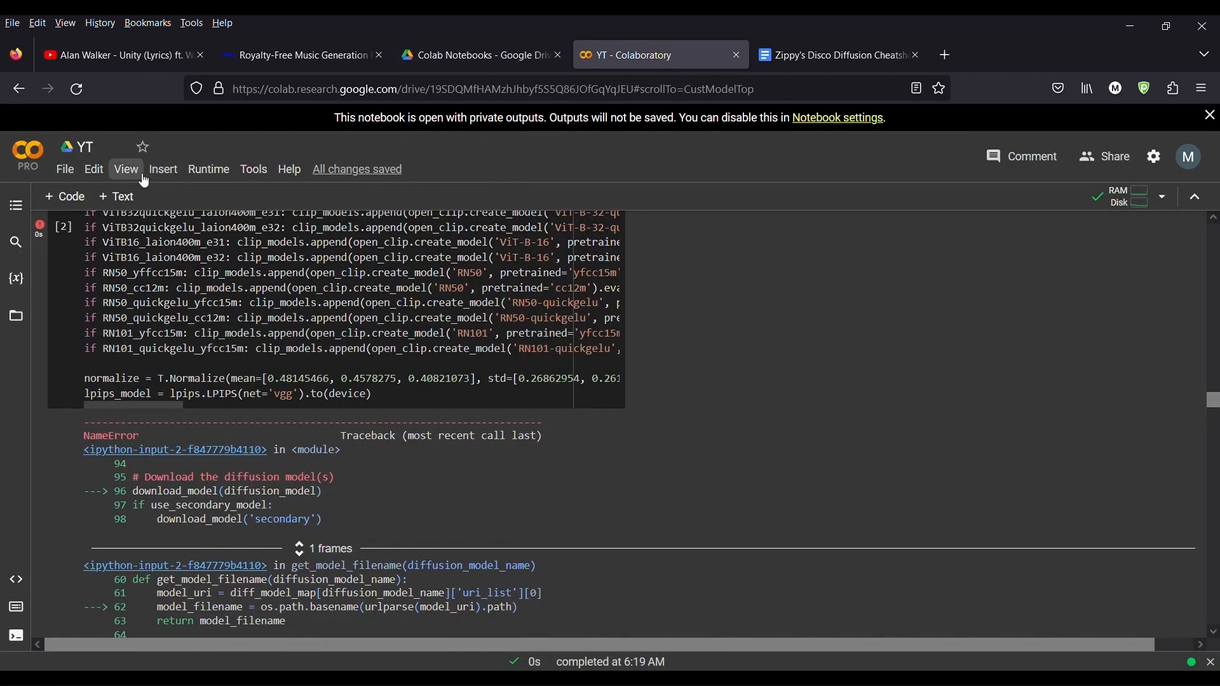
left_click(96, 170)
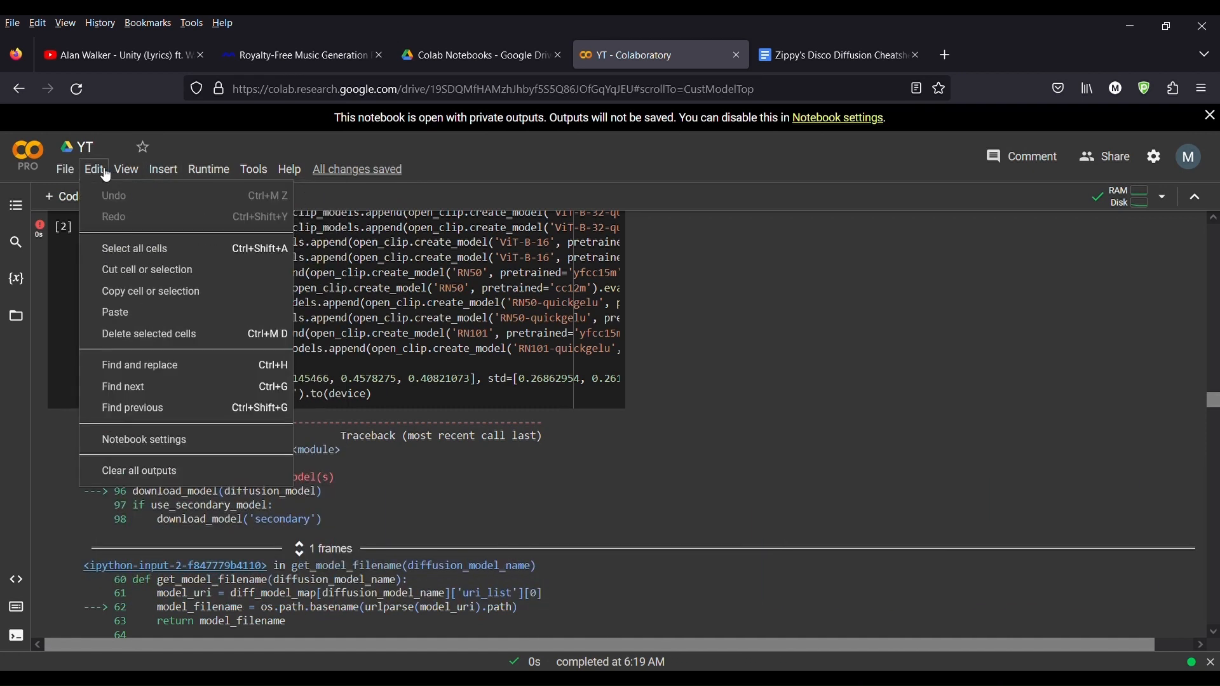
mouse_move(66, 170)
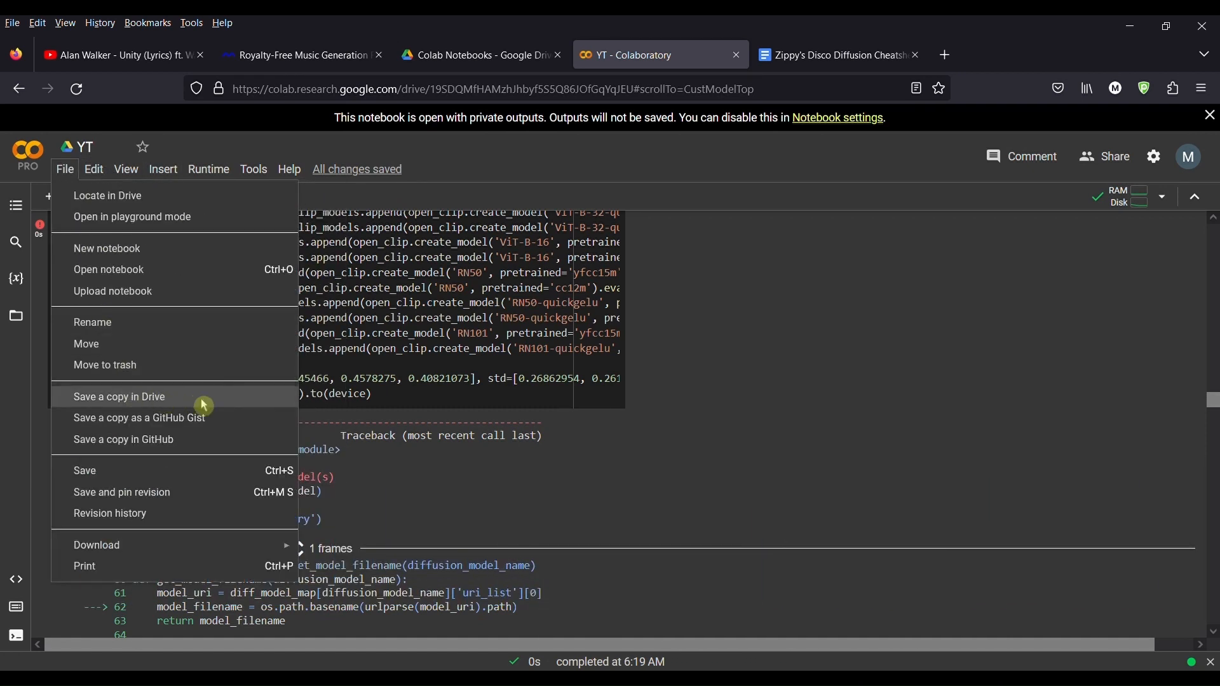
left_click(881, 434)
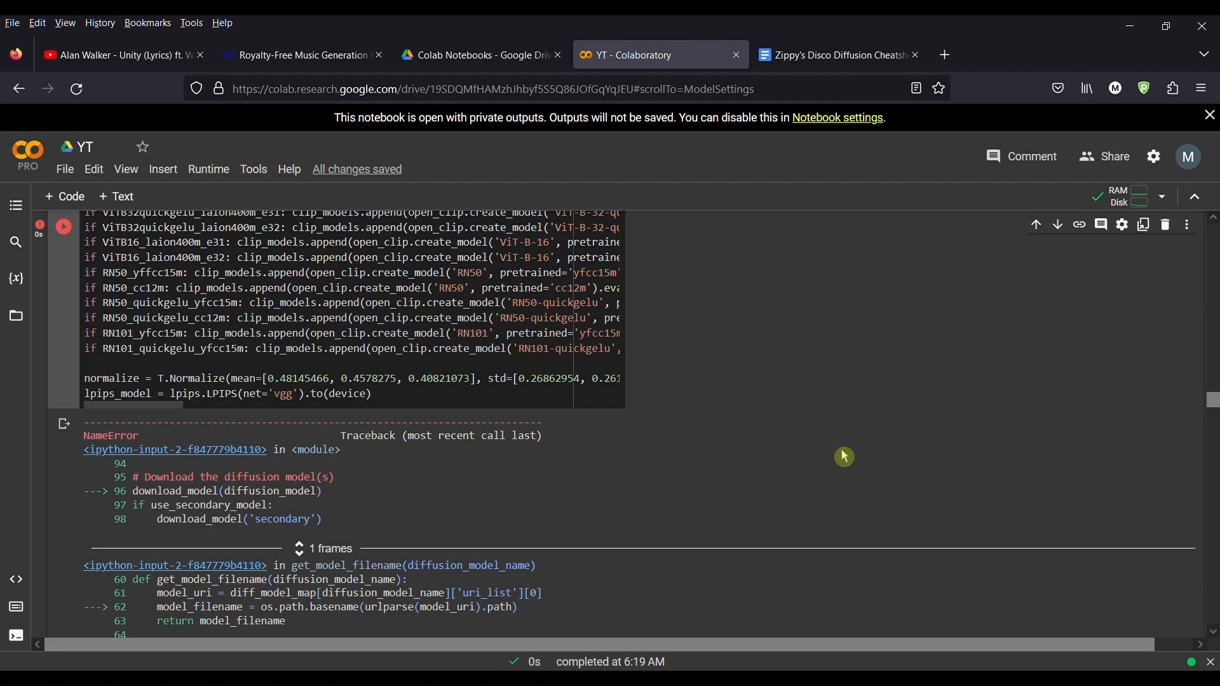
Step: Scroll down to the Basic Settings cell and highlight the batch_name value
scroll(481, 458, "up", 4)
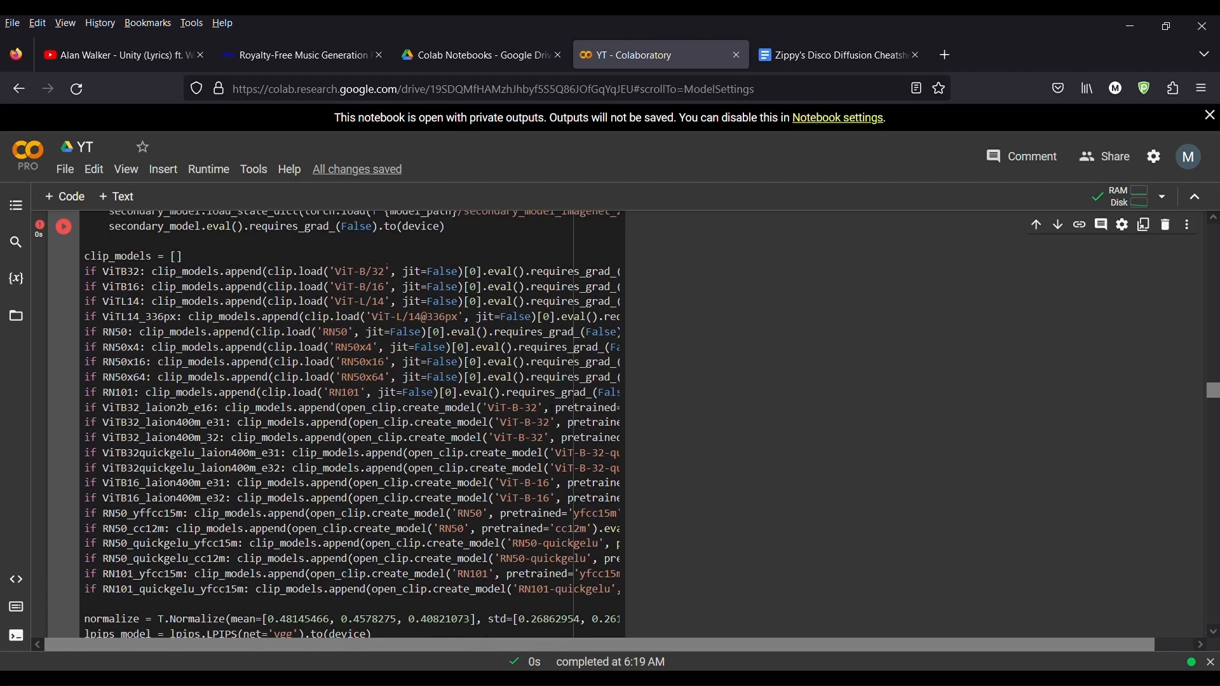
scroll(521, 486, "down", 5)
scroll(502, 474, "down", 3)
scroll(308, 313, "up", 4)
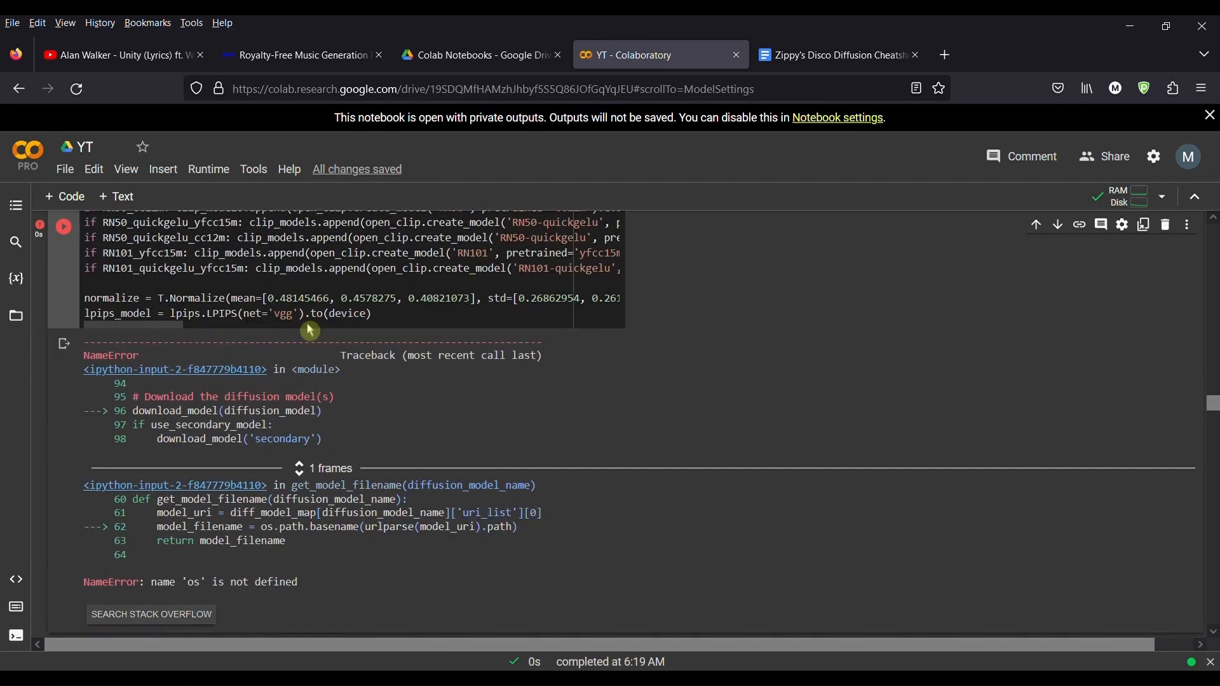
scroll(307, 381, "down", 3)
scroll(292, 438, "down", 5)
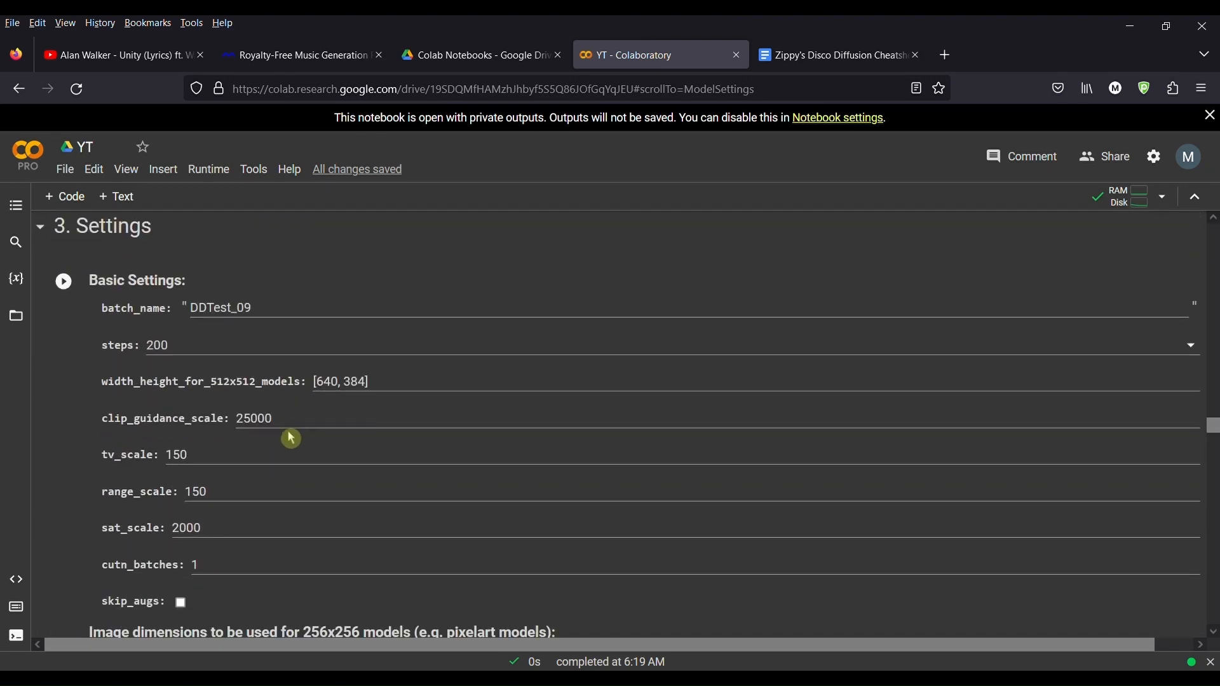
double_click(278, 311)
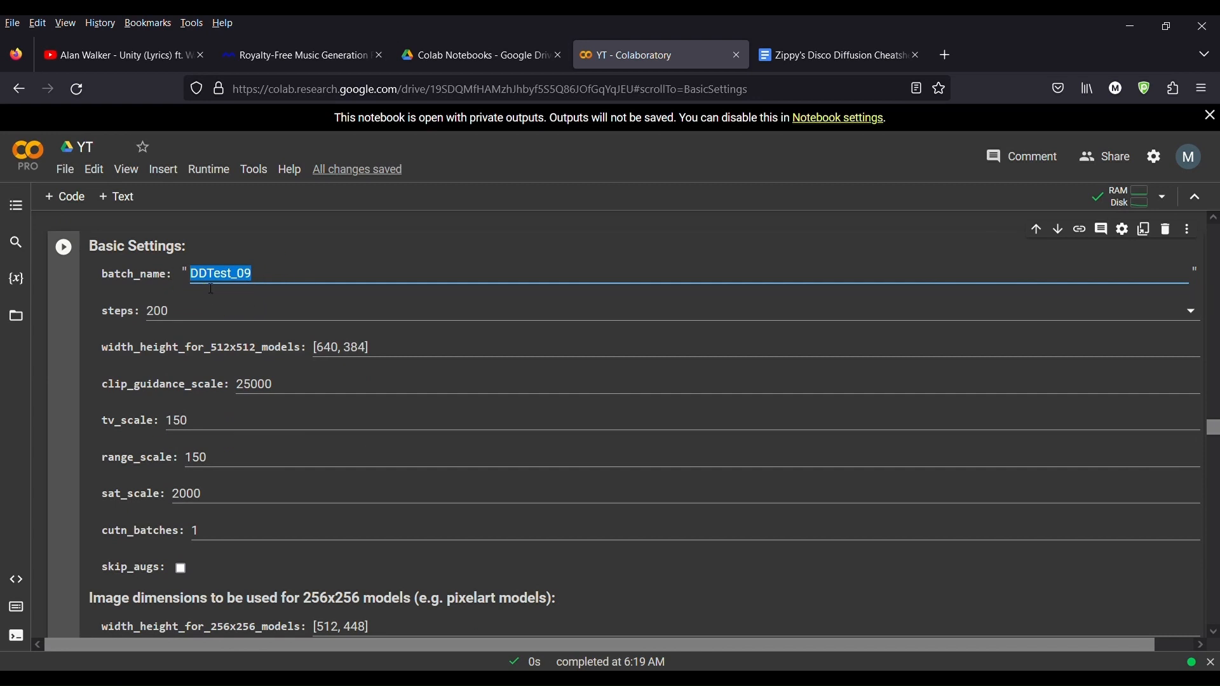
Step: Navigate in Drive from My Drive through AI and Disco_Diffusion into the images_out folder, then return to the notebook
left_click(502, 60)
left_click(254, 174)
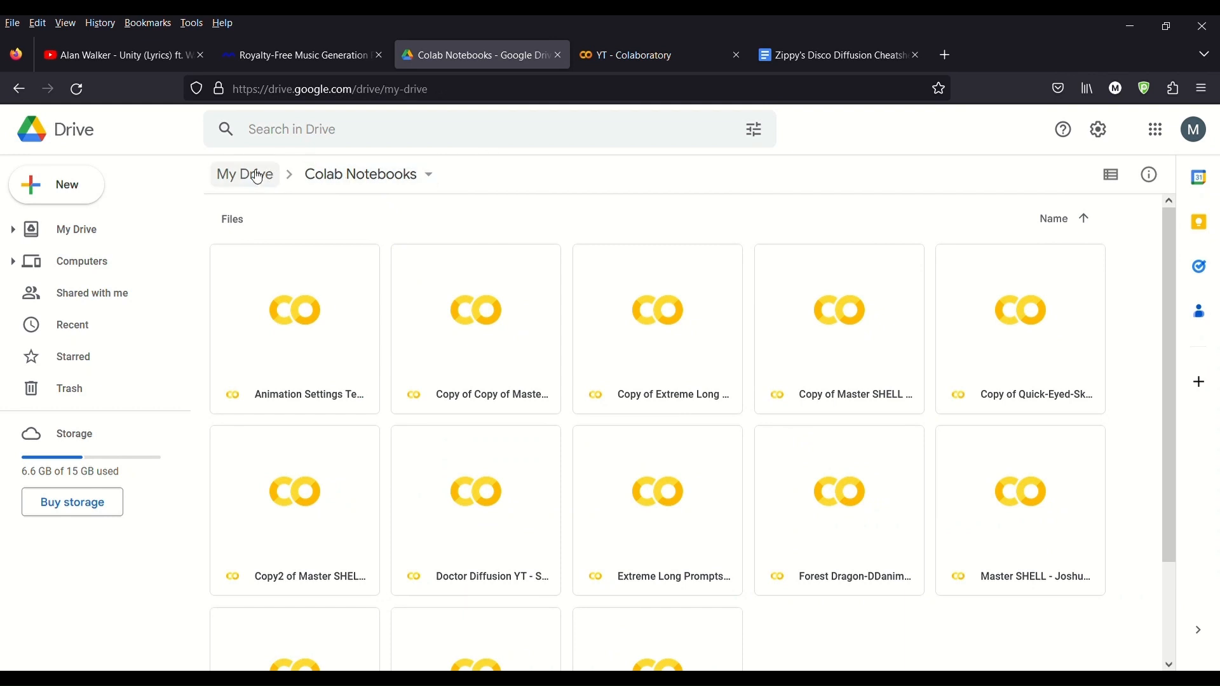
double_click(363, 483)
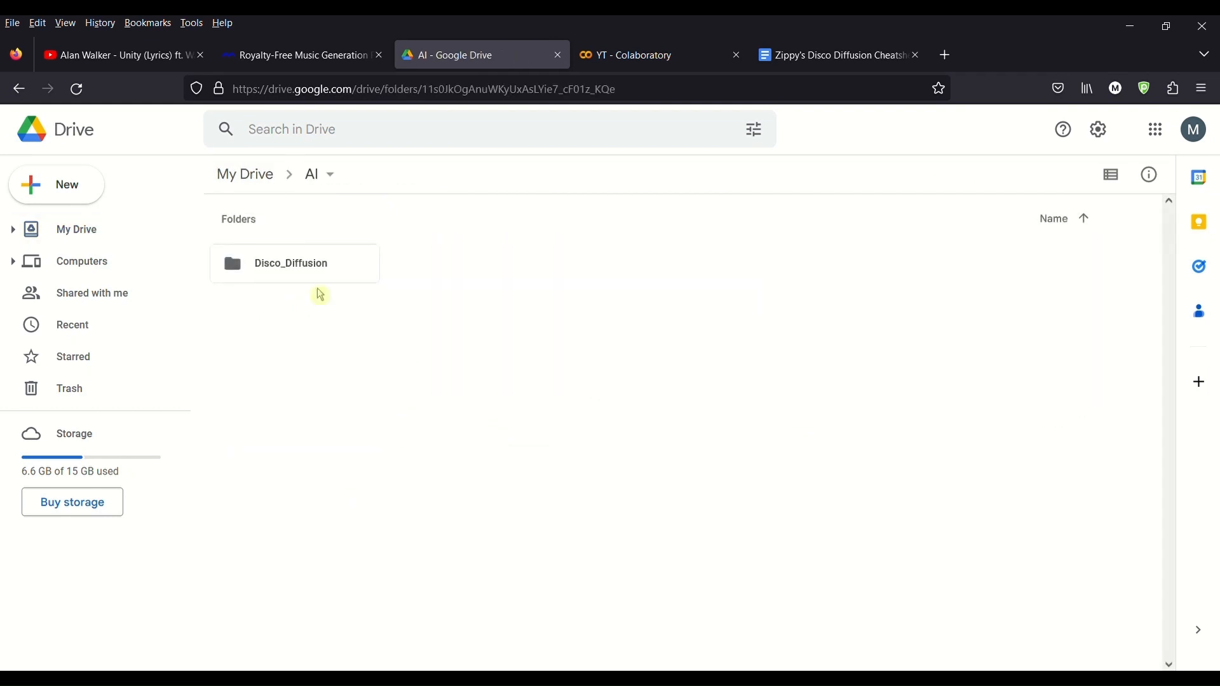
double_click(286, 264)
double_click(281, 285)
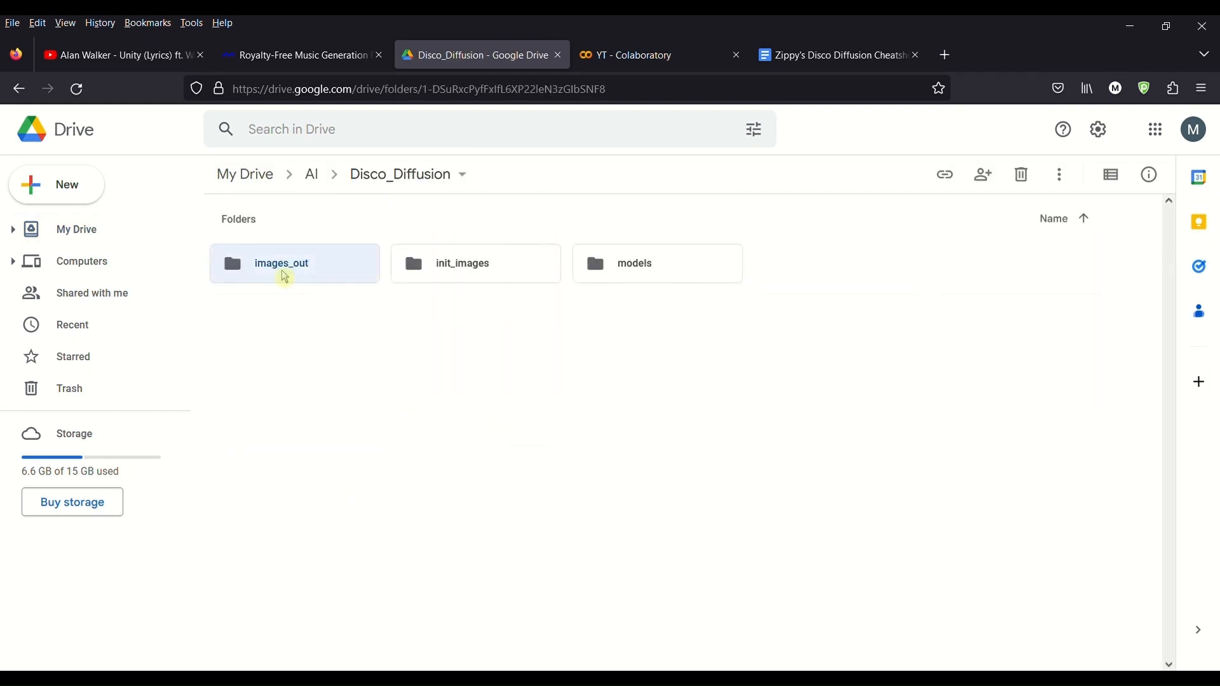
left_click(661, 57)
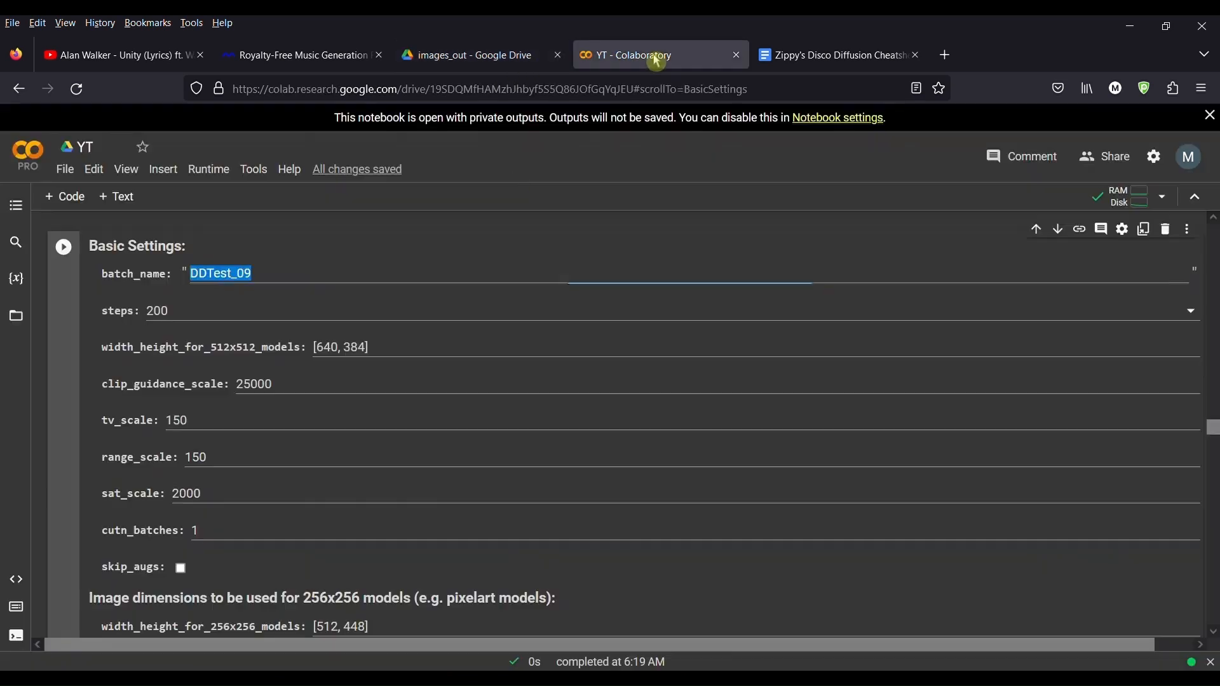
Step: Inspect the Basic Settings fields steps, tv_scale and range_scale by selecting their values
left_click(224, 316)
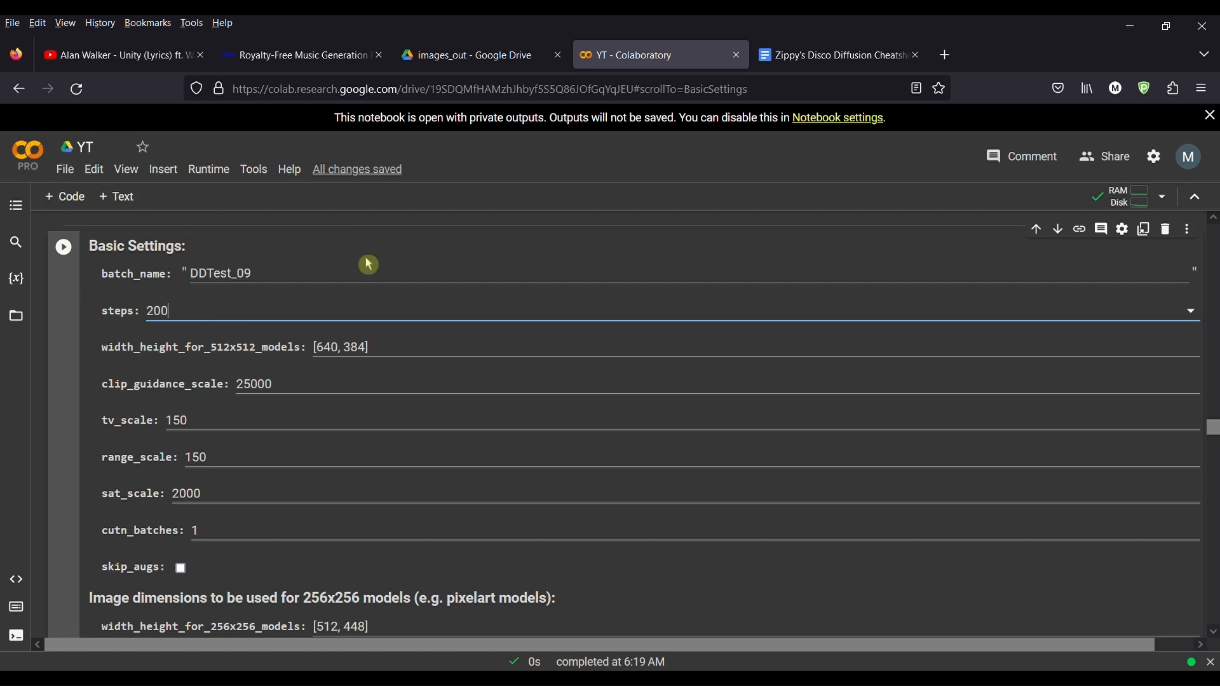
scroll(474, 459, "down", 2)
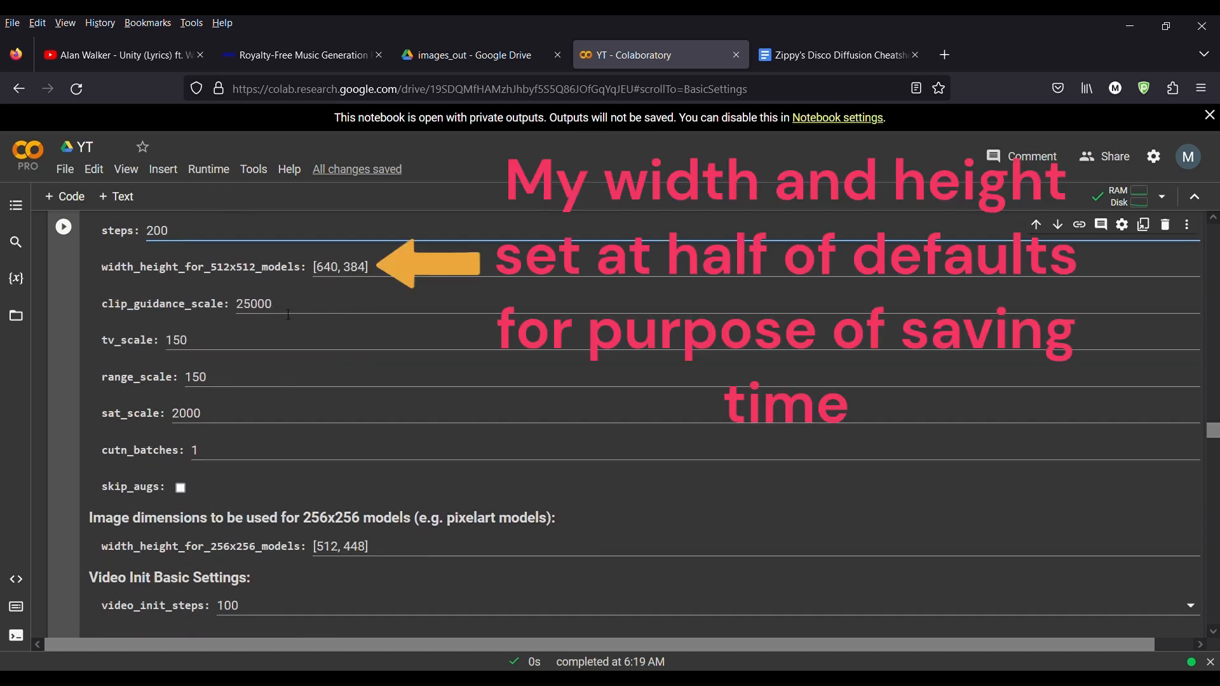
left_click_drag(201, 344, 160, 346)
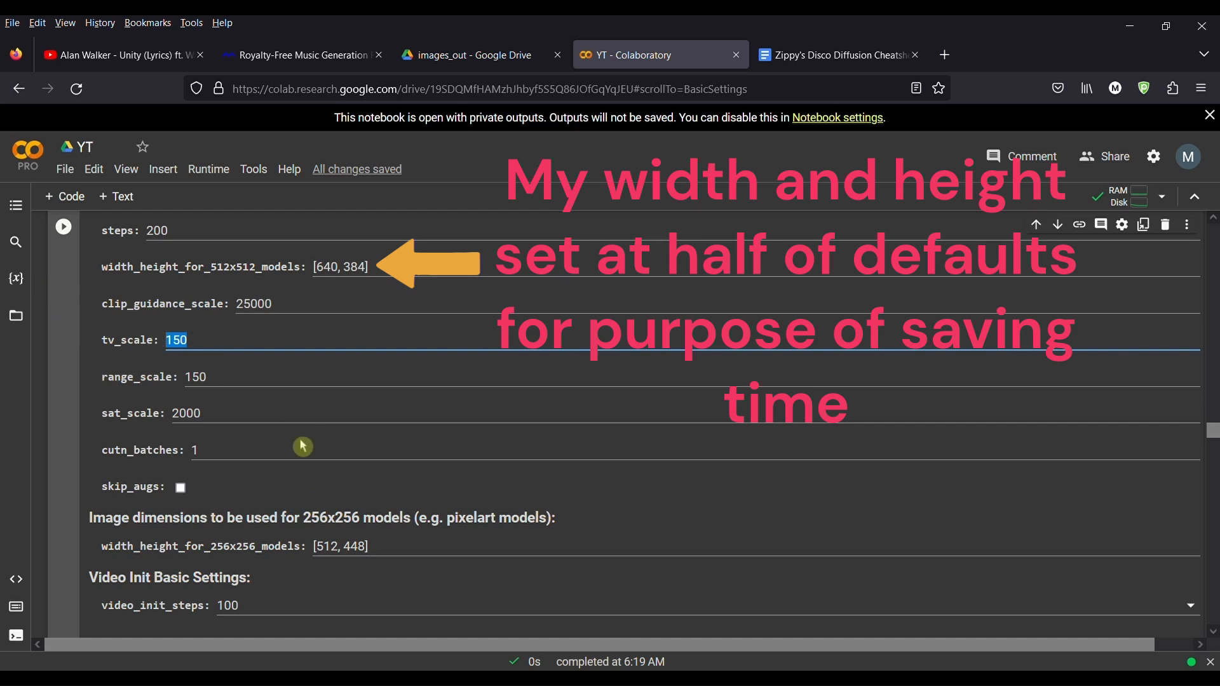
double_click(243, 380)
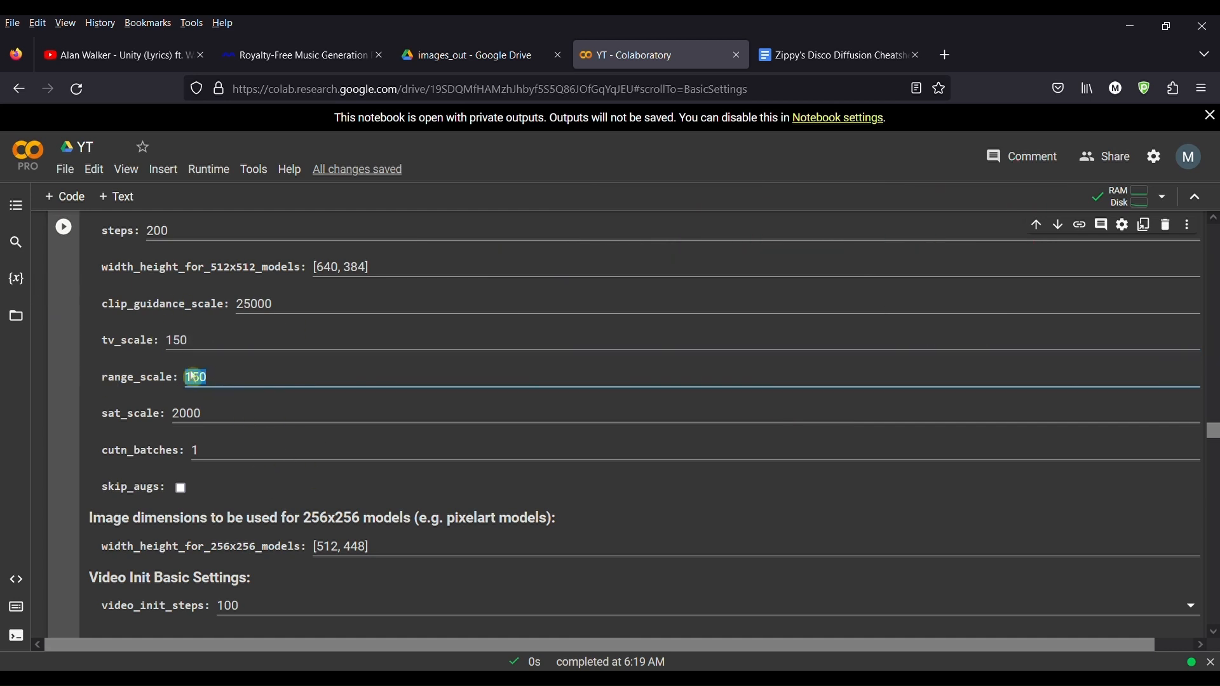
scroll(261, 408, "up", 3)
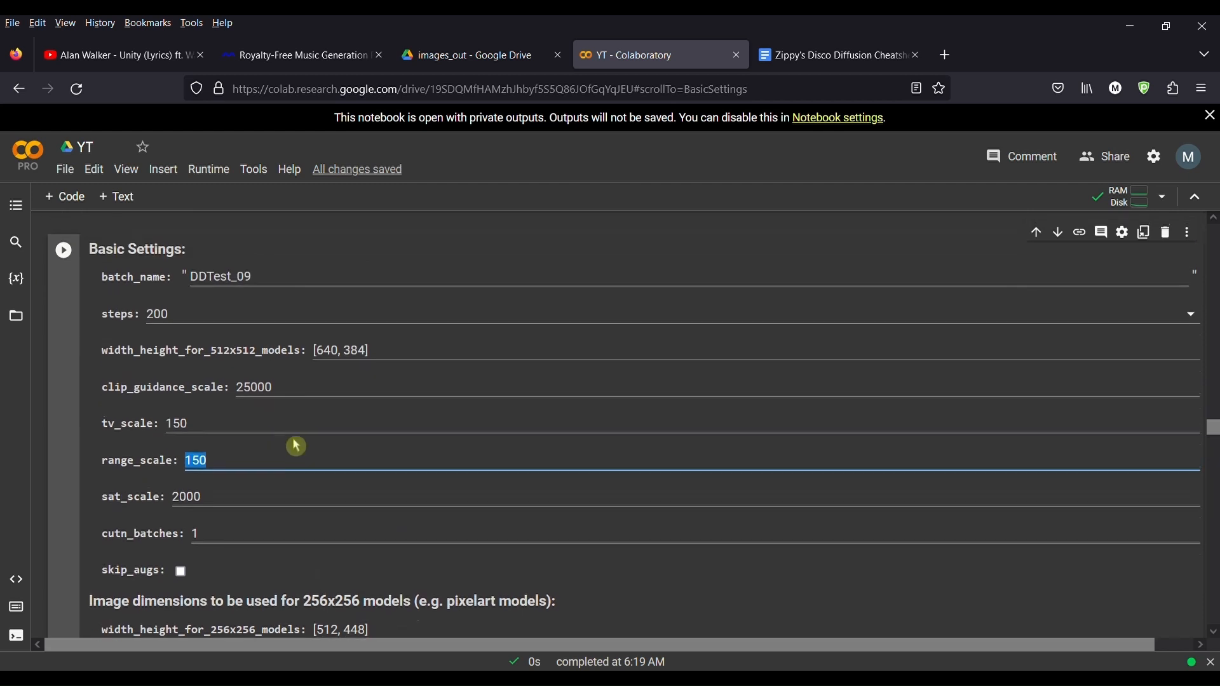
scroll(296, 446, "up", 2)
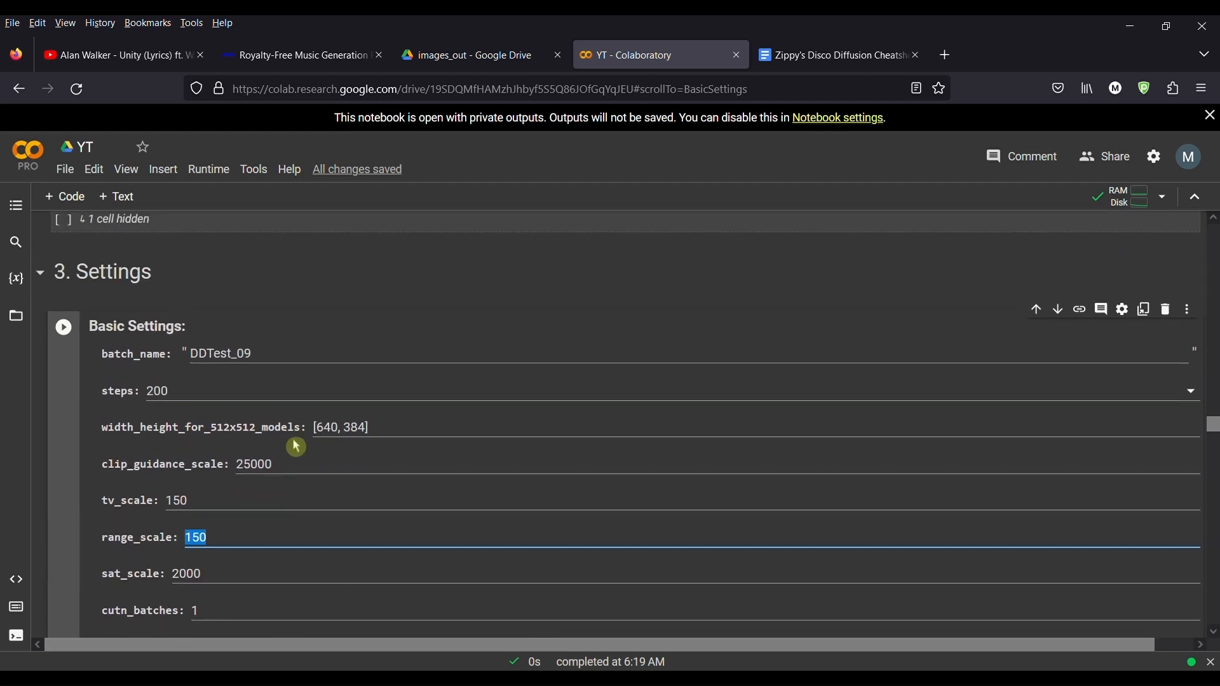
scroll(296, 448, "down", 2)
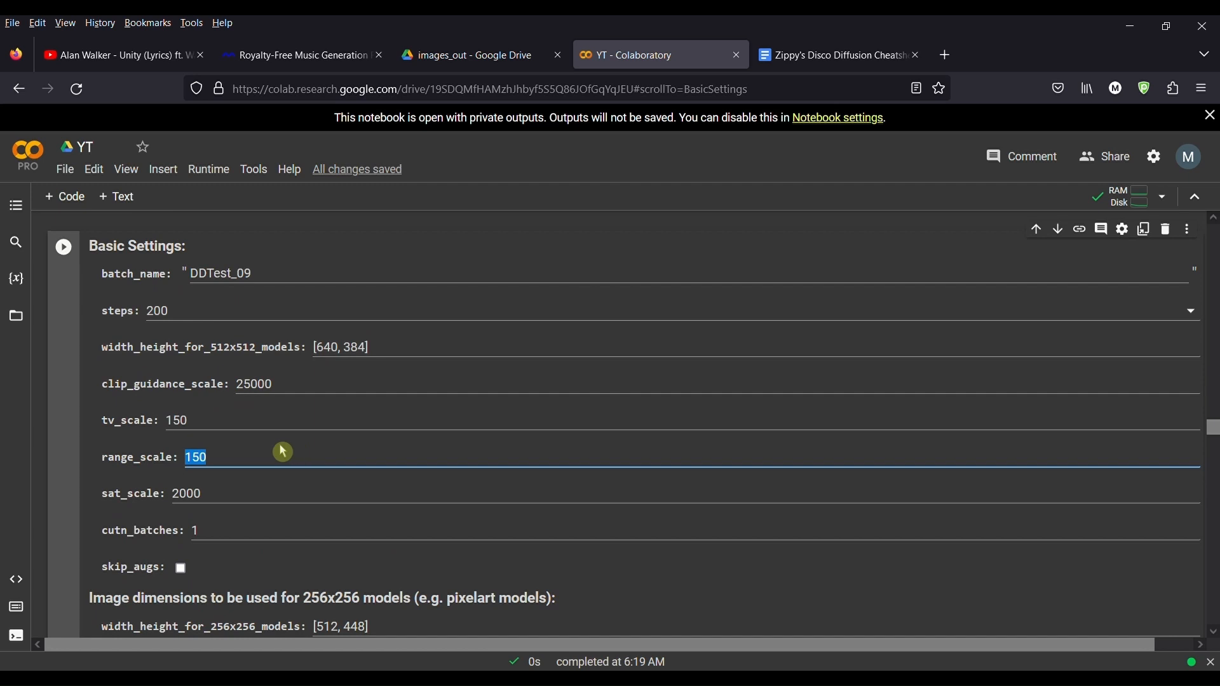
scroll(282, 453, "down", 2)
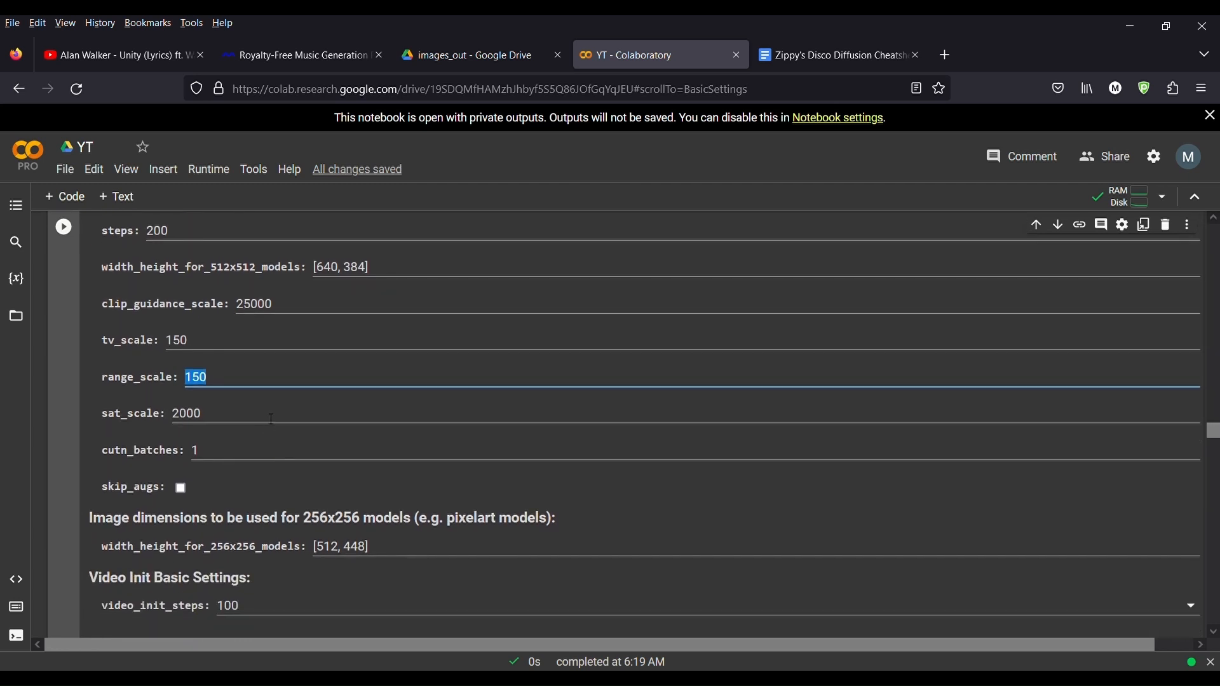
Step: Inspect the sat_scale and cutn_batches values in the Basic Settings cell
key("Tab")
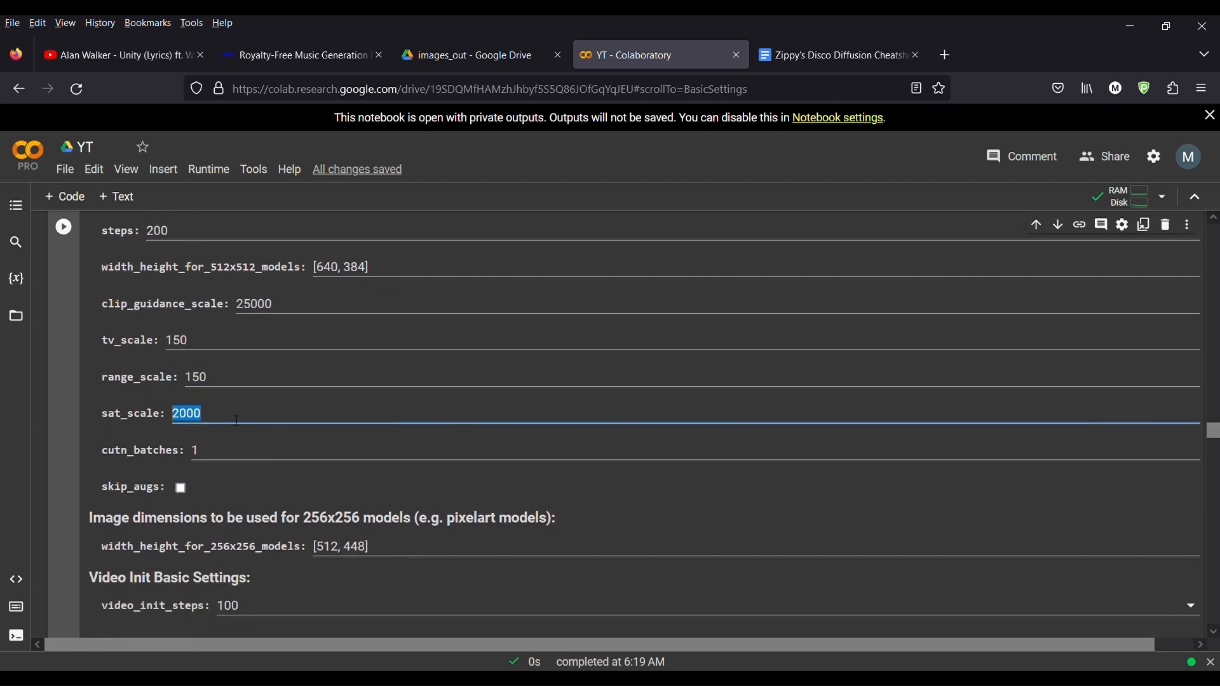
scroll(251, 420, "down", 2)
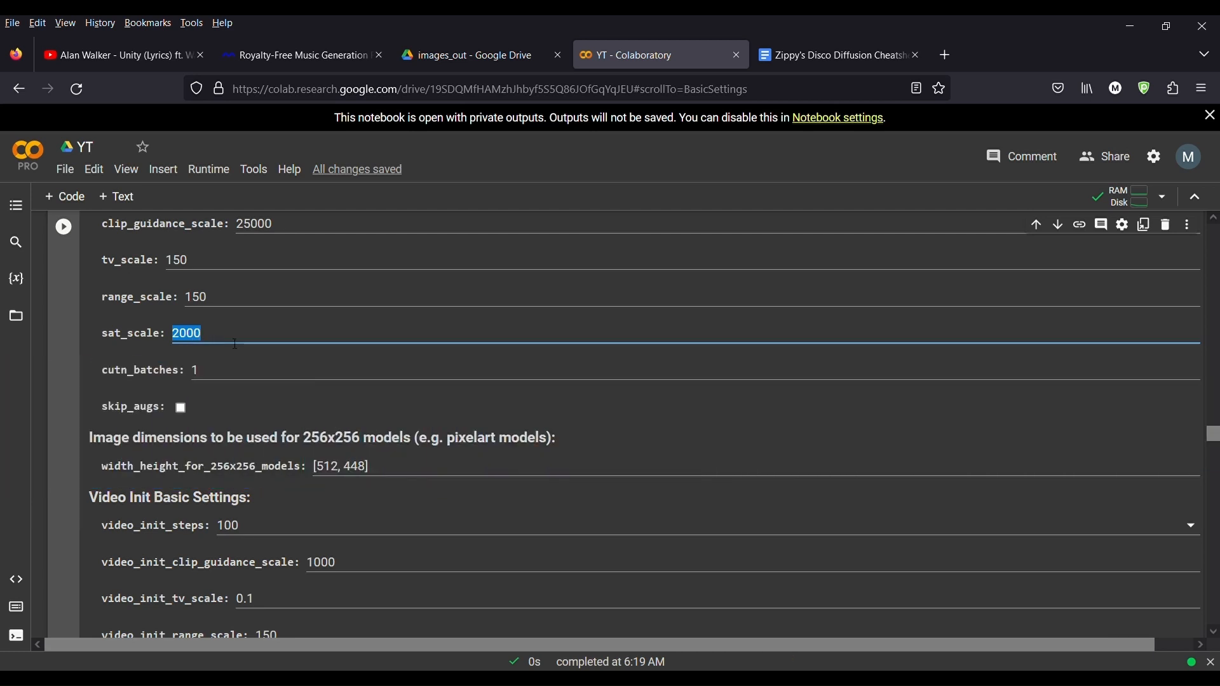
scroll(216, 330, "down", 1)
left_click_drag(232, 297, 170, 299)
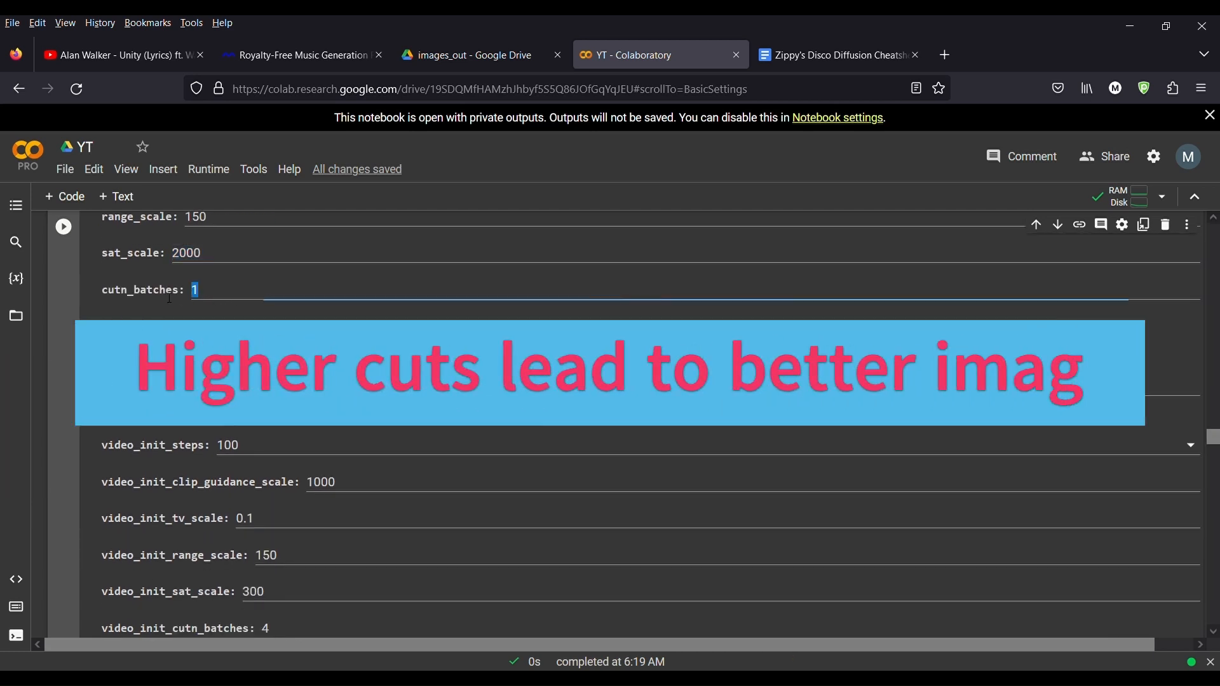
left_click(309, 301)
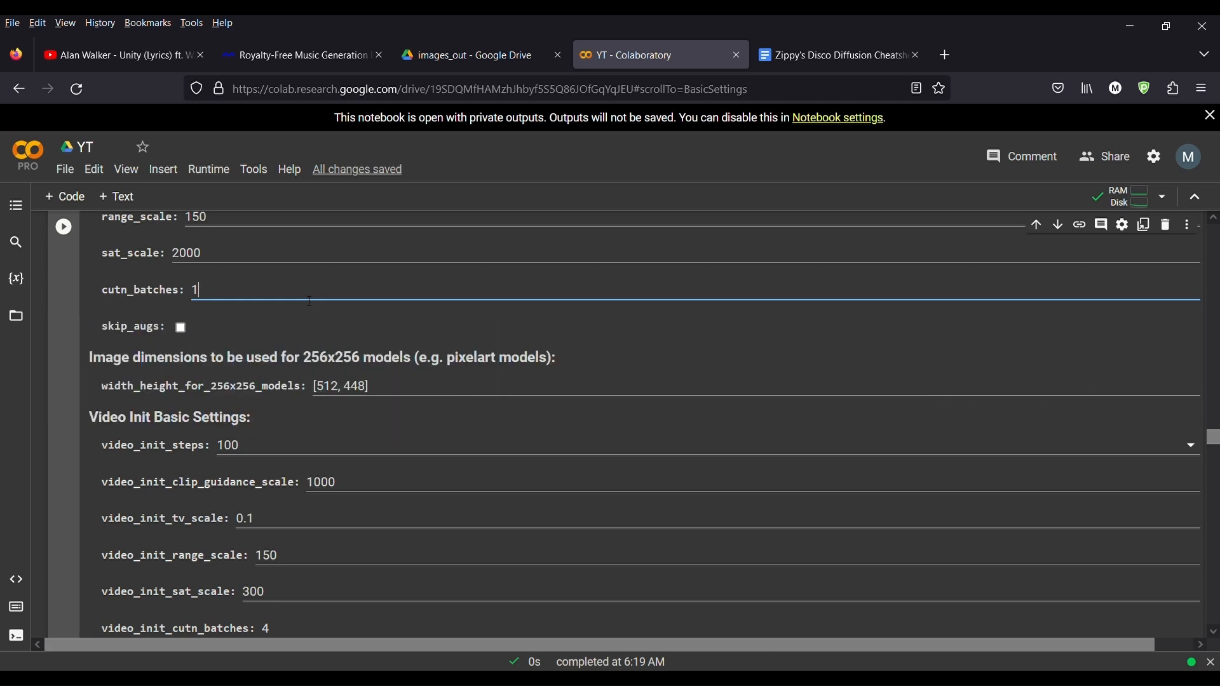
Step: Scroll through the Video Init Basic Settings down to the Init Image Settings
scroll(314, 311, "down", 2)
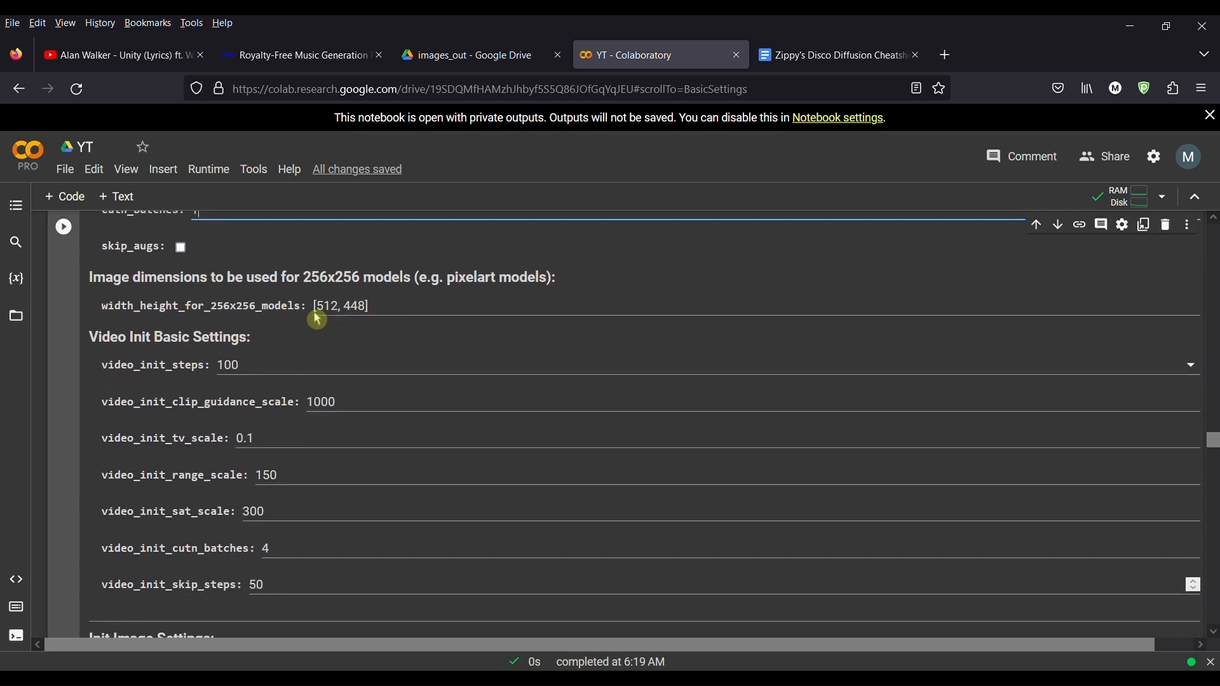
scroll(327, 393, "up", 5)
scroll(326, 393, "up", 1)
scroll(327, 393, "down", 3)
scroll(261, 363, "down", 1)
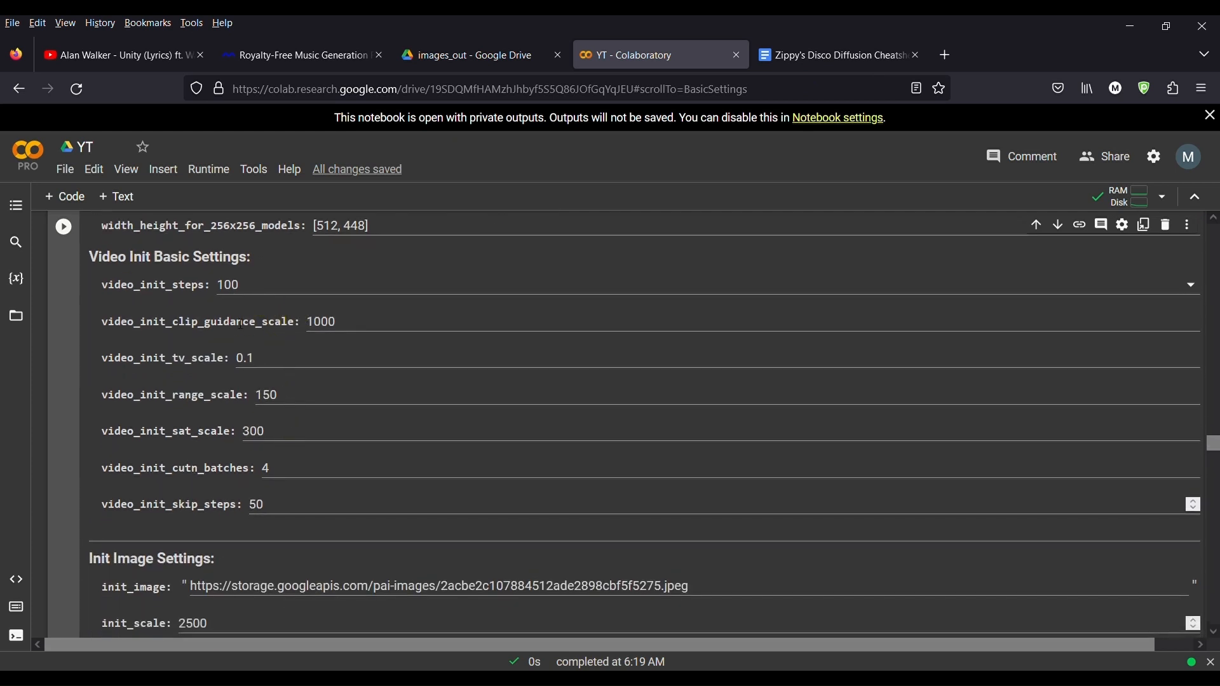
scroll(246, 487, "down", 1)
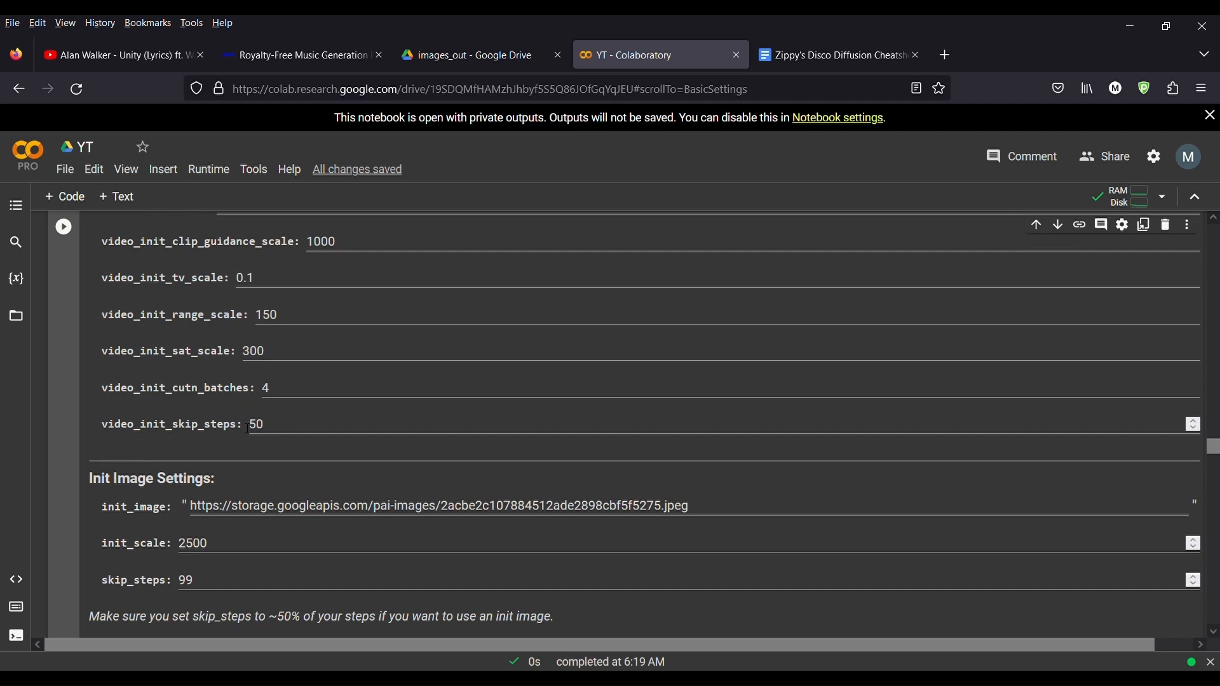
scroll(248, 437, "down", 1)
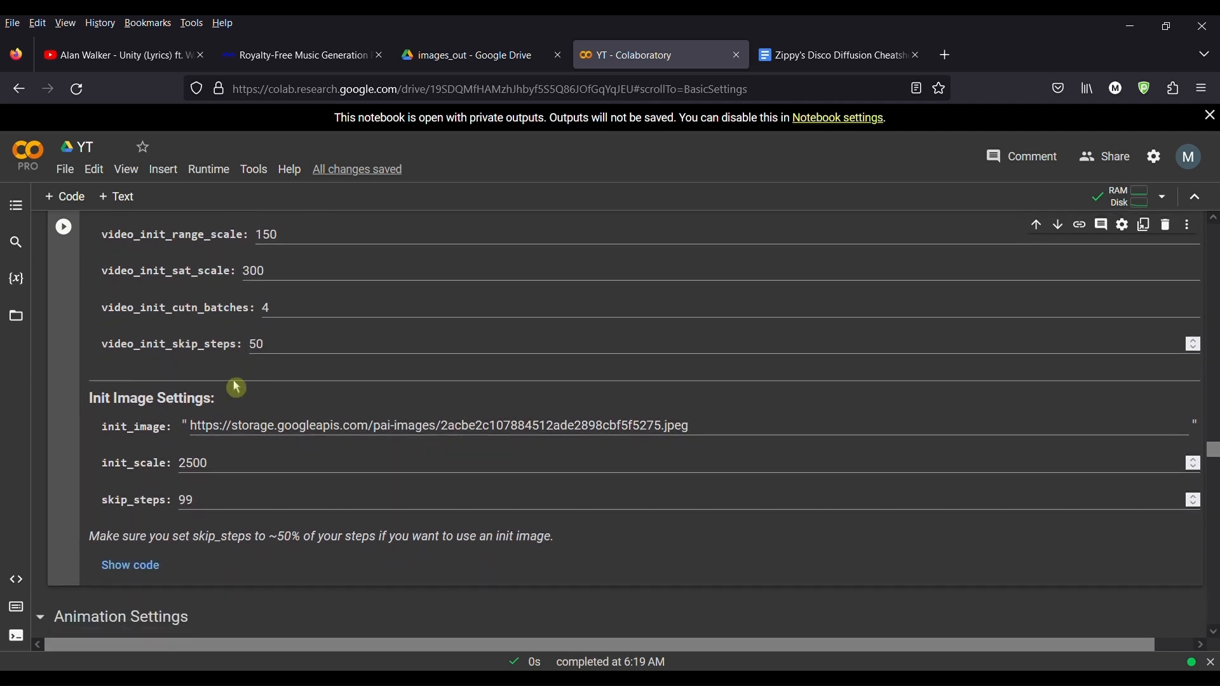
scroll(314, 525, "down", 1)
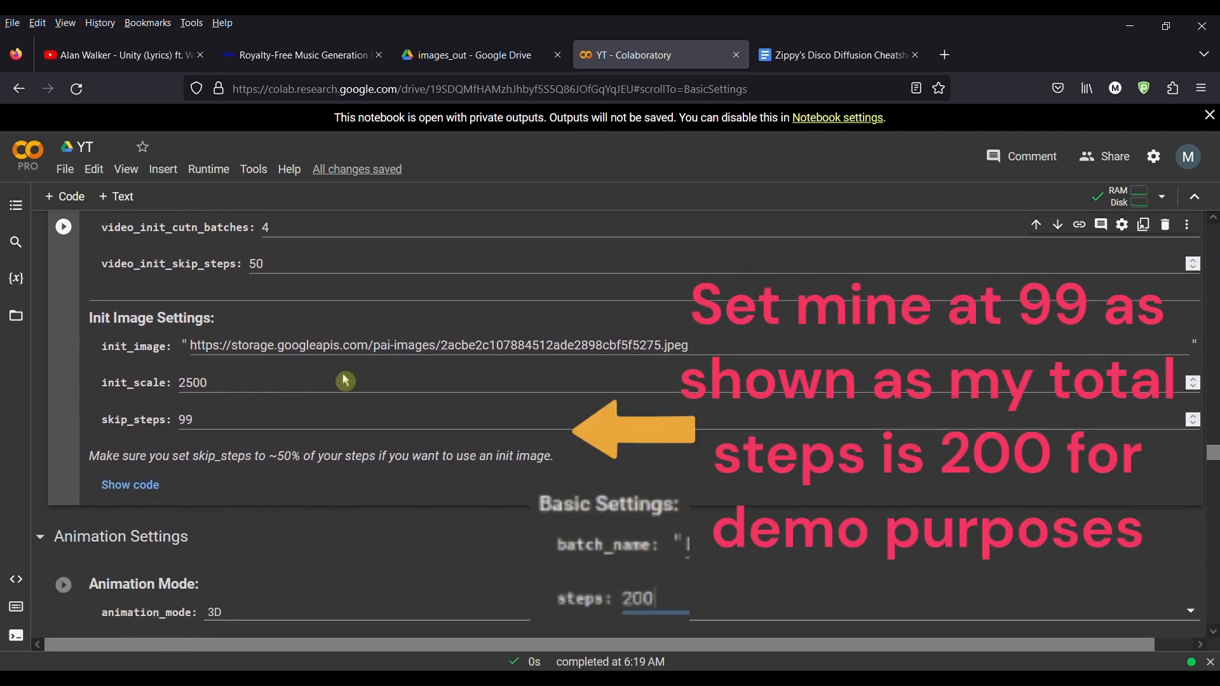
Step: Inspect the init_image URL and the init_scale value in the Init Image Settings
left_click_drag(712, 352, 224, 368)
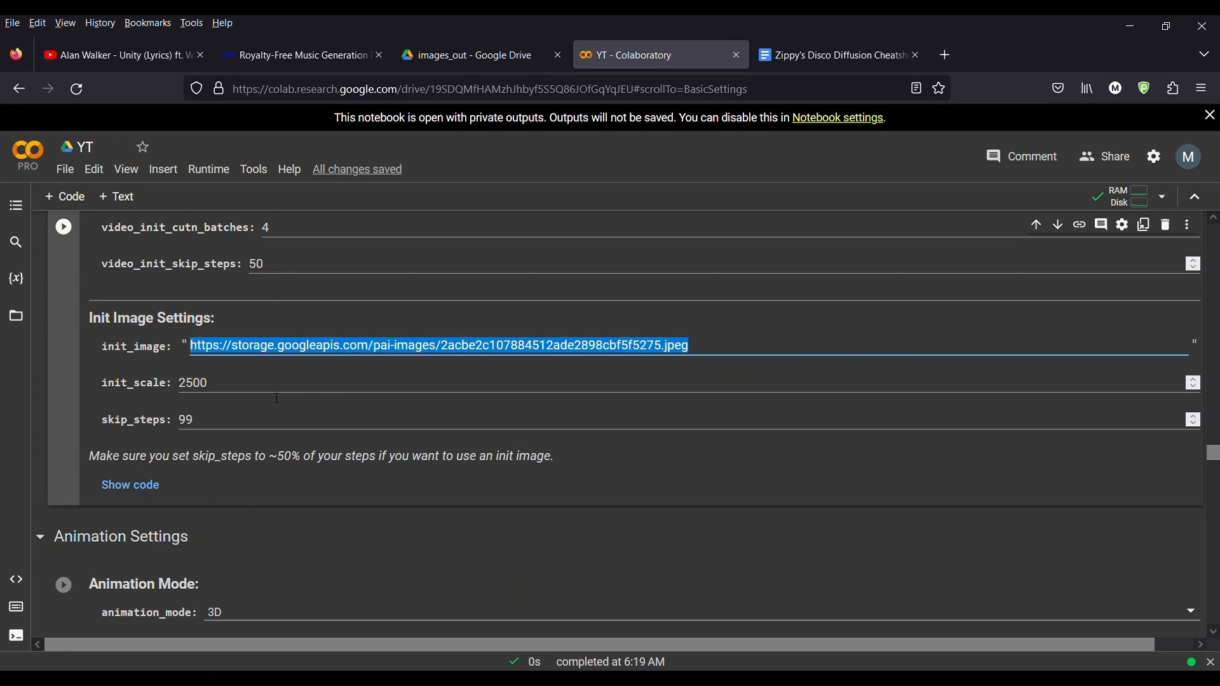
left_click(235, 392)
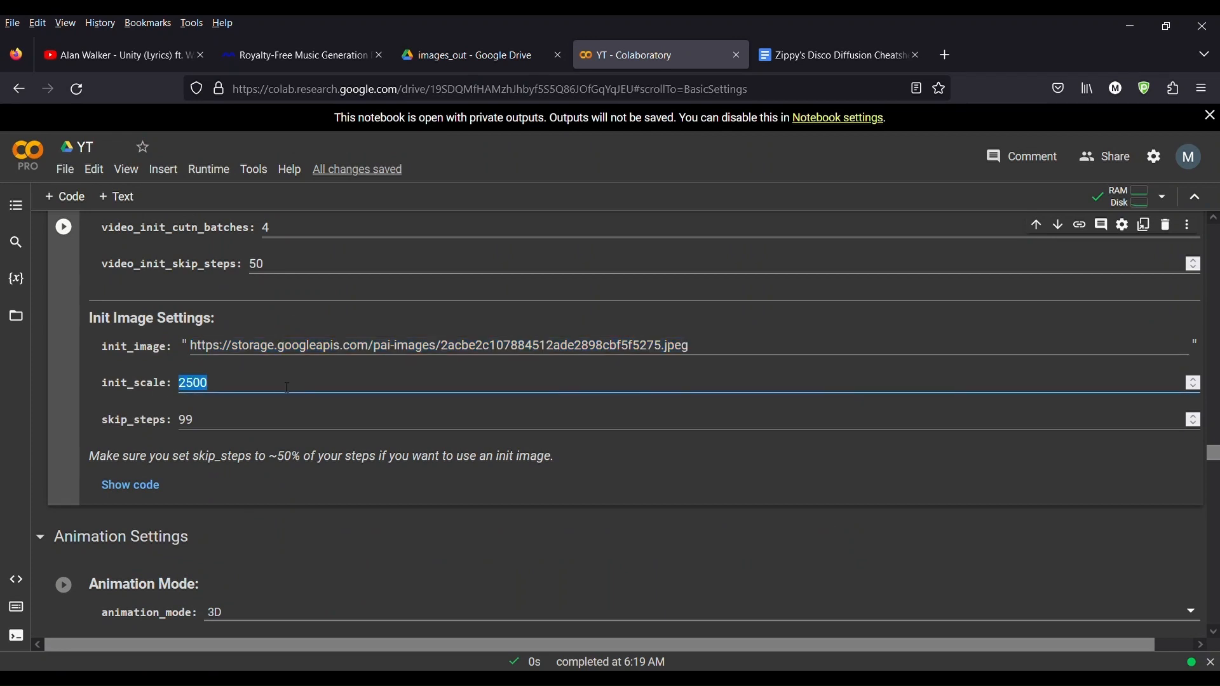
left_click(246, 385)
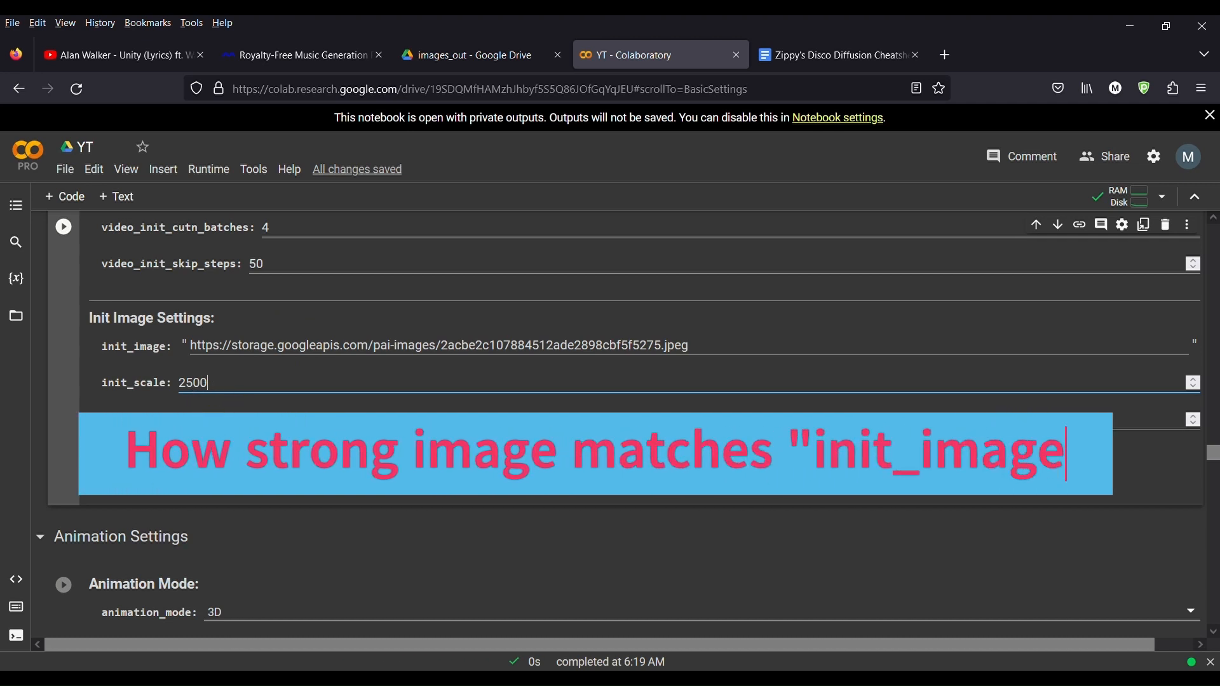
Step: Scroll to the Animation Settings section and check the animation_mode option
scroll(238, 402, "down", 3)
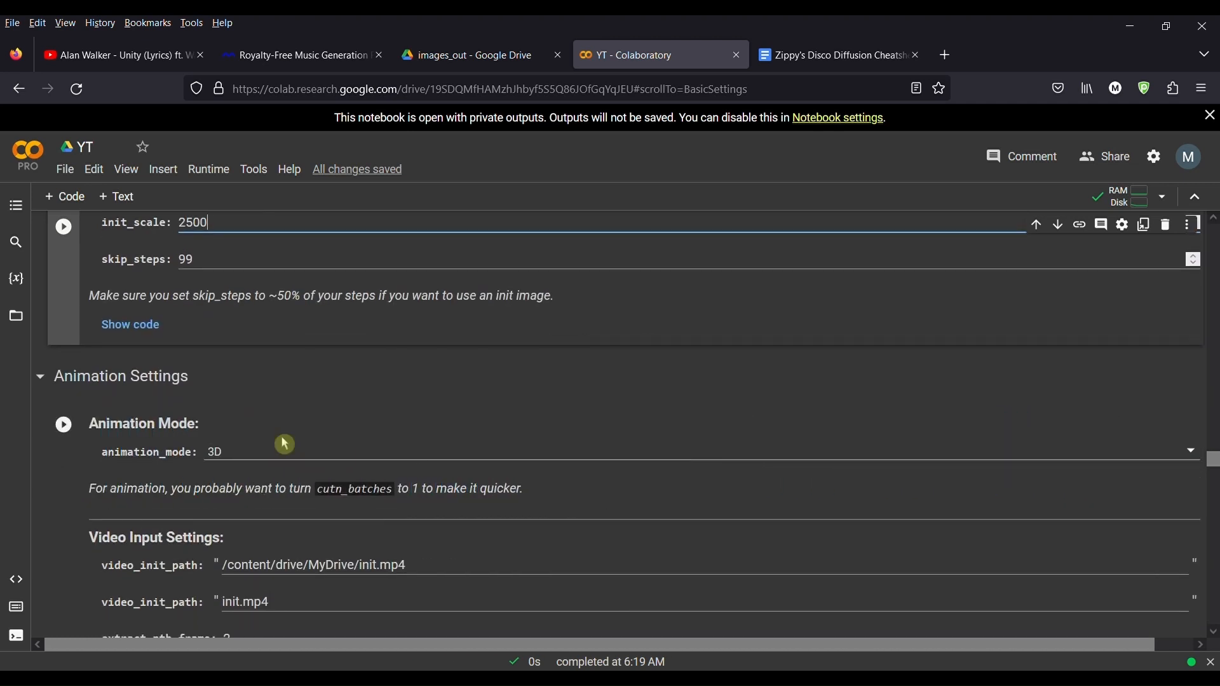
scroll(281, 433, "down", 2)
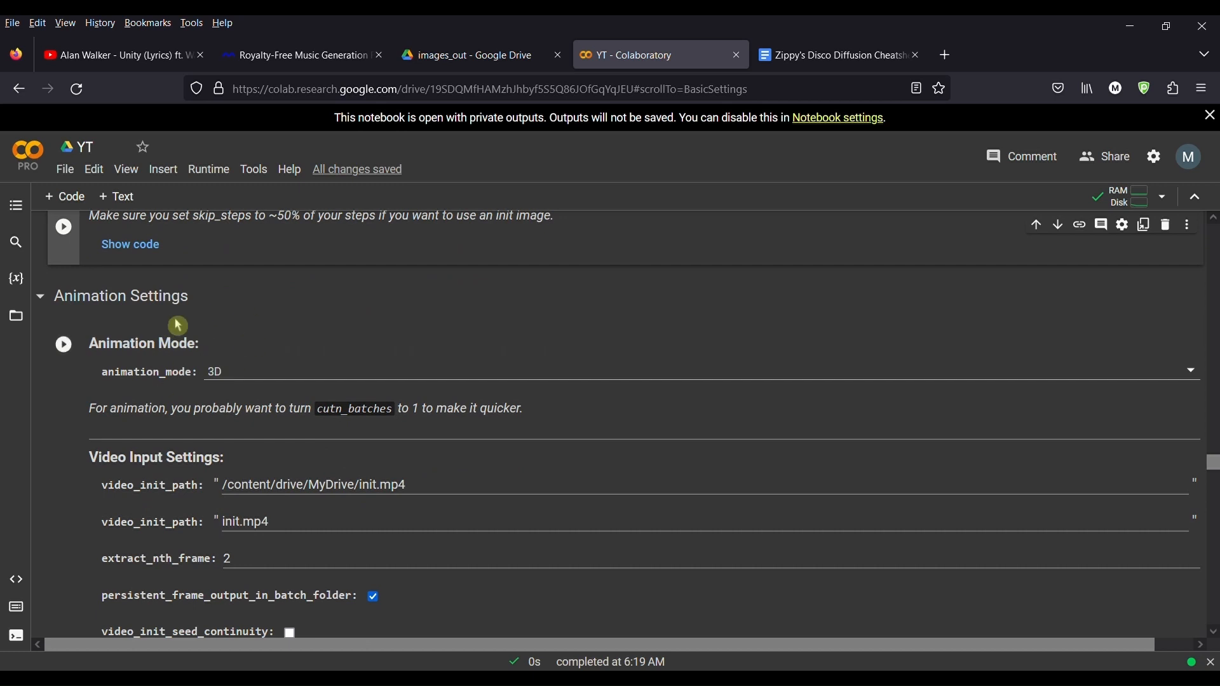
left_click(1195, 380)
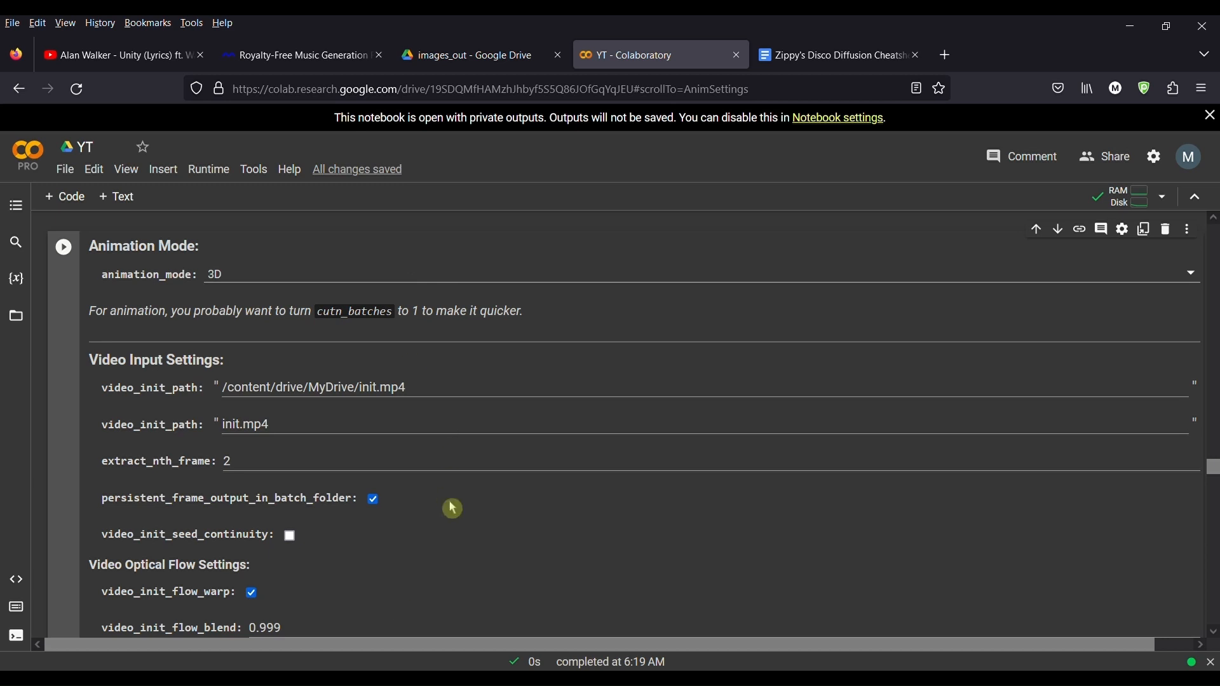
scroll(464, 447, "down", 4)
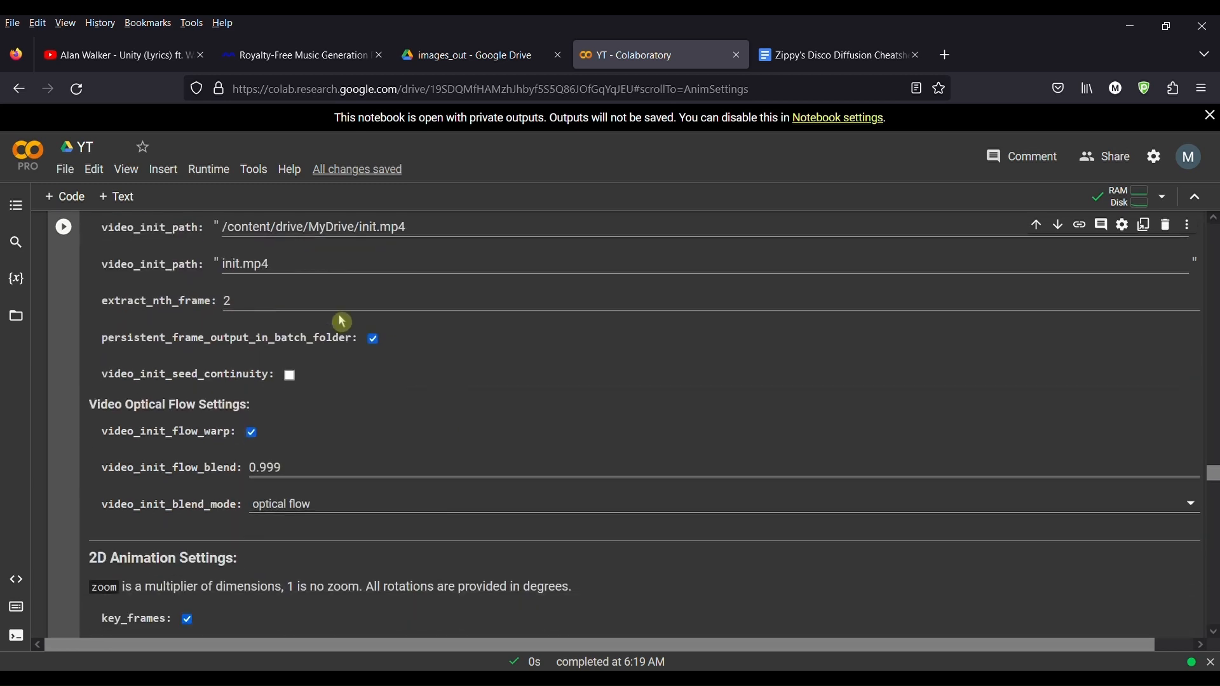
scroll(343, 321, "up", 2)
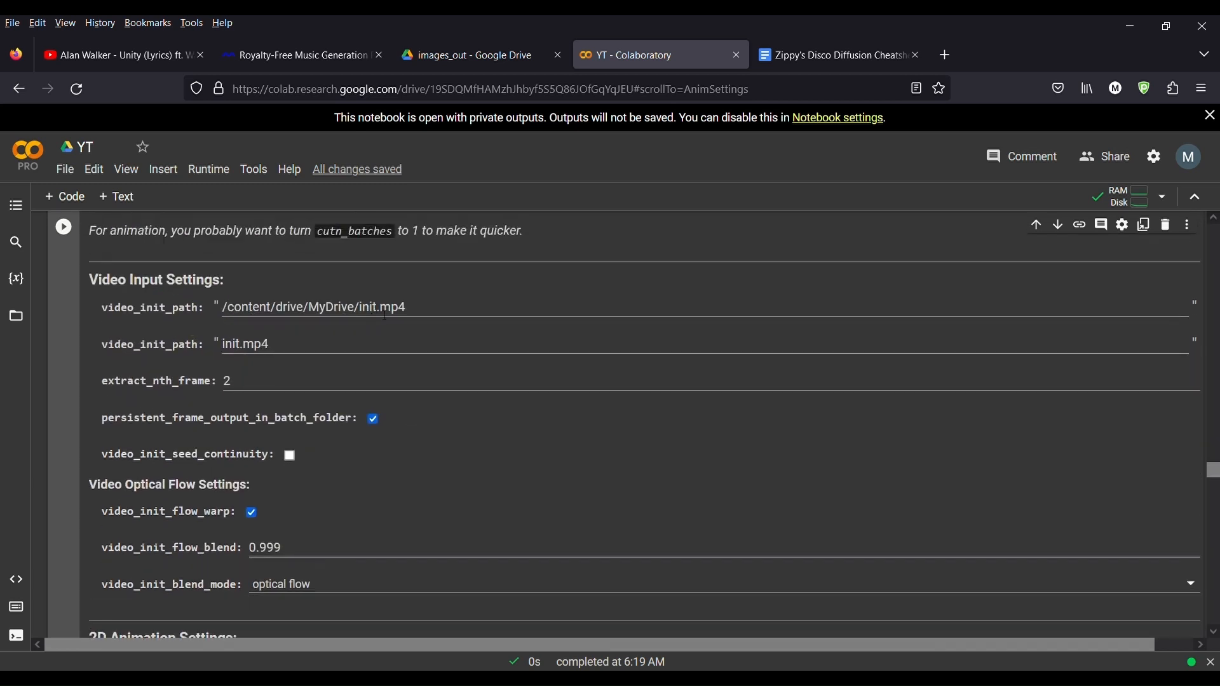
Step: Glance at the images_out Drive tab and the cheatsheet tab, returning to the notebook each time
left_click(476, 56)
left_click(653, 64)
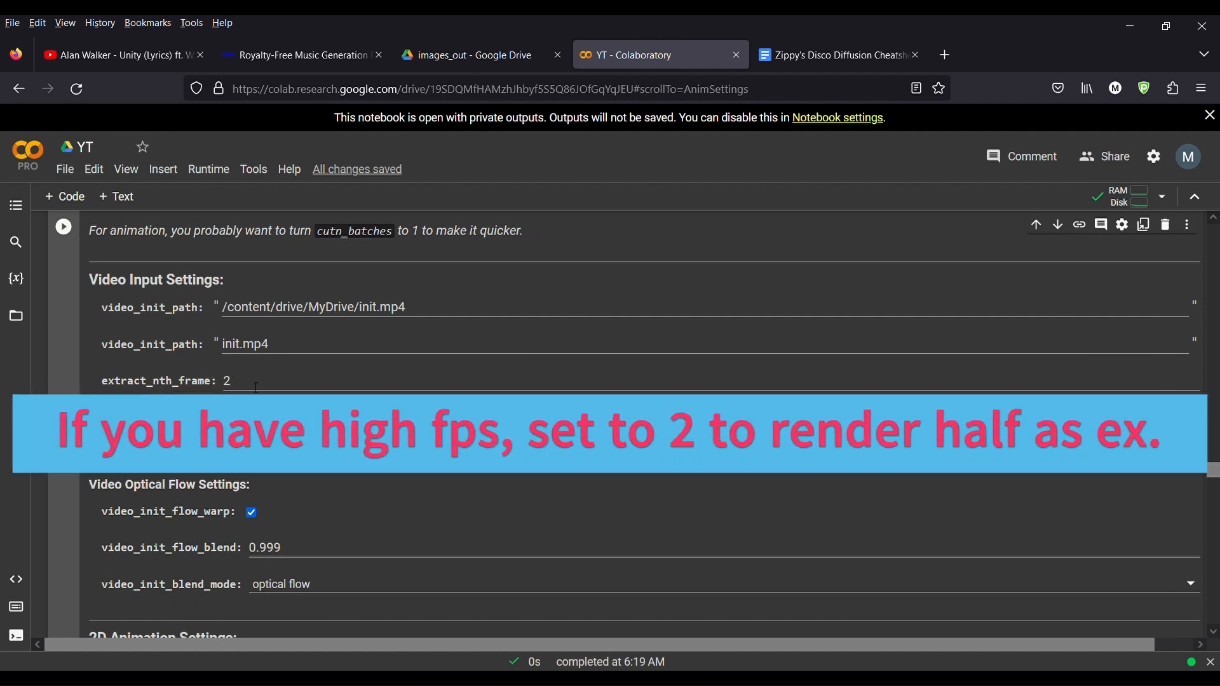
scroll(243, 388, "down", 2)
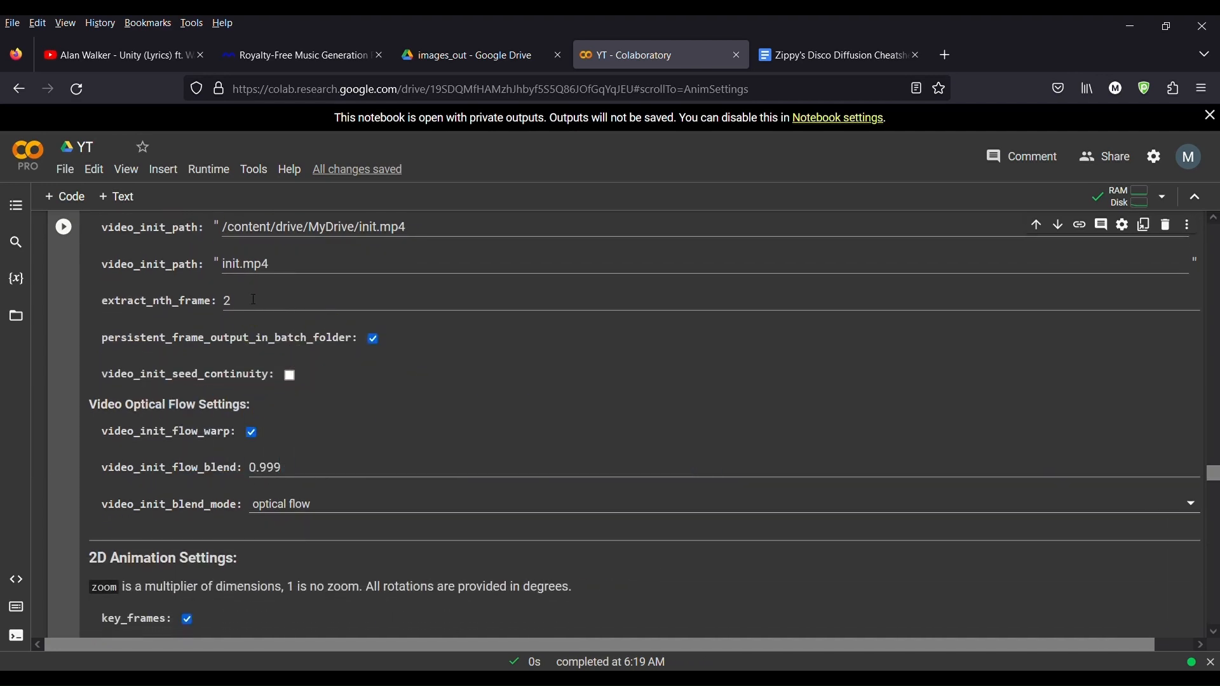
left_click(820, 61)
left_click(632, 61)
Step: Scroll through the Video Input settings to the 2D Animation Settings and select the max_frames value
scroll(333, 383, "down", 2)
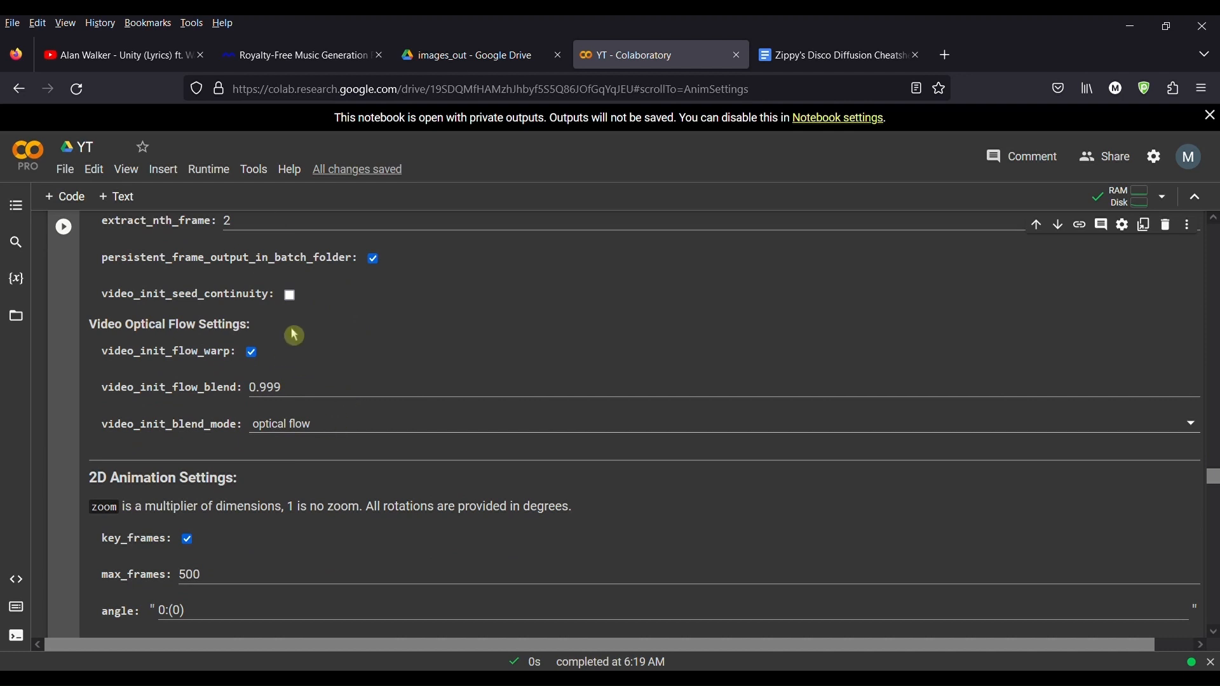
scroll(324, 383, "up", 1)
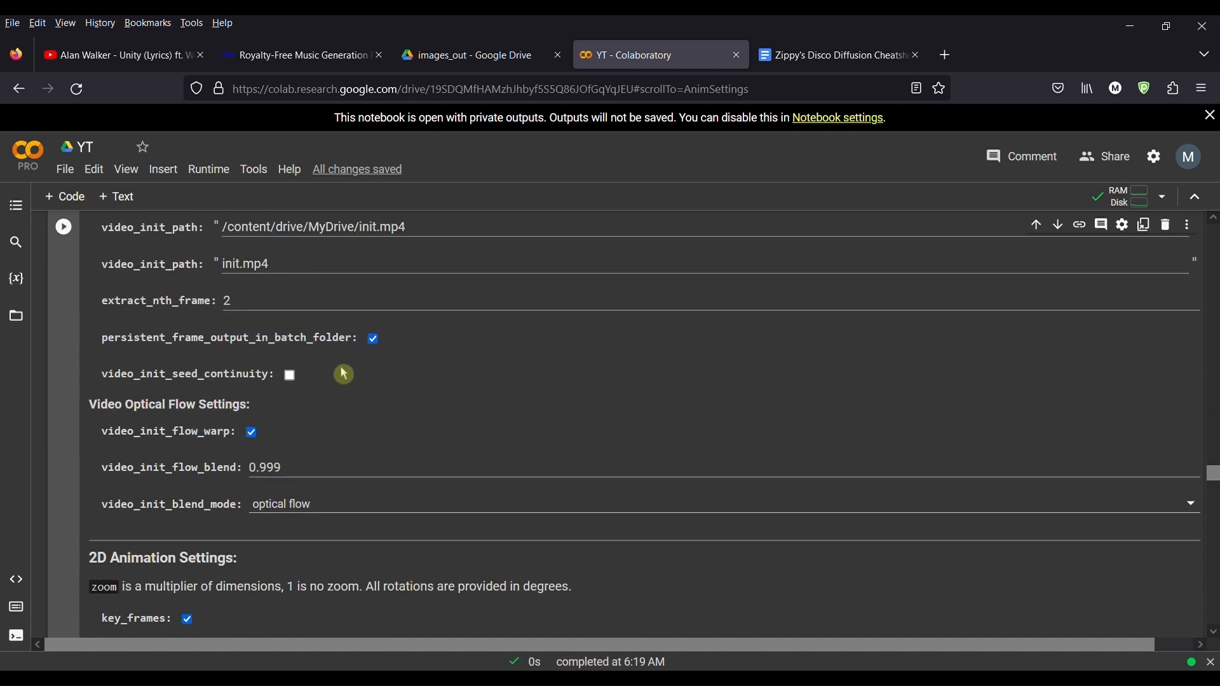
scroll(345, 405, "down", 3)
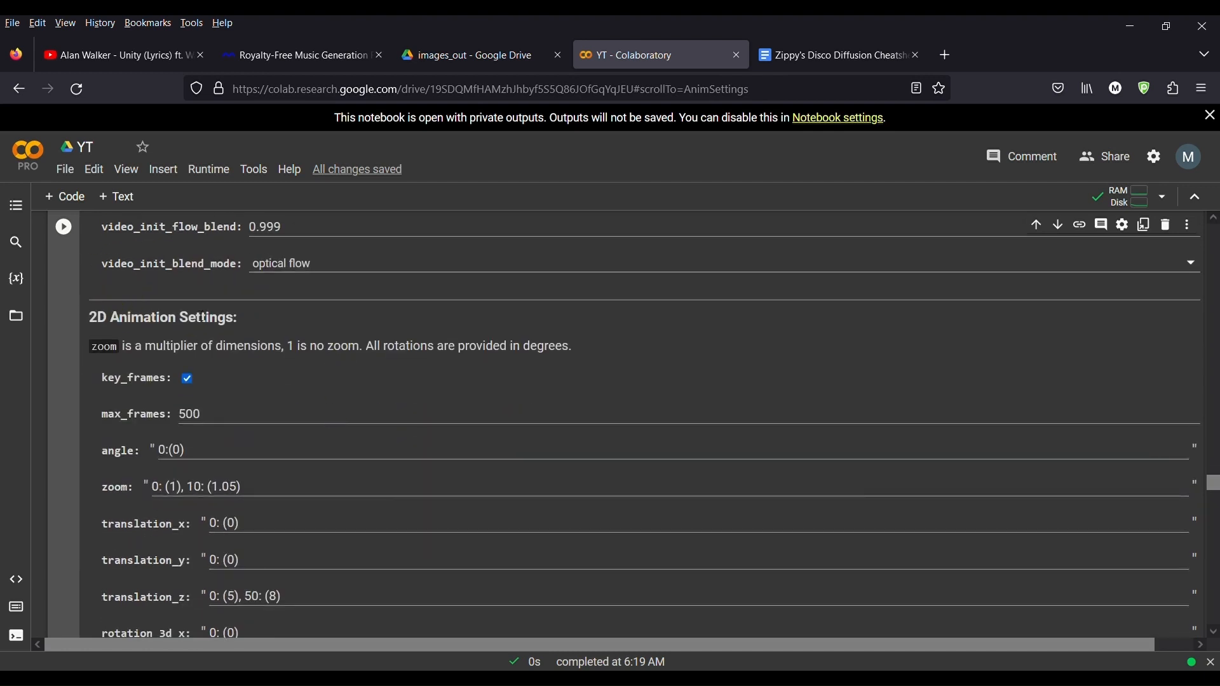
scroll(268, 392, "down", 1)
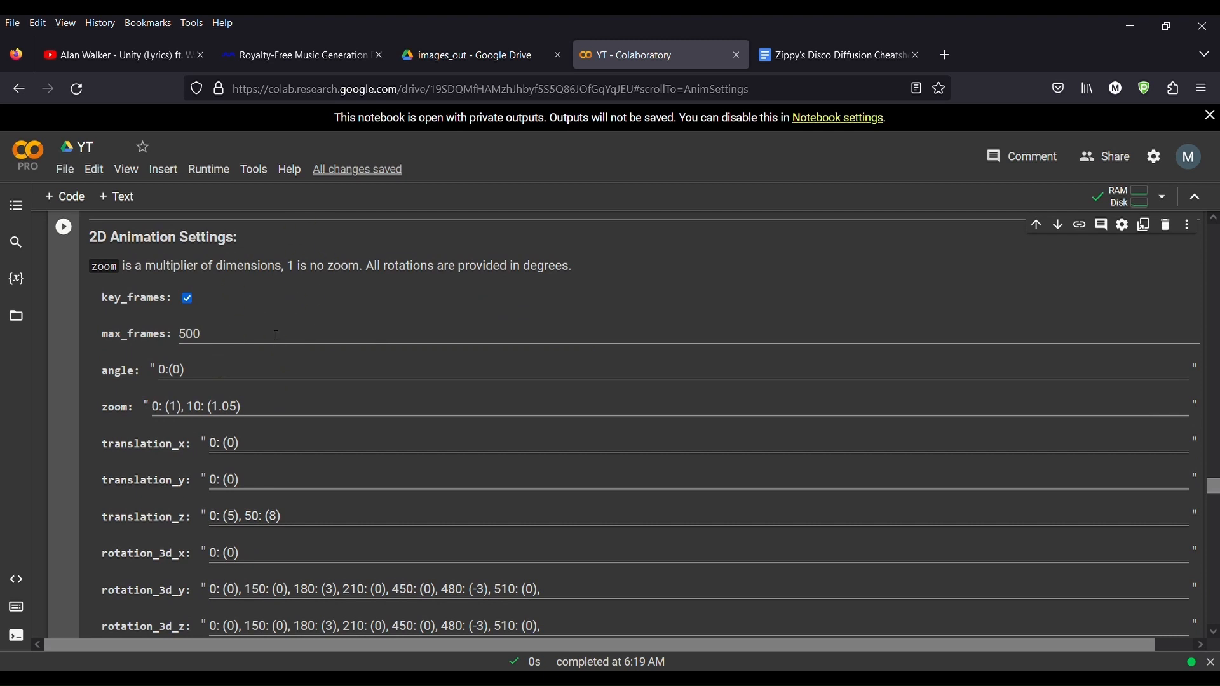
scroll(277, 335, "down", 1)
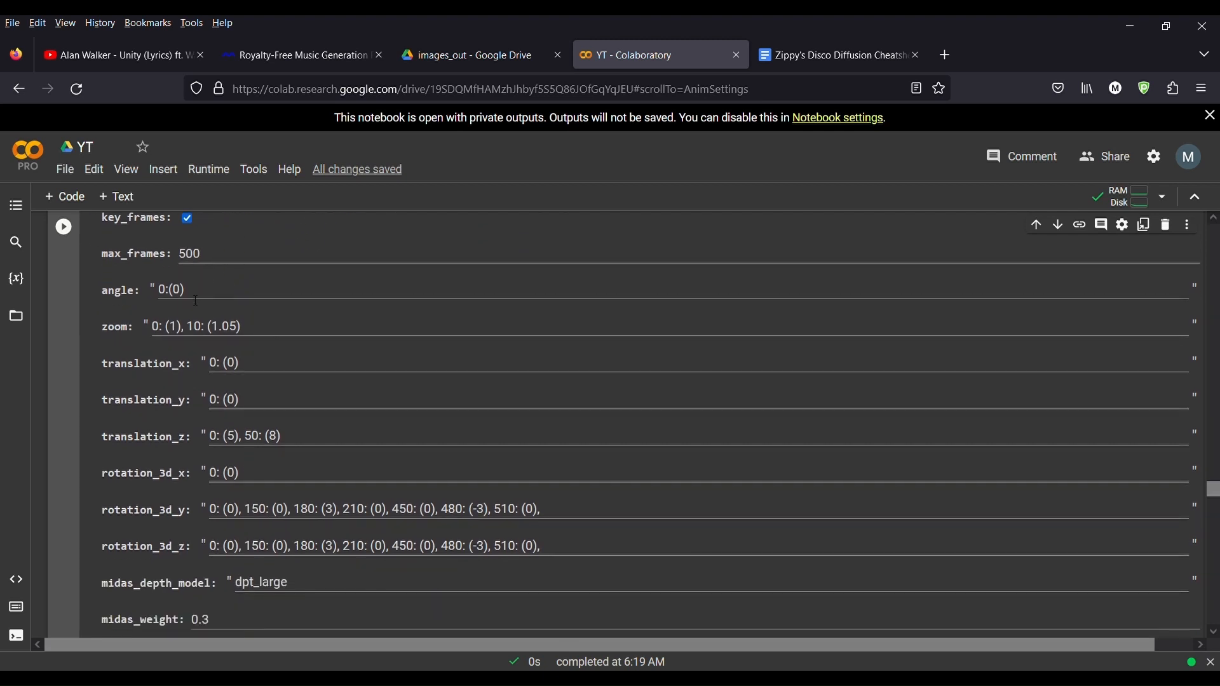
double_click(223, 261)
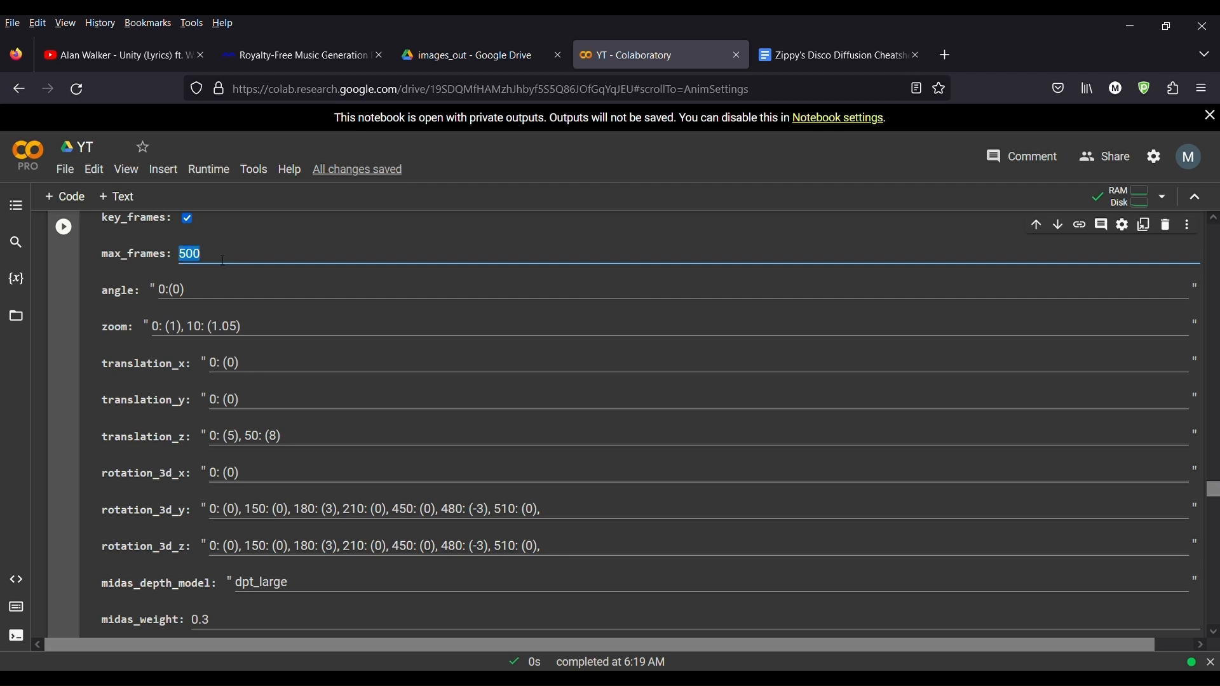
Step: Scroll down to the Prompts cell and back up to the max_frames field
scroll(330, 445, "down", 20)
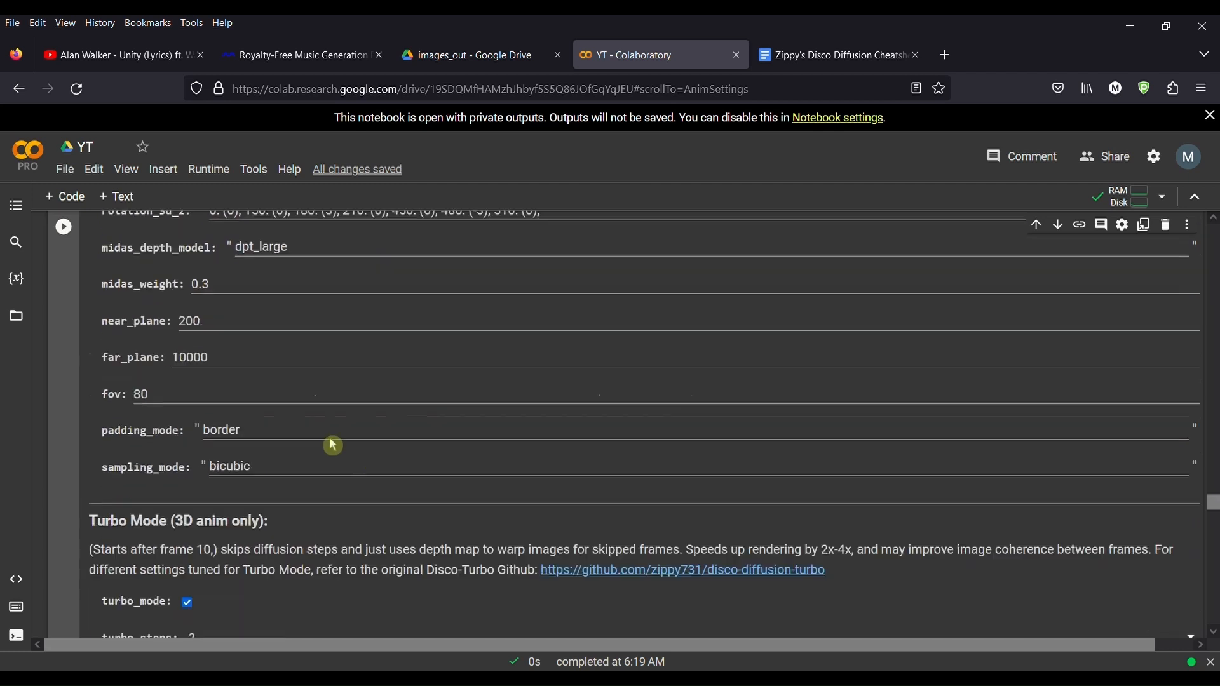
scroll(329, 442, "down", 15)
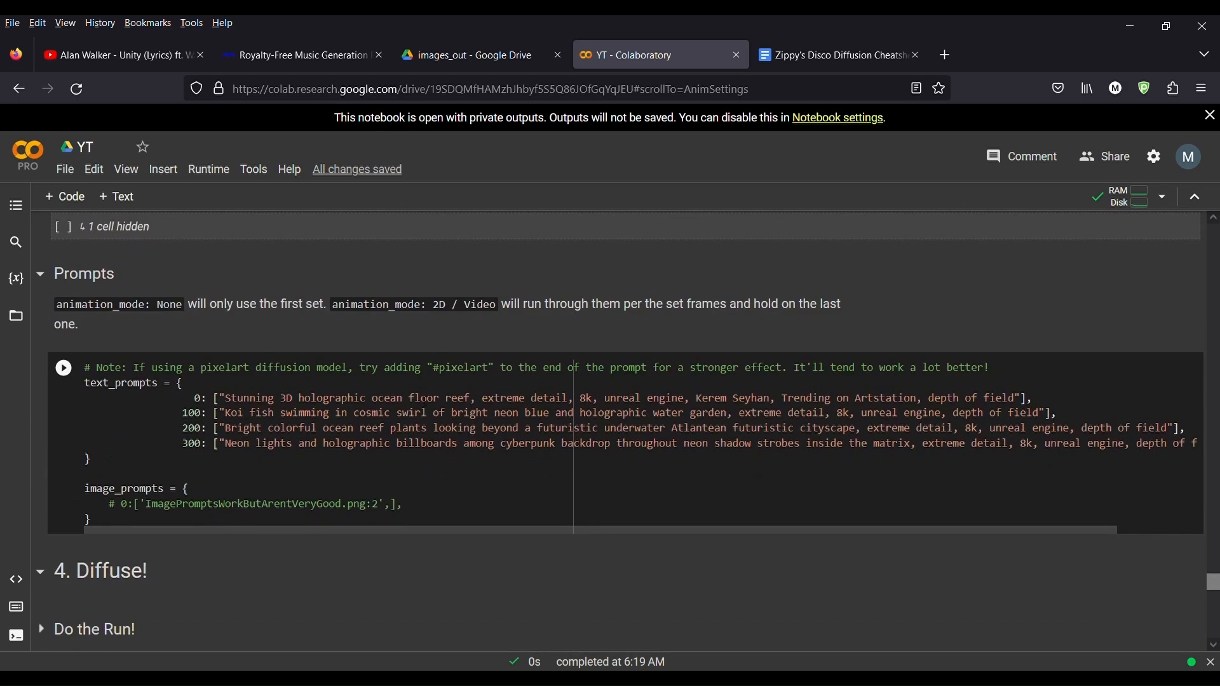
scroll(470, 460, "up", 20)
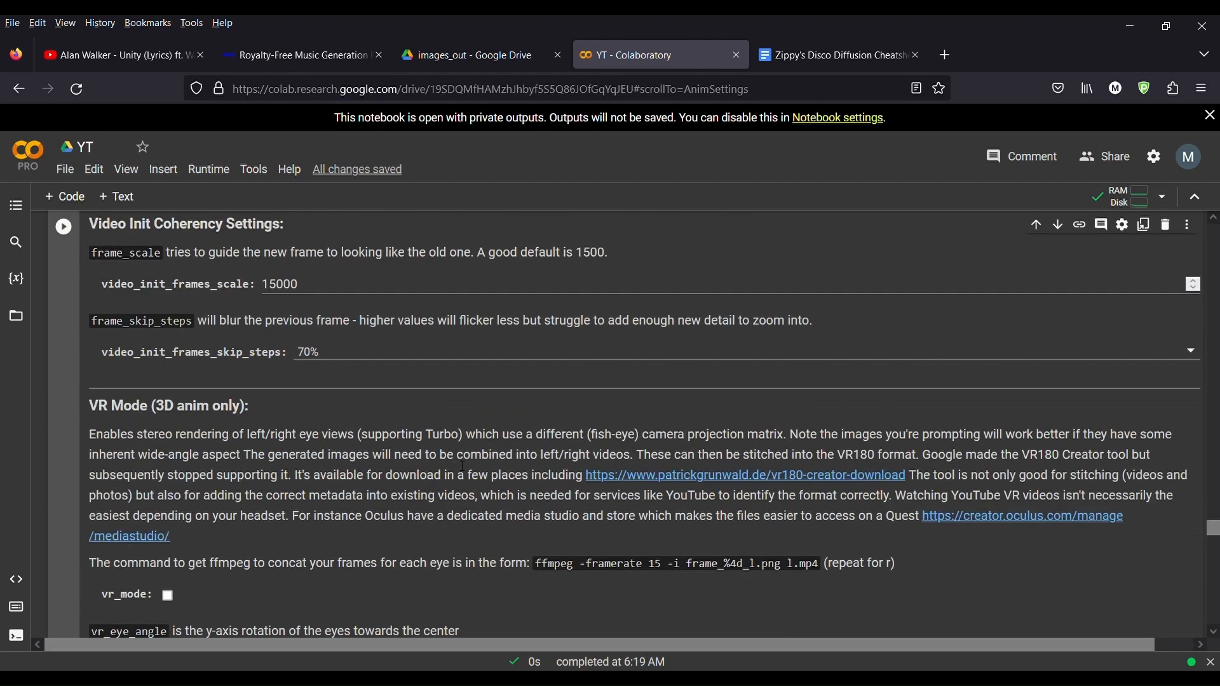
scroll(465, 469, "up", 1)
left_click(271, 416)
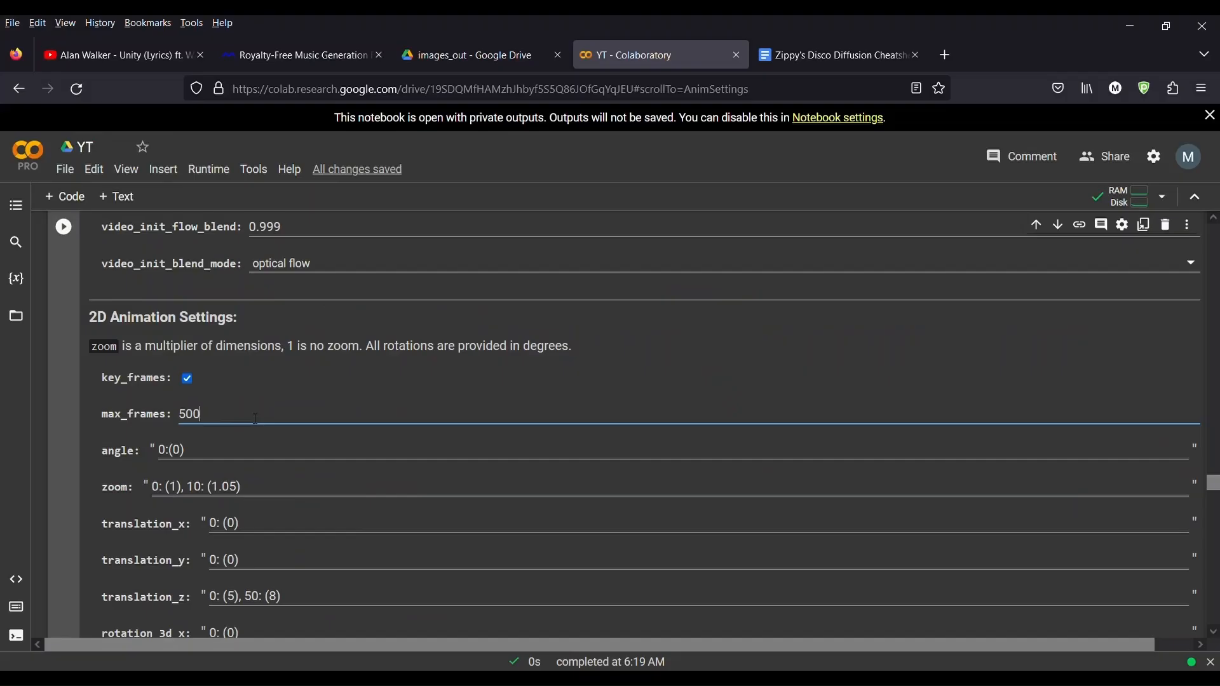
Step: Inspect the zoom, translation and rotation_3d keyframe fields in the 2D Animation Settings
scroll(505, 494, "down", 1)
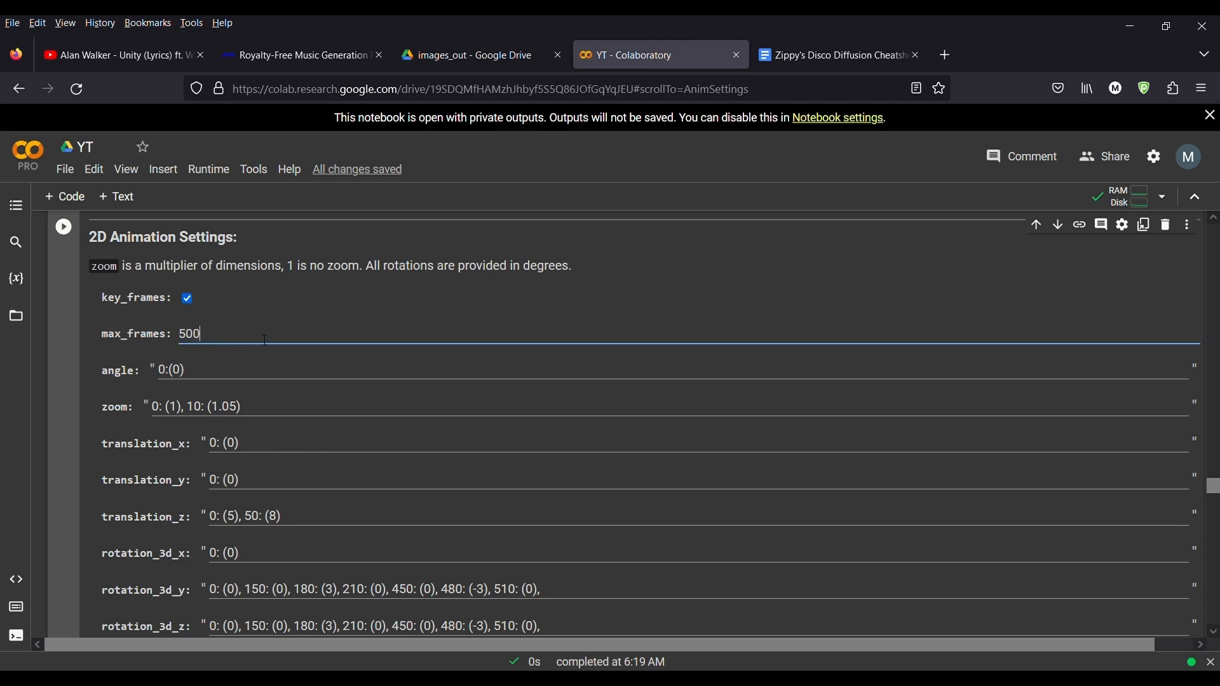
scroll(254, 359, "down", 1)
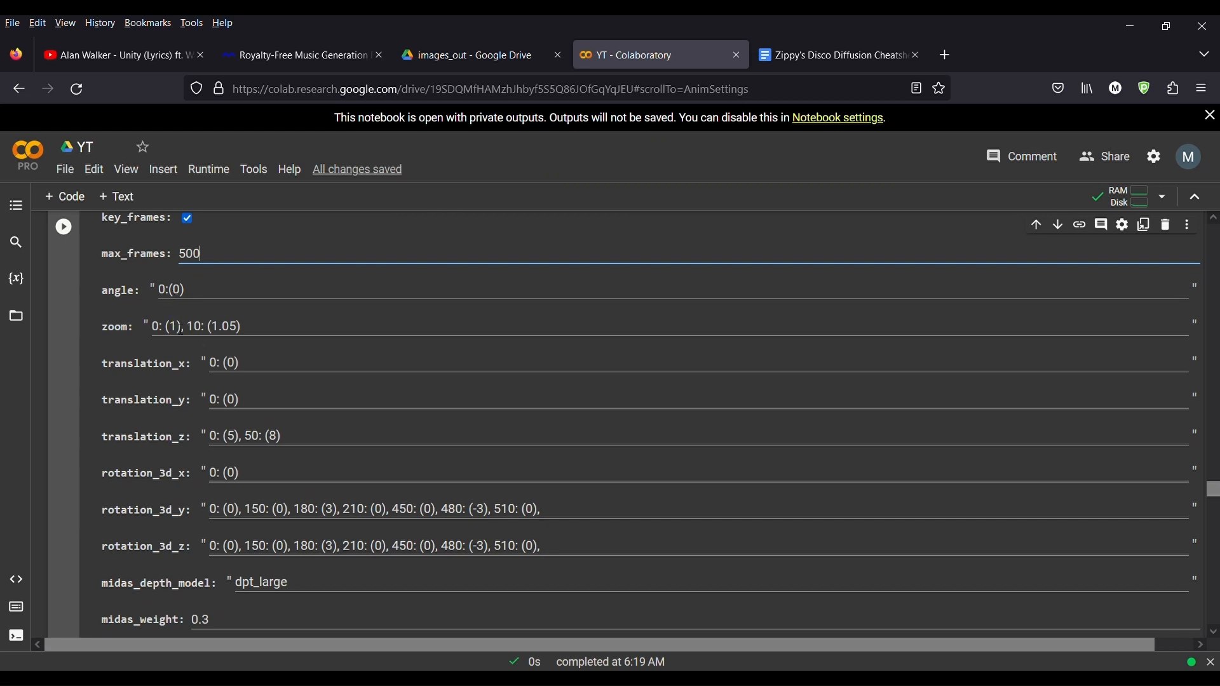
scroll(284, 326, "down", 2)
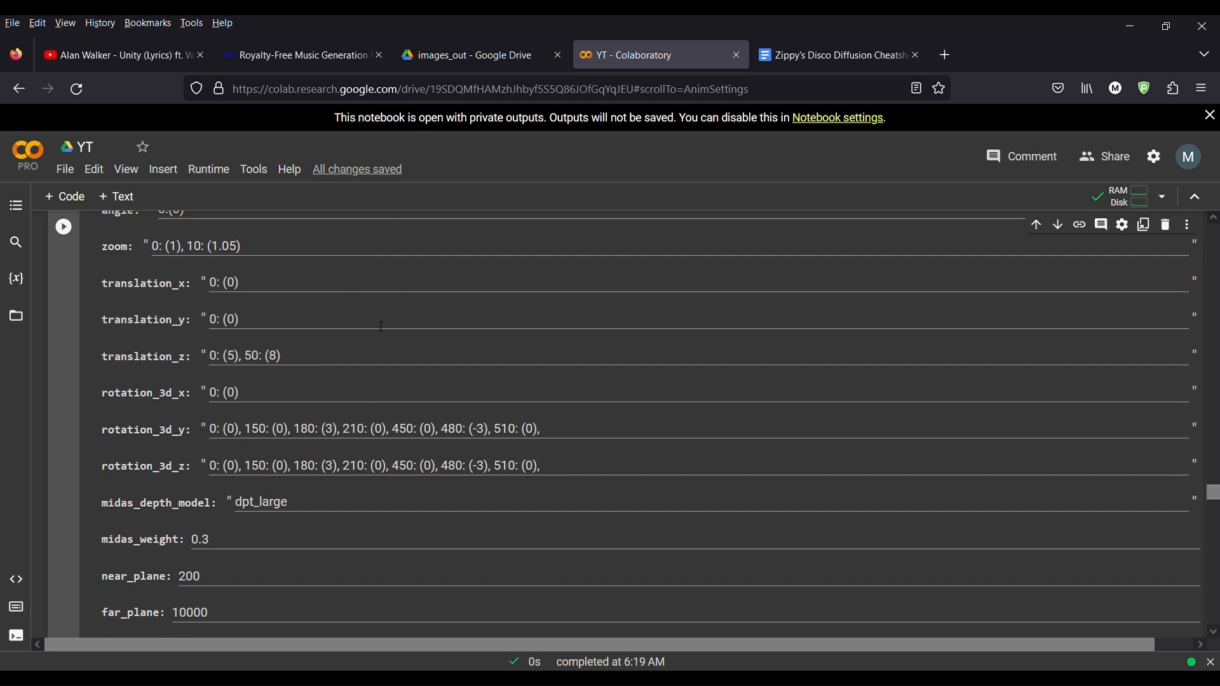
scroll(381, 327, "up", 2)
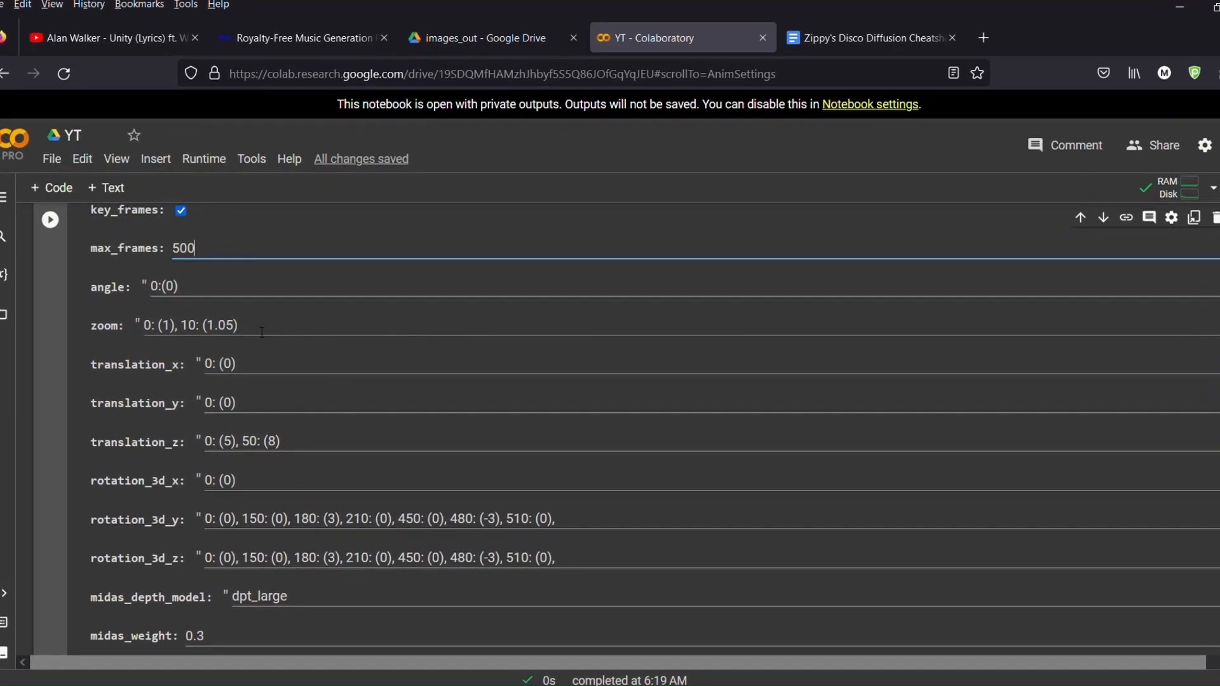
triple_click(262, 327)
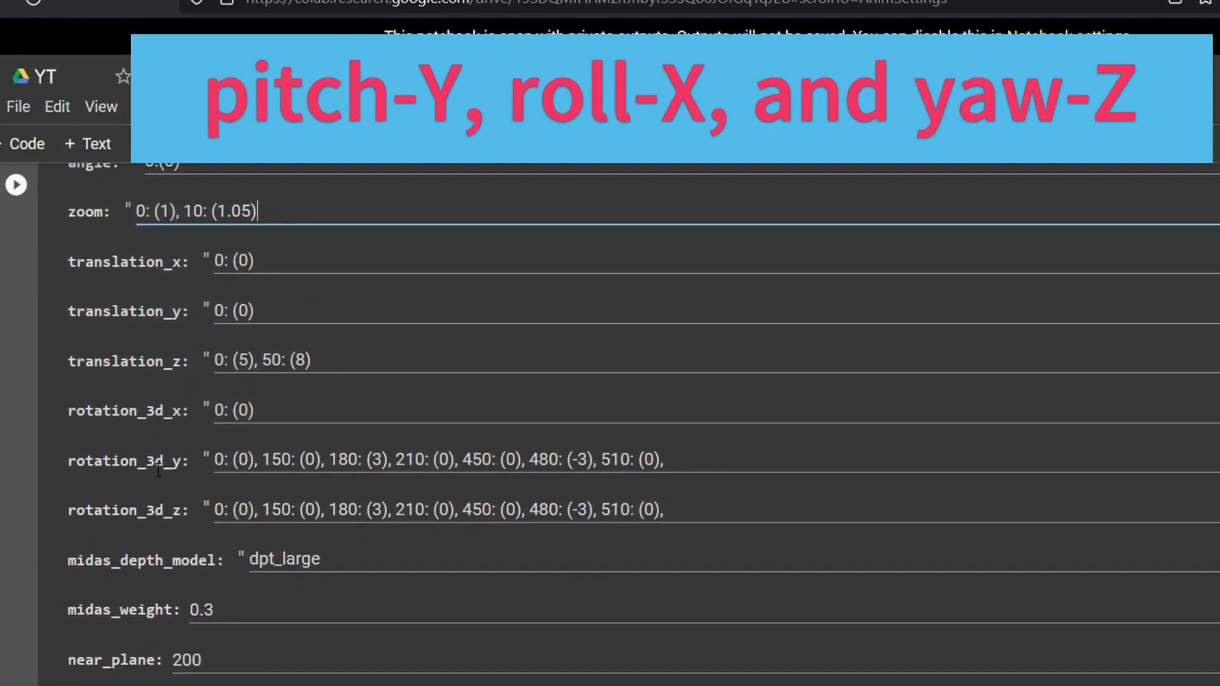
left_click_drag(148, 471, 206, 471)
left_click(127, 520)
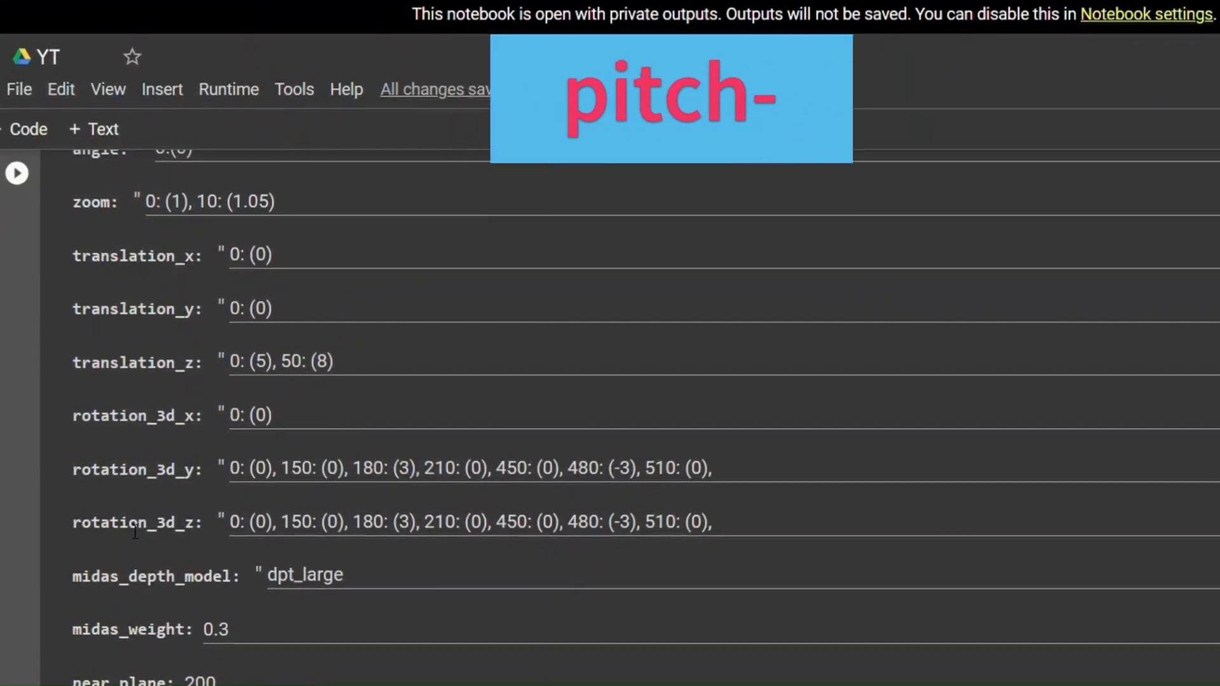
Step: Inspect the rotation_3d_z keyframes and the MiDaS depth, near_plane, far_plane and fov settings down to Turbo Mode
left_click_drag(153, 522, 204, 523)
left_click(746, 520)
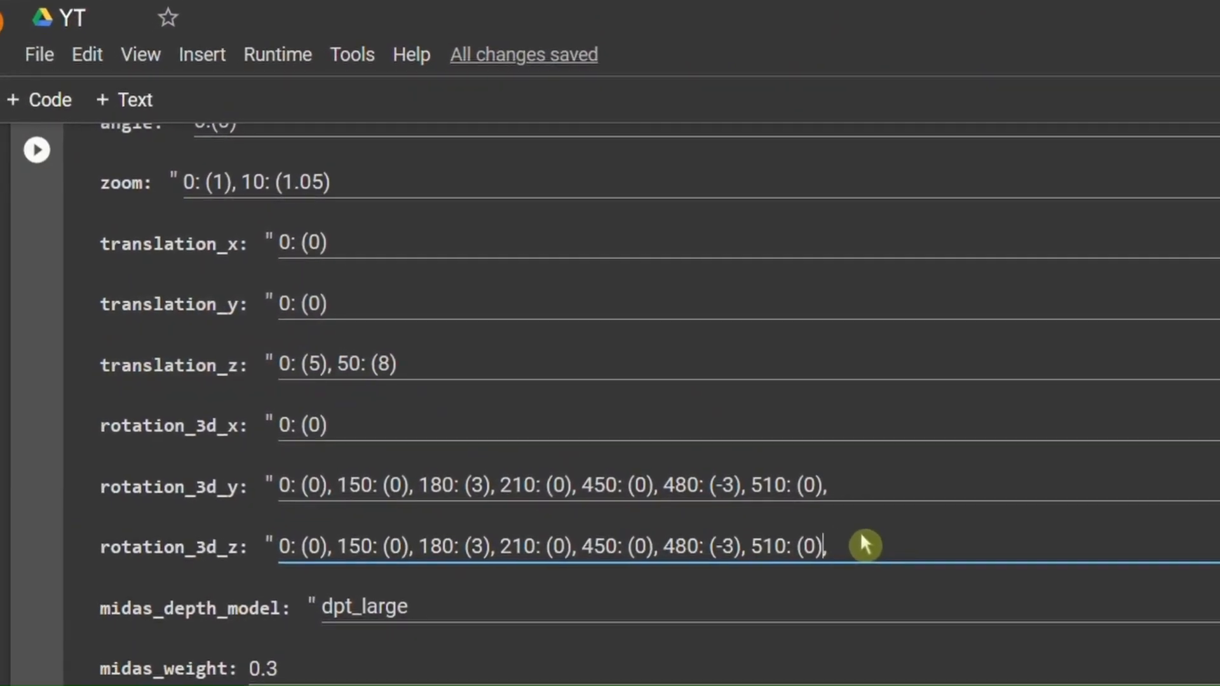
scroll(531, 494, "down", 4)
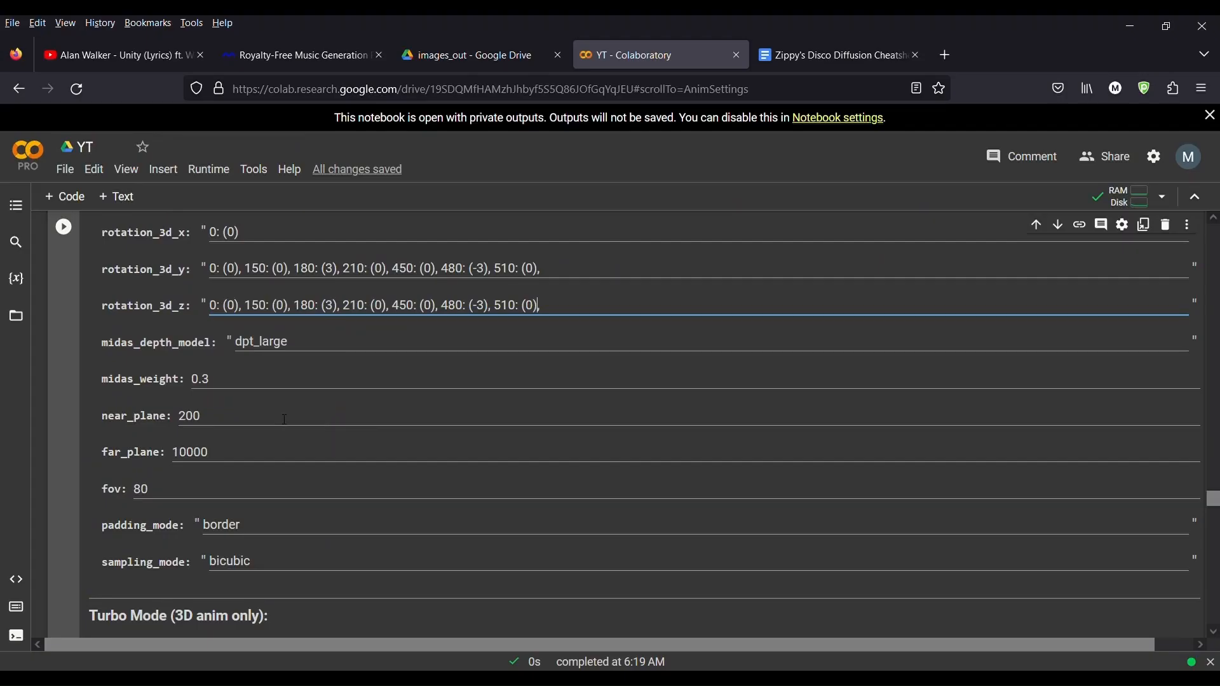
scroll(311, 343, "down", 2)
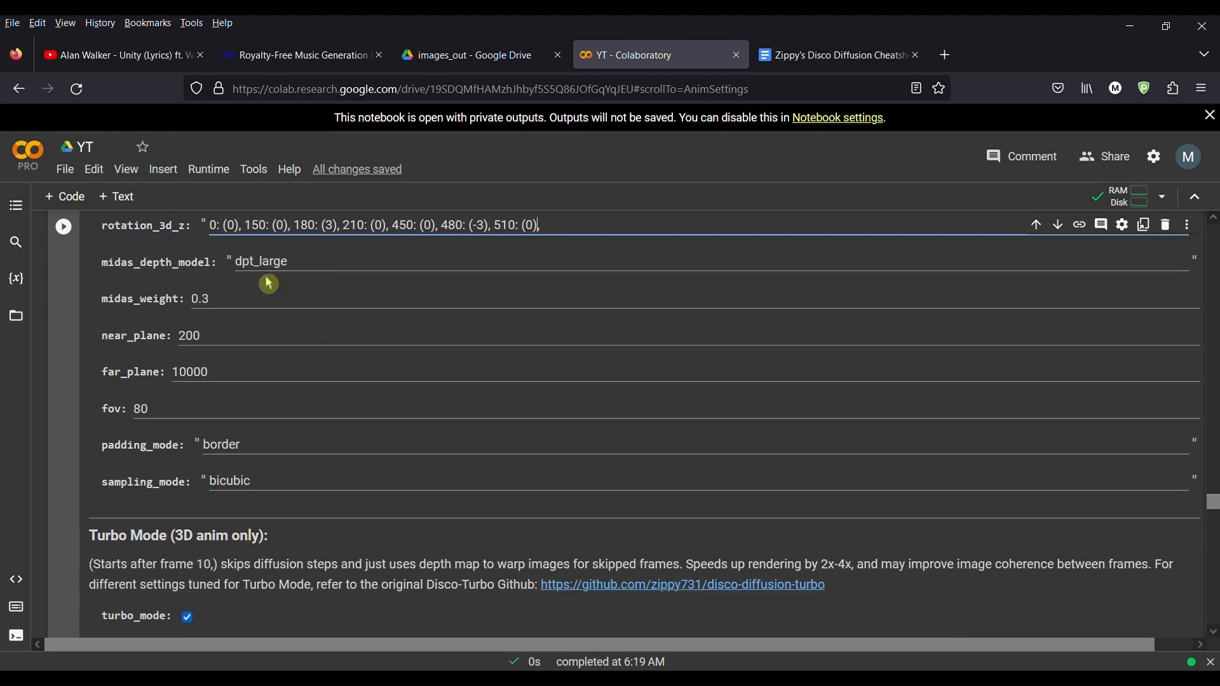
scroll(227, 381, "down", 2)
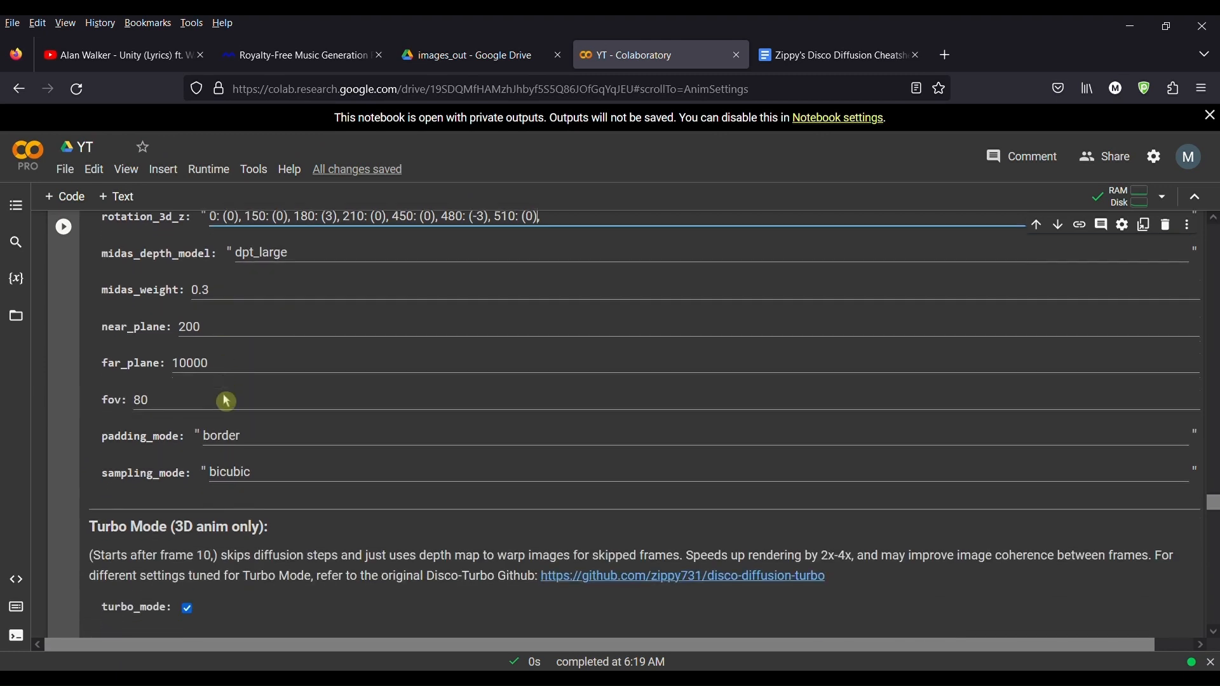
double_click(198, 319)
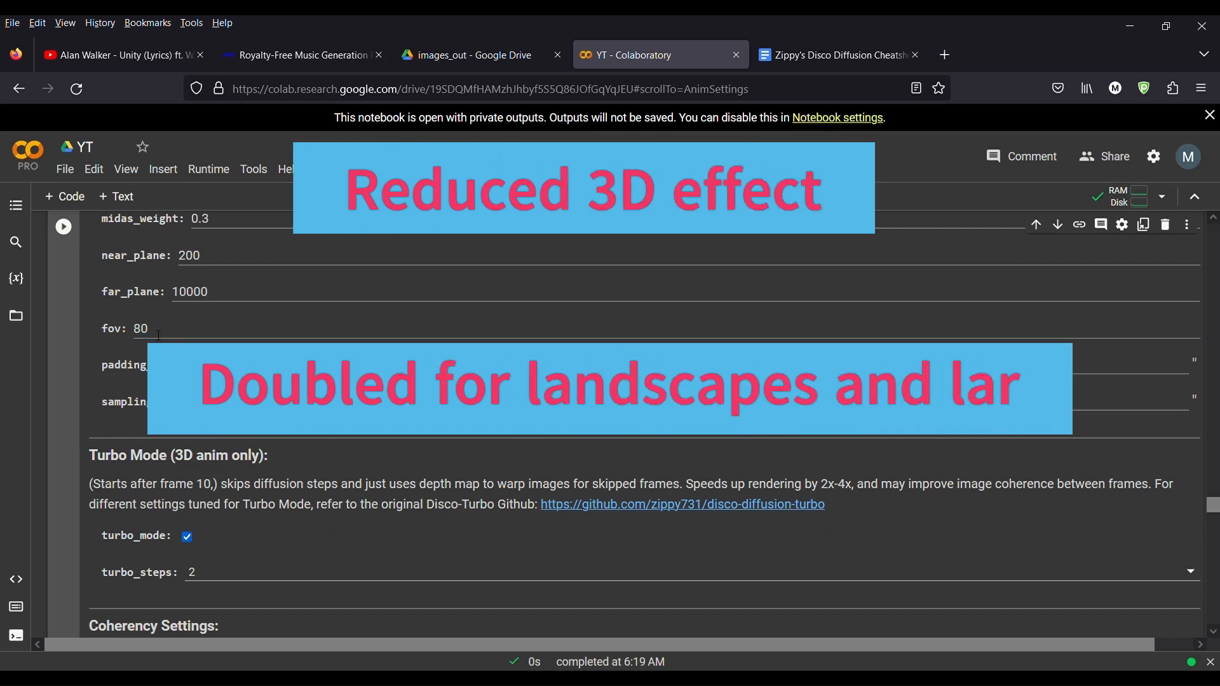
scroll(197, 318, "down", 2)
scroll(185, 345, "down", 2)
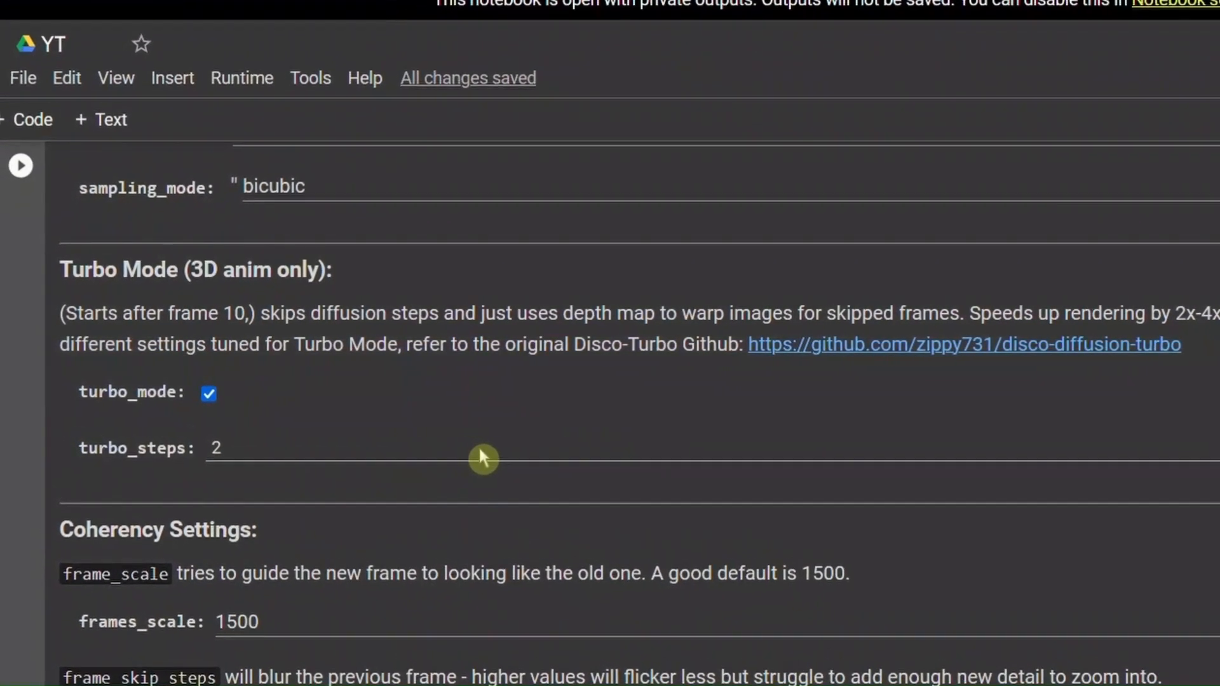
Step: Review the Turbo Mode, Coherency, Video Init Coherency and VR Mode settings down to the RAFT and optical flow cells
scroll(474, 452, "down", 1)
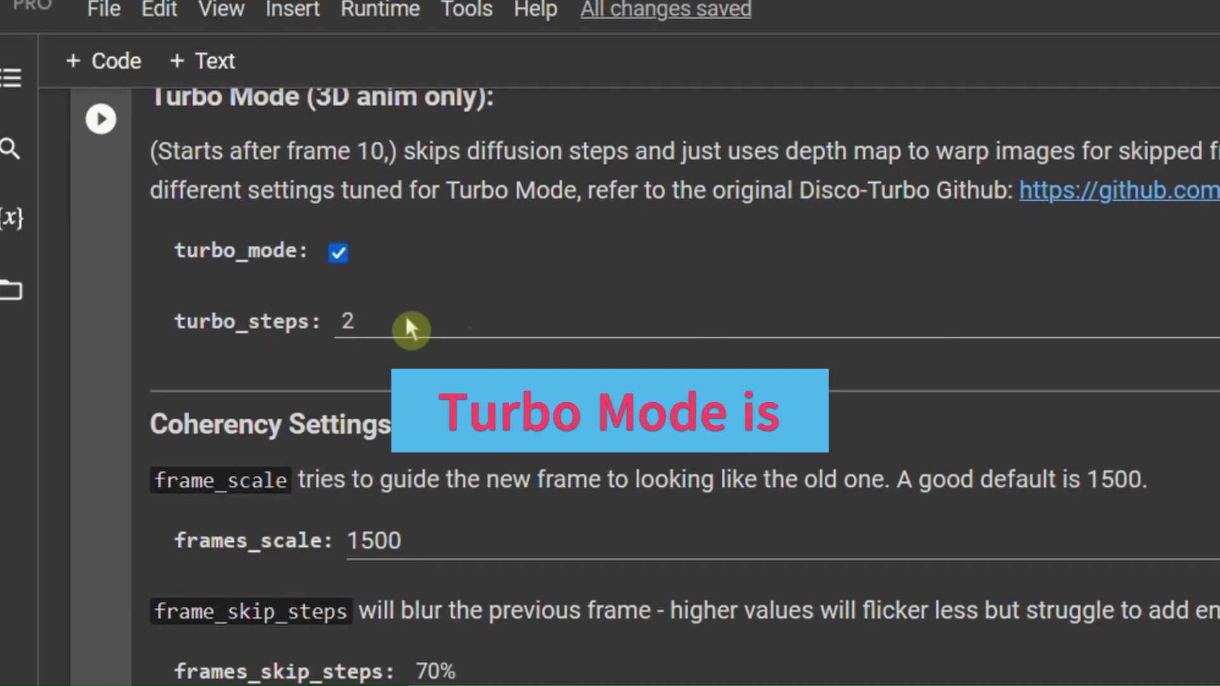
scroll(729, 514, "down", 2)
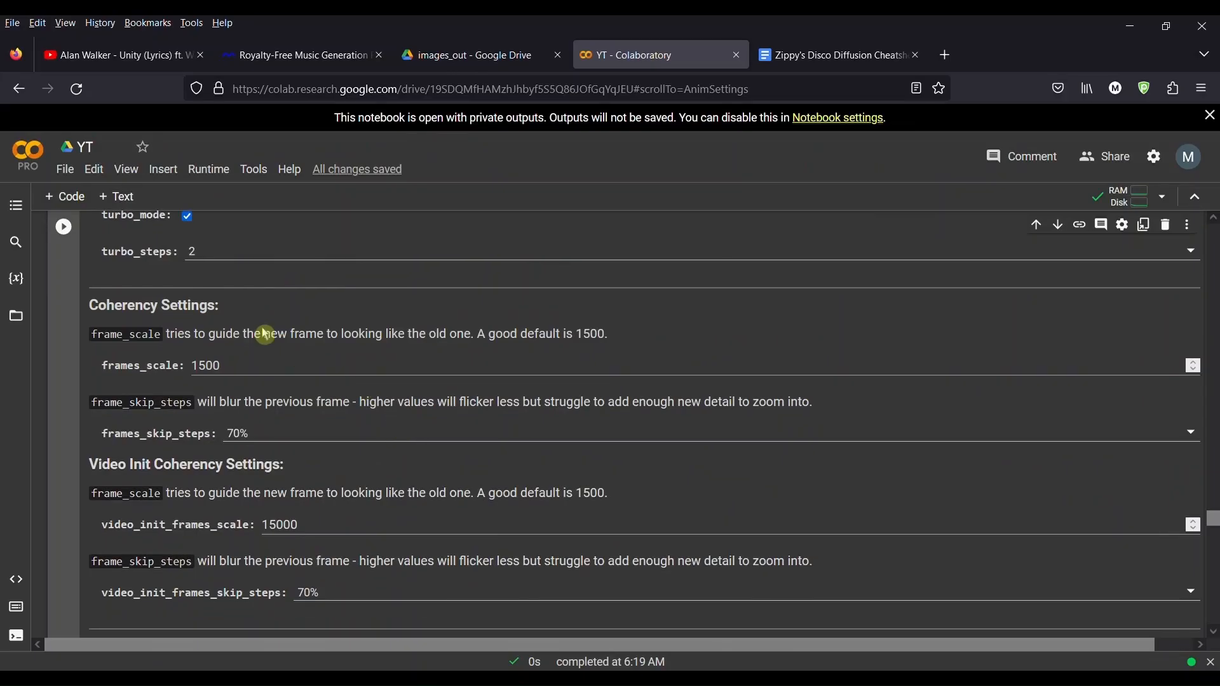
scroll(260, 316, "down", 1)
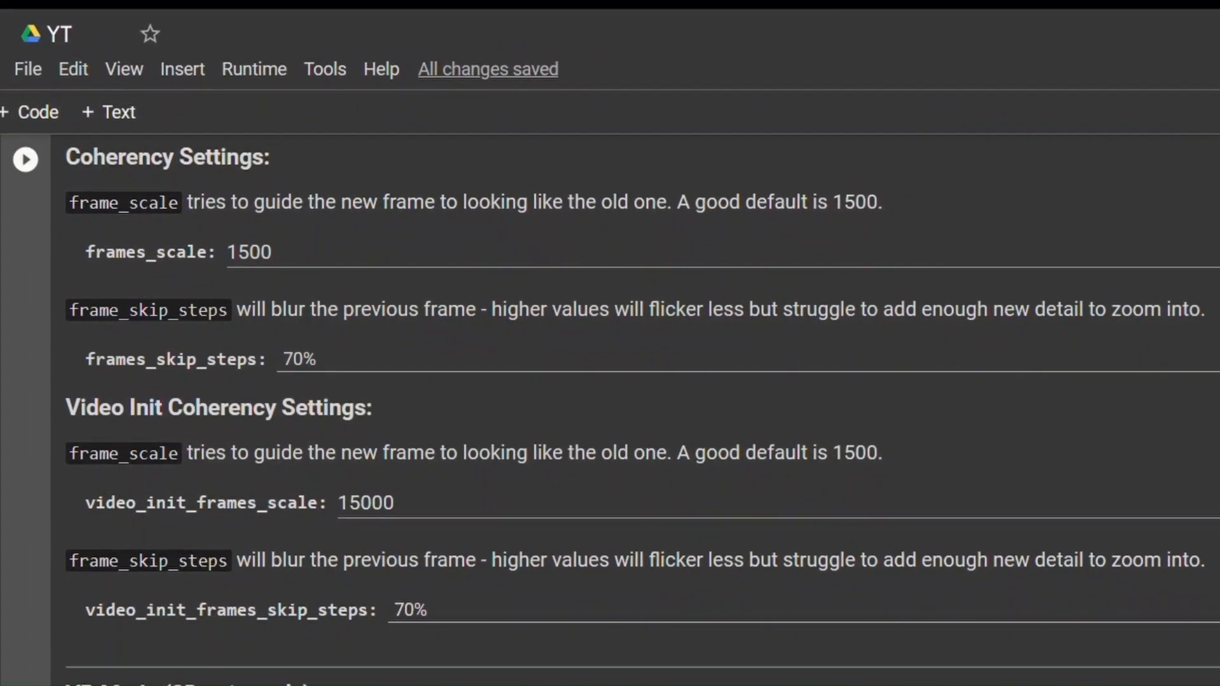
scroll(667, 457, "down", 2)
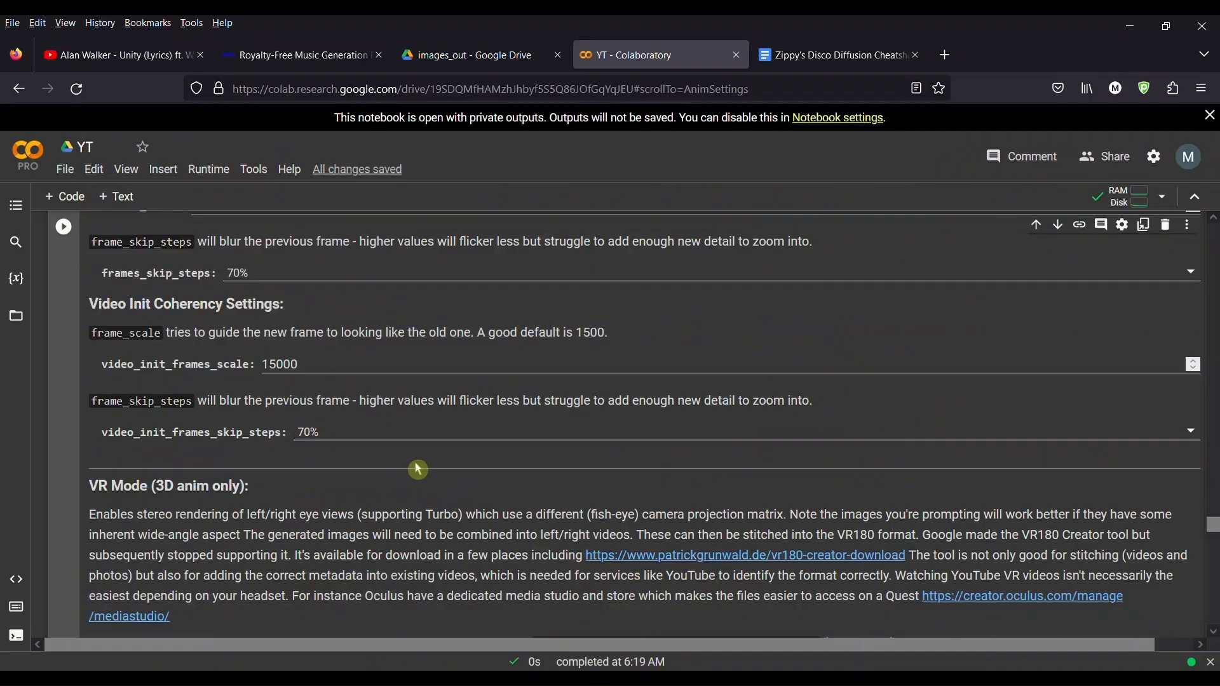
scroll(648, 463, "down", 4)
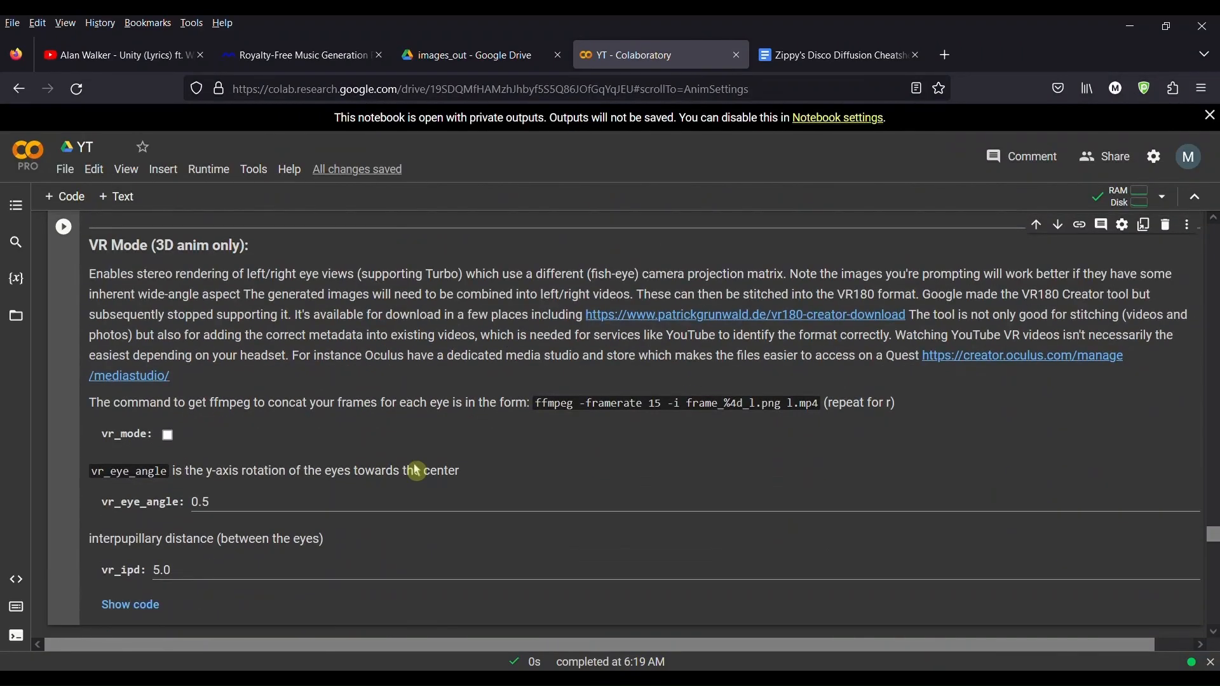
scroll(417, 470, "down", 1)
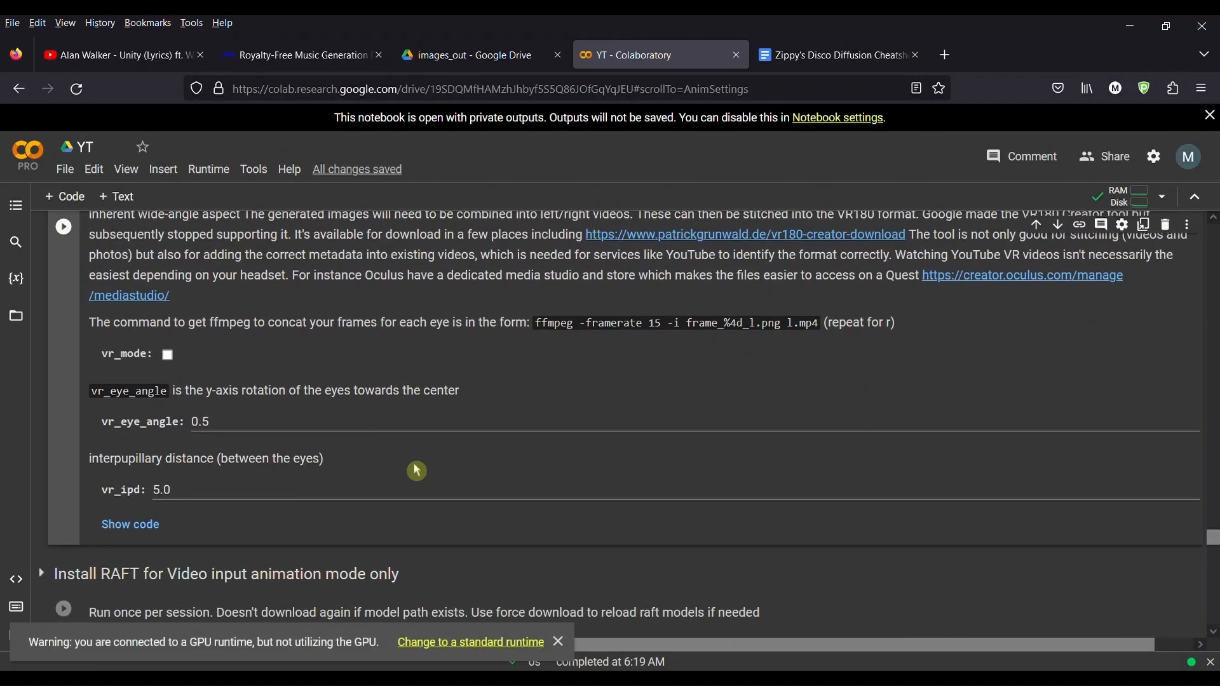
scroll(413, 471, "down", 1)
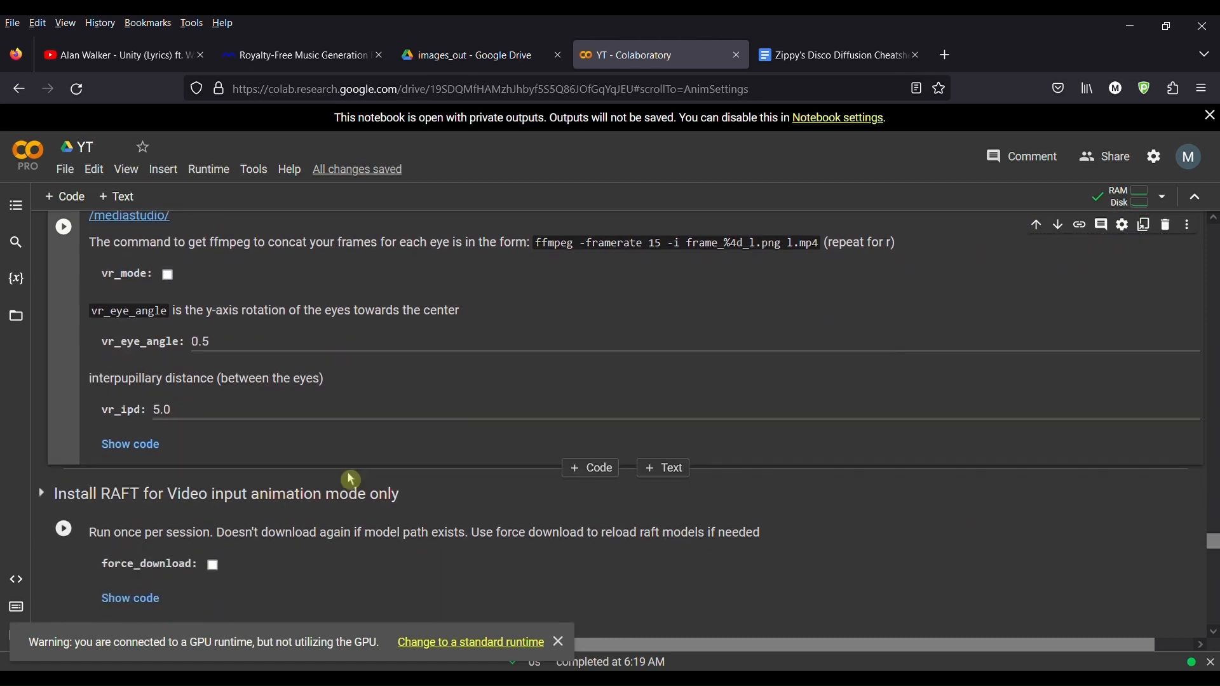
scroll(349, 480, "down", 1)
scroll(158, 432, "down", 5)
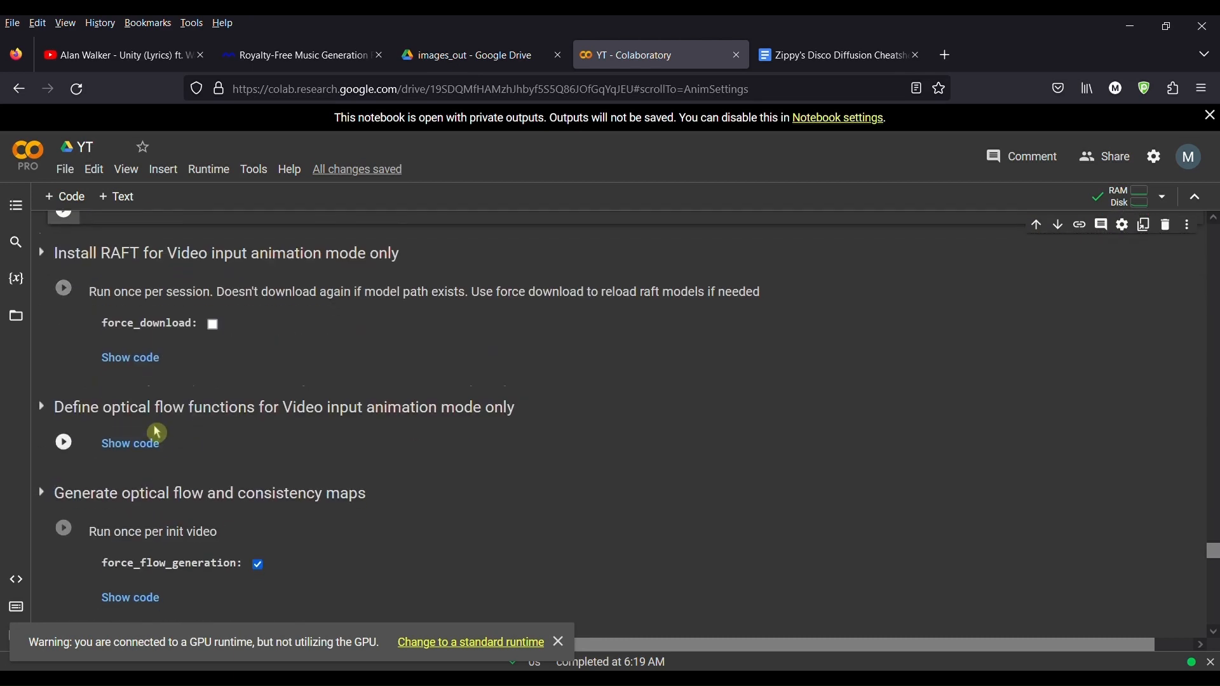
Step: Collapse the 4. Diffuse! section below the Prompts cell
scroll(159, 429, "up", 6)
scroll(159, 422, "down", 9)
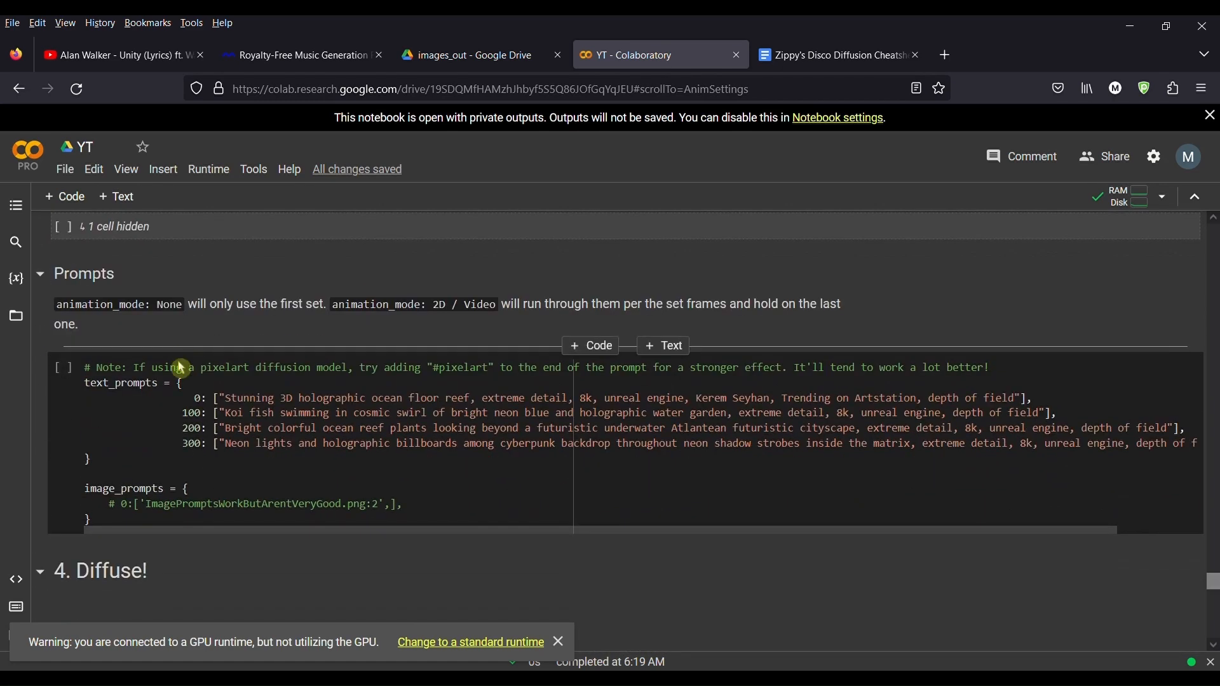
scroll(182, 382, "down", 2)
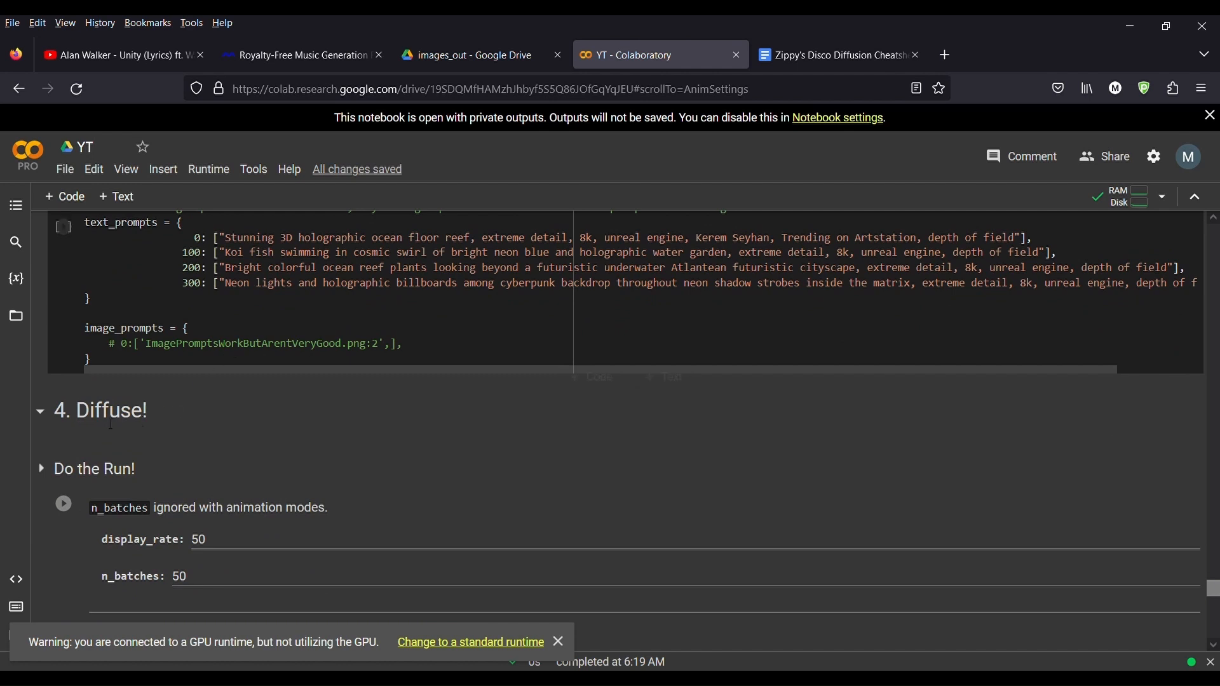
scroll(191, 382, "up", 2)
scroll(122, 392, "down", 2)
scroll(123, 392, "down", 1)
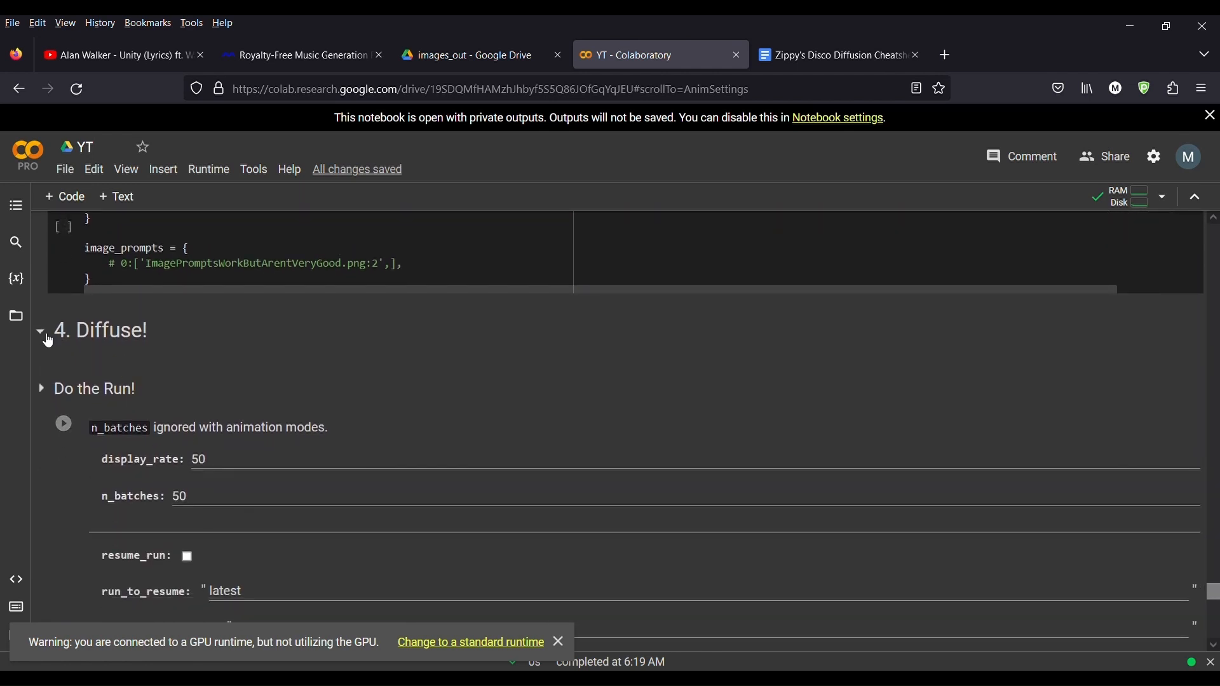
left_click(42, 334)
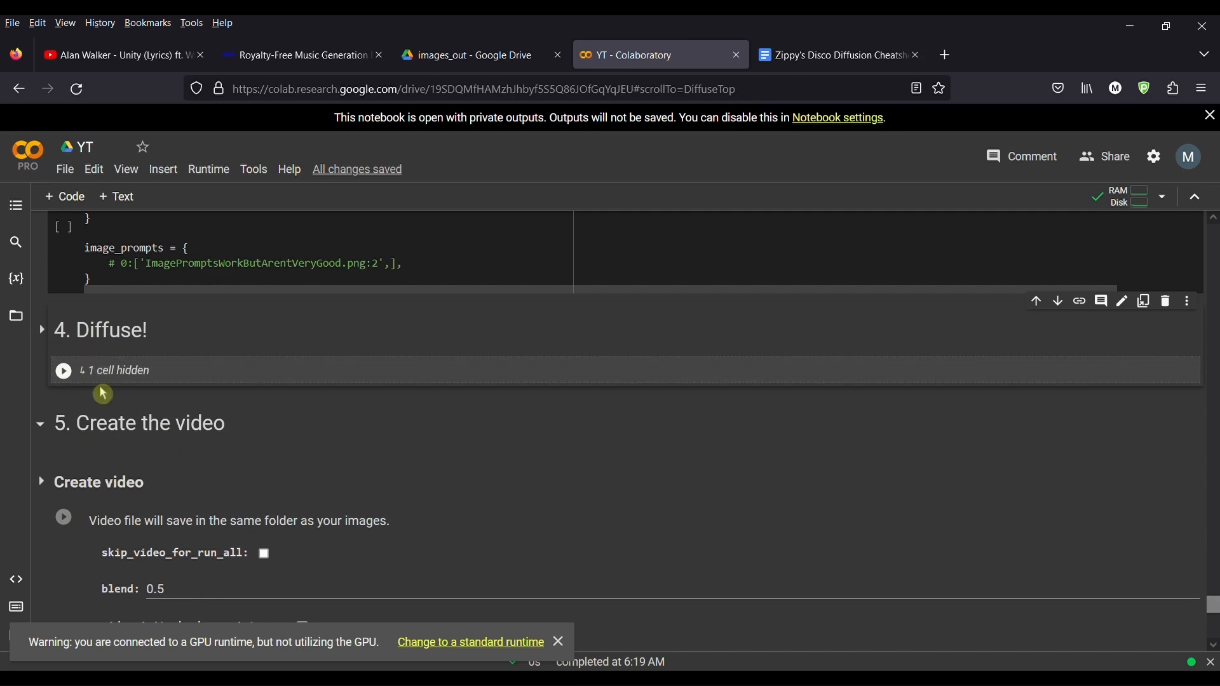
Step: Examine the Create video settings such as blend, folder, init_frame, last_frame and fps, returning up to Extra Settings
scroll(111, 392, "down", 1)
scroll(111, 392, "down", 1)
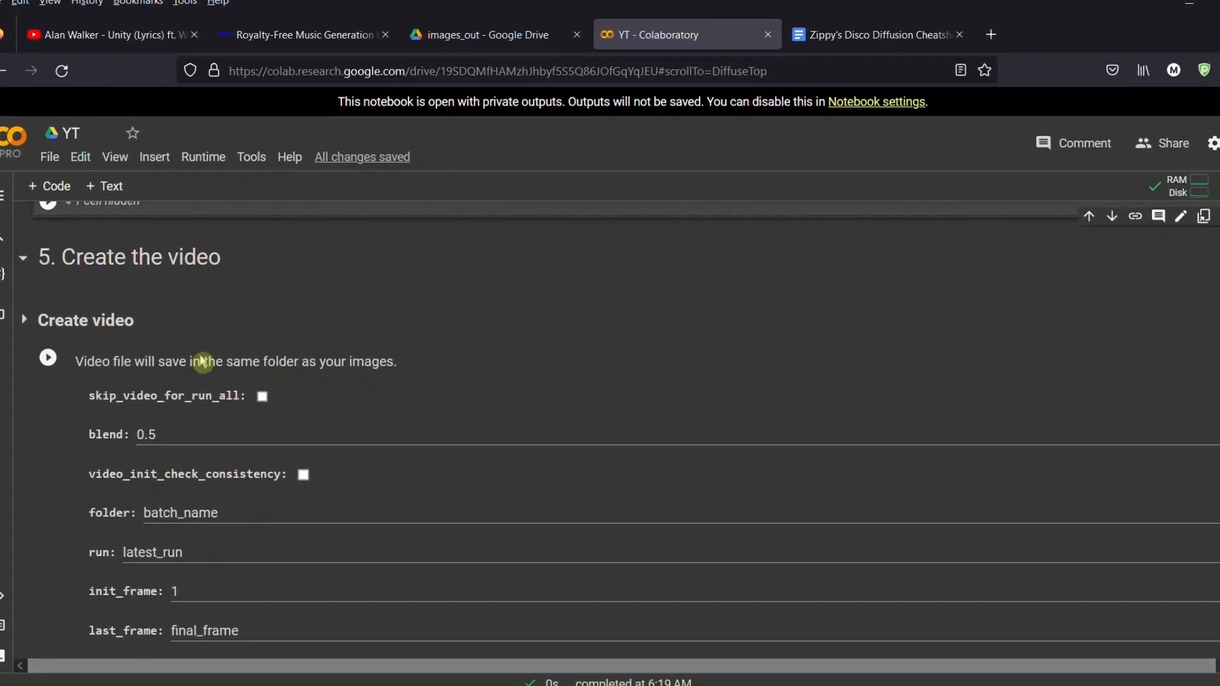
scroll(209, 514, "down", 2)
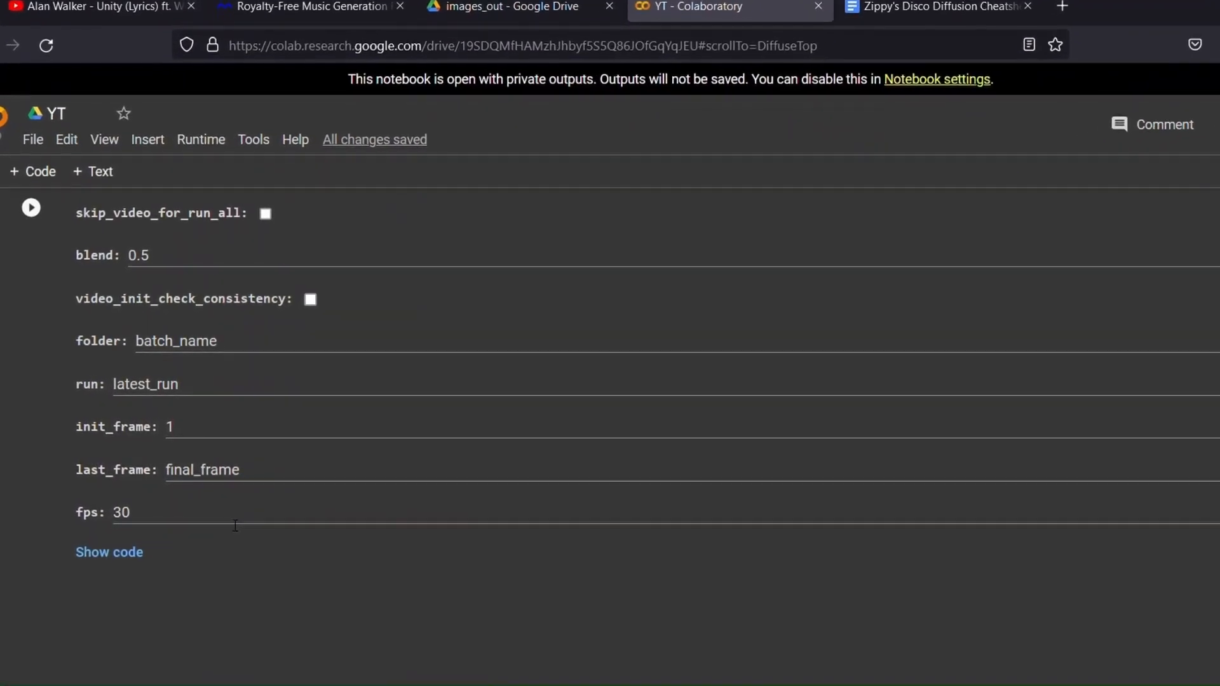
scroll(265, 547, "up", 4)
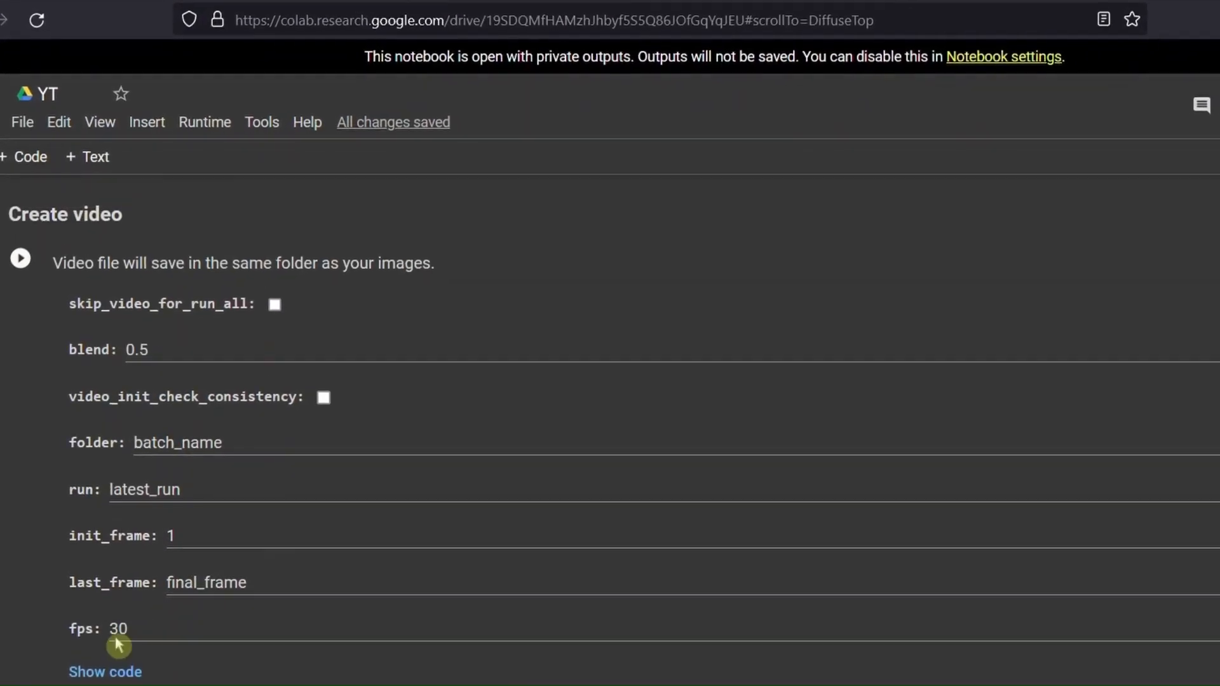
scroll(299, 601, "up", 3)
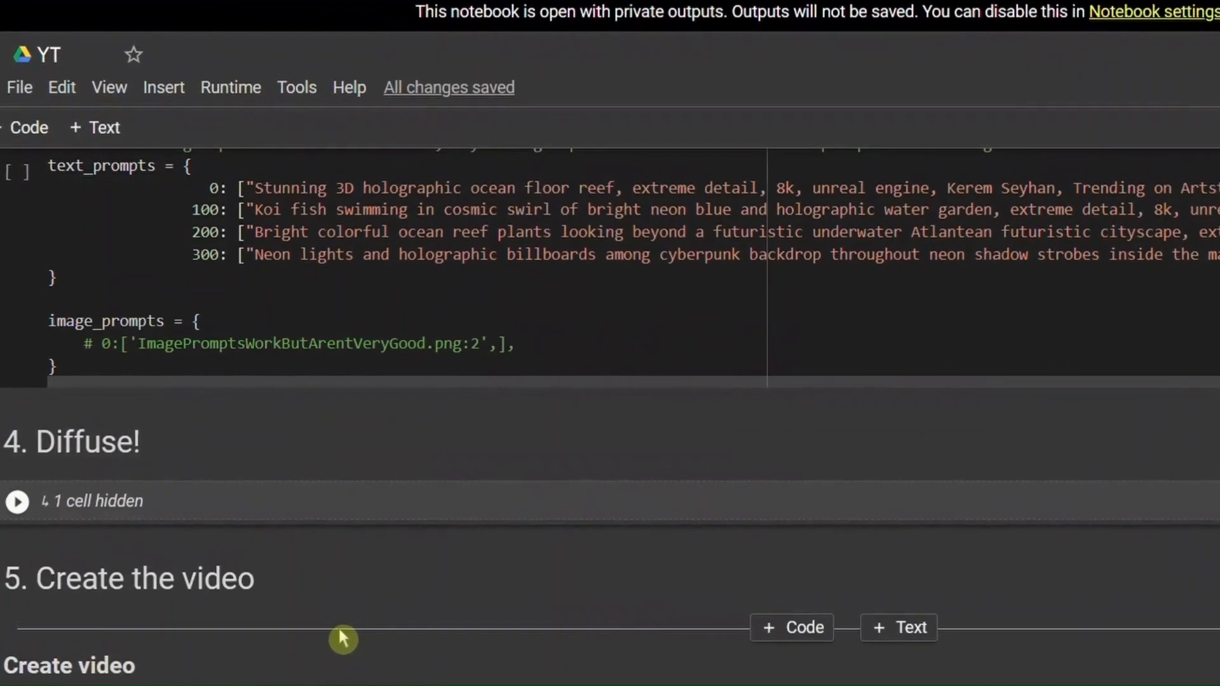
scroll(336, 634, "down", 10)
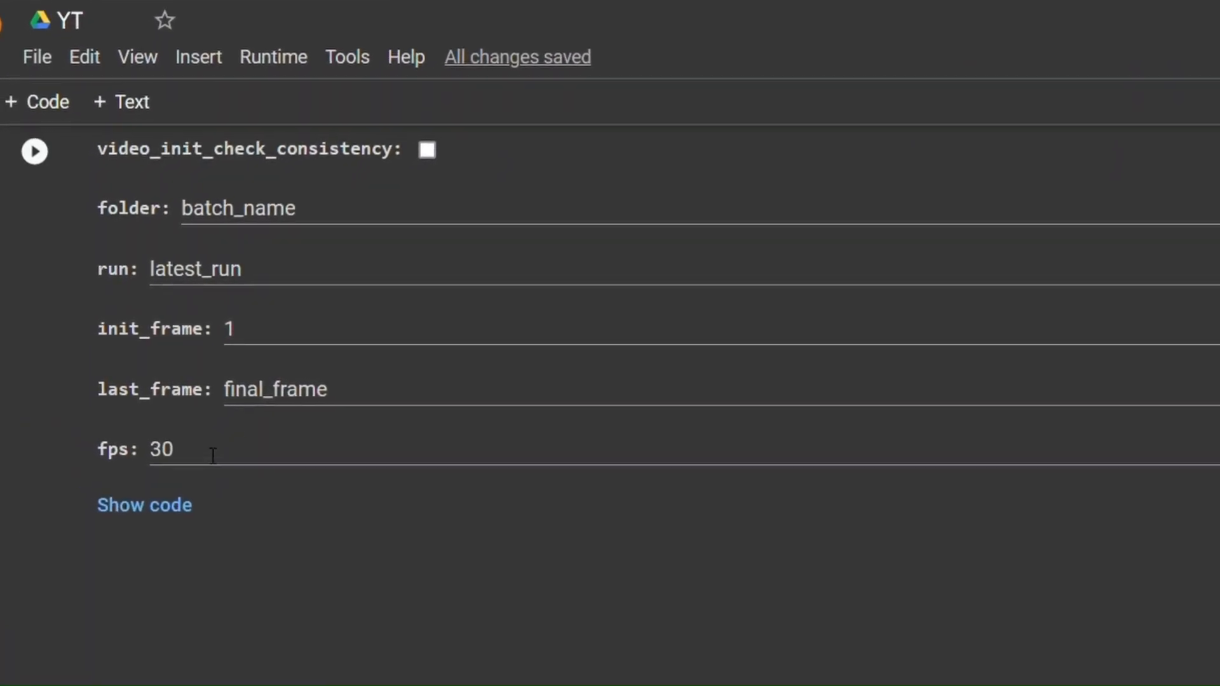
scroll(283, 546, "up", 4)
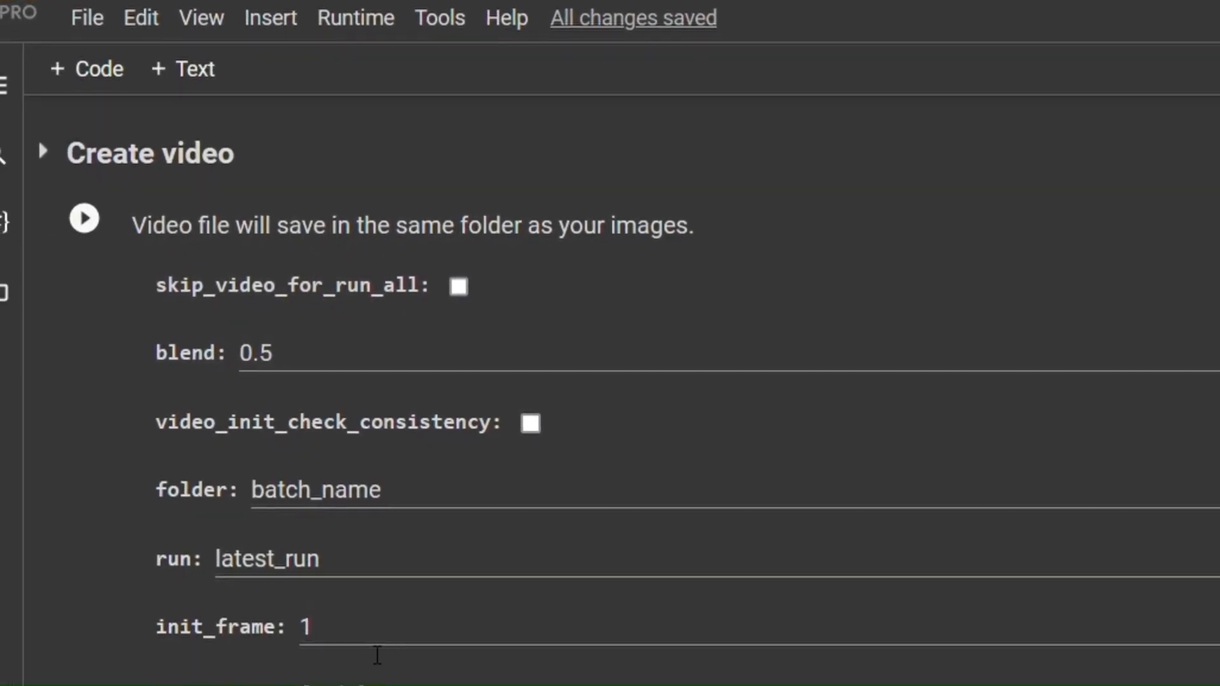
scroll(381, 652, "up", 2)
scroll(391, 654, "down", 4)
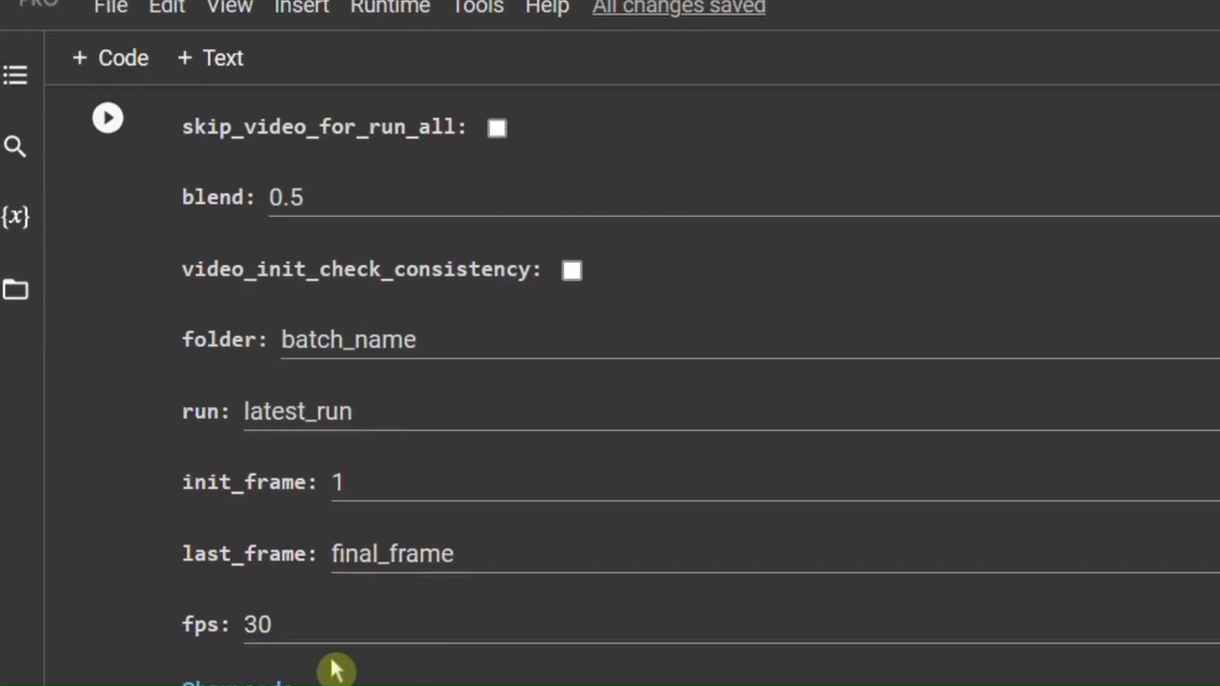
scroll(330, 655, "up", 3)
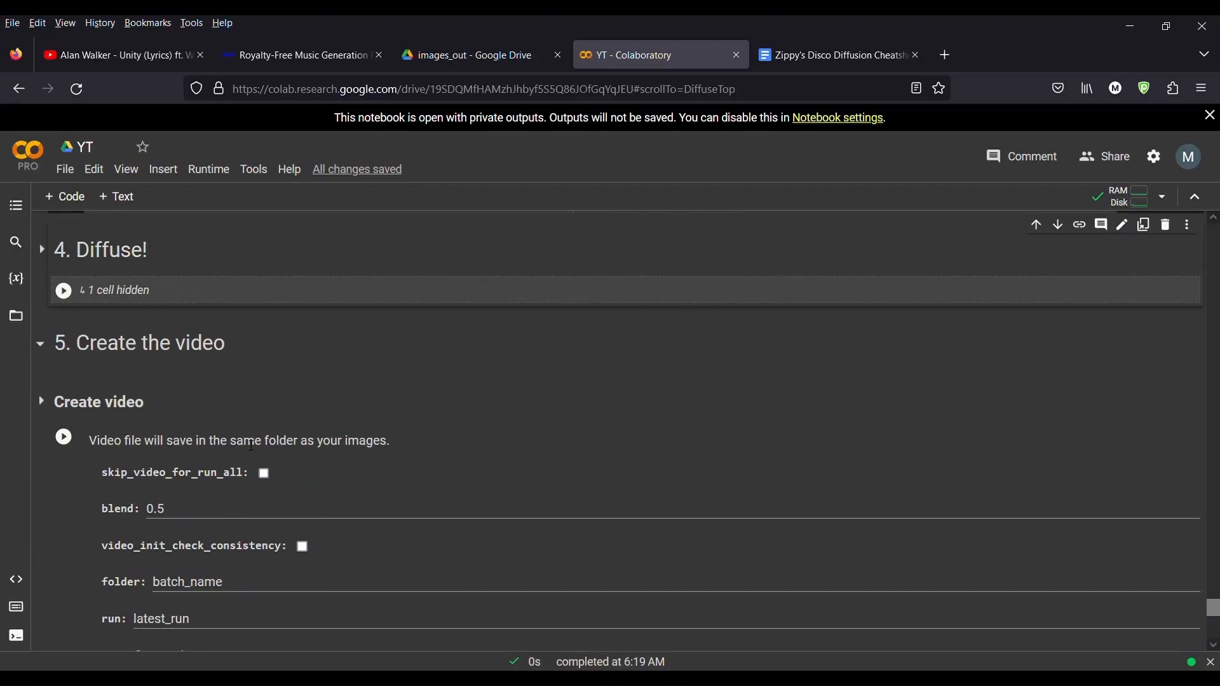
scroll(200, 469, "up", 1)
scroll(207, 498, "up", 3)
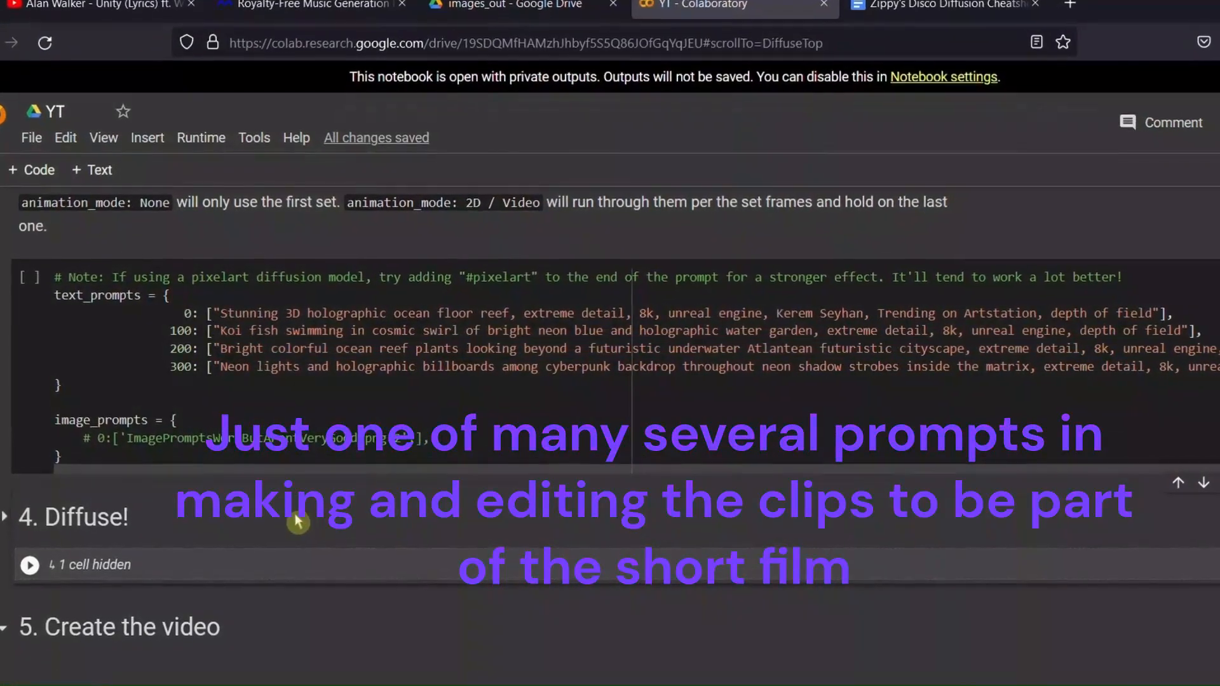
scroll(298, 521, "up", 1)
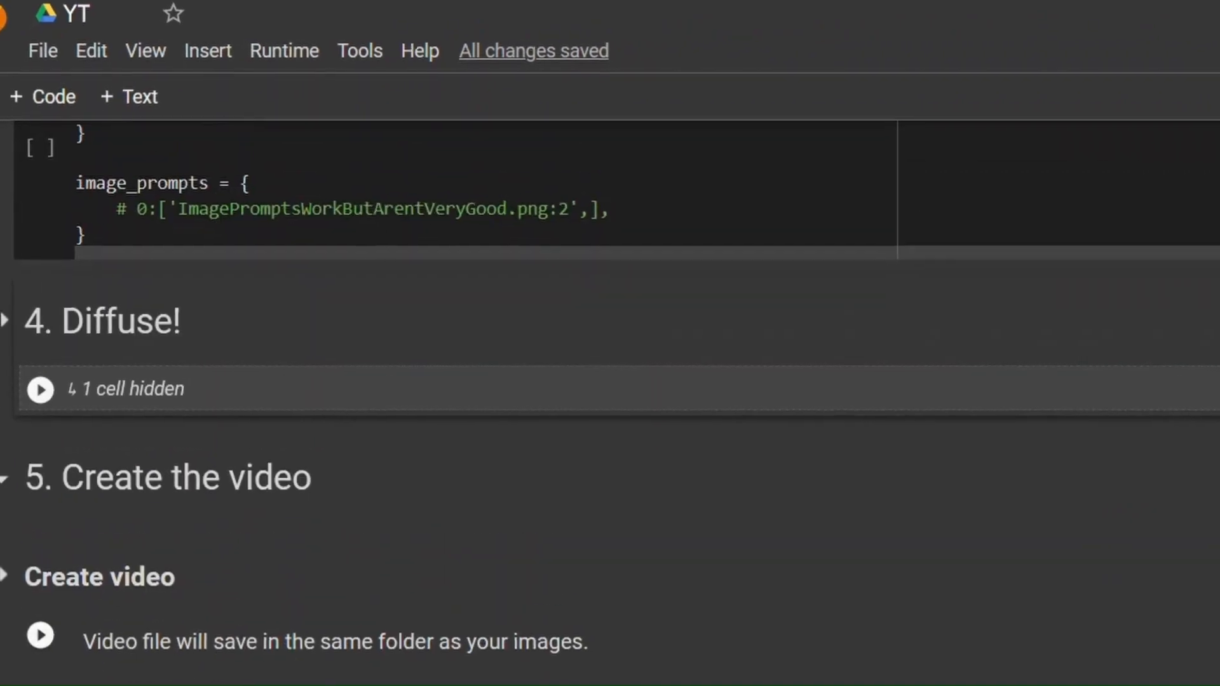
scroll(610, 394, "up", 3)
scroll(609, 393, "up", 2)
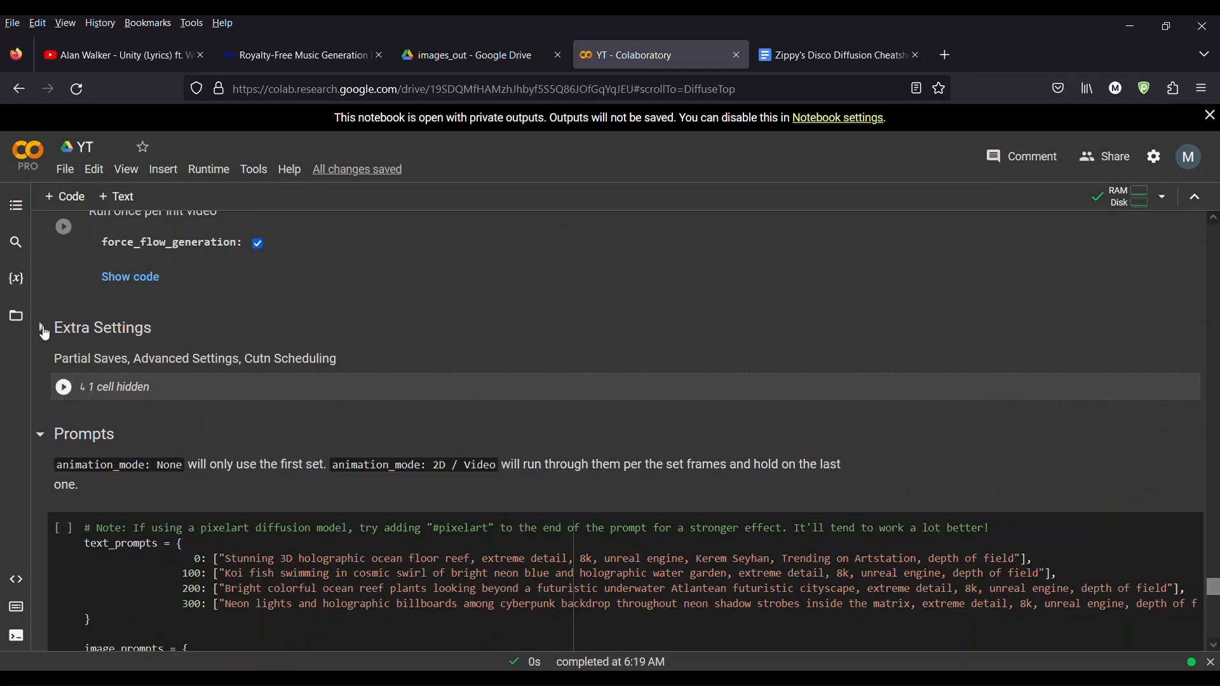
Step: Expand the Extra Settings section and review its Saving, Advanced Settings, Cutn Scheduling and Transformation Settings
left_click(42, 329)
scroll(219, 360, "down", 1)
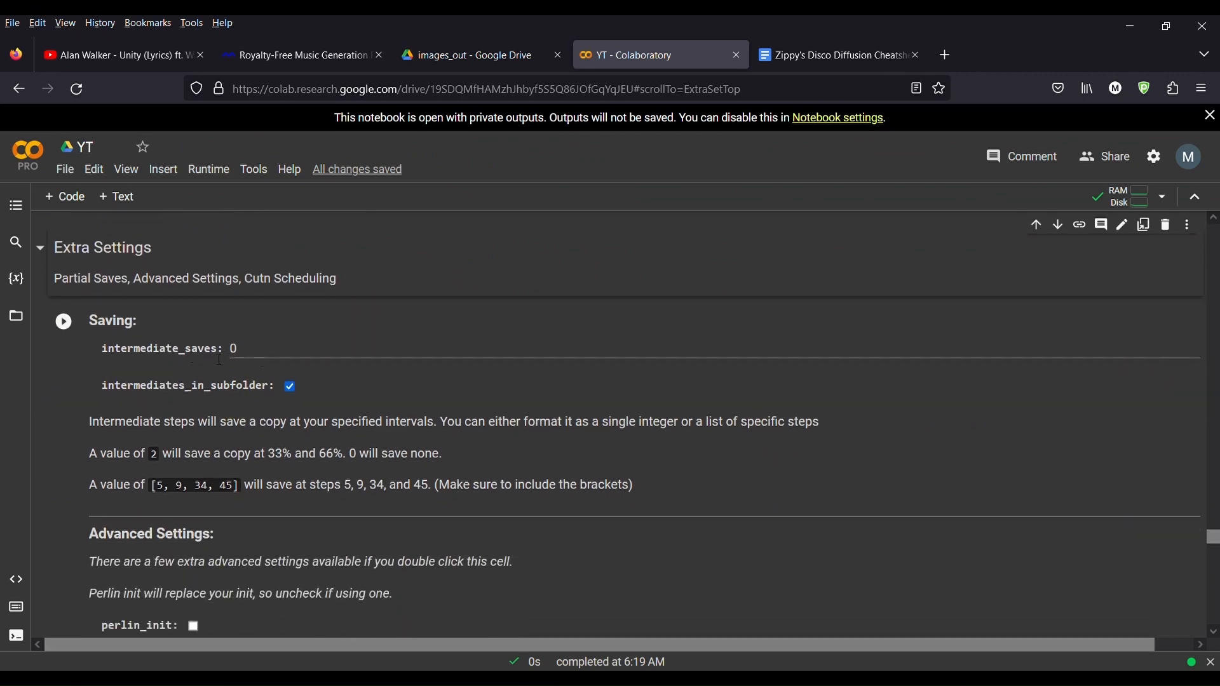
scroll(280, 428, "down", 8)
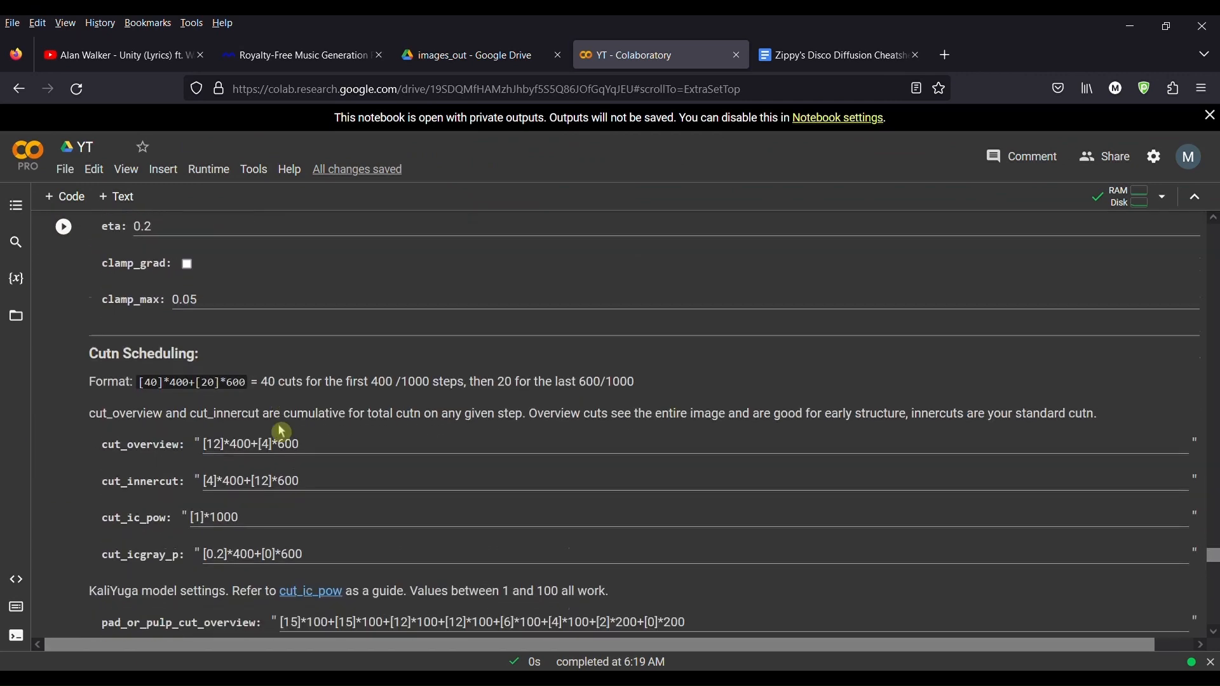
scroll(277, 423, "down", 3)
scroll(254, 406, "up", 2)
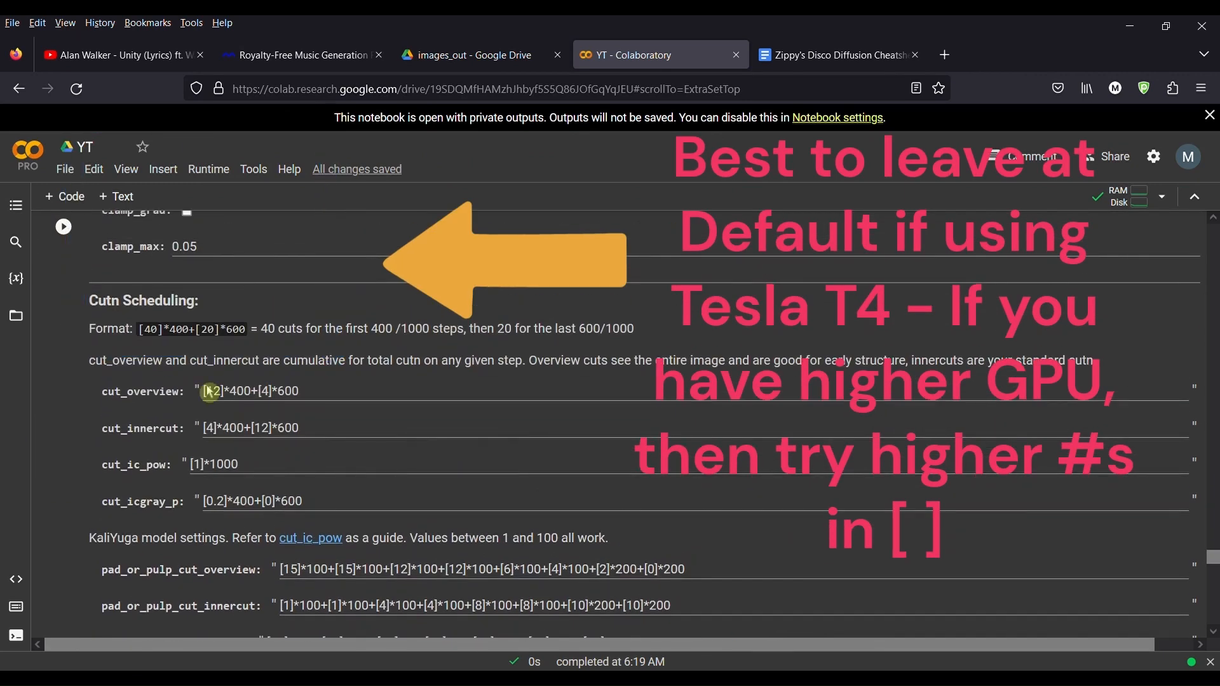
scroll(209, 392, "up", 1)
scroll(266, 381, "down", 1)
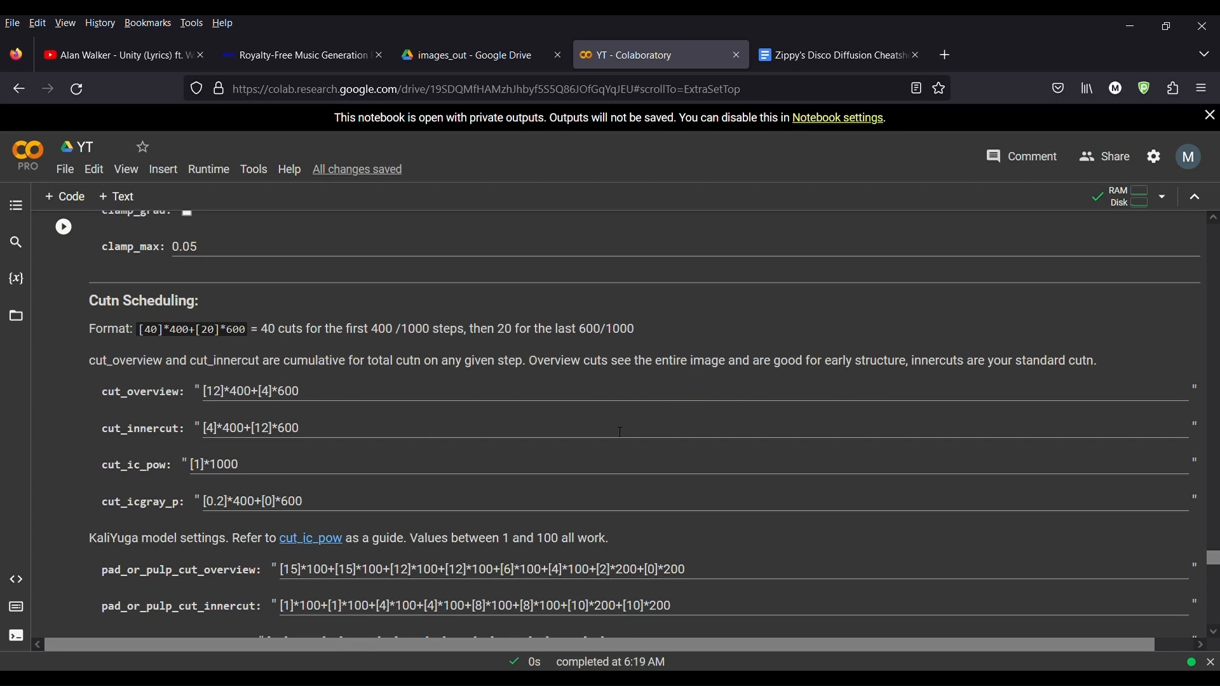
scroll(622, 432, "down", 10)
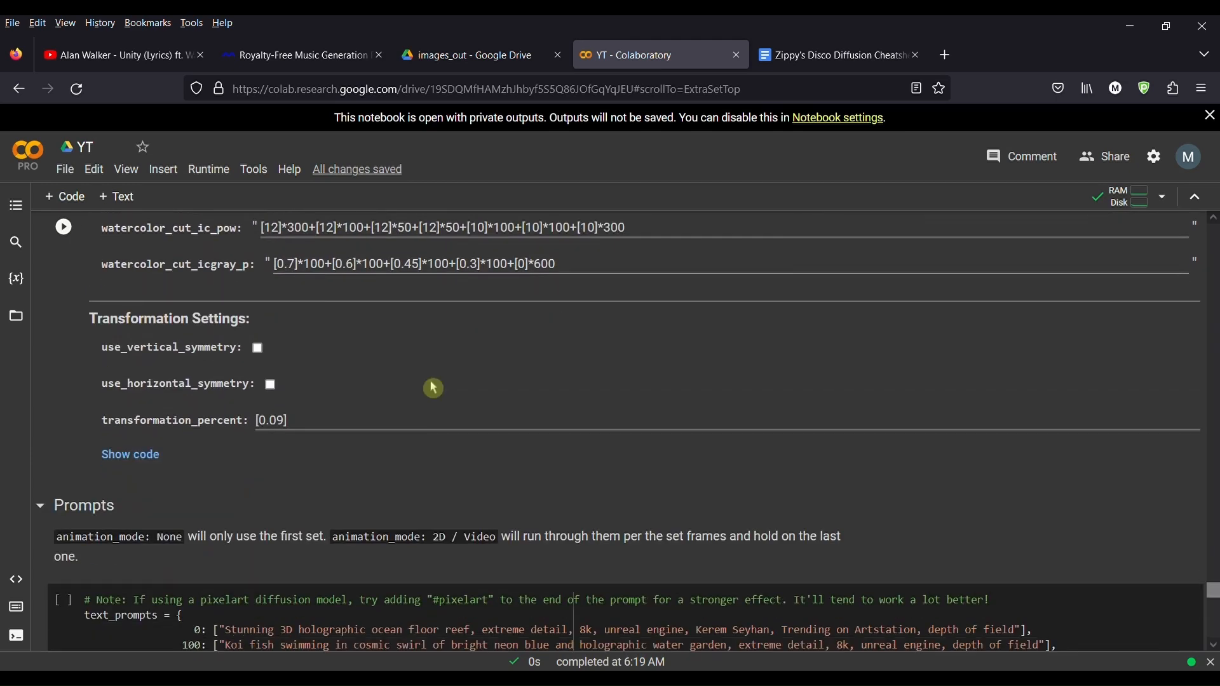
scroll(383, 405, "up", 12)
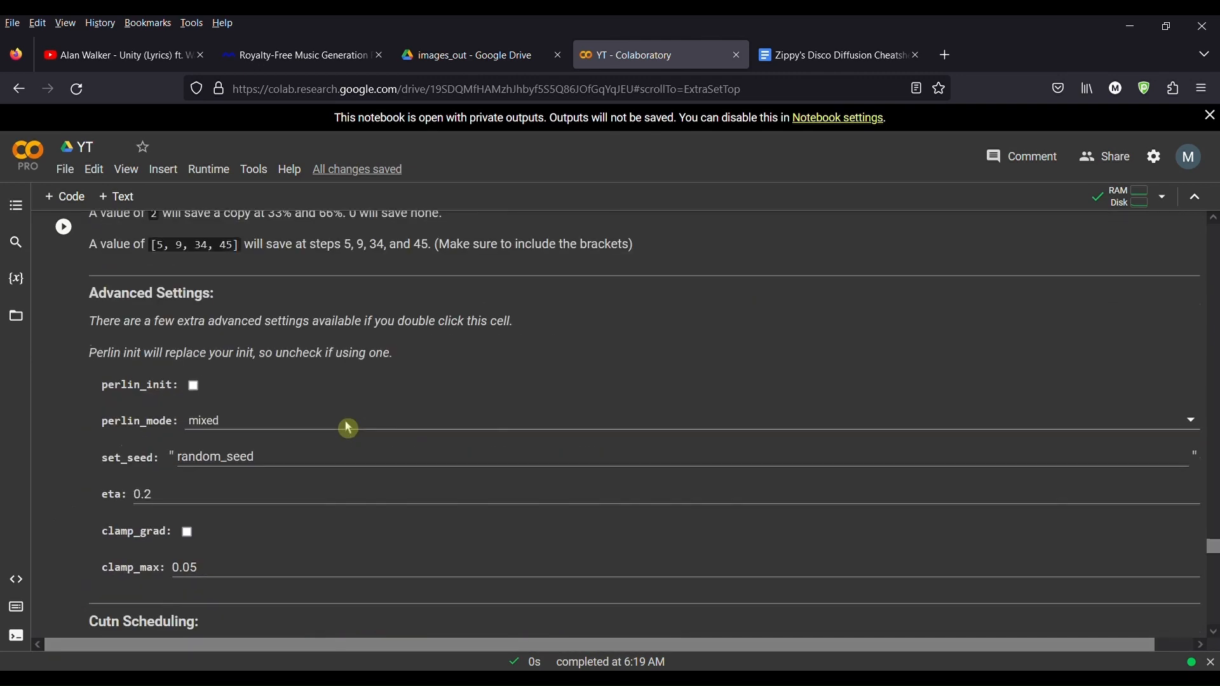
scroll(254, 406, "up", 1)
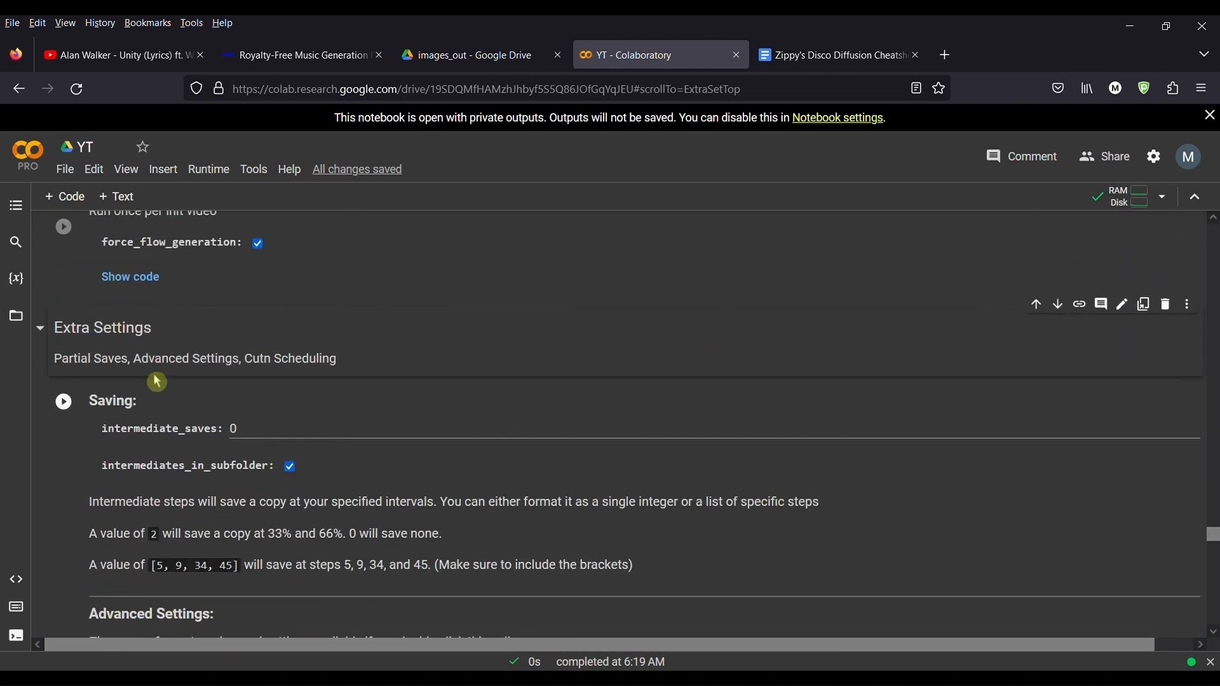
Step: Collapse the Extra Settings section and expand the 4. Diffuse! section
left_click(42, 329)
scroll(113, 388, "down", 5)
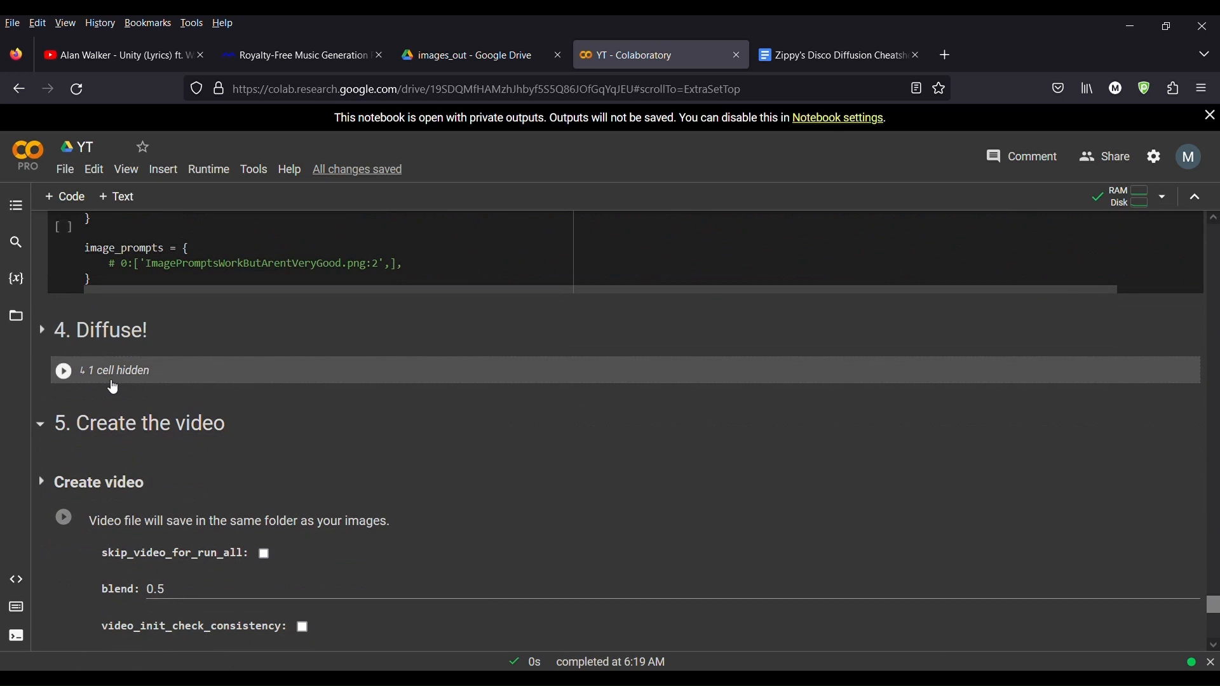
left_click(45, 334)
scroll(186, 426, "down", 3)
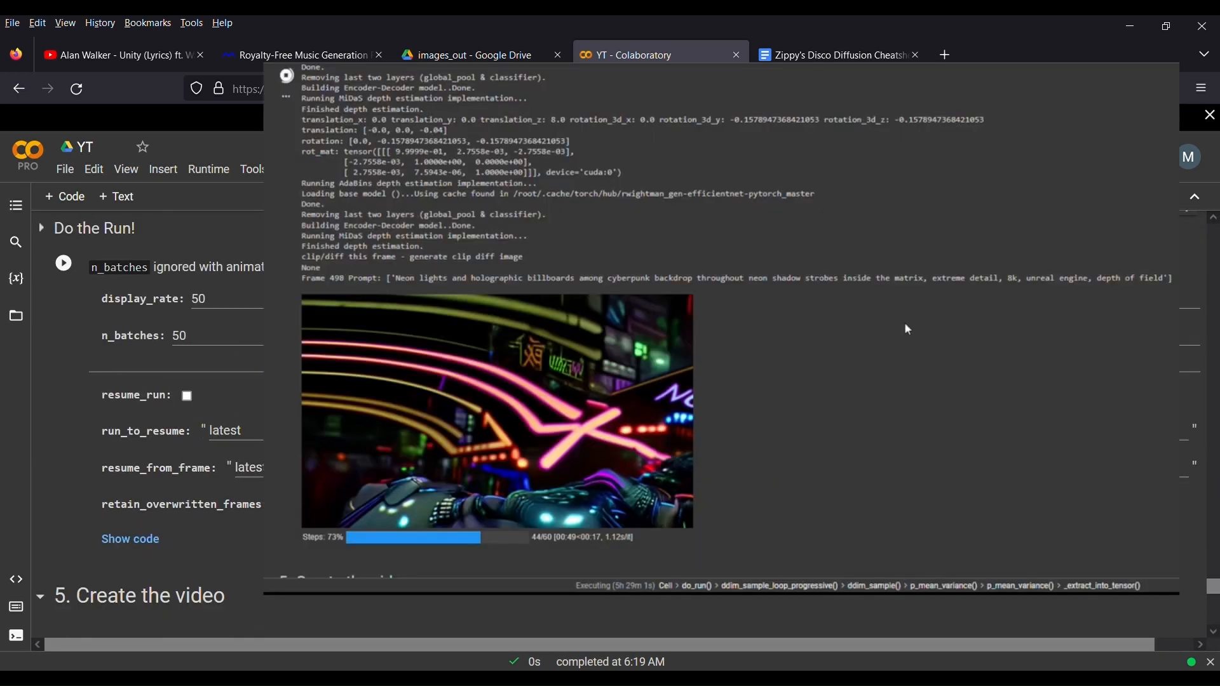
Step: Review the Do the Run! settings such as display_rate, n_batches, resume_run and run_to_resume
scroll(209, 430, "up", 1)
scroll(208, 431, "up", 3)
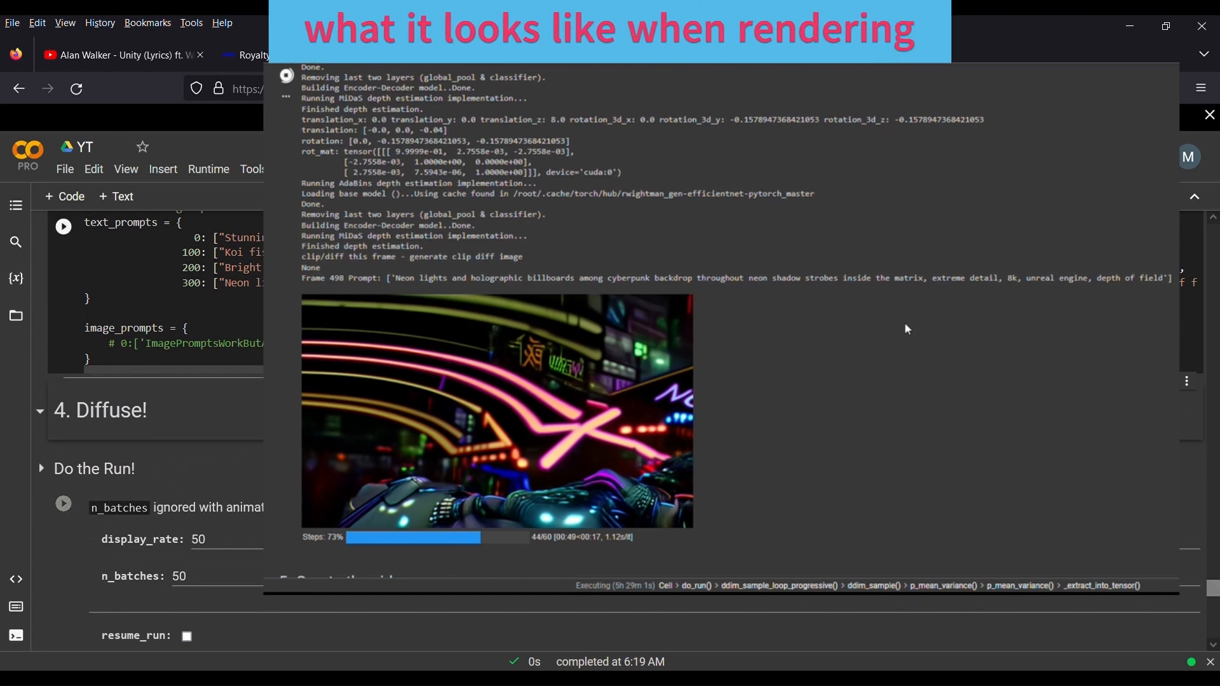
scroll(208, 431, "down", 3)
scroll(209, 431, "down", 2)
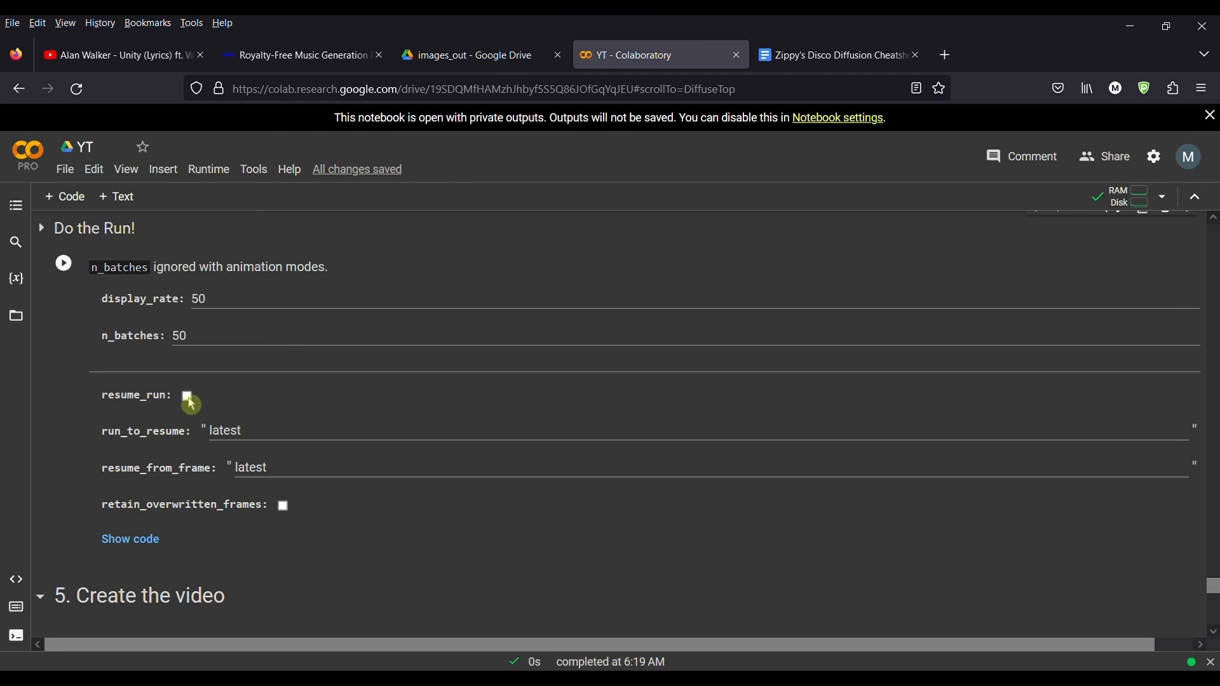
left_click(195, 435)
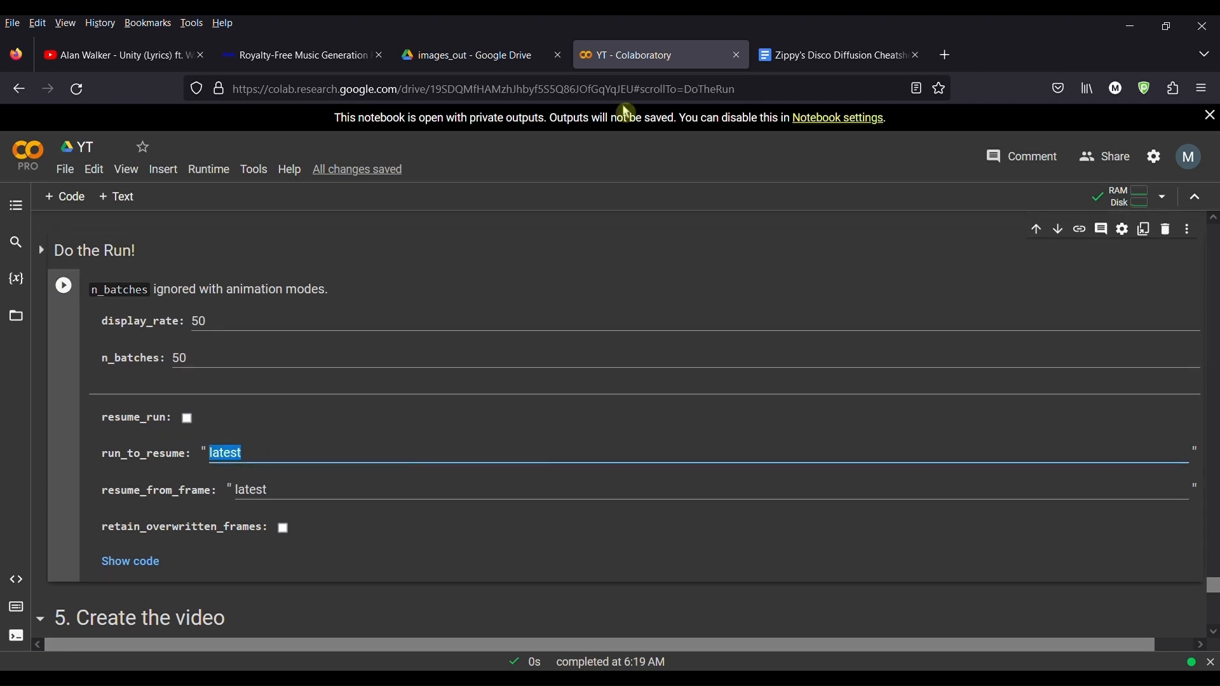
Step: Open the DDTest_08 output folder in Google Drive and browse its rendered frames
left_click(505, 65)
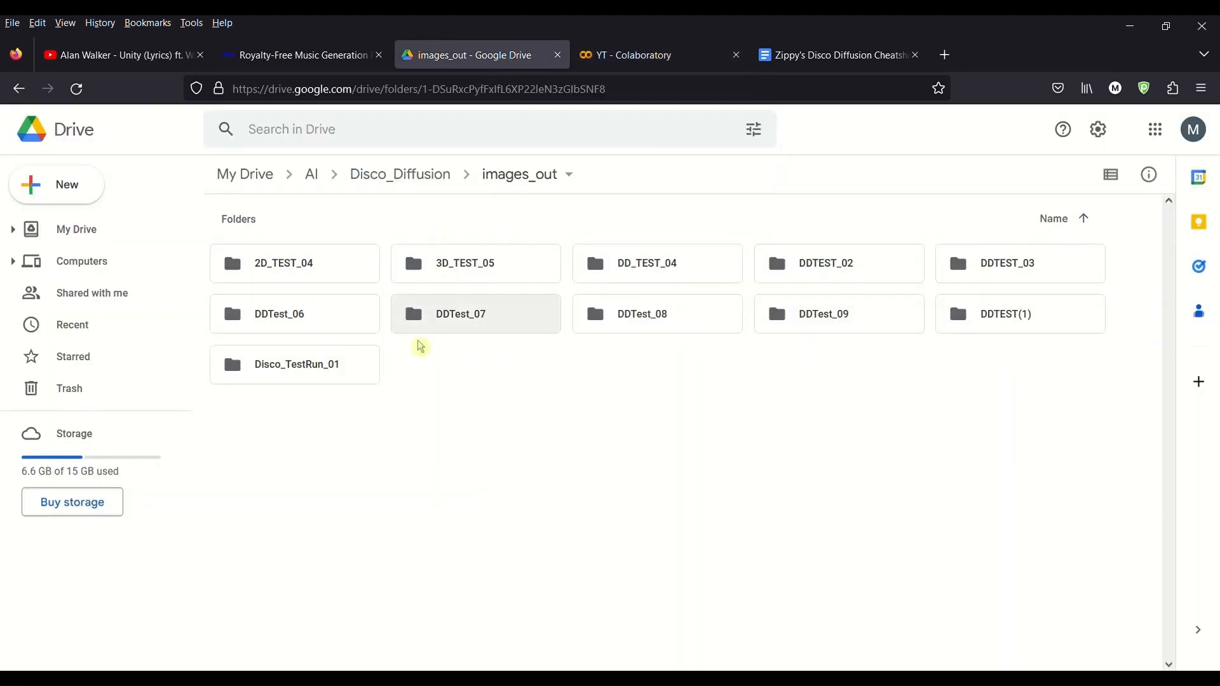
double_click(717, 326)
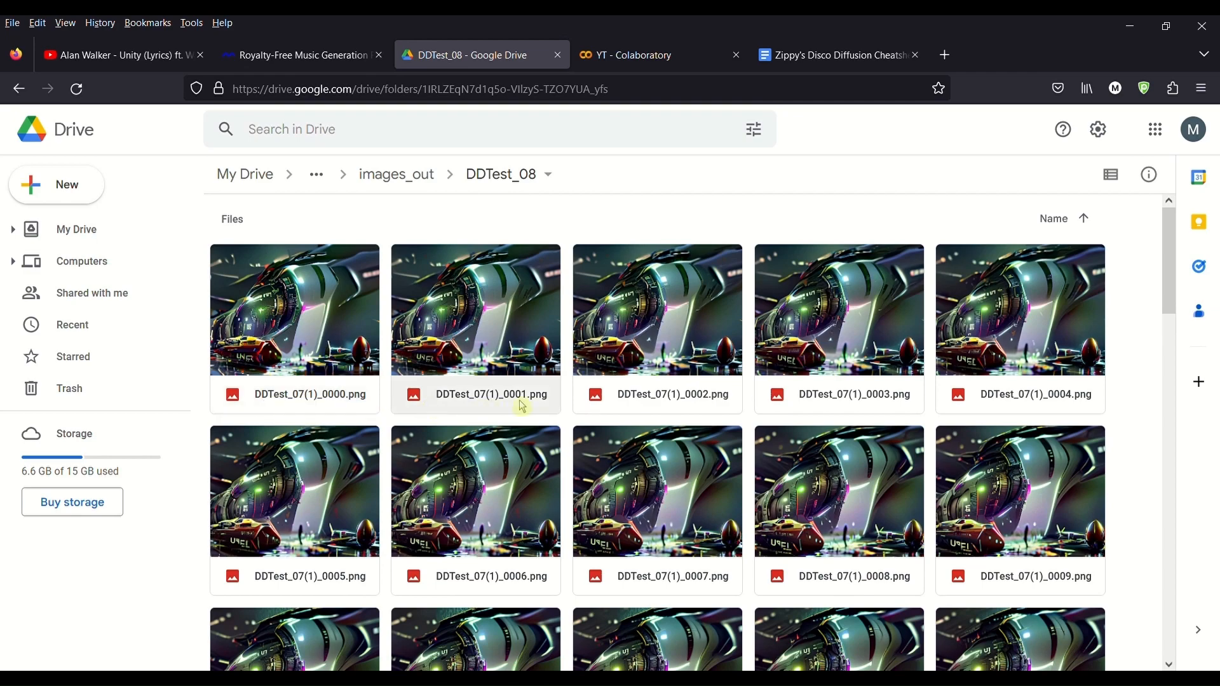
scroll(699, 439, "down", 15)
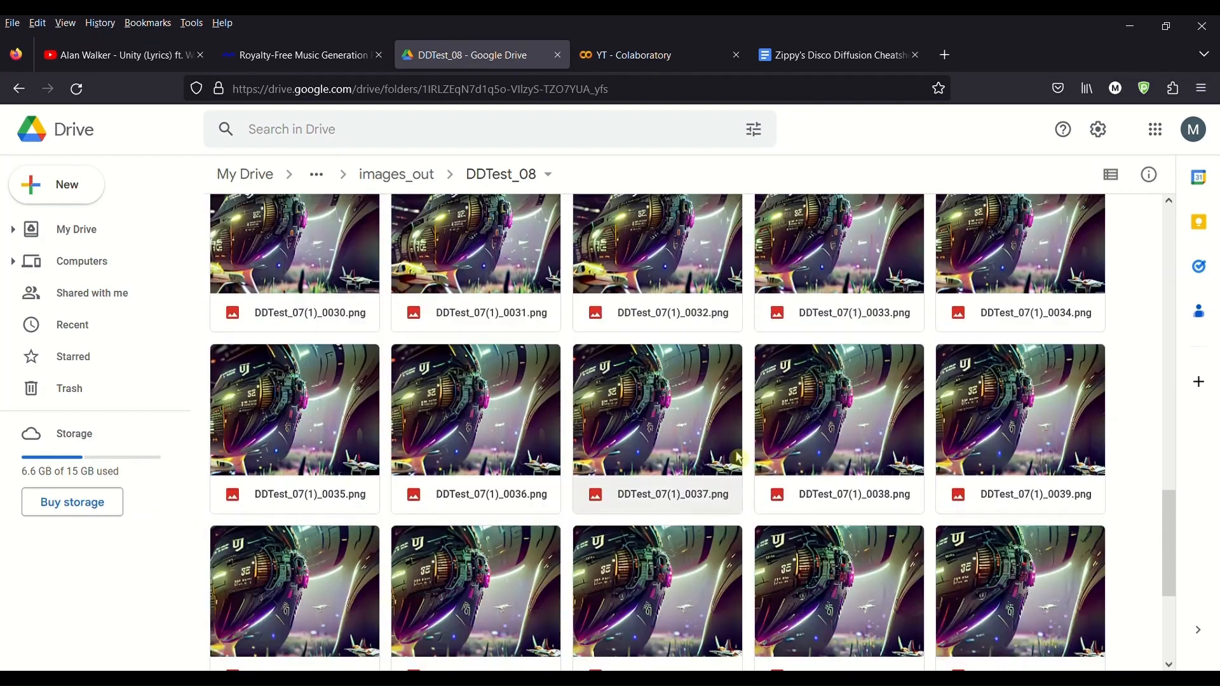
scroll(739, 457, "down", 4)
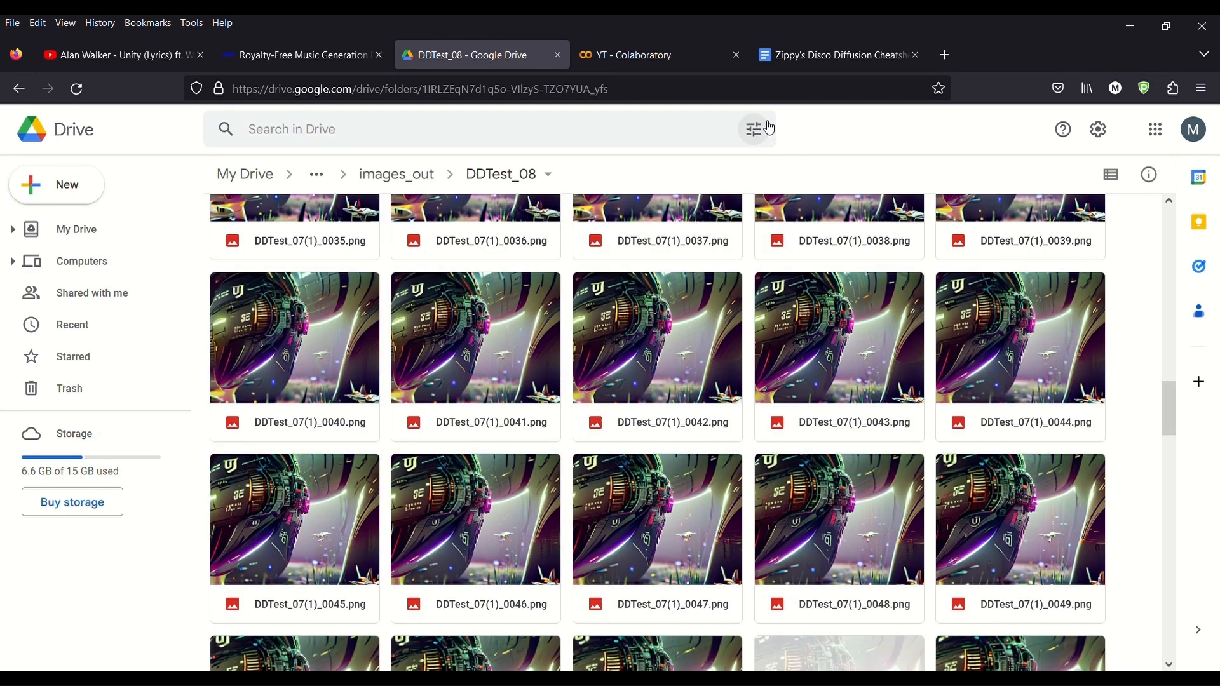
Step: Compare the resume_from_frame field in the notebook with the frame files in the DDTest_08 folder
left_click(674, 55)
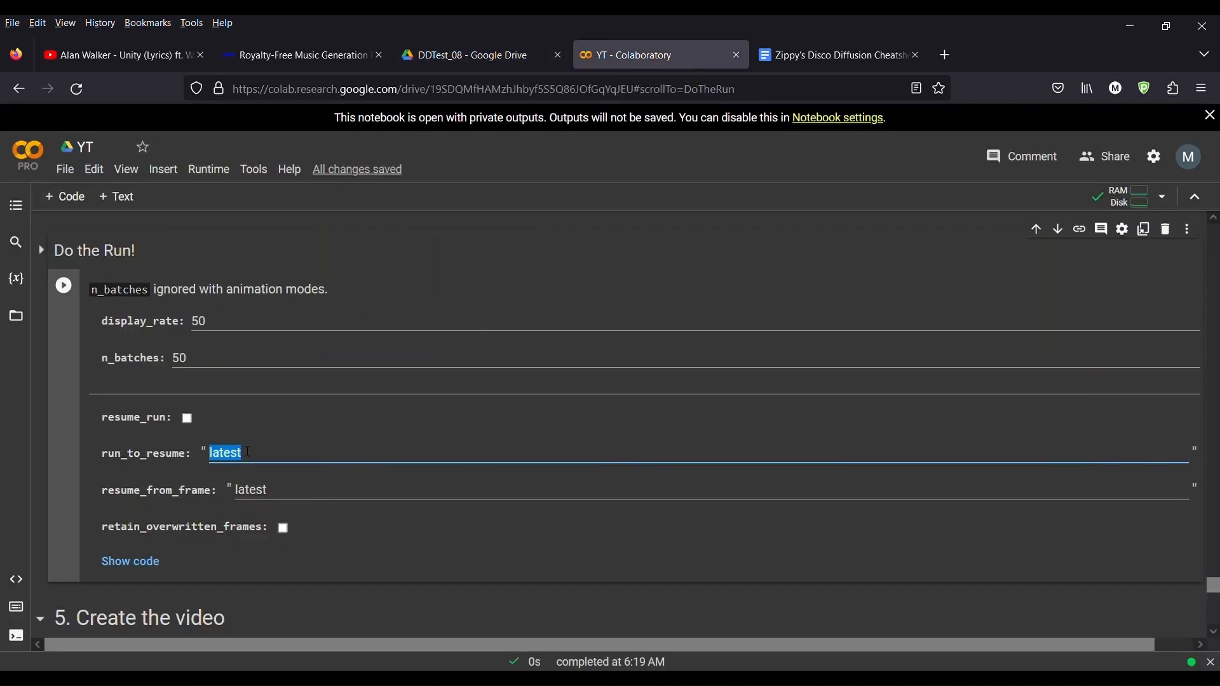
left_click(290, 493)
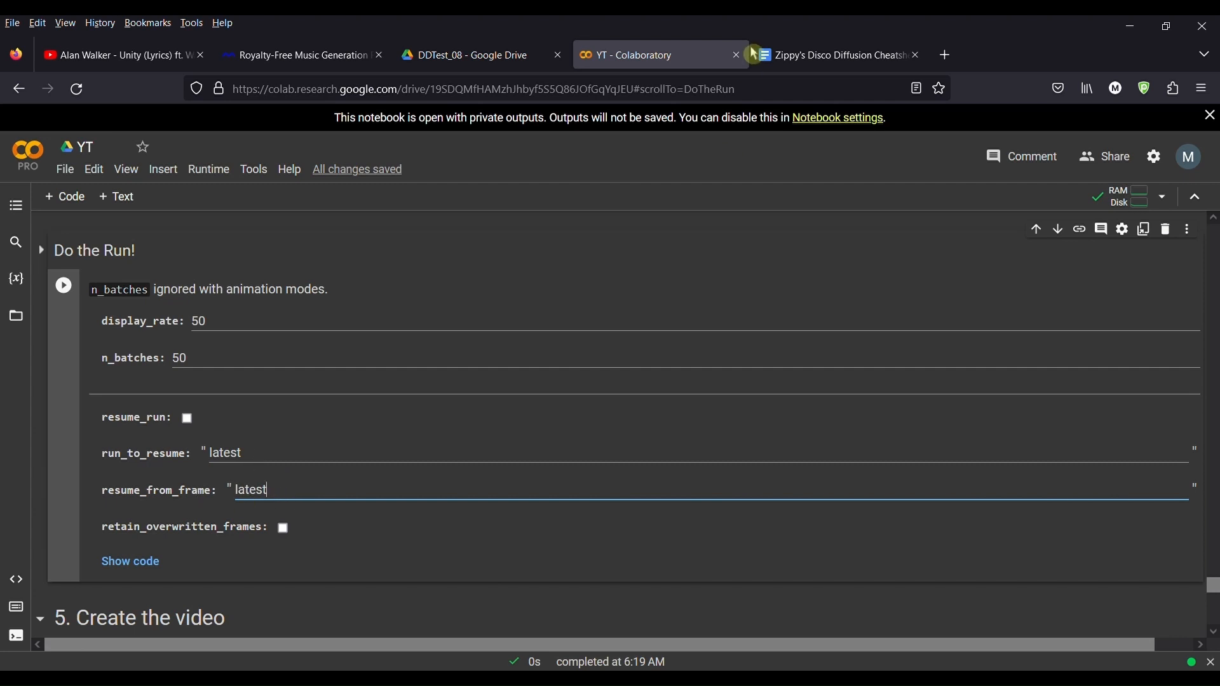
left_click(506, 56)
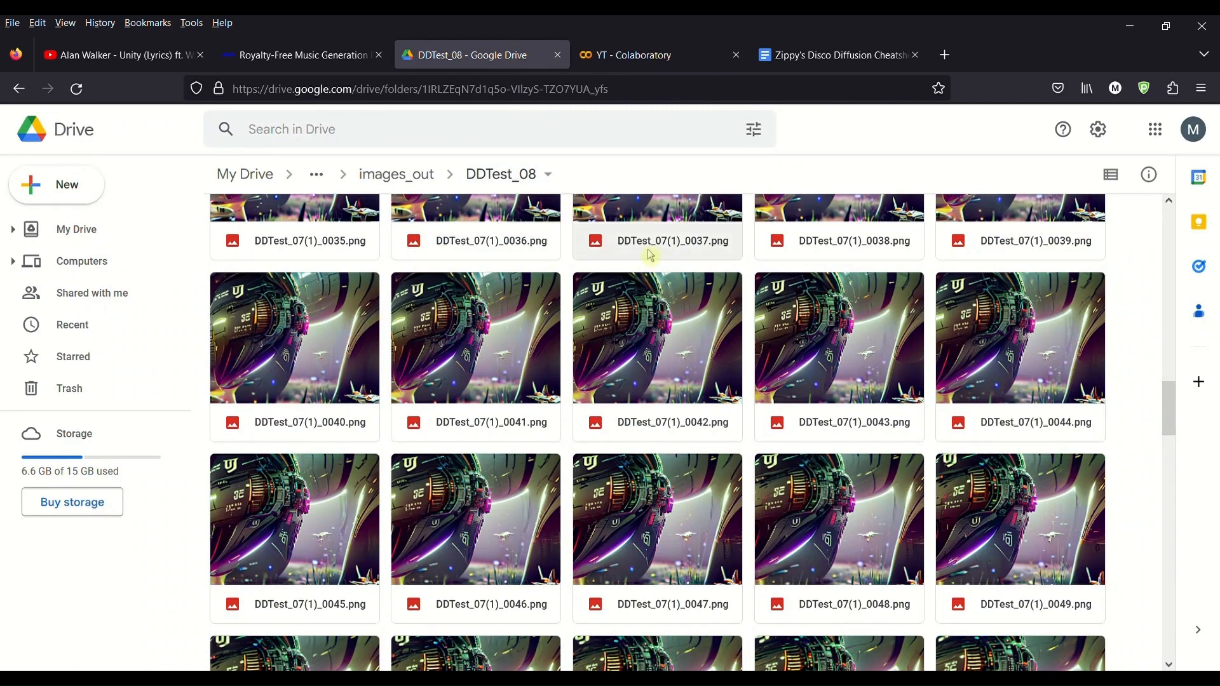
left_click(657, 61)
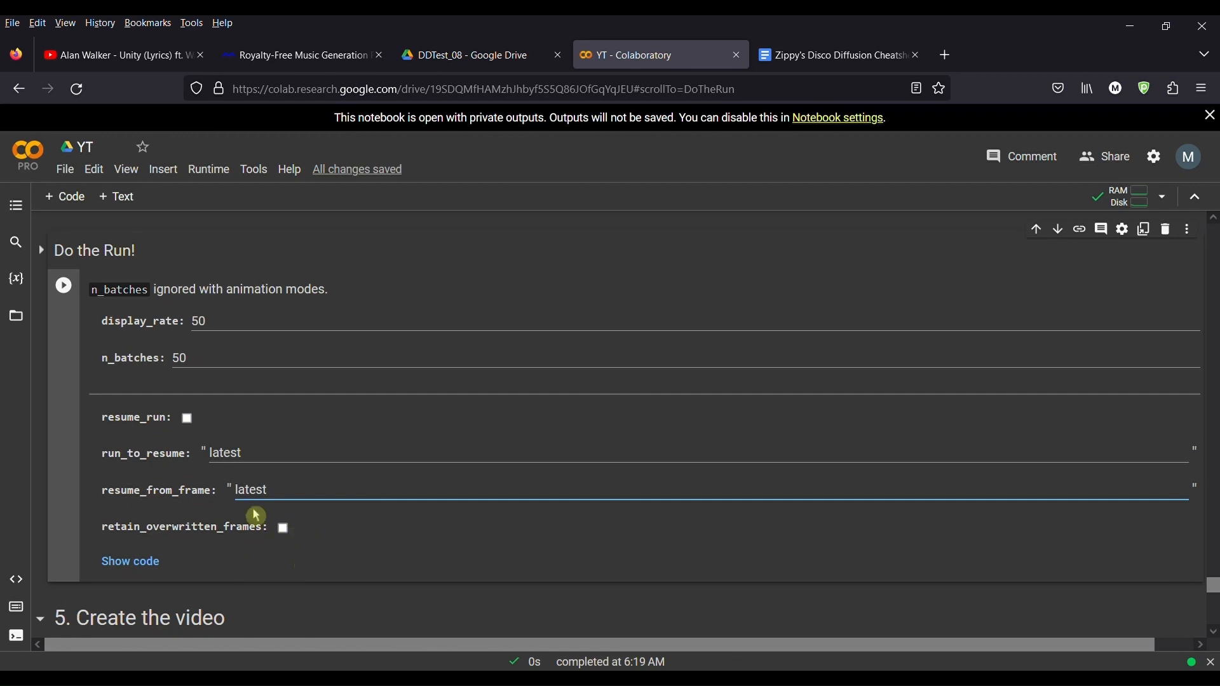
scroll(335, 517, "up", 8)
scroll(336, 513, "down", 3)
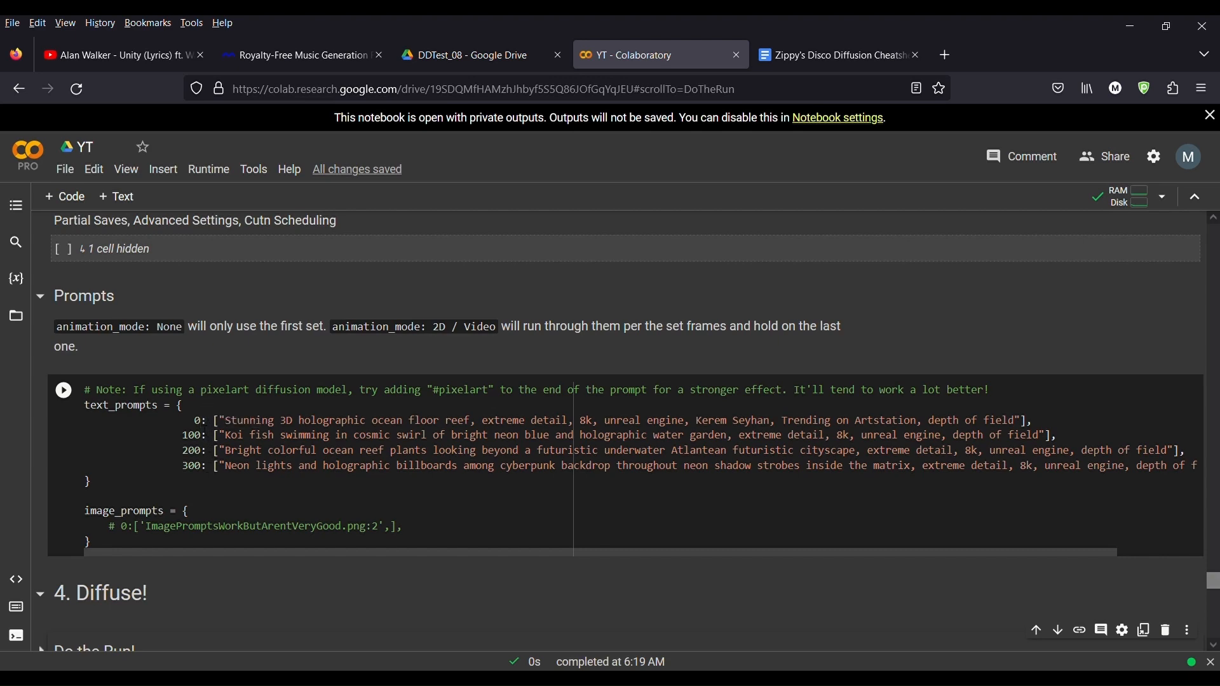
Step: Examine the text prompts, then review the animation settings back up to Init Image Settings
left_click_drag(211, 421, 398, 436)
scroll(542, 462, "up", 8)
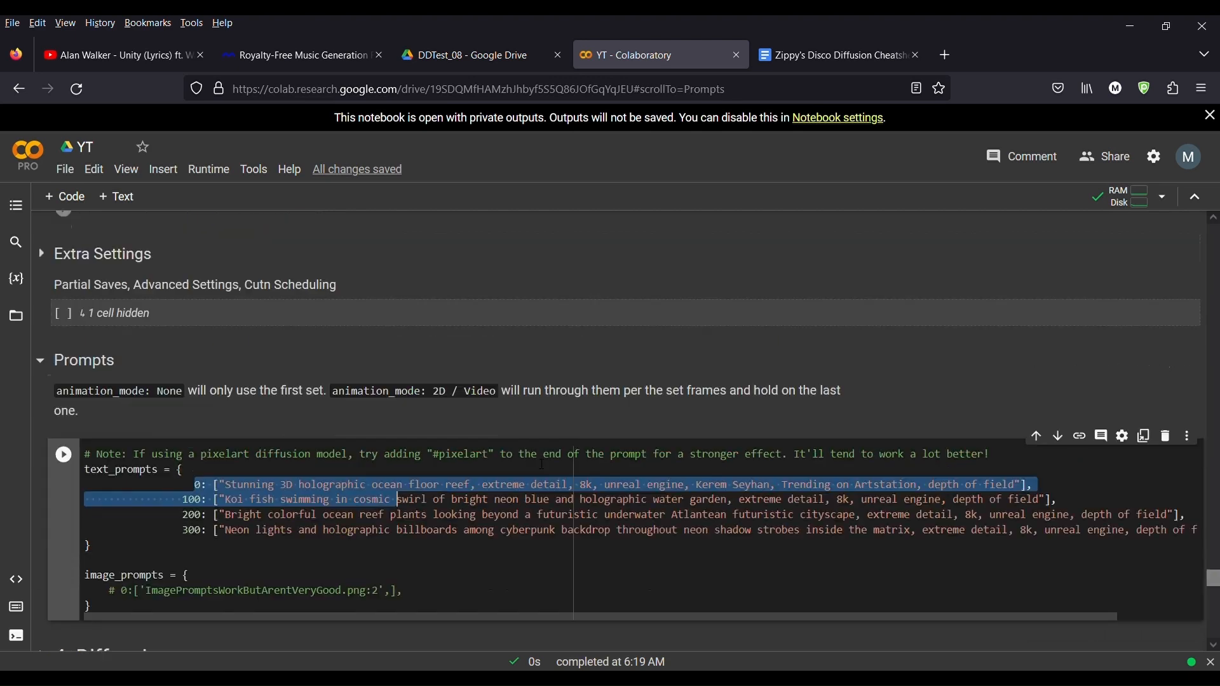
scroll(545, 469, "up", 15)
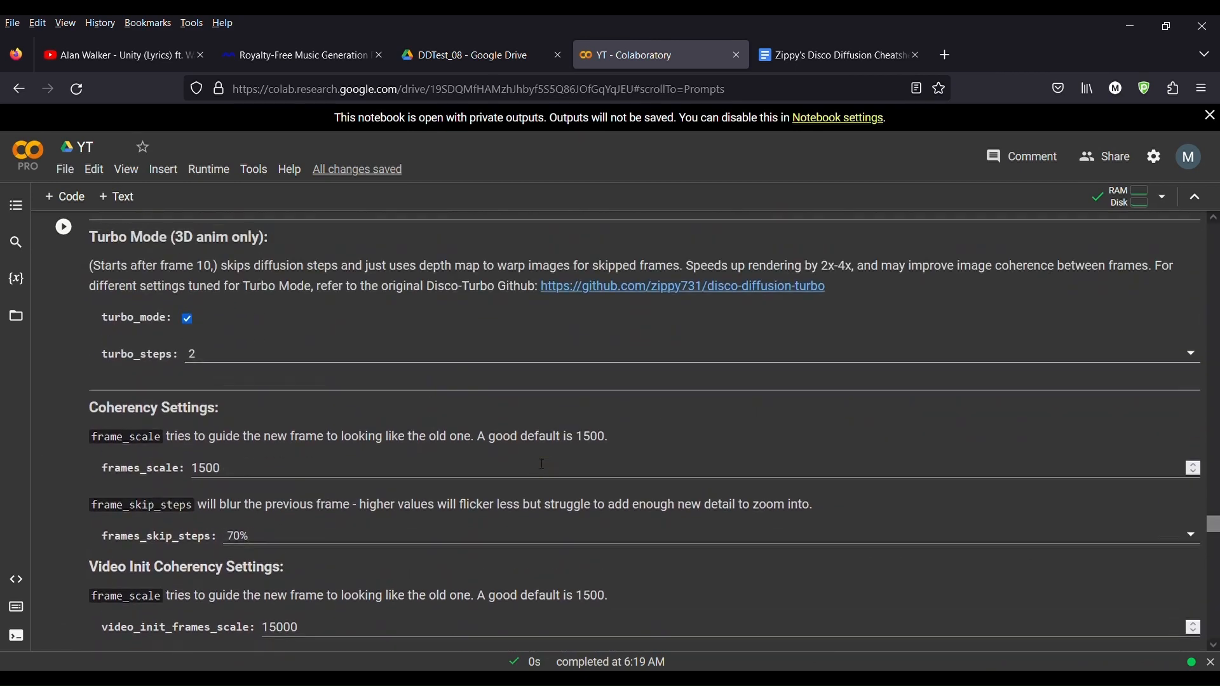
scroll(545, 468, "up", 20)
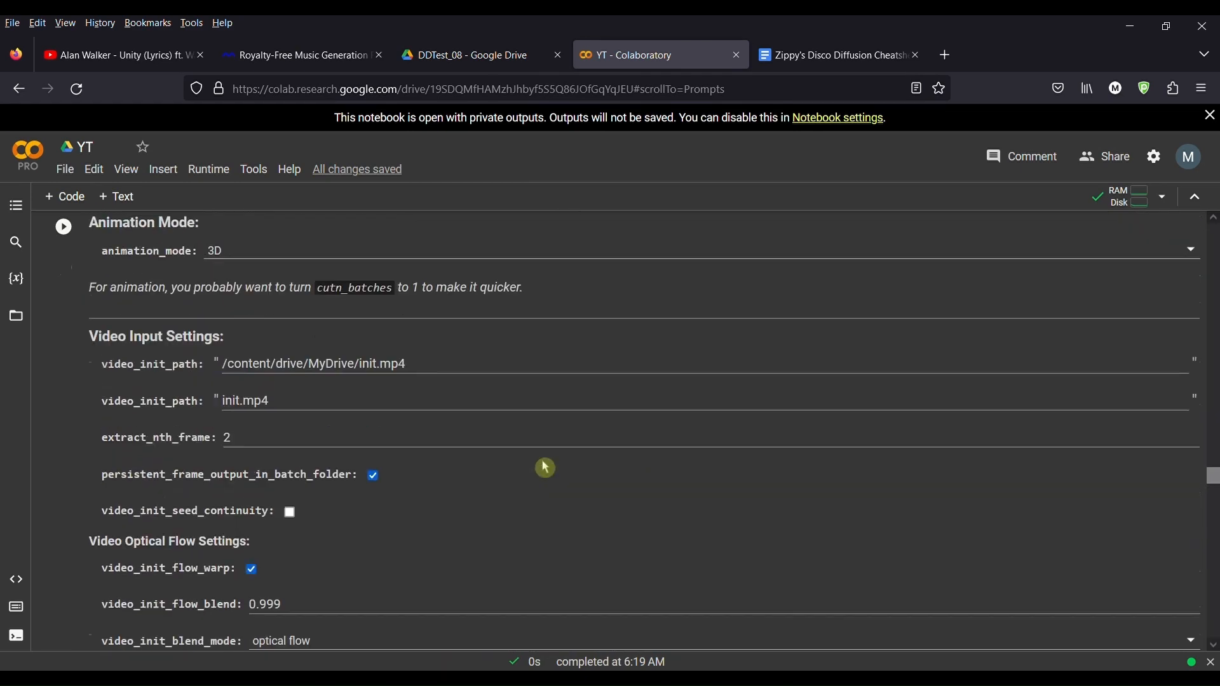
scroll(543, 465, "down", 3)
scroll(545, 468, "up", 4)
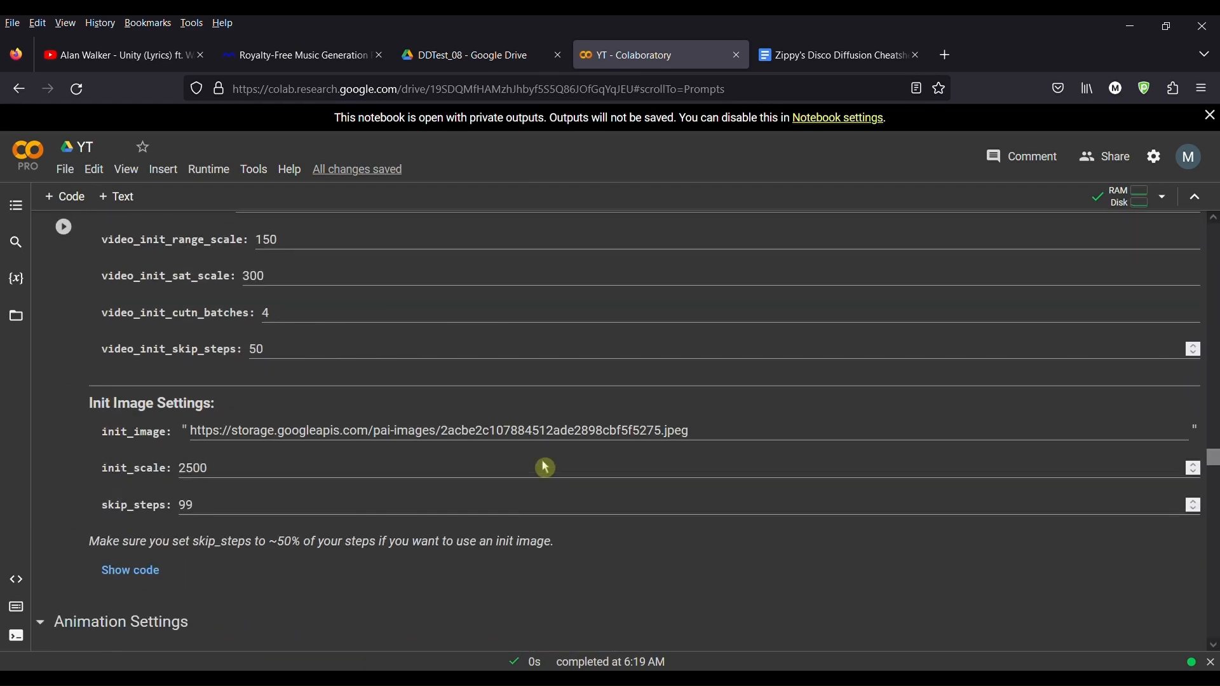
Step: Copy the init_image URL and open it in a new browser tab
left_click_drag(702, 438, 227, 484)
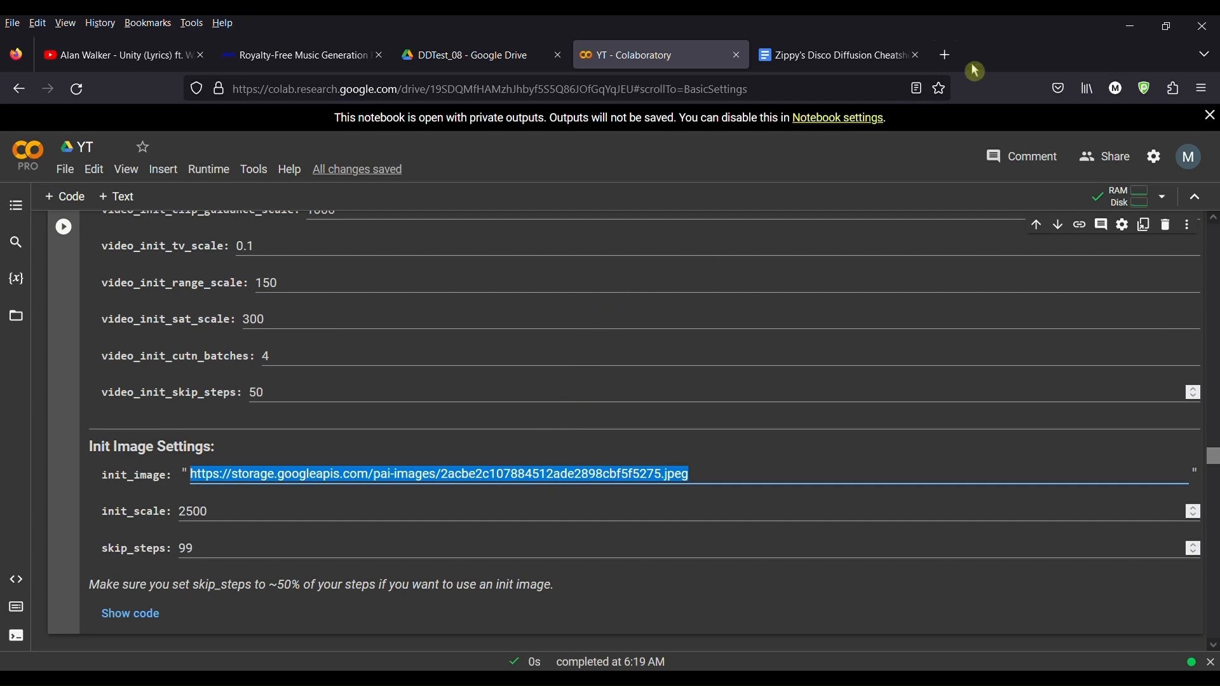
left_click(944, 54)
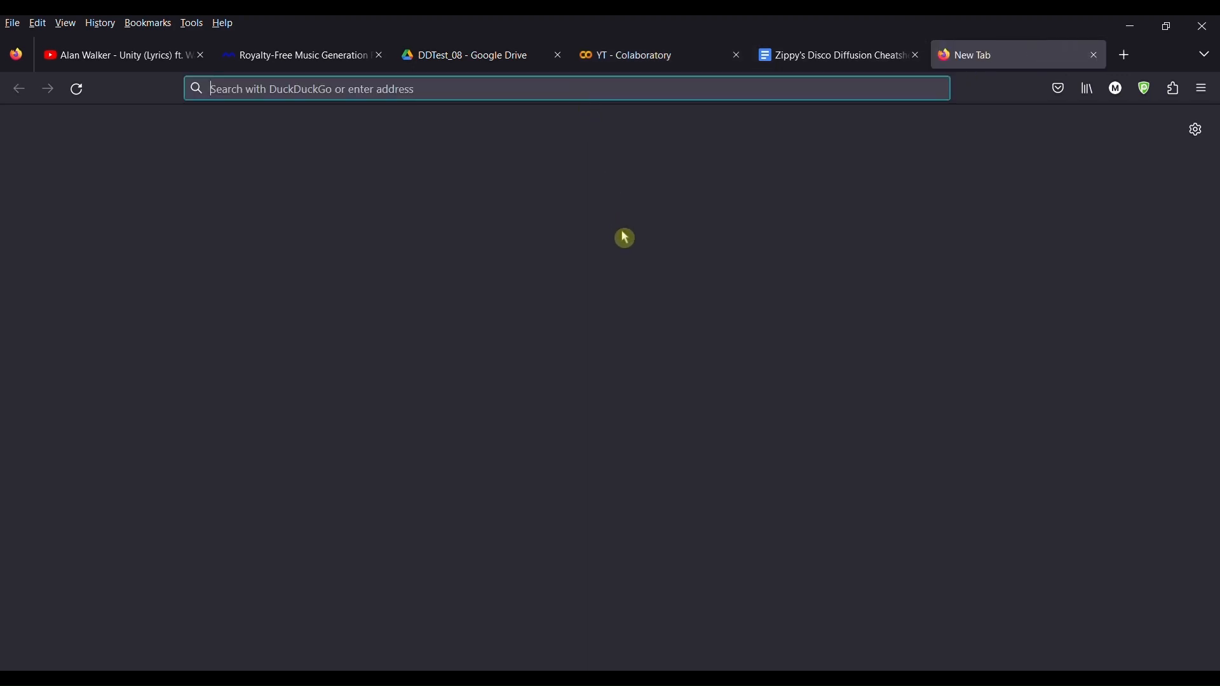
type("https://storage.googleapis.com/pai-images/2acbe2c107884512ade2898cbf5f5275.jpeg")
key("Return")
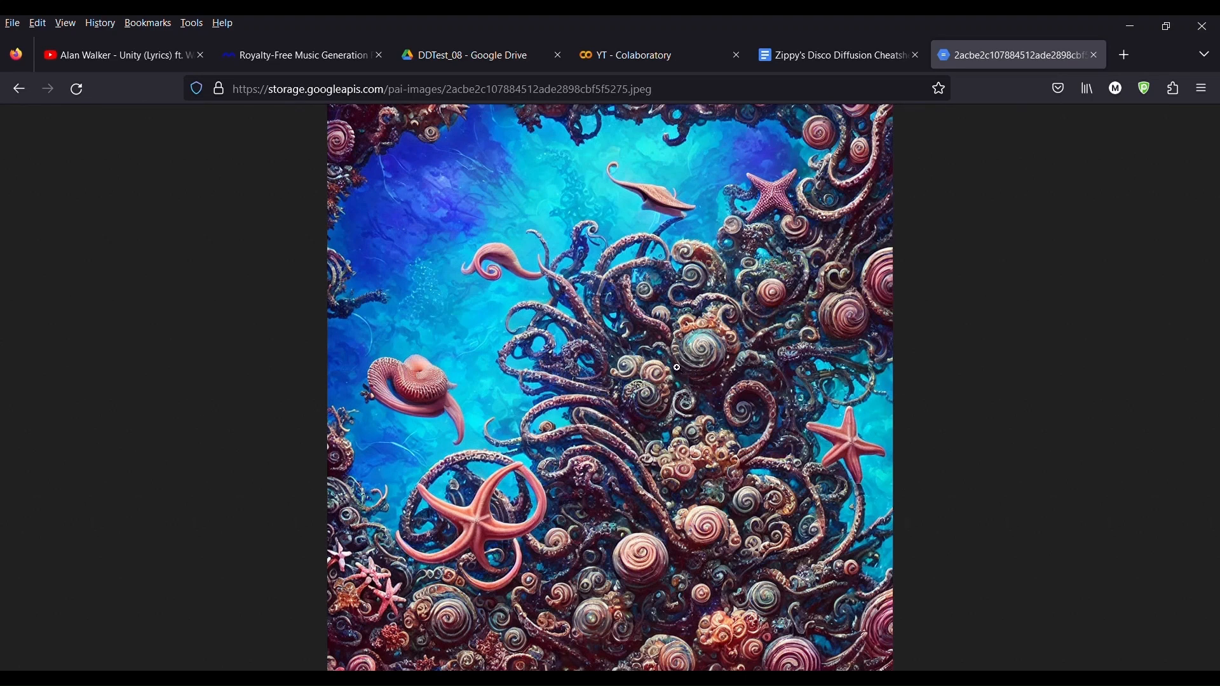
Step: Compare the opened init image with the init image settings in the notebook
left_click(661, 58)
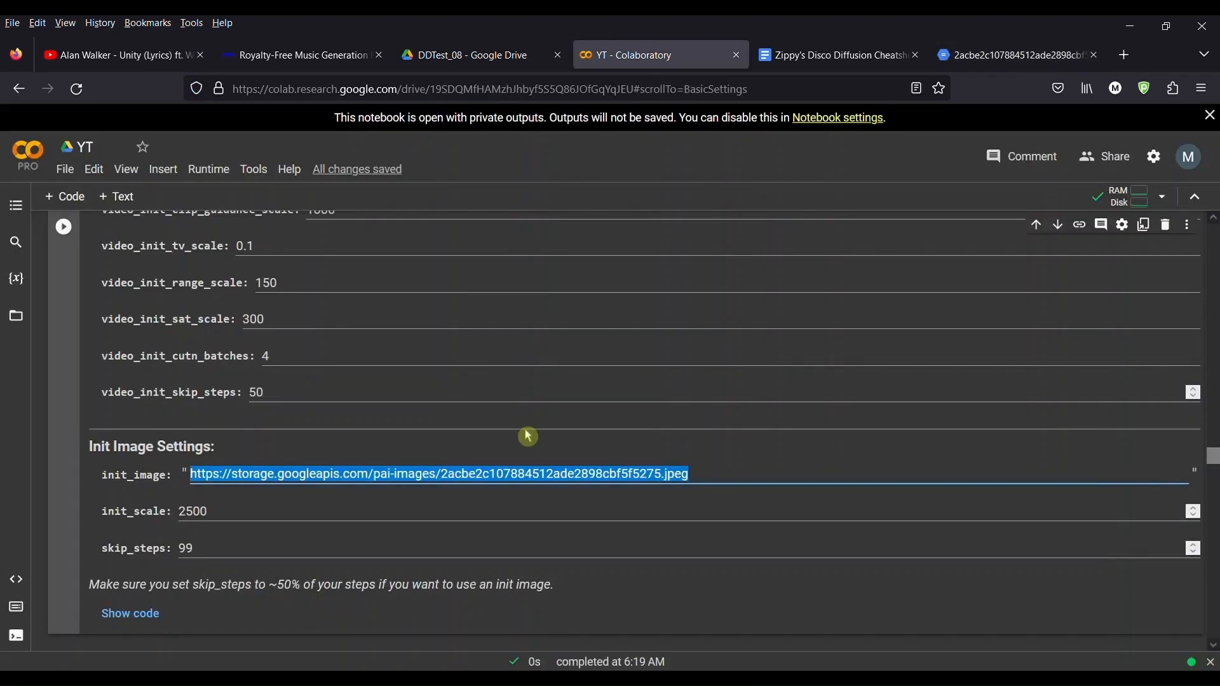
scroll(430, 514, "down", 15)
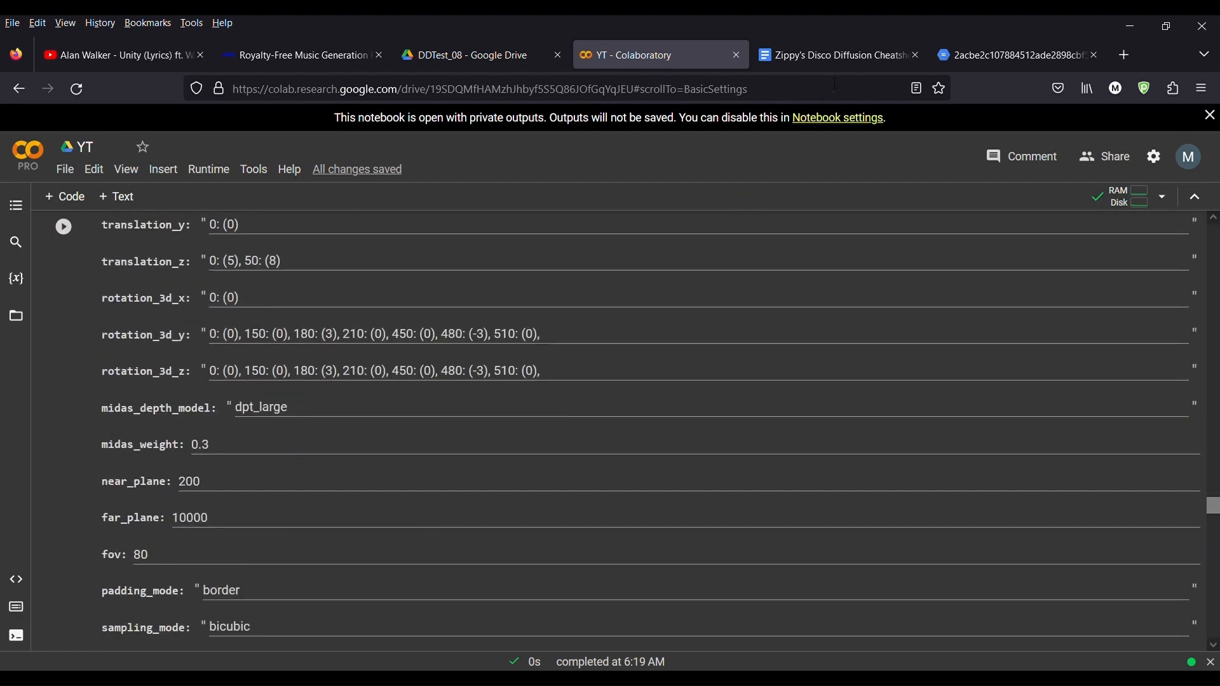
left_click(946, 58)
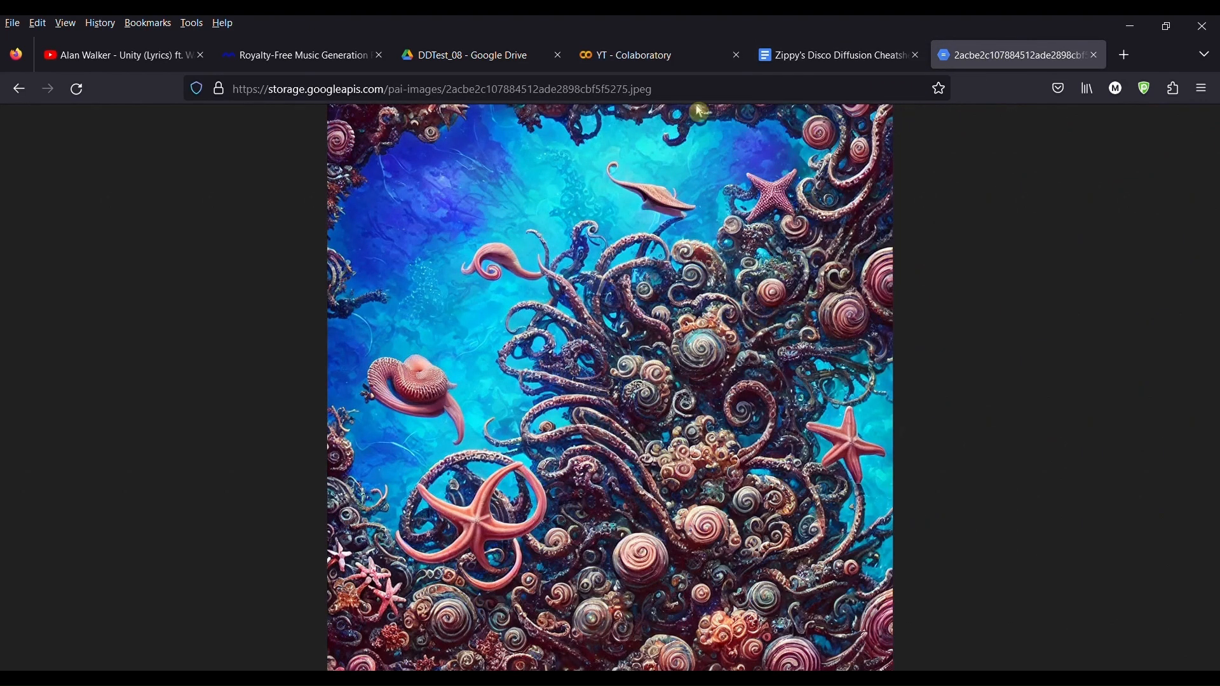
left_click(648, 63)
Step: Examine the wording of the text prompts for frames 0 and 100, including the Trending on Artstation phrase
scroll(502, 572, "down", 12)
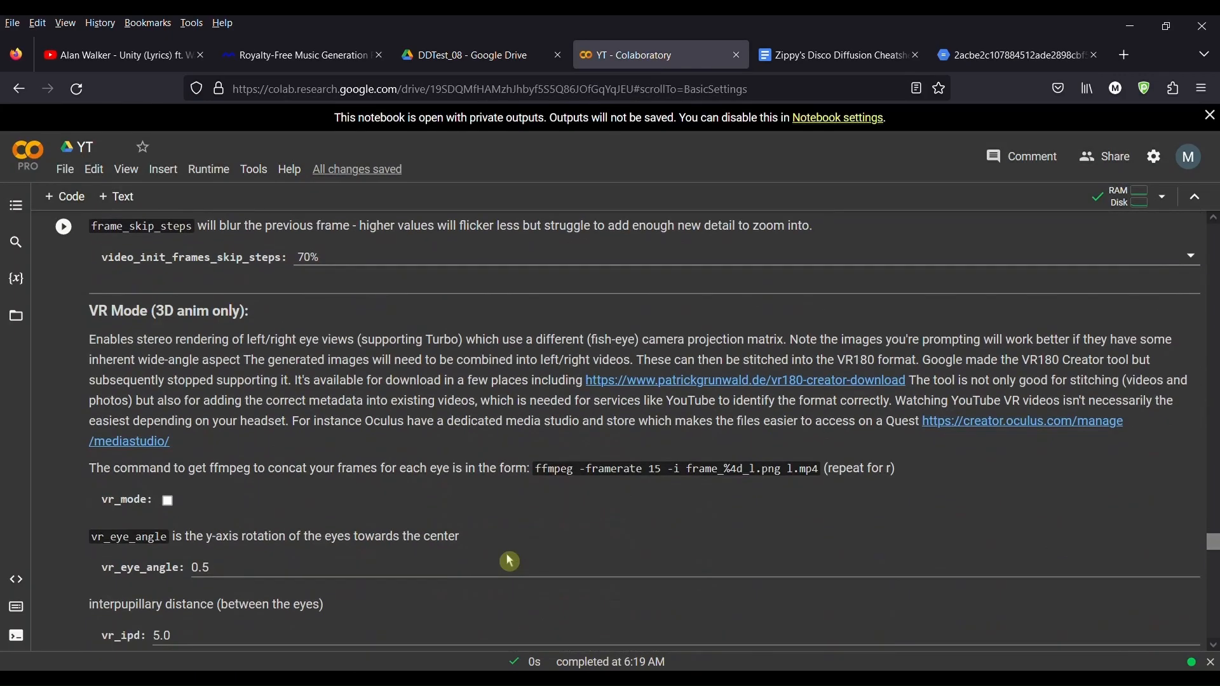
scroll(510, 562, "down", 15)
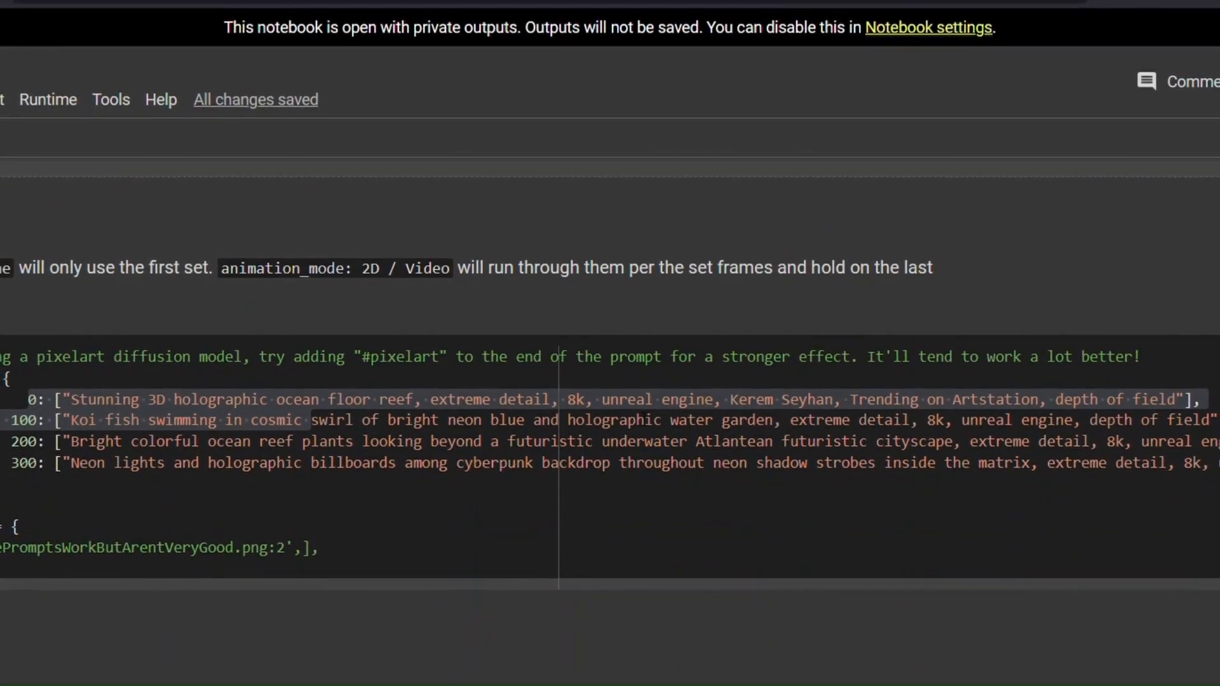
double_click(686, 399)
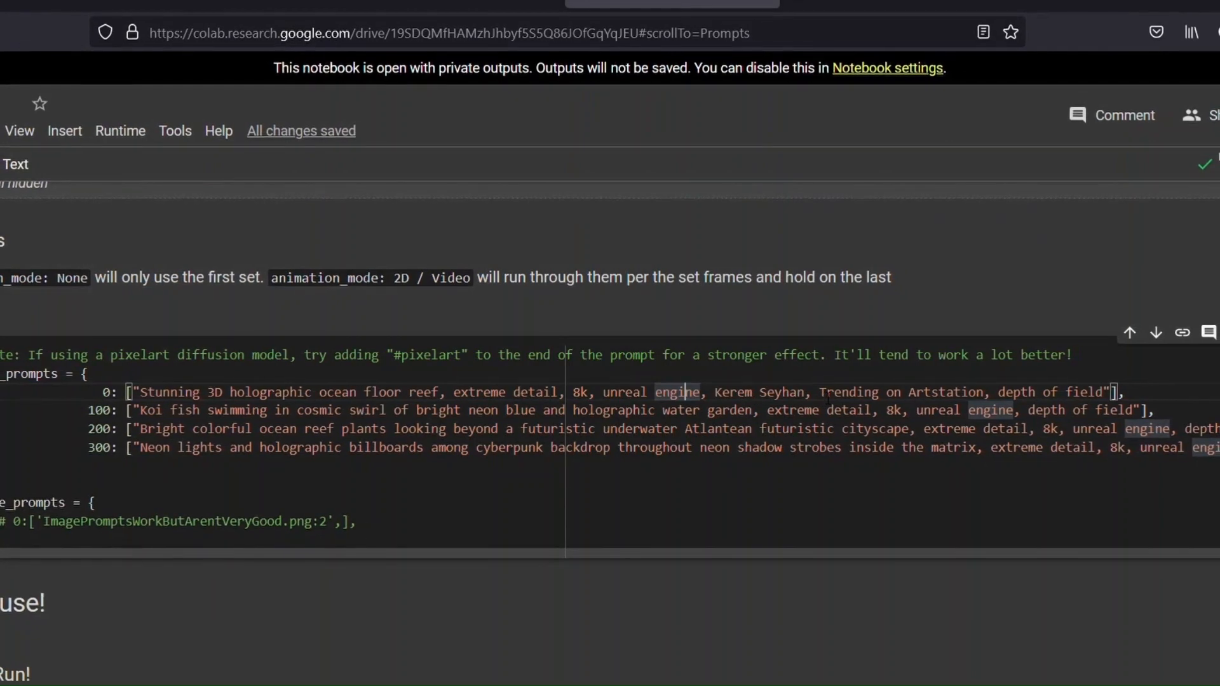
left_click_drag(872, 391, 1078, 391)
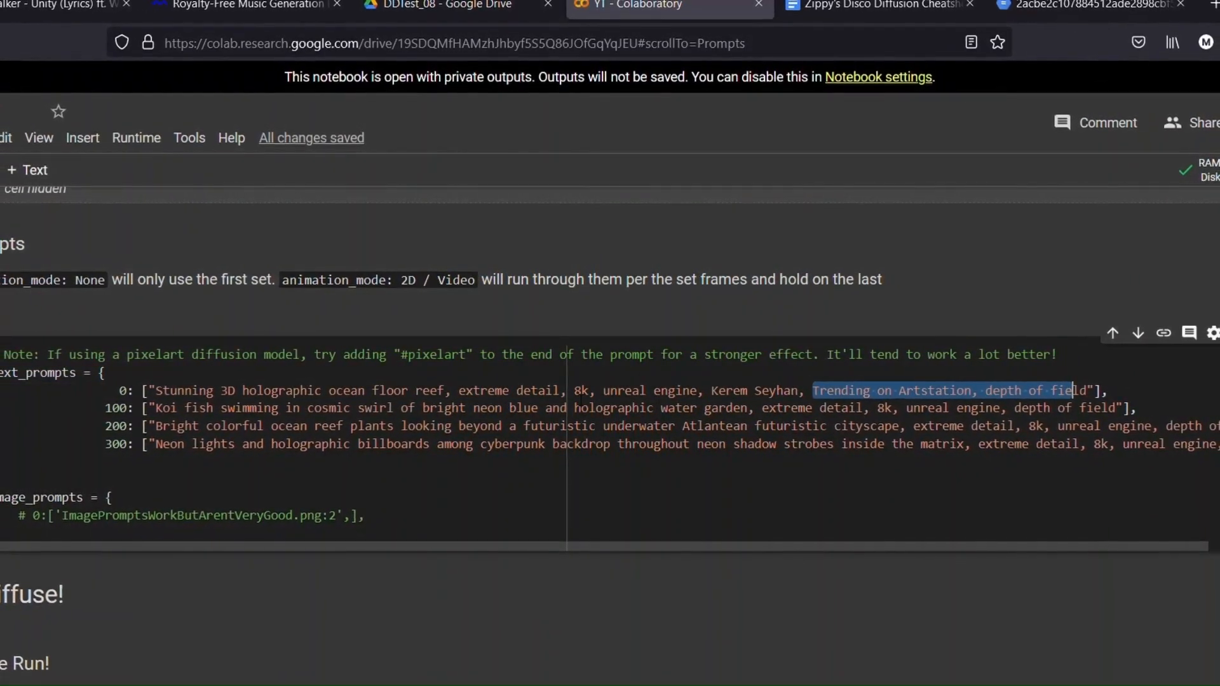
left_click(683, 466)
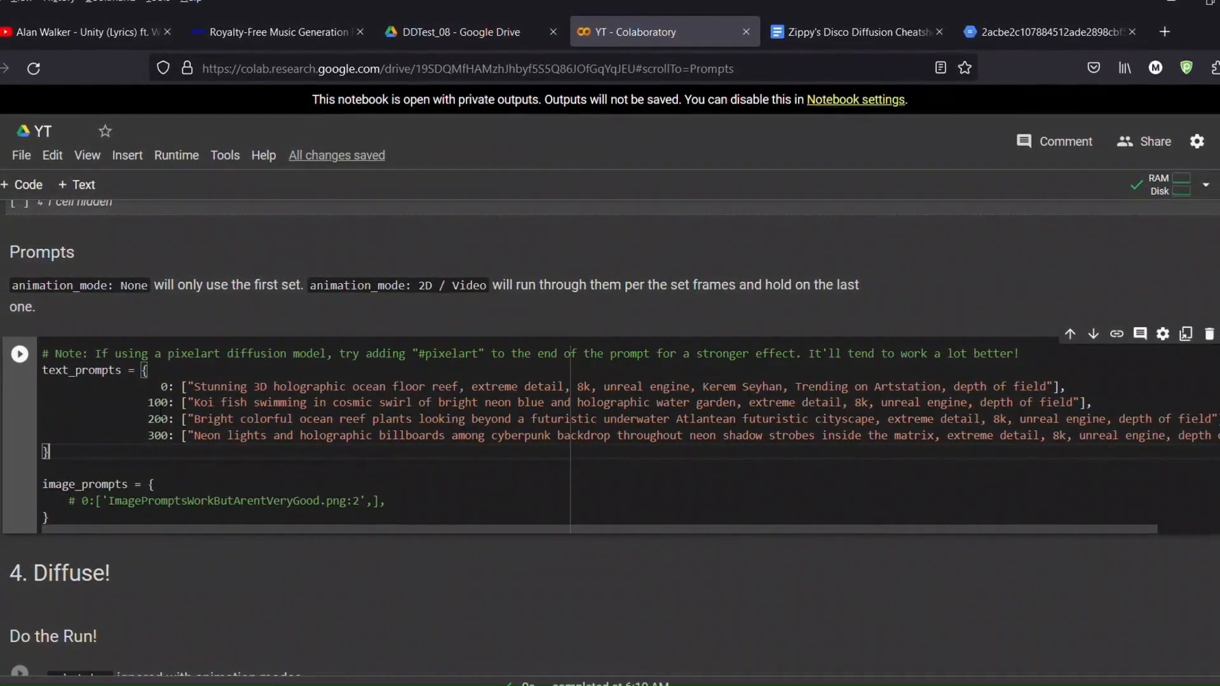
double_click(159, 403)
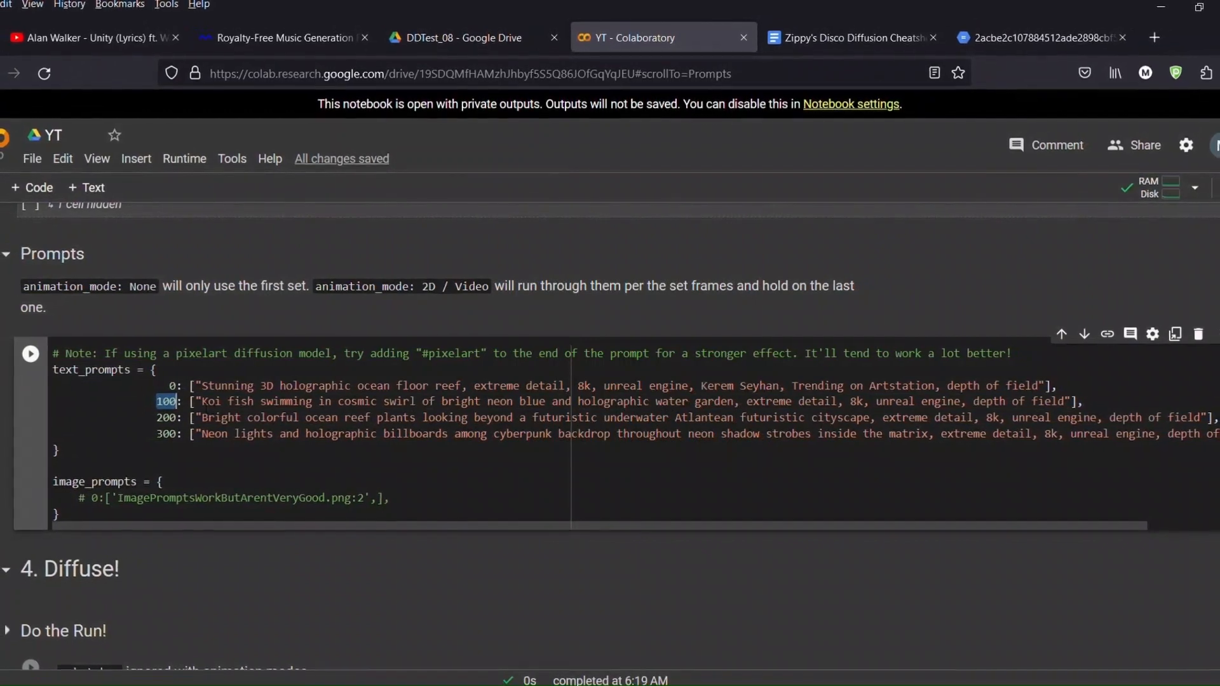
left_click_drag(196, 403, 1054, 401)
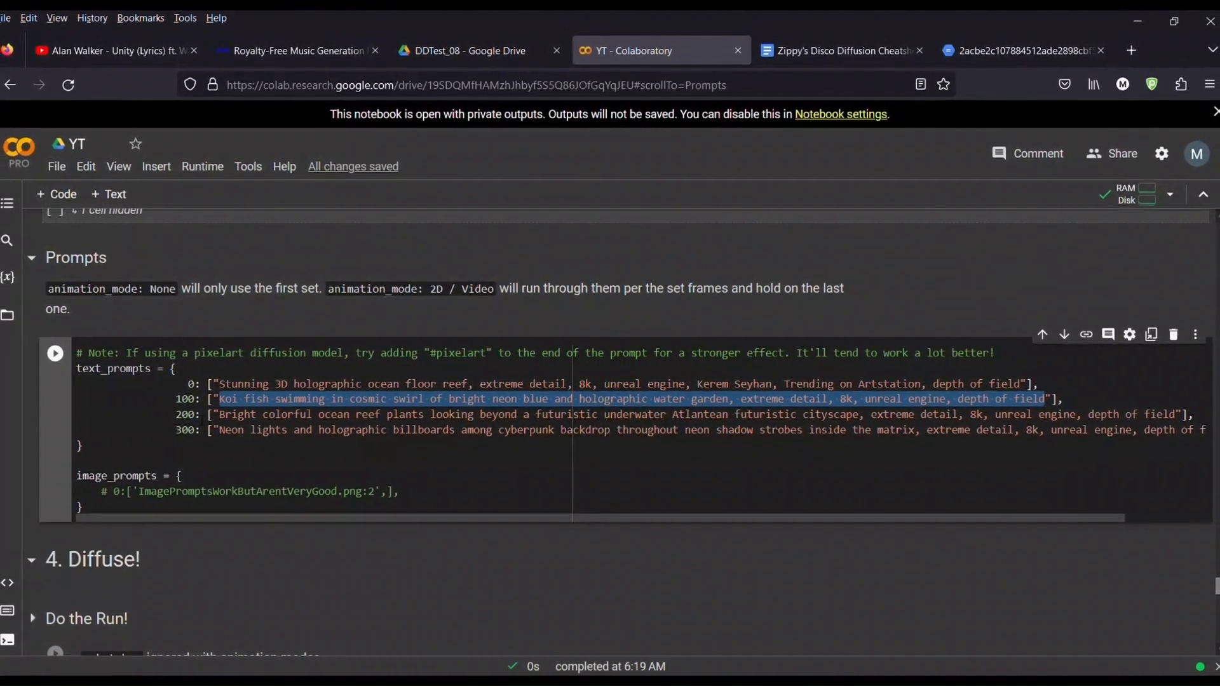
Step: Collapse all sections of the notebook
scroll(610, 406, "down", 1)
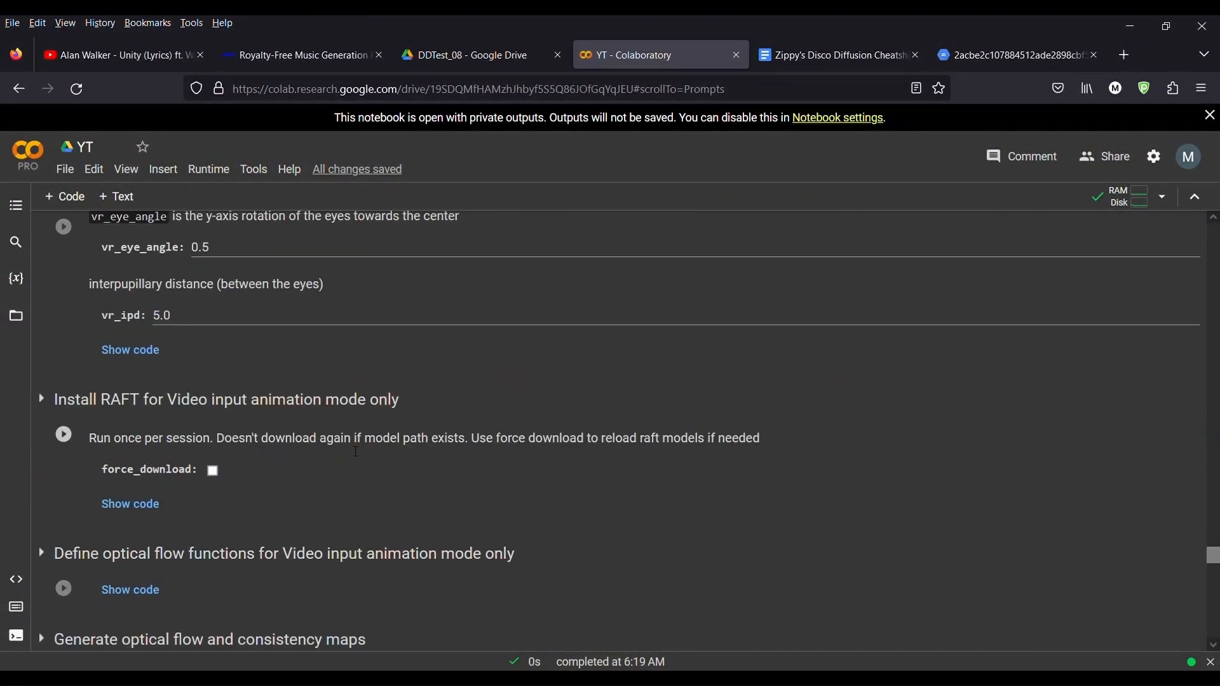
scroll(356, 452, "up", 20)
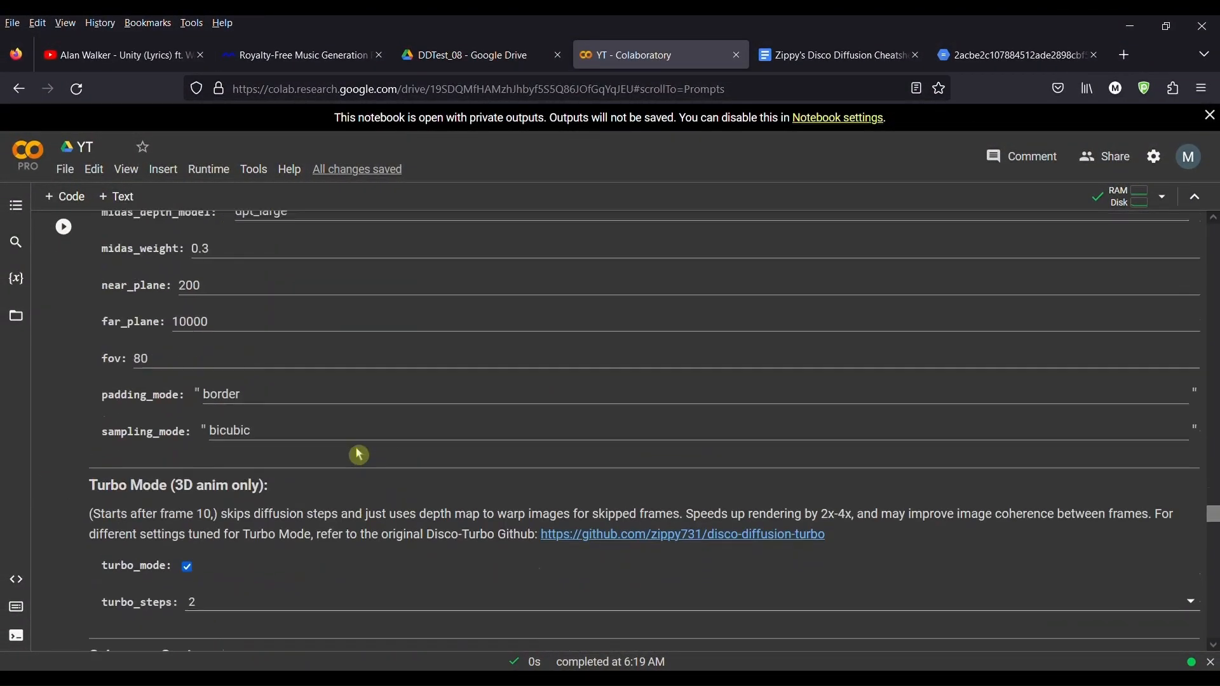
scroll(356, 452, "up", 20)
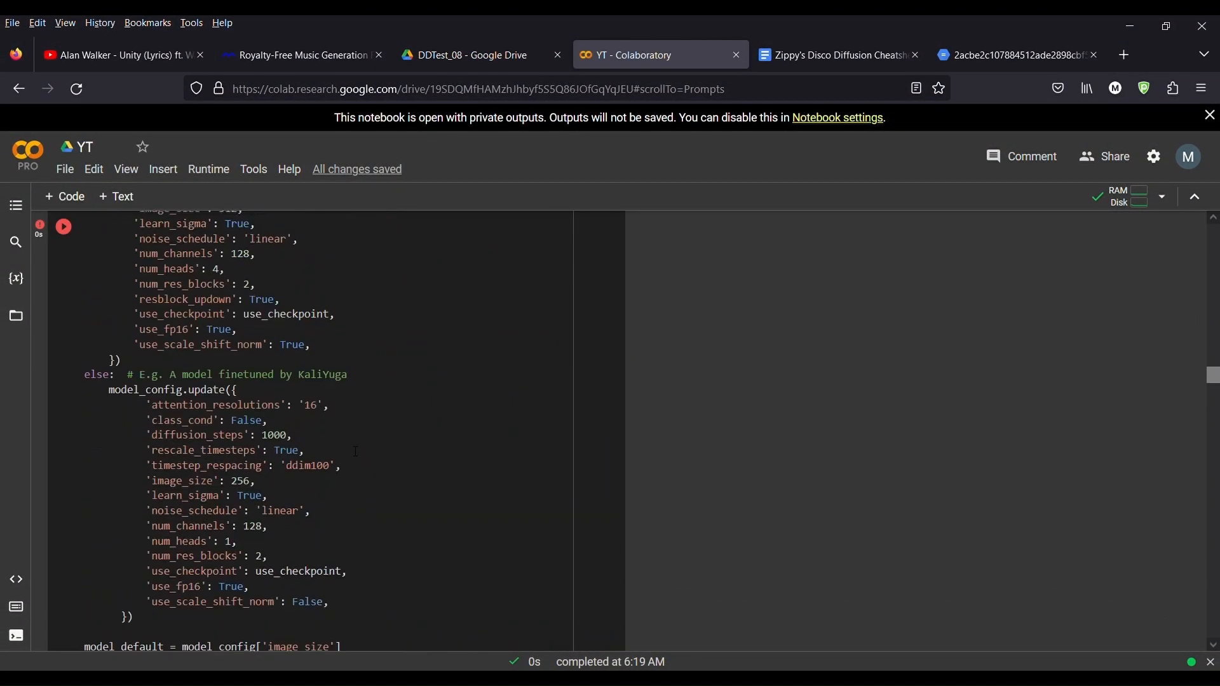
scroll(355, 452, "up", 10)
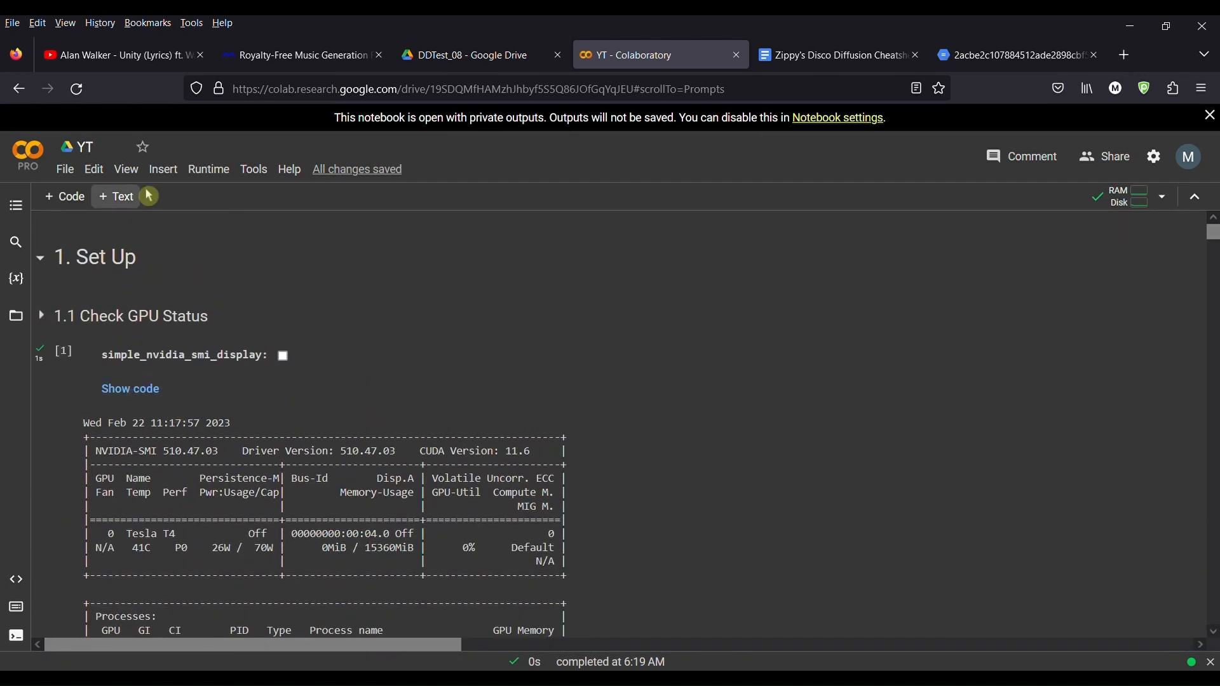
left_click(127, 169)
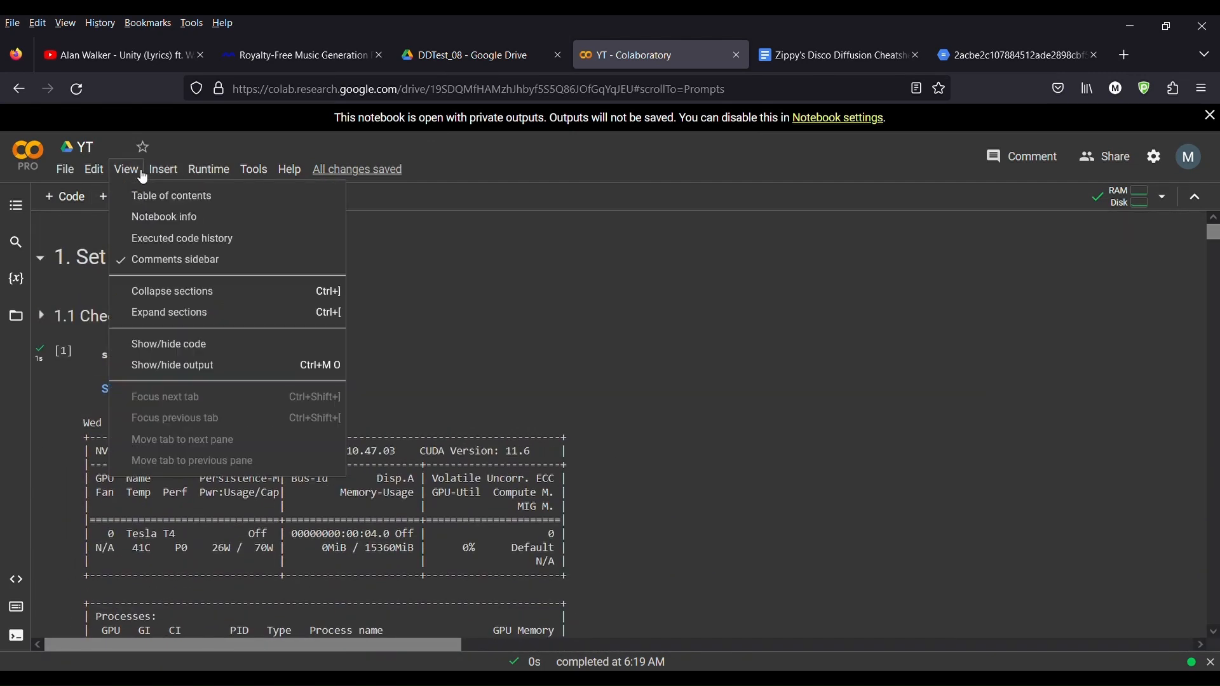
left_click(163, 291)
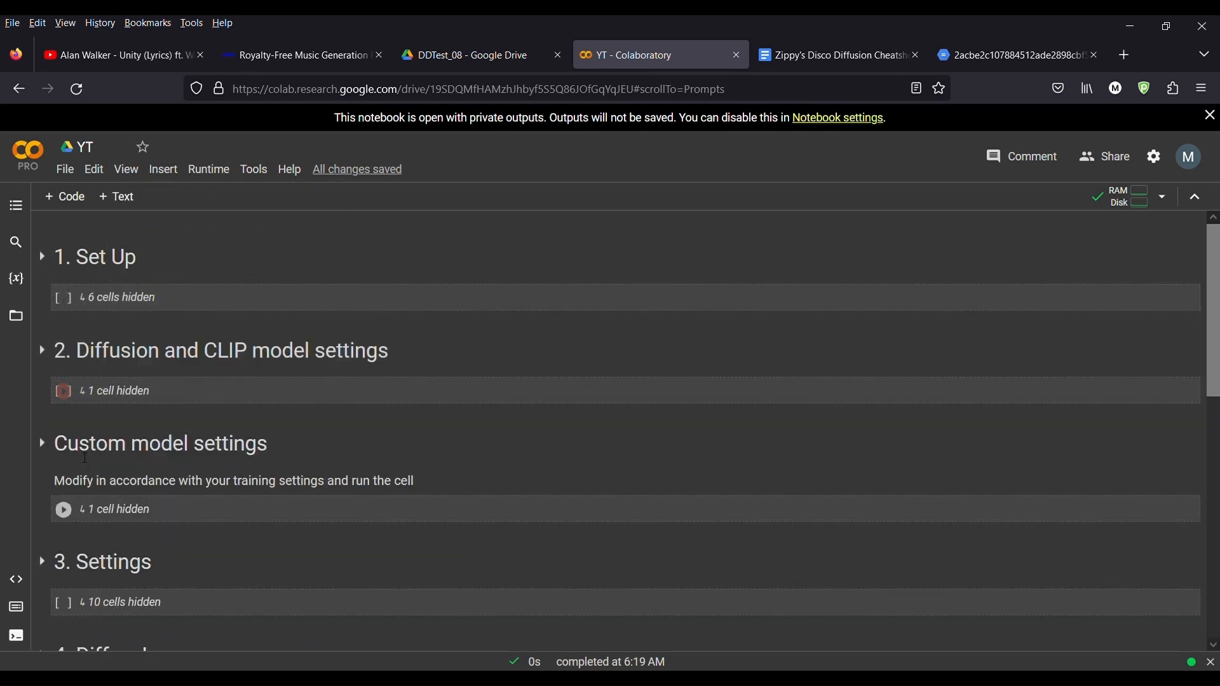
Step: Run all cells of the notebook
scroll(100, 493, "down", 3)
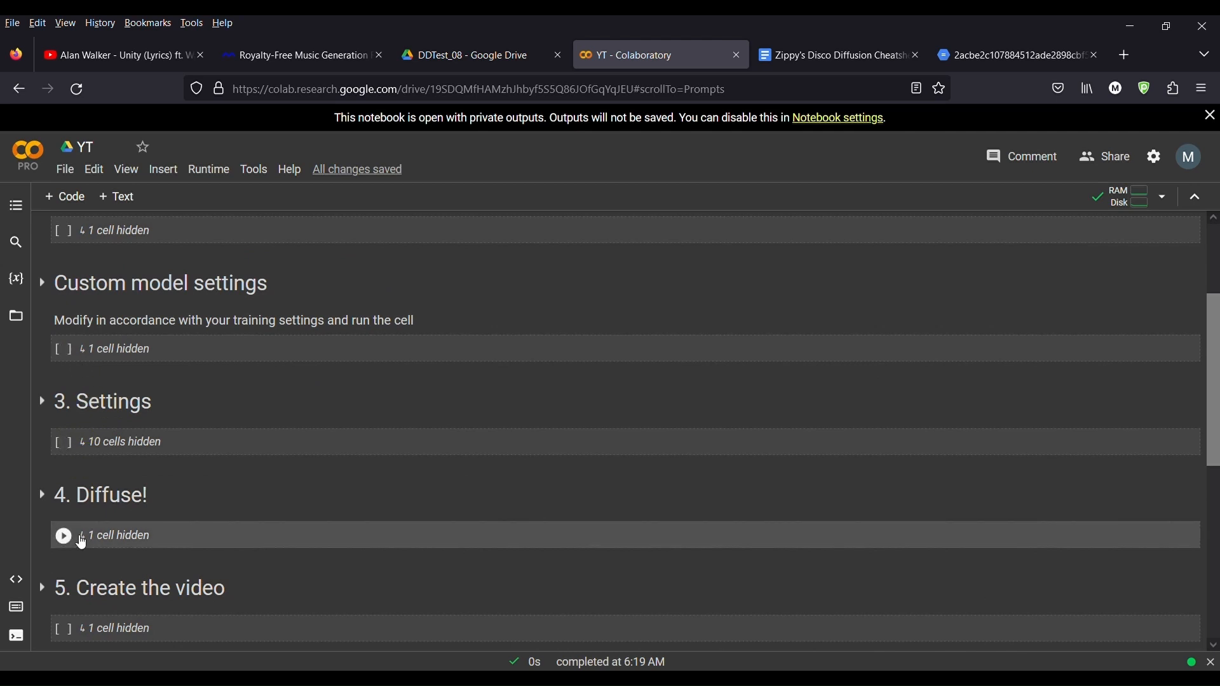
scroll(81, 543, "up", 2)
scroll(65, 395, "up", 2)
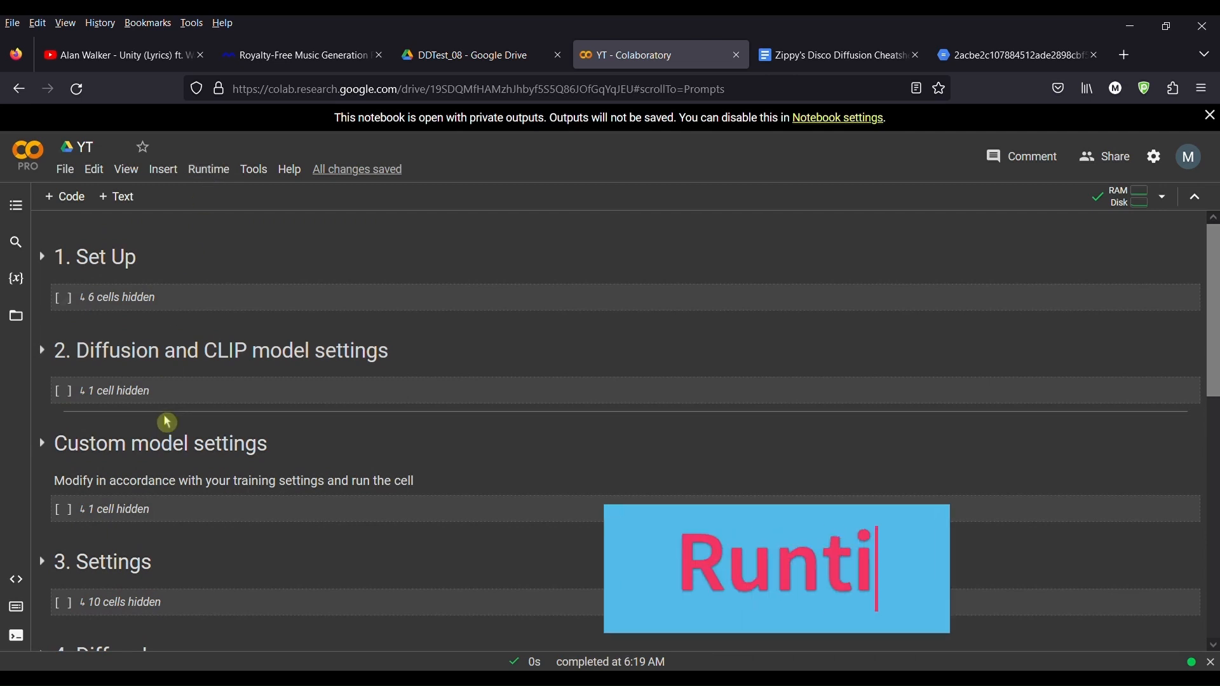
left_click(212, 178)
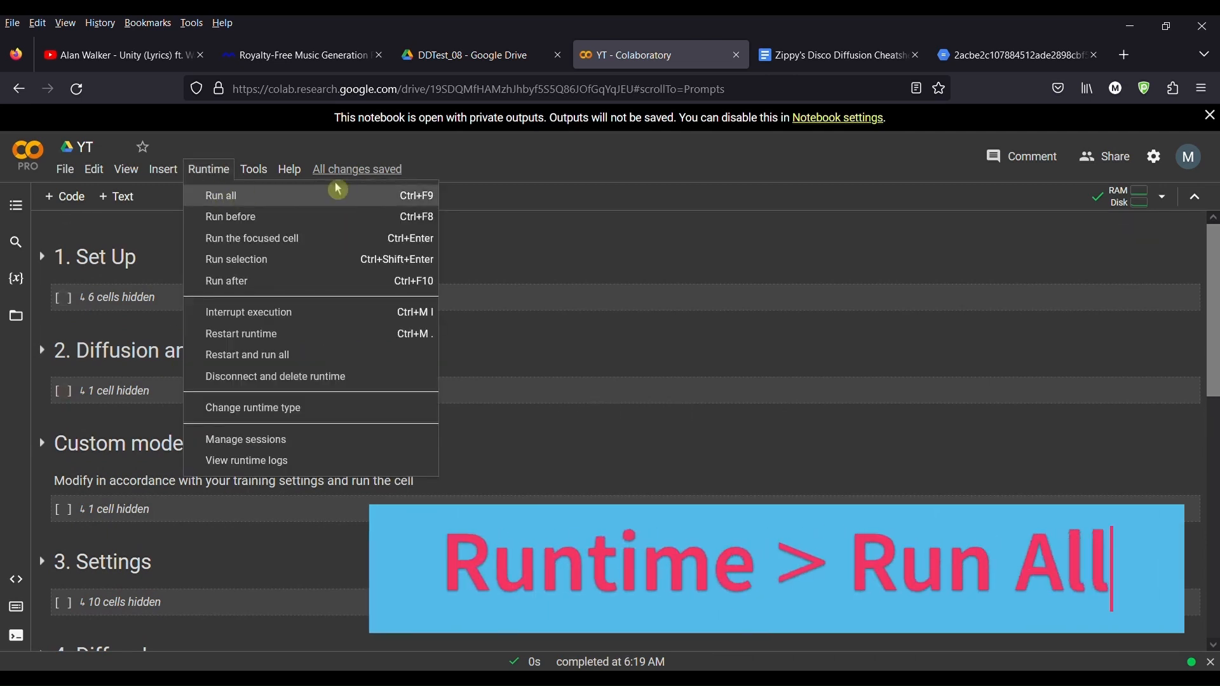
left_click(222, 197)
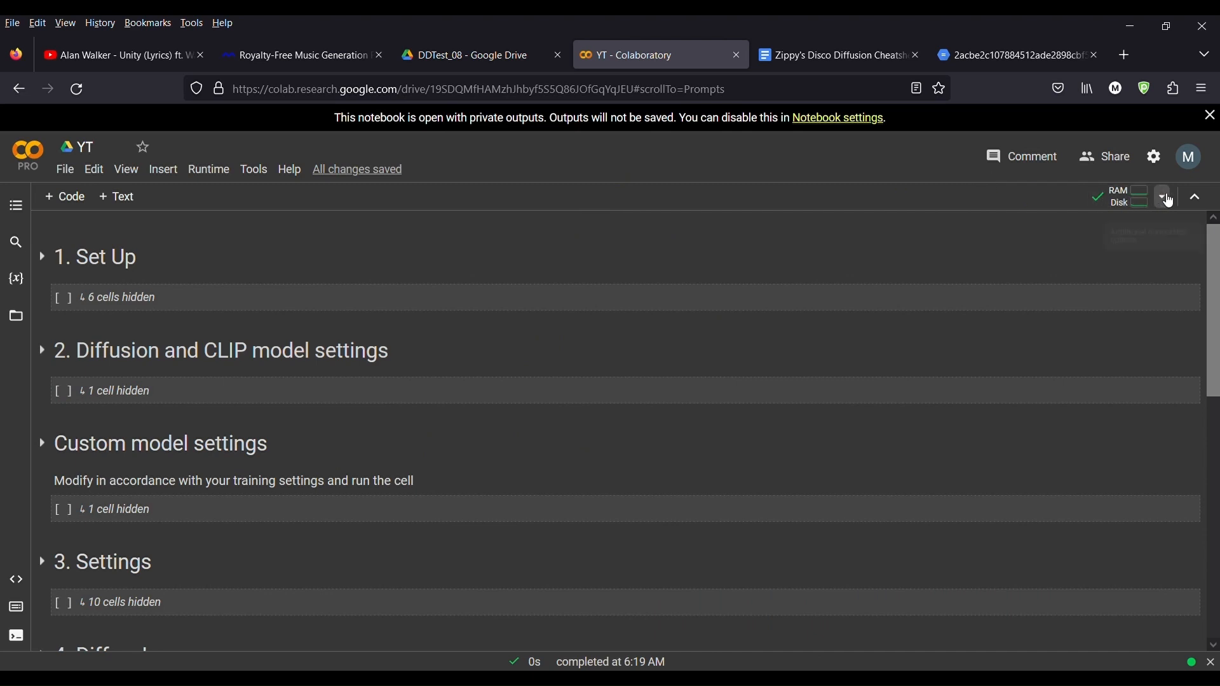
Step: Open the DDTest_09 output folder in Google Drive and scroll through the generated frames
mouse_move(1155, 204)
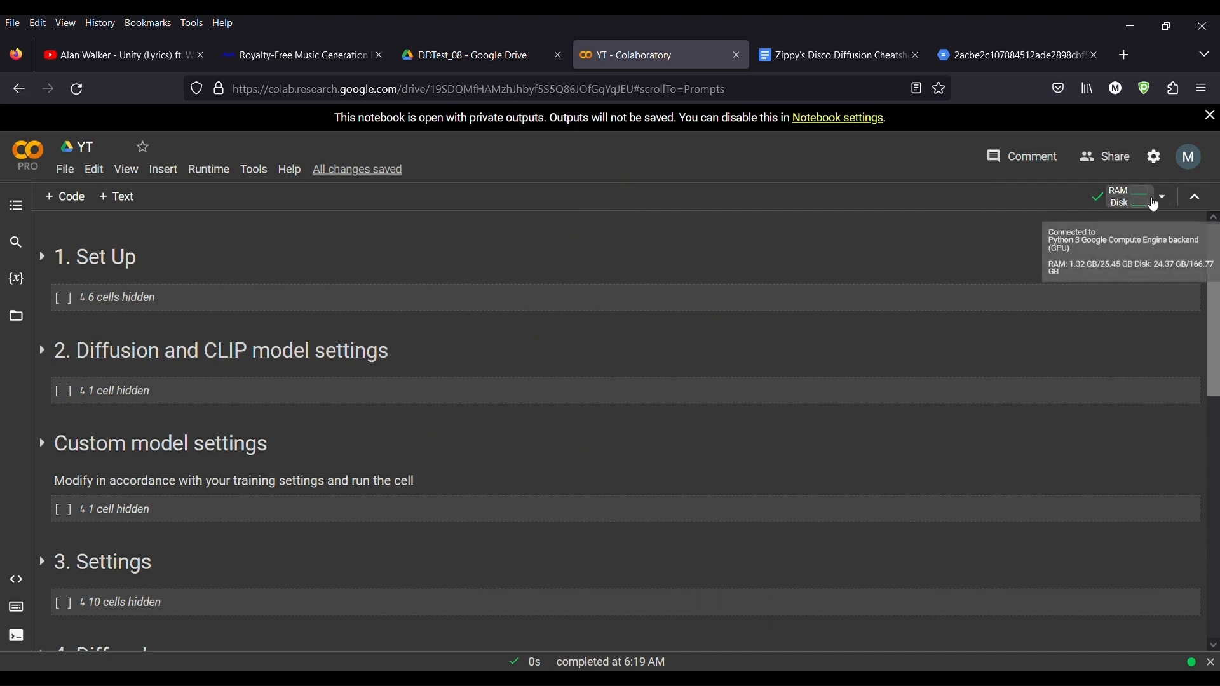
left_click(464, 55)
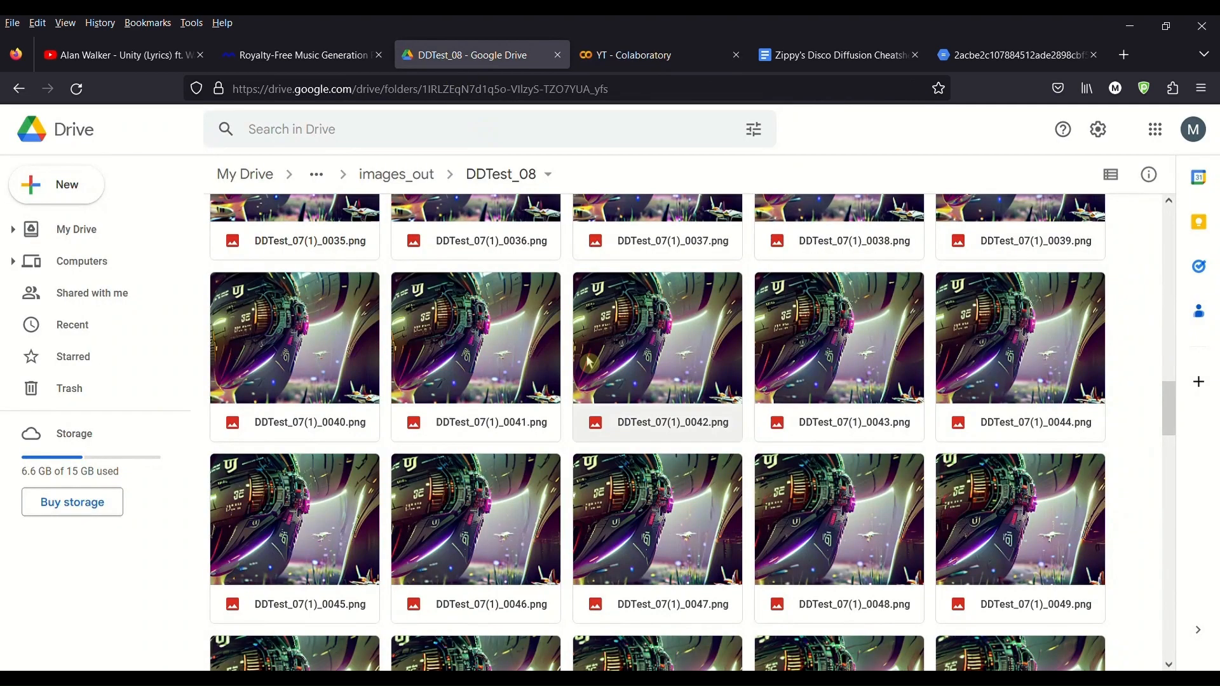
left_click(387, 180)
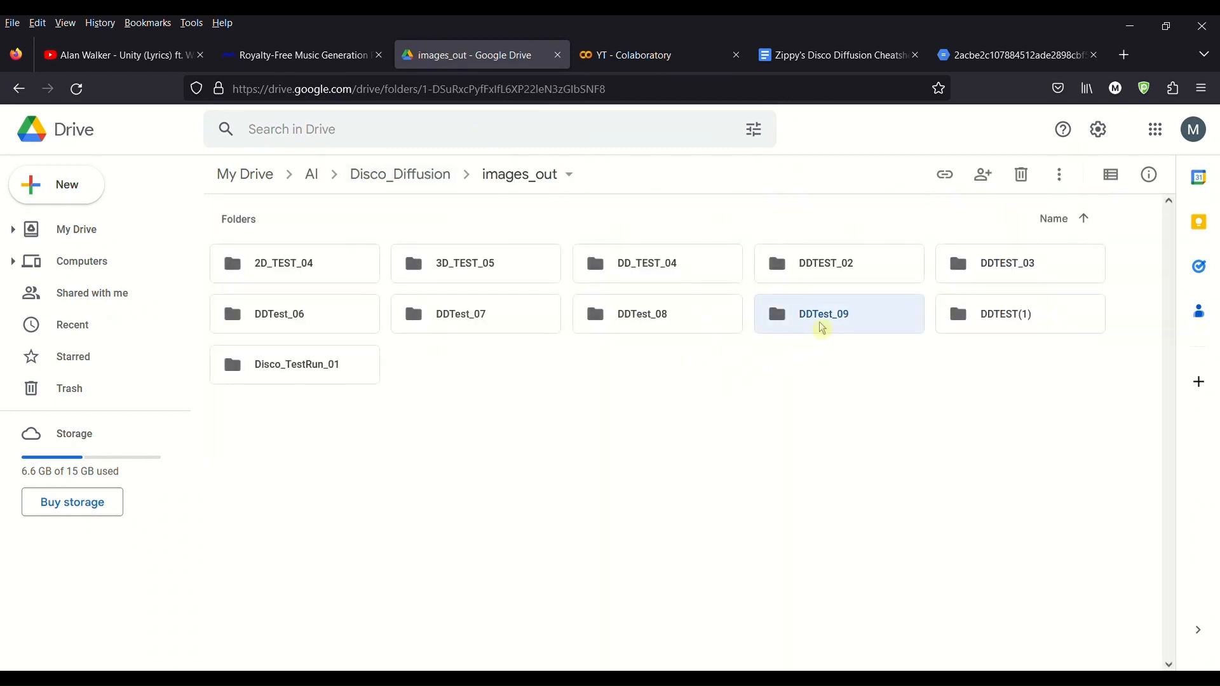
double_click(819, 325)
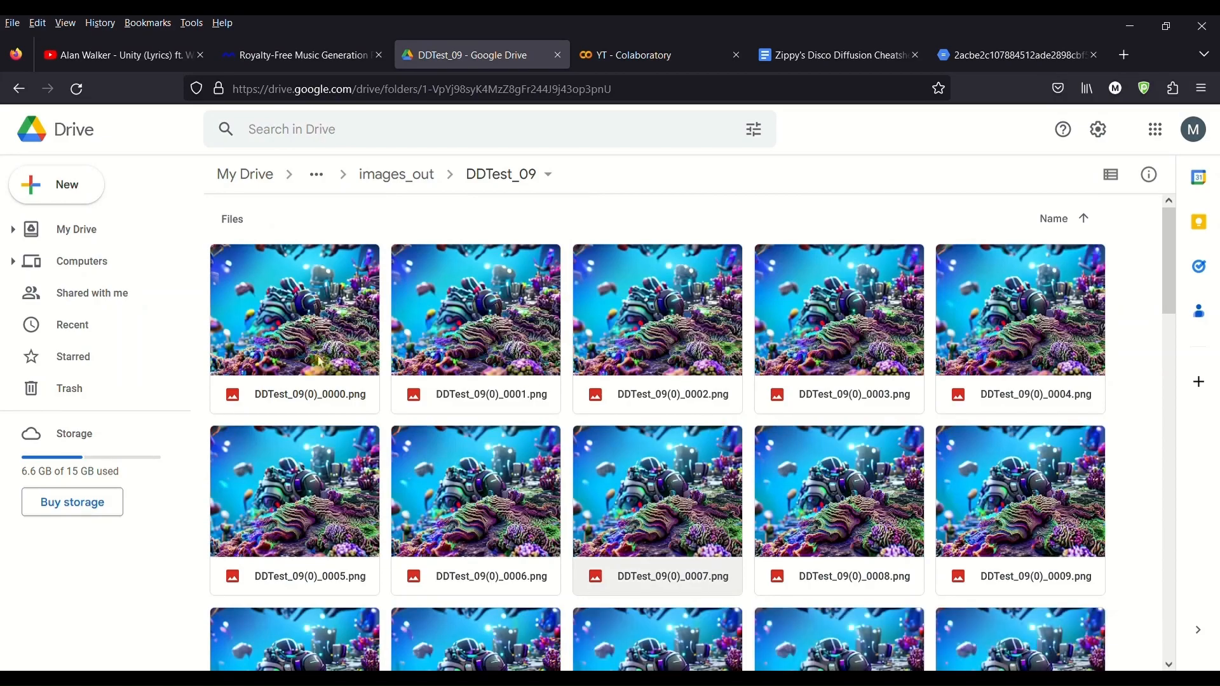
scroll(518, 416, "down", 2)
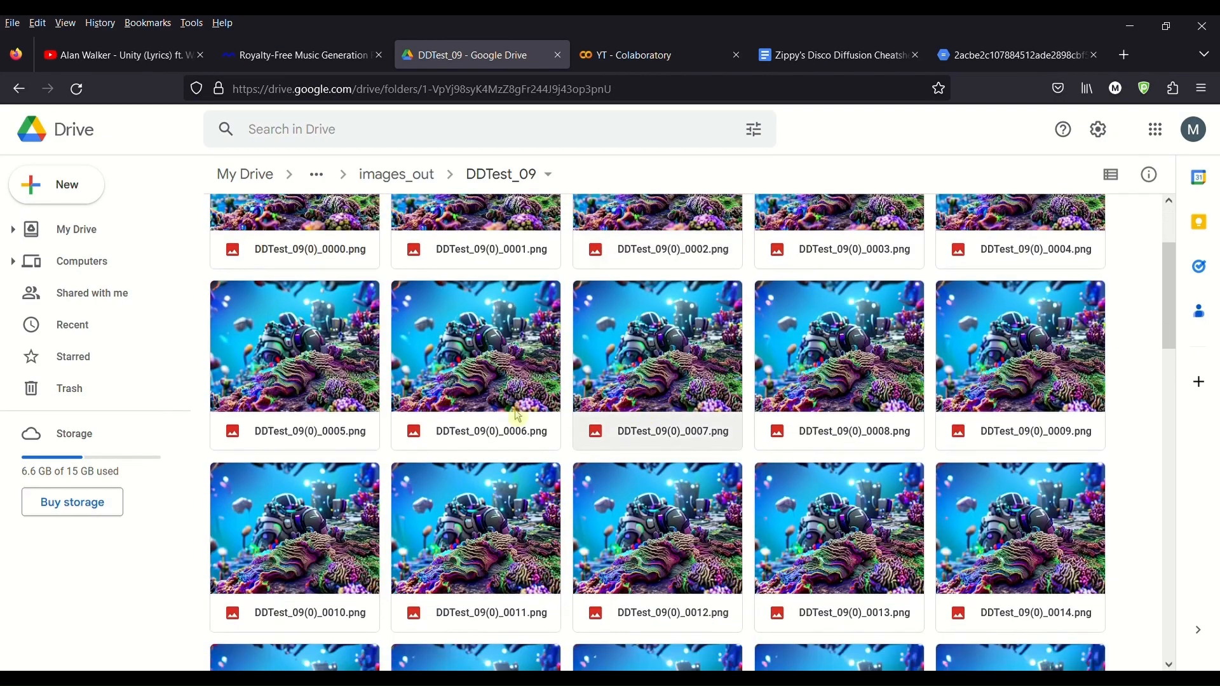
scroll(518, 416, "down", 9)
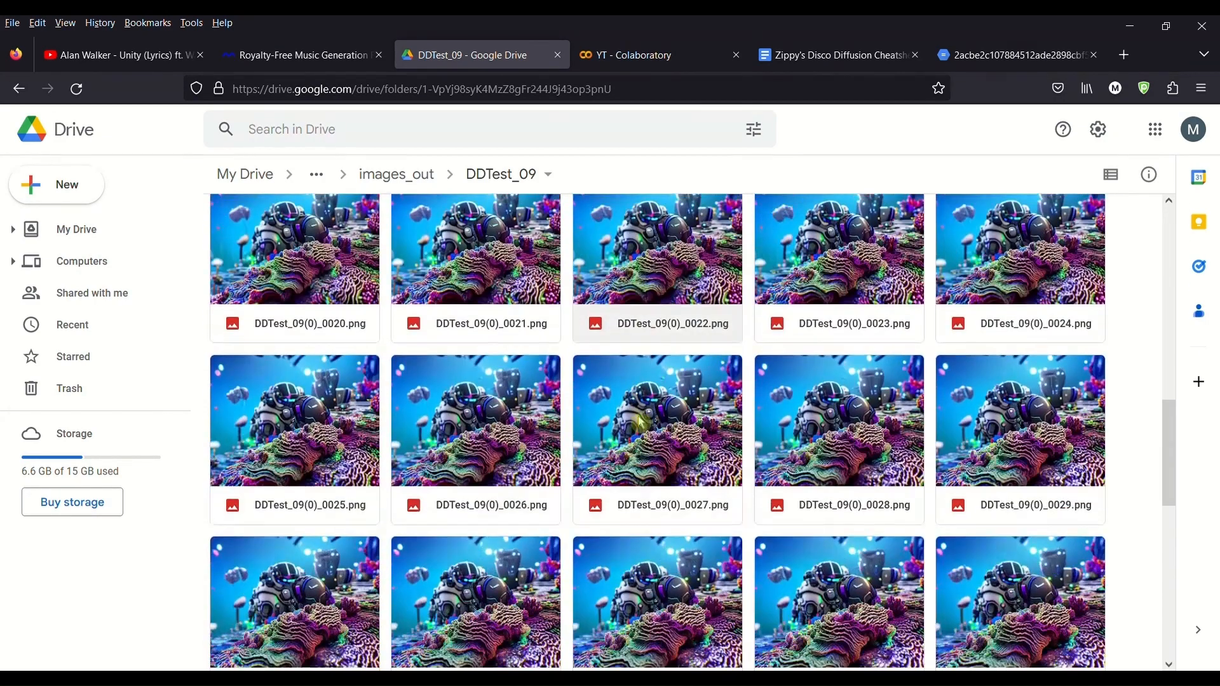
scroll(641, 424, "down", 5)
Step: Check the running notebook, then scroll to the end of the DDTest_09 output folder
left_click(654, 58)
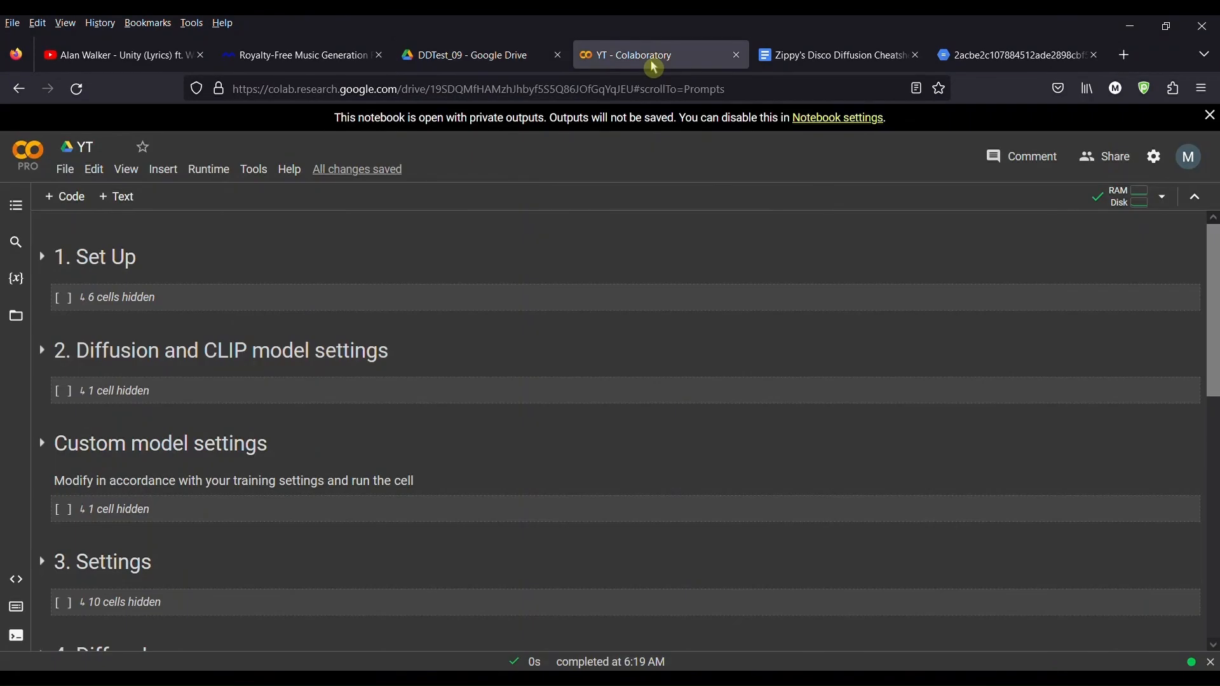
scroll(457, 452, "down", 3)
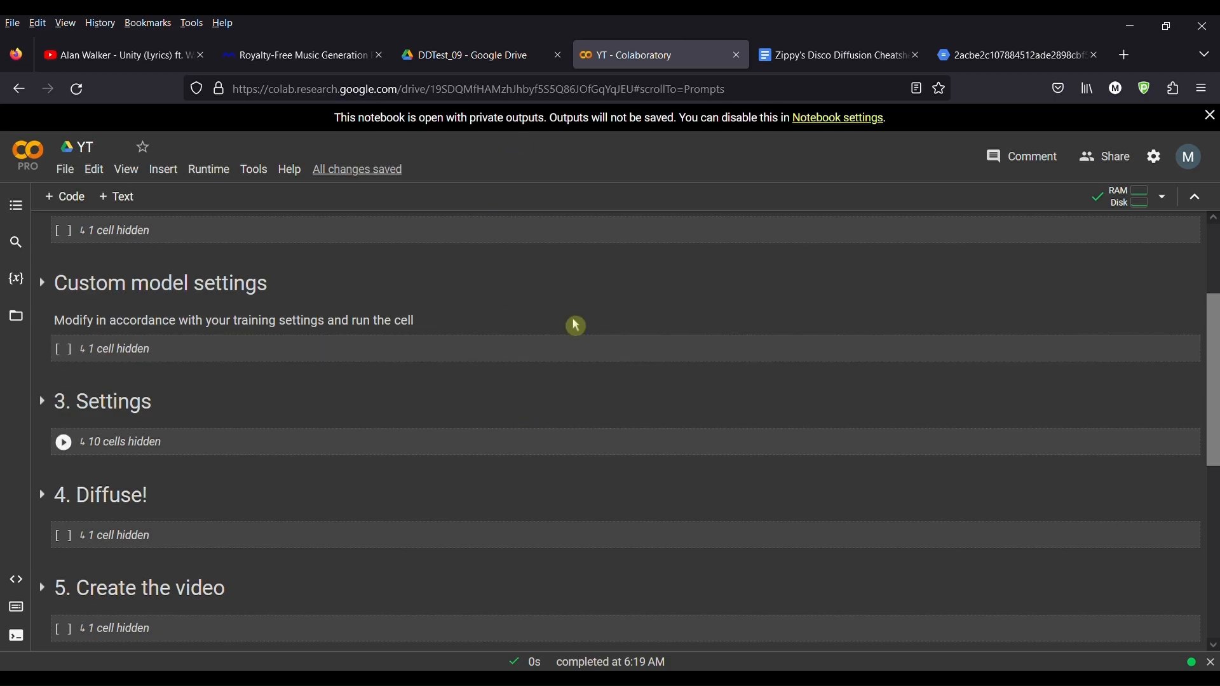
left_click(515, 57)
scroll(895, 508, "down", 20)
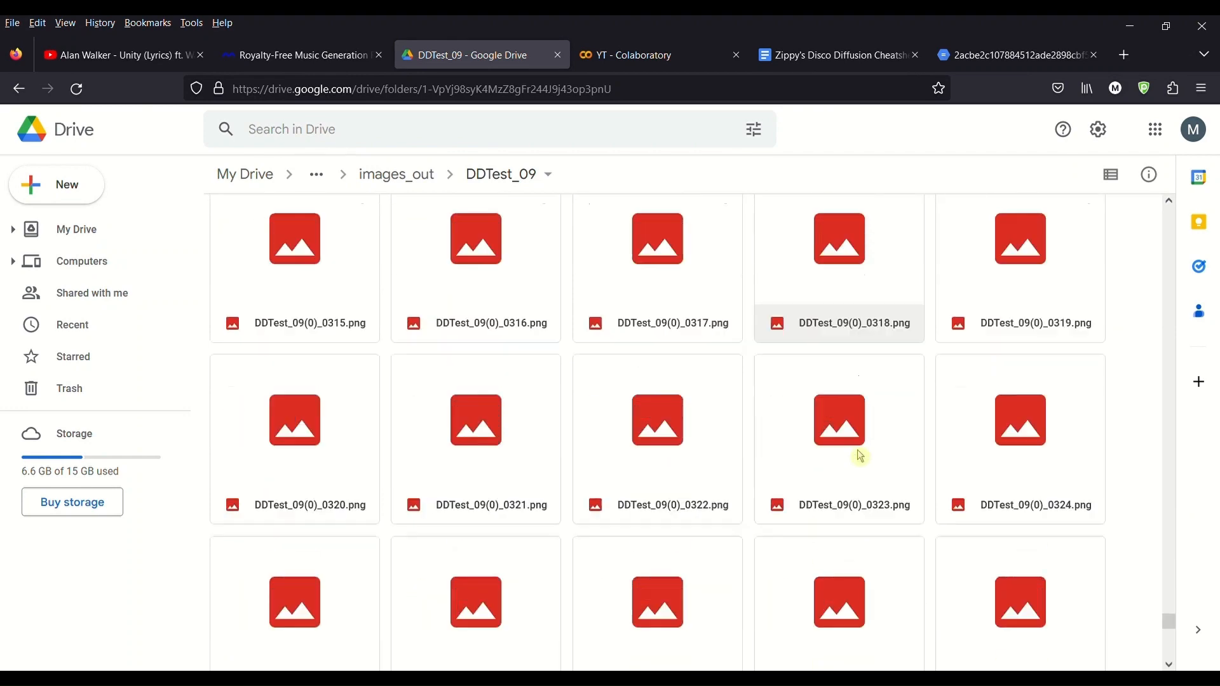
scroll(826, 453, "down", 15)
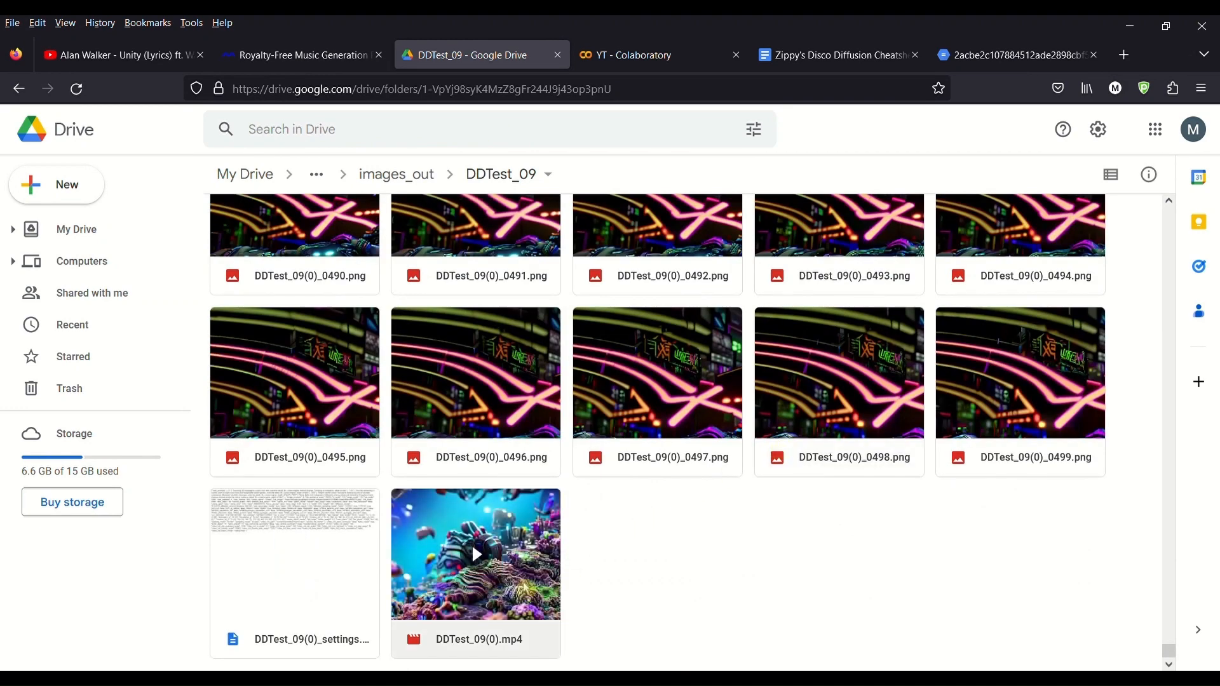
Step: Inspect the file options for the settings text file and the MP4 video
right_click(305, 566)
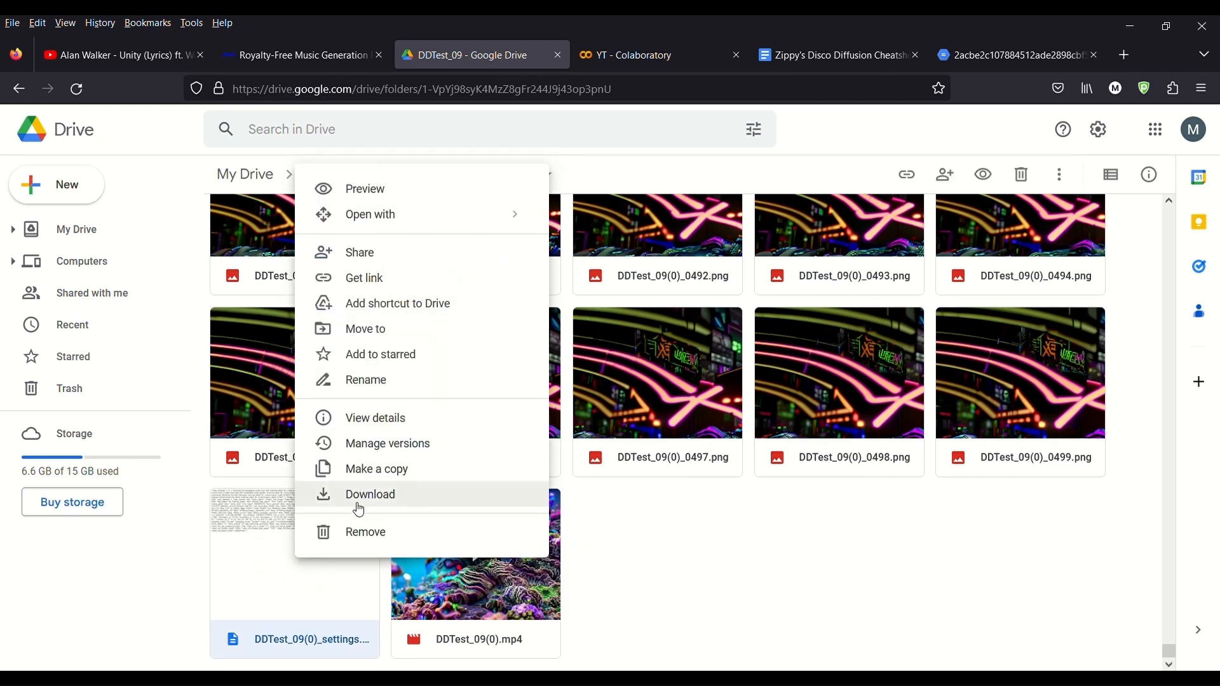
left_click(591, 580)
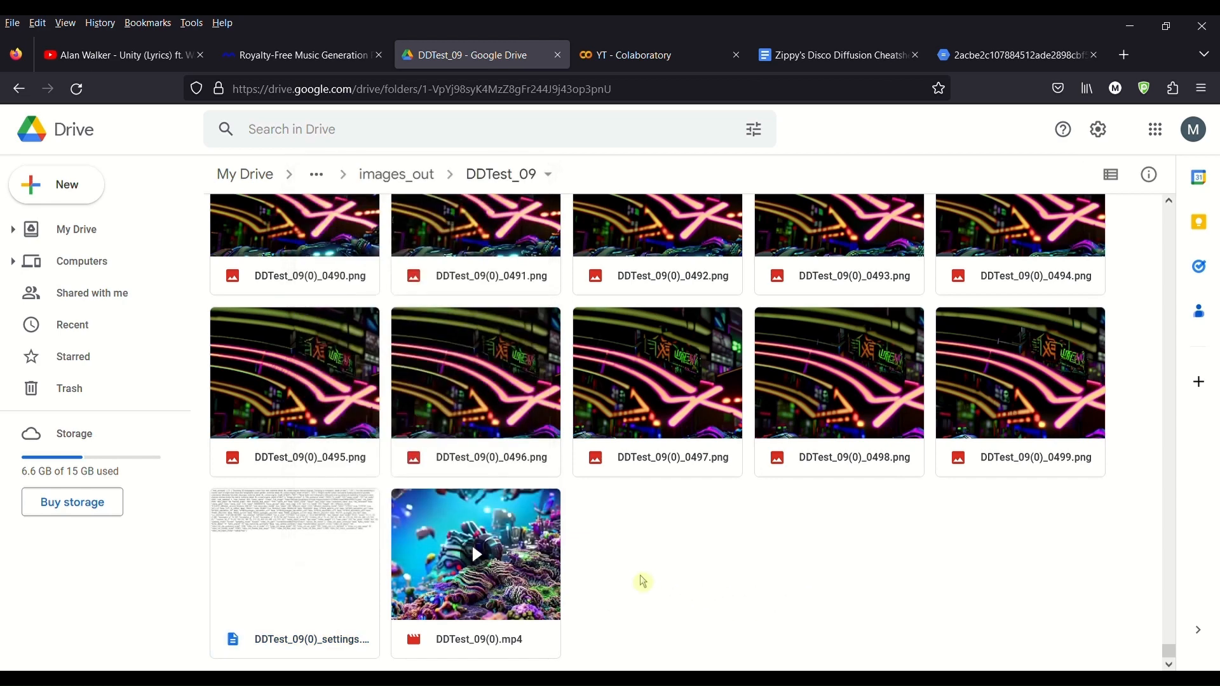
right_click(525, 597)
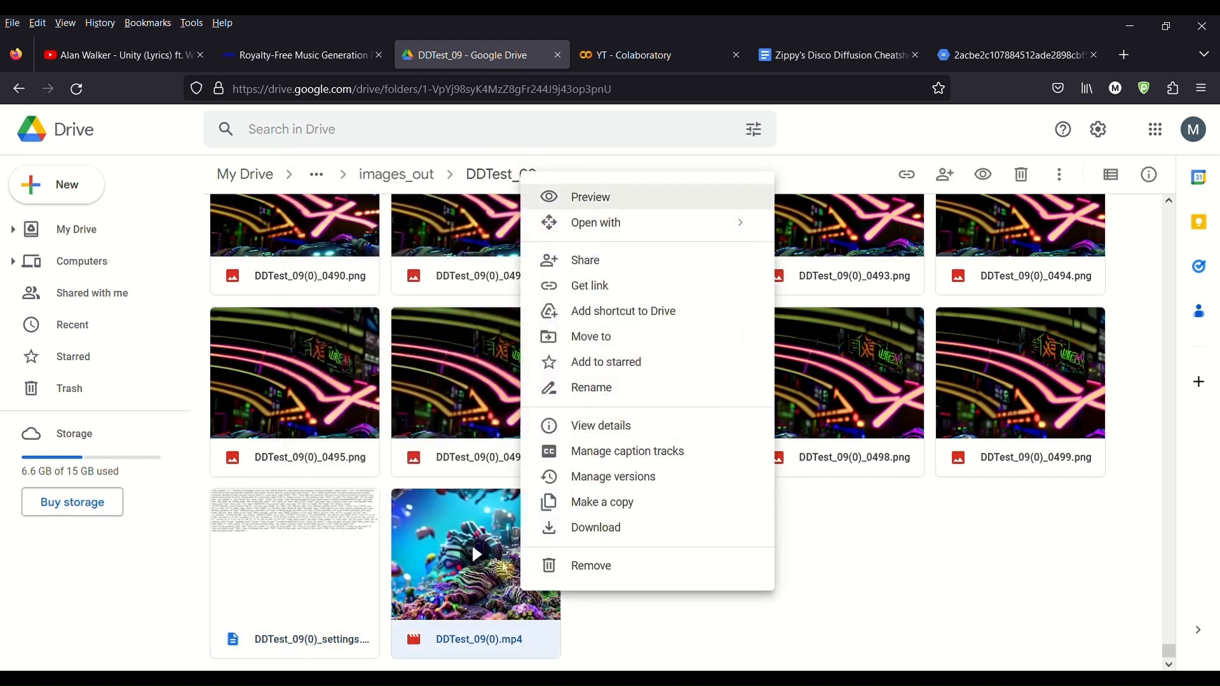
left_click(838, 554)
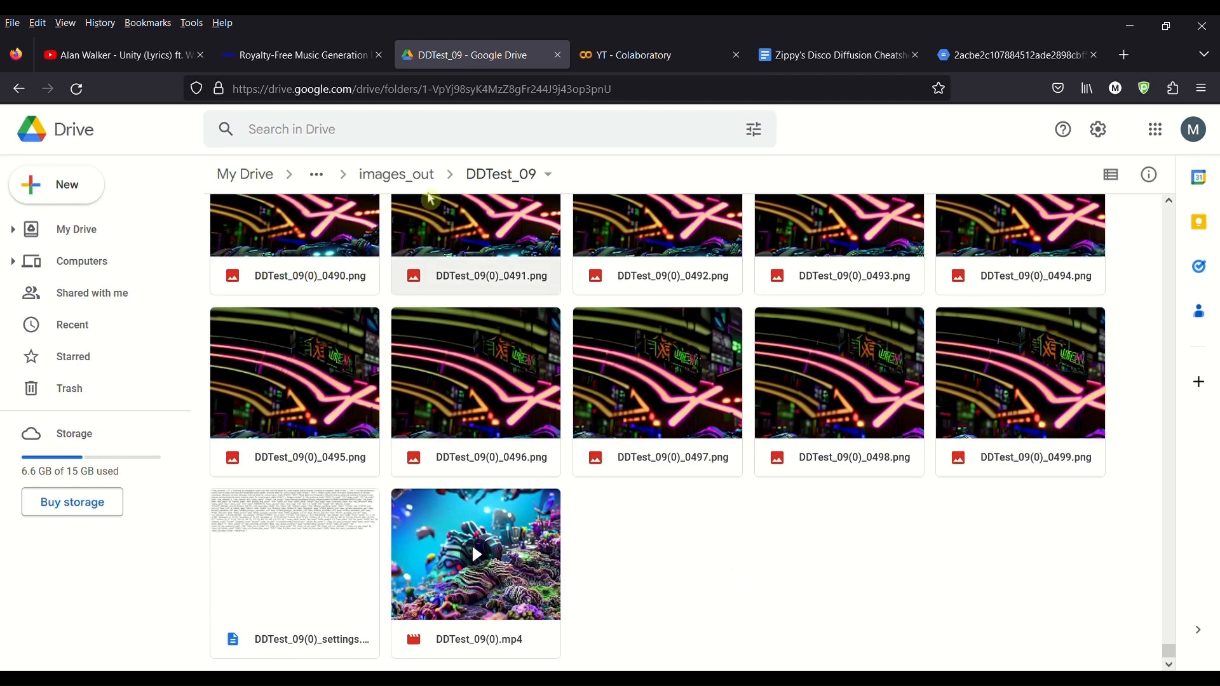
Step: Copy the YouTube song's URL and paste it as the prompt in Mubert's text-to-music generator
left_click(309, 64)
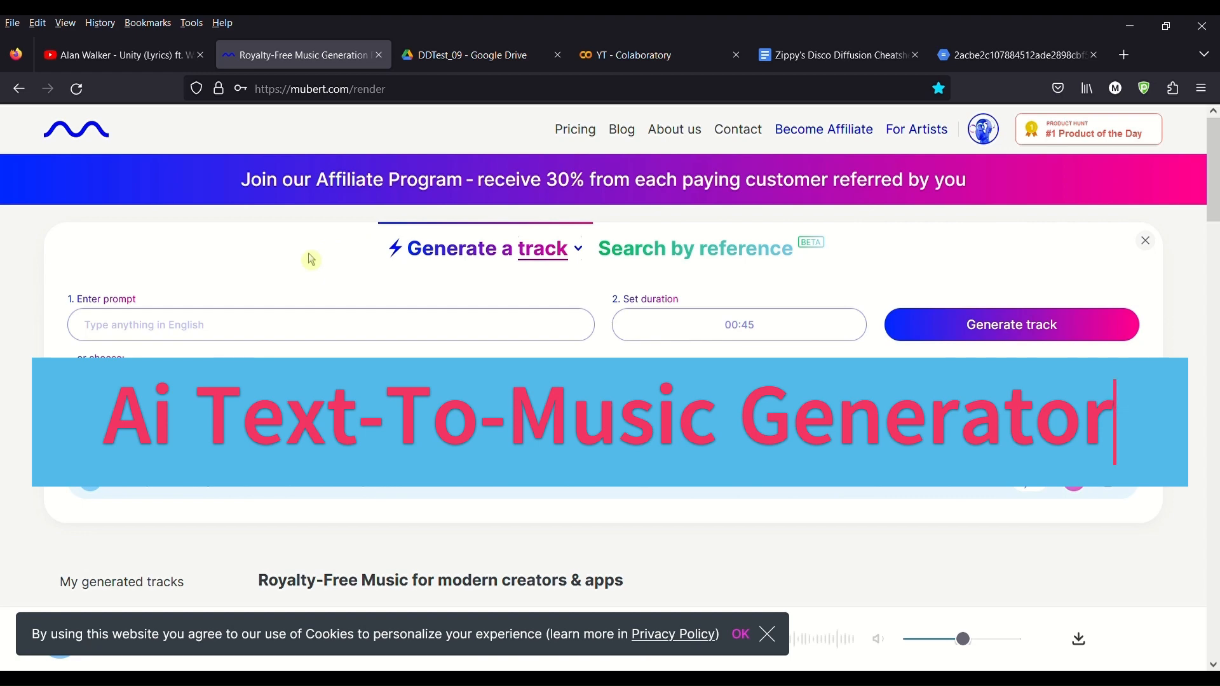
left_click(105, 61)
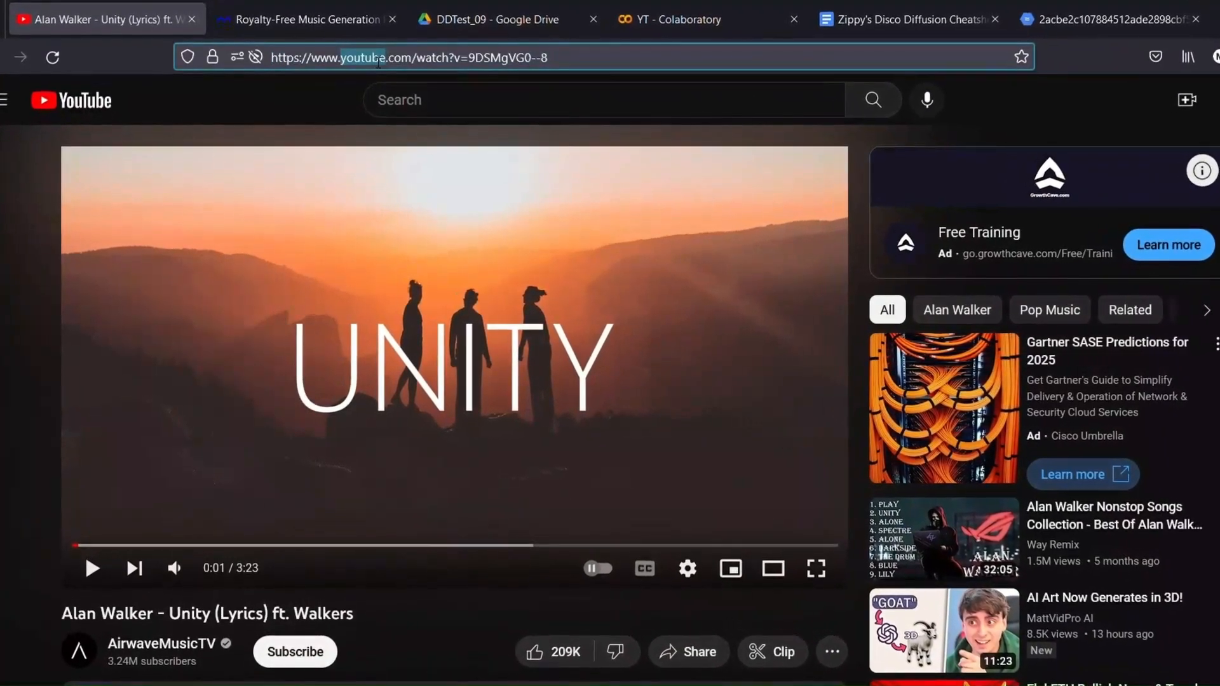
left_click_drag(338, 68, 374, 69)
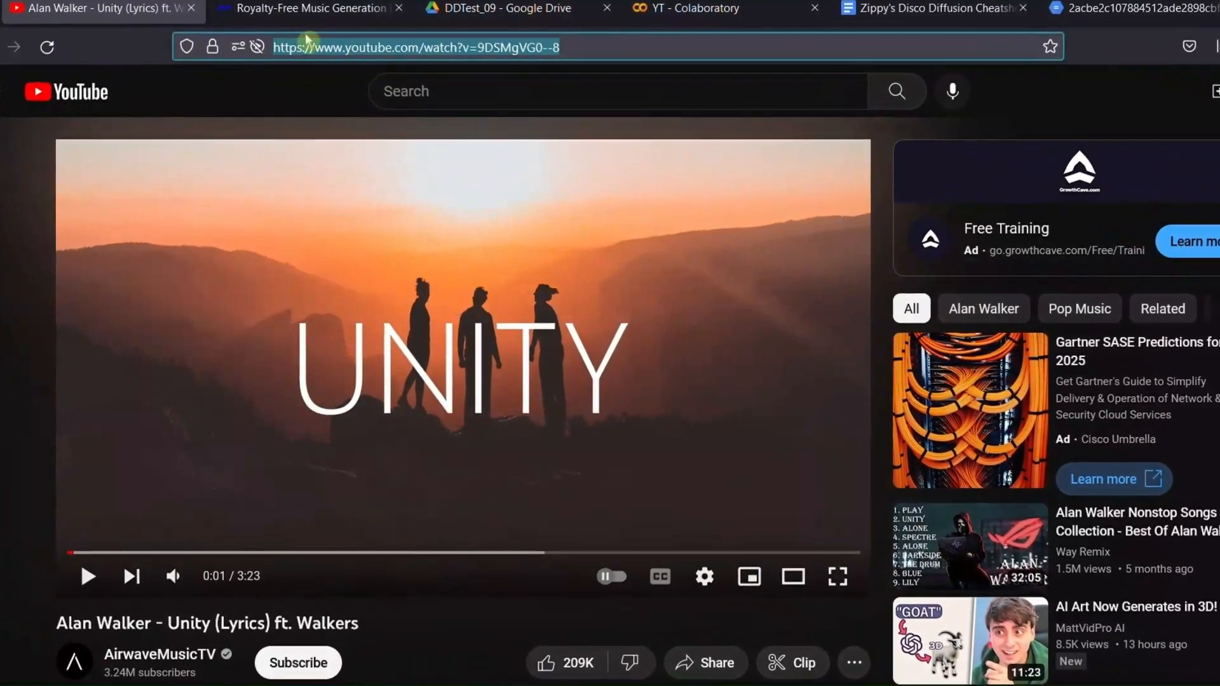
left_click(299, 19)
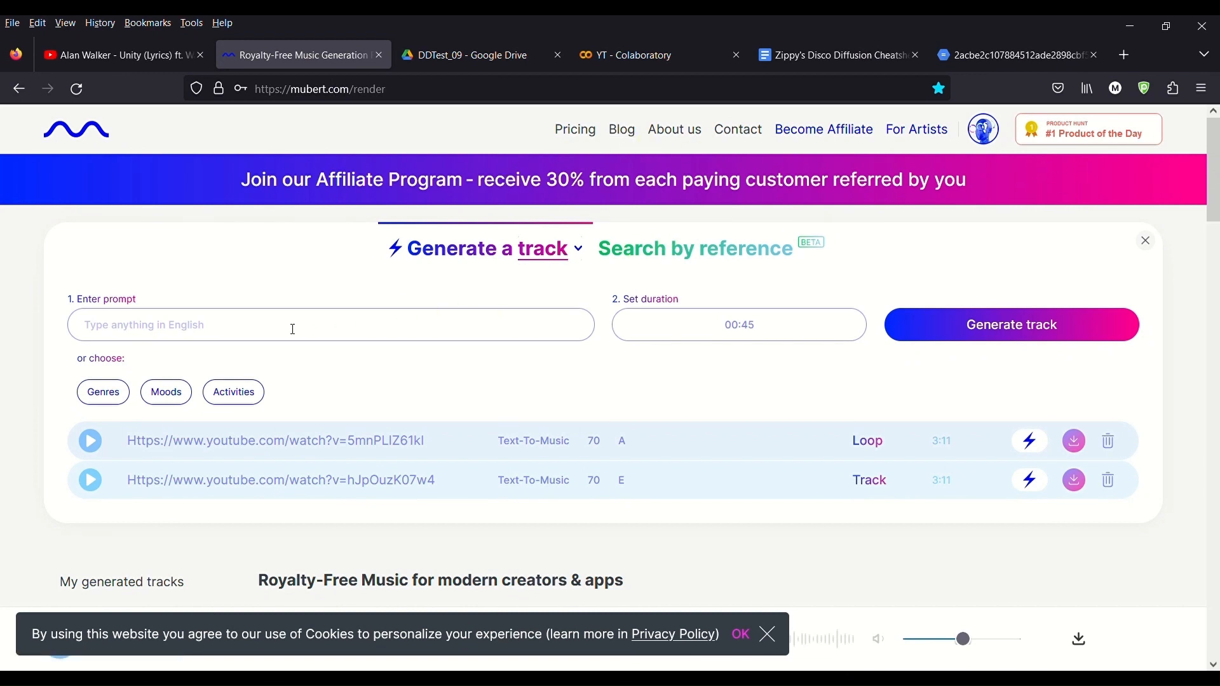
type("https://www.youtube.com/watch?v=9DSMgVG0--8")
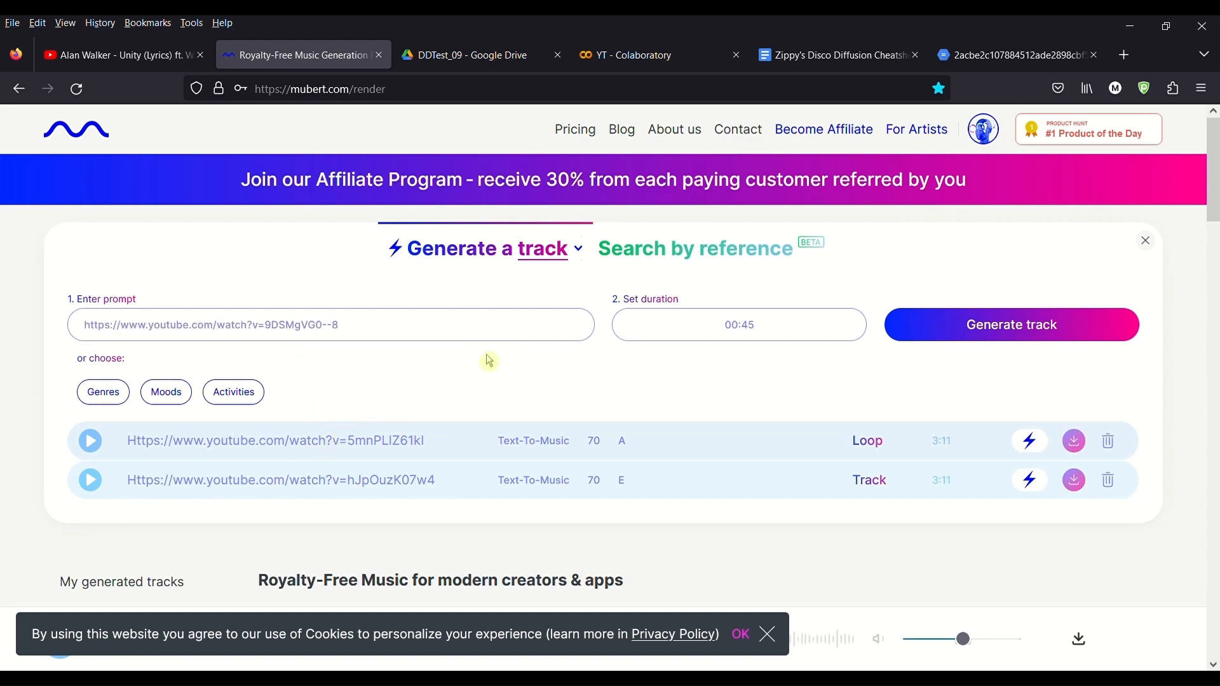
Step: Keep the track type and generate a 01:45 track from the pasted URL prompt
left_click(591, 256)
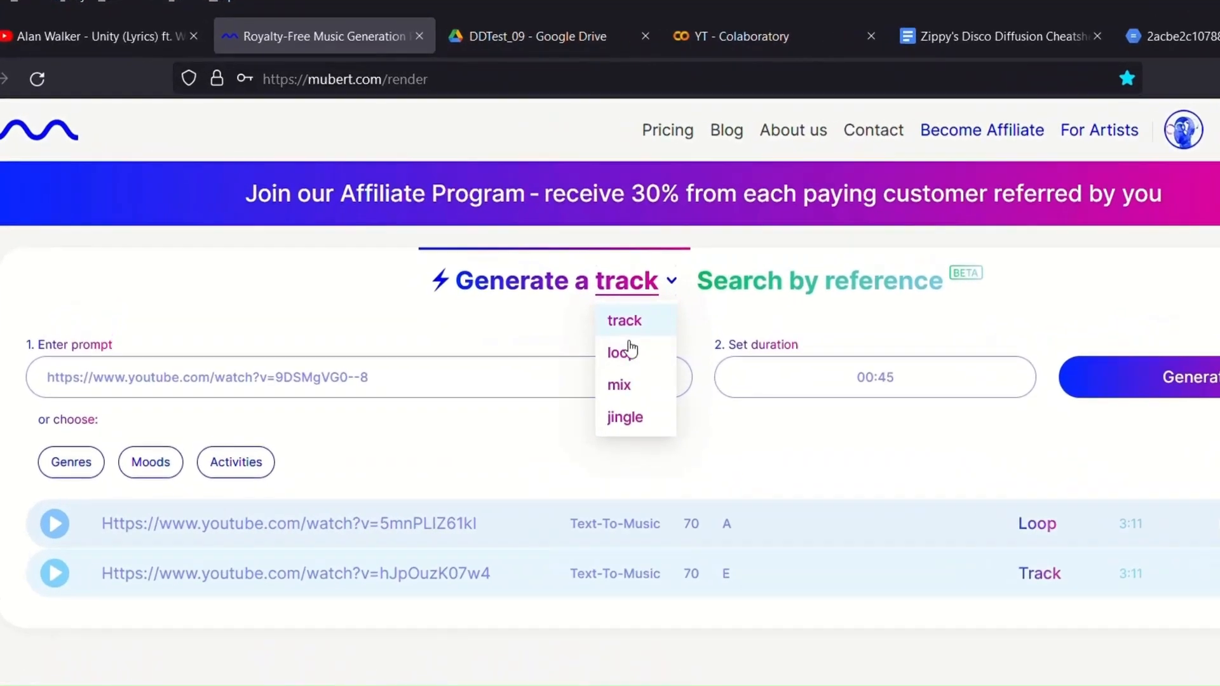
scroll(448, 501, "down", 3)
scroll(450, 504, "up", 3)
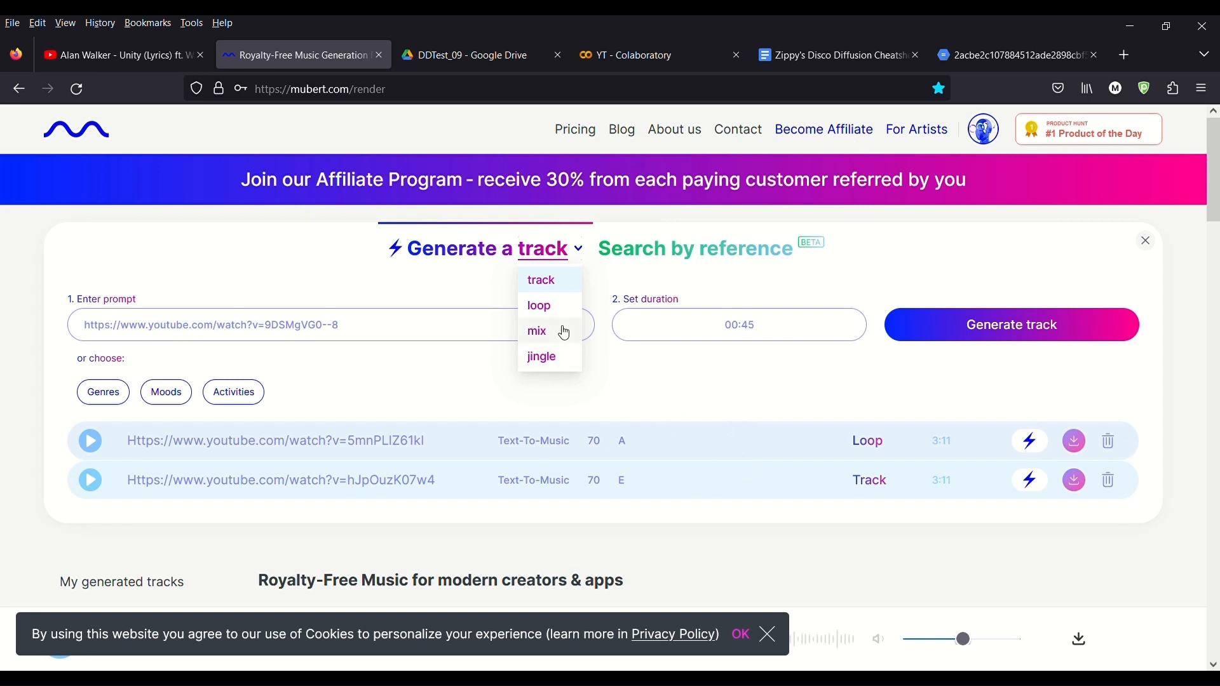
left_click(559, 287)
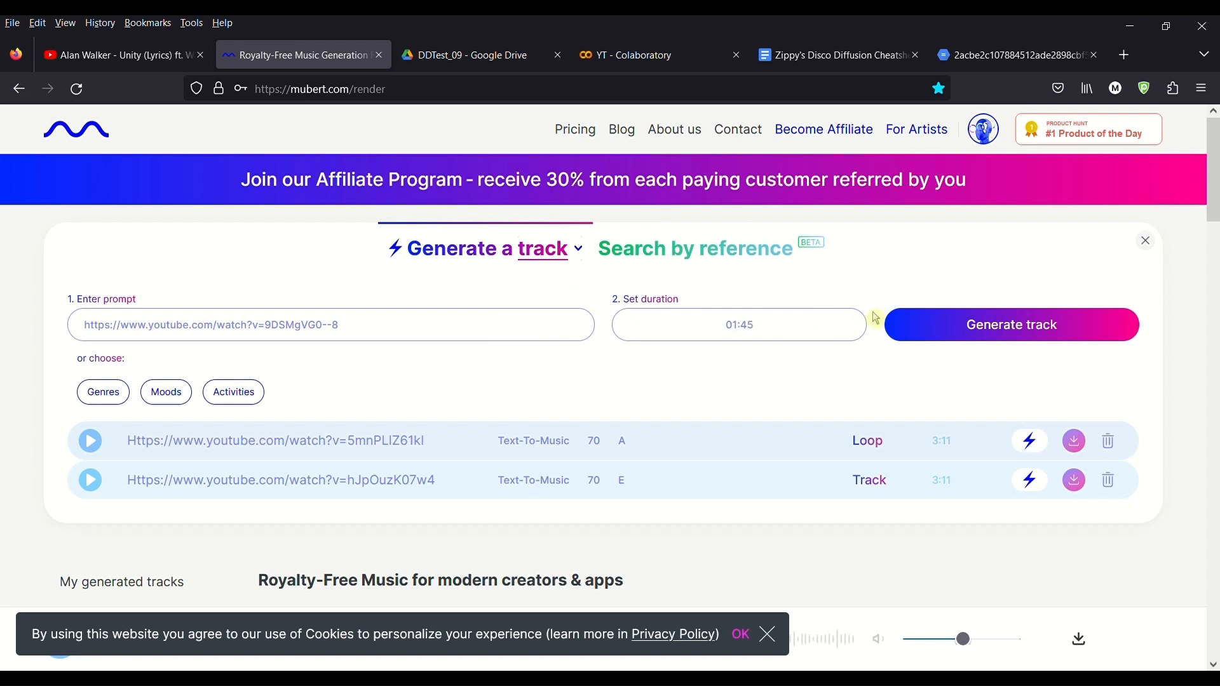
left_click(922, 322)
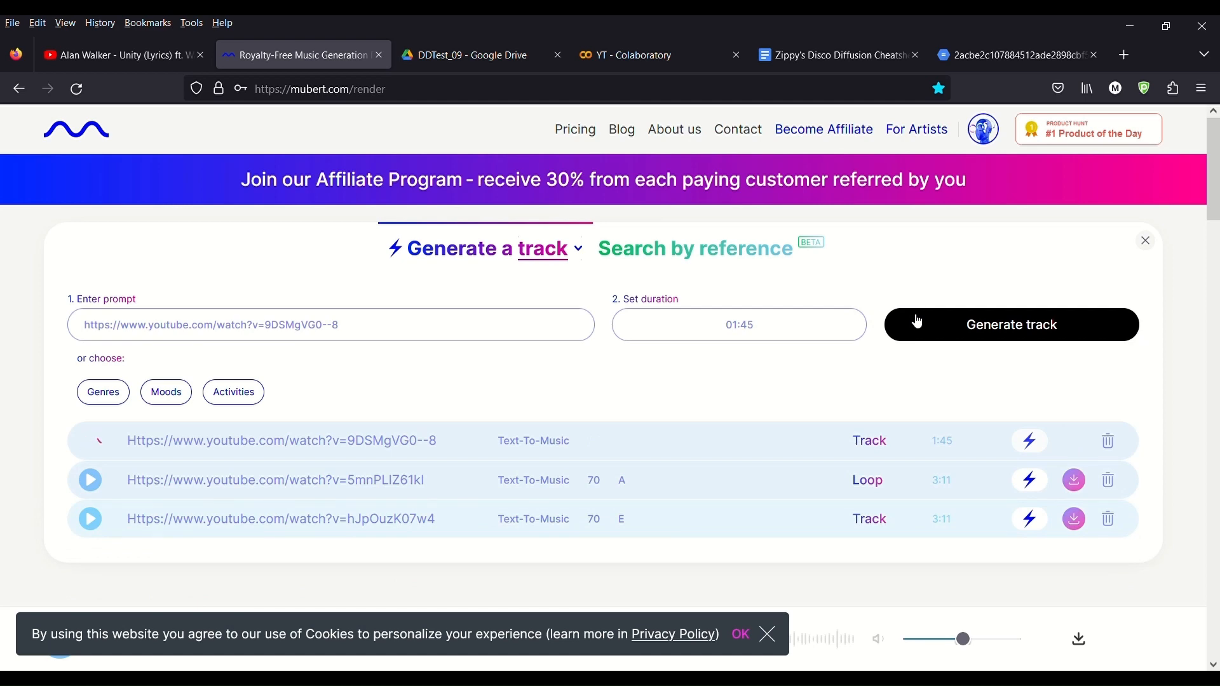
Step: Open the My downloads list of Mubert tracks
scroll(499, 478, "down", 3)
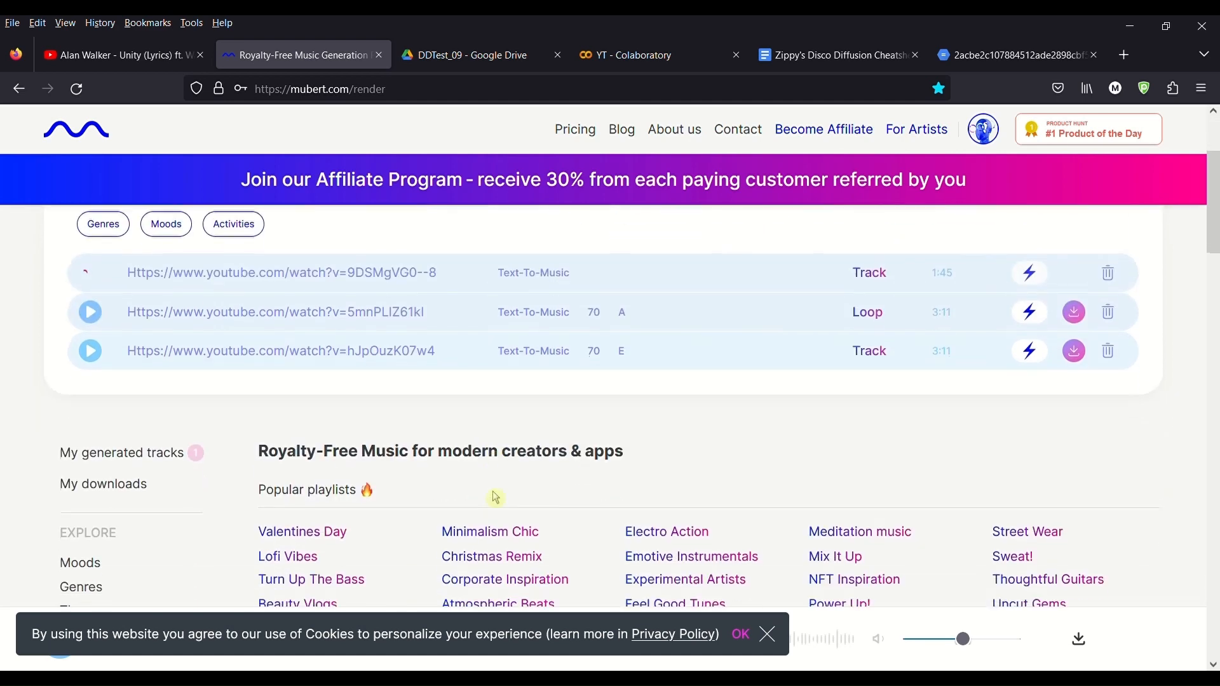
scroll(492, 498, "up", 3)
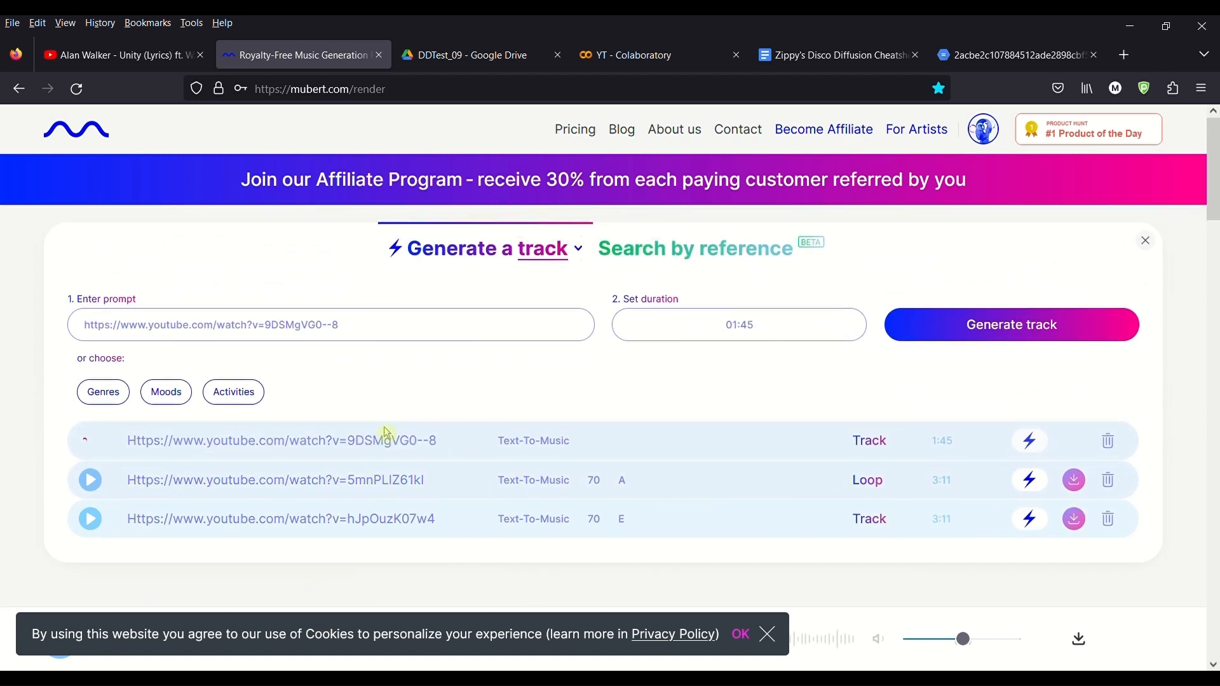
scroll(388, 433, "down", 4)
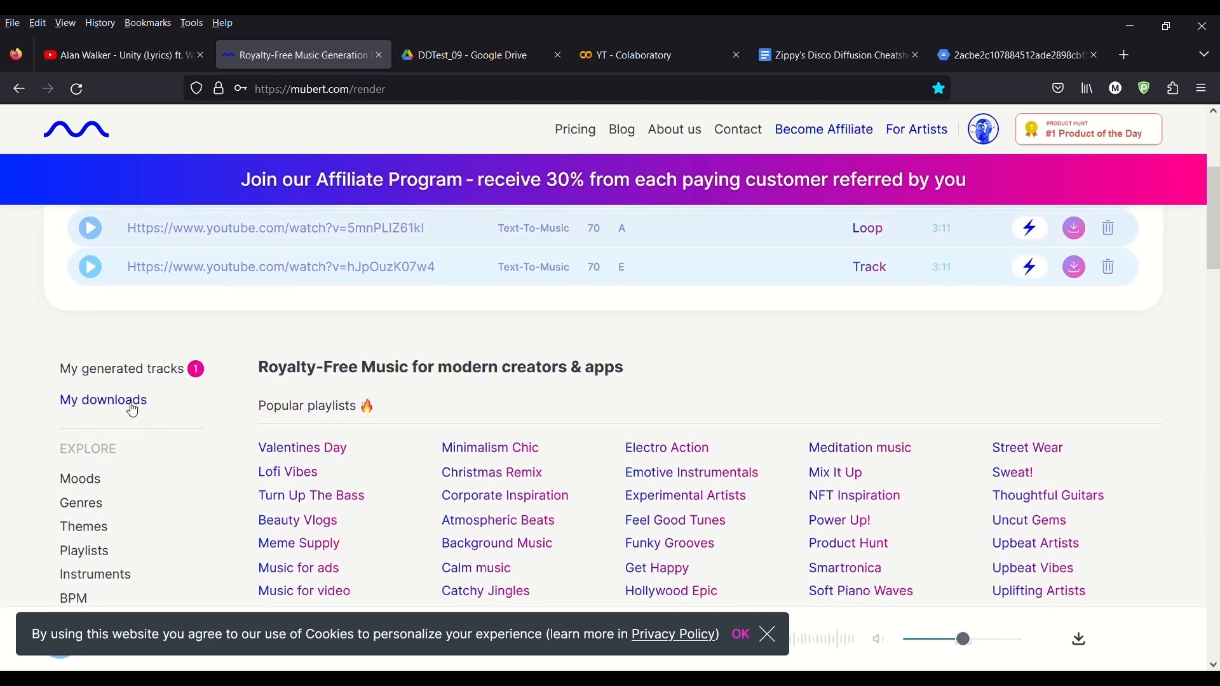
left_click(121, 402)
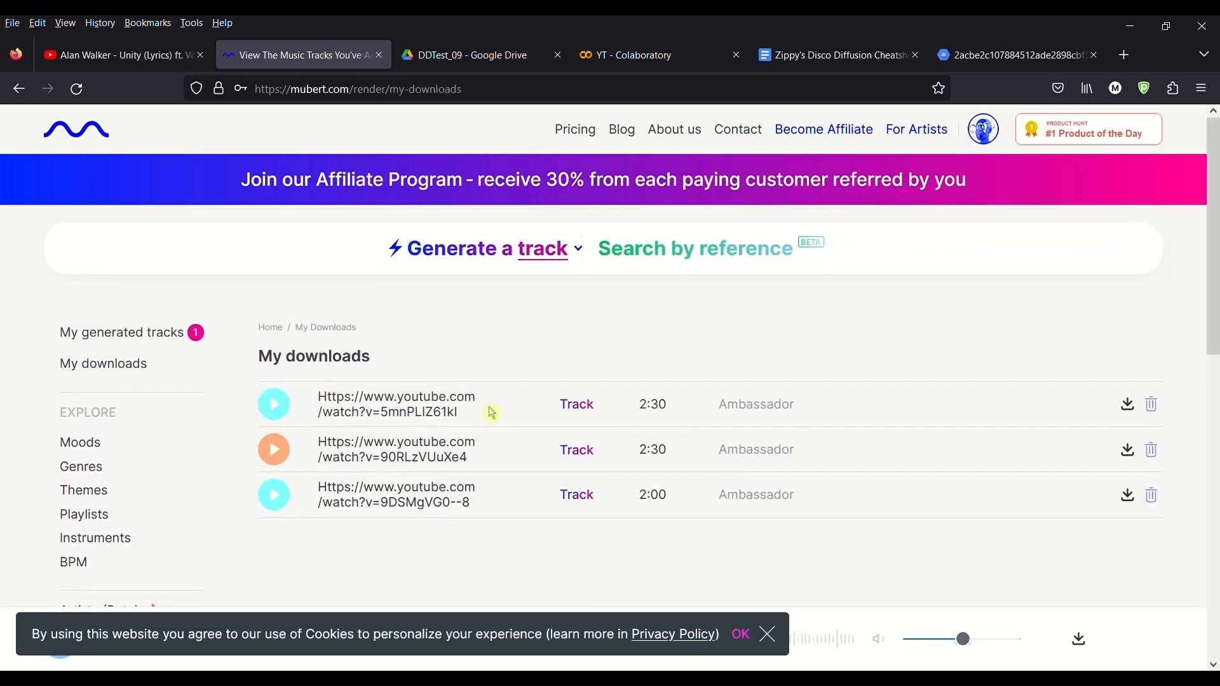